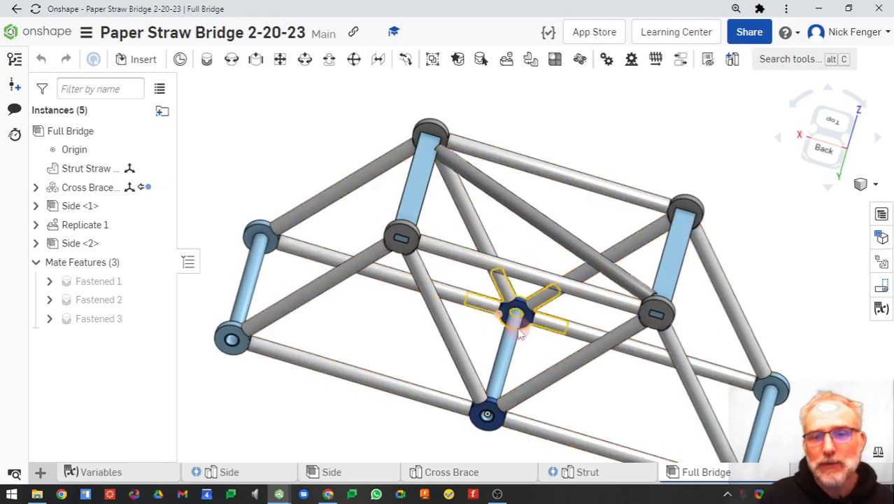
Examine the full bridge assembly from several angles and from the top, focusing on the flat cross braces and diagonal straw
right_drag(565, 355, 547, 356)
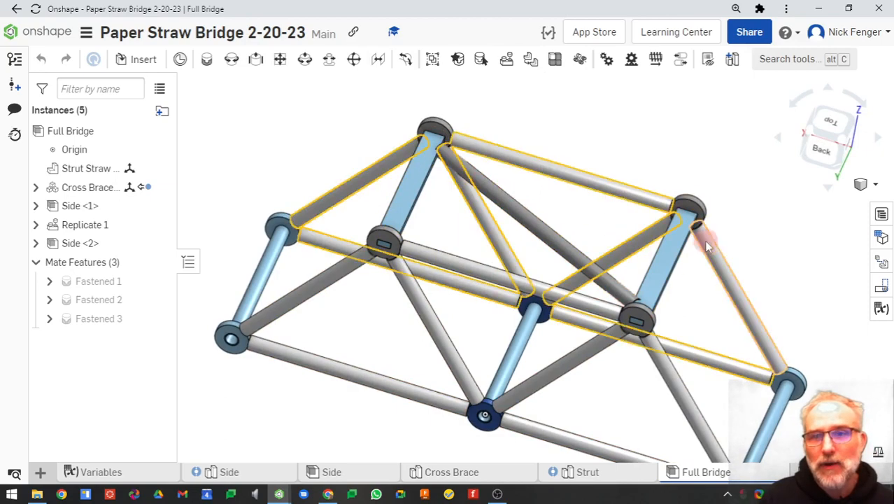
right_drag(500, 327, 466, 255)
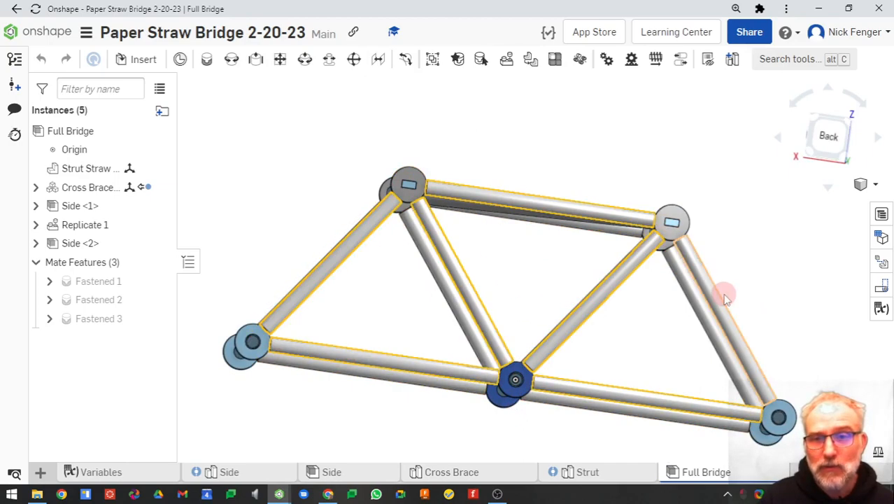
right_drag(722, 294, 625, 360)
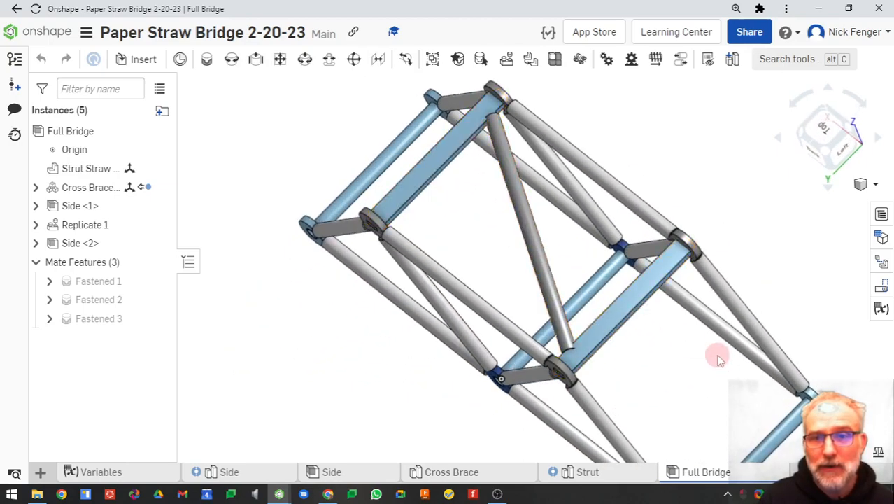
scroll(605, 310, down, 3)
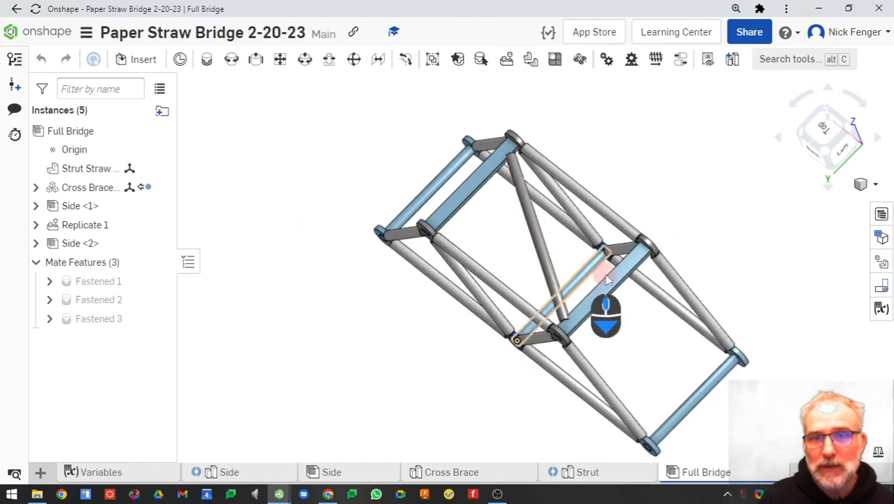
scroll(510, 252, down, 3)
right_drag(511, 249, 531, 232)
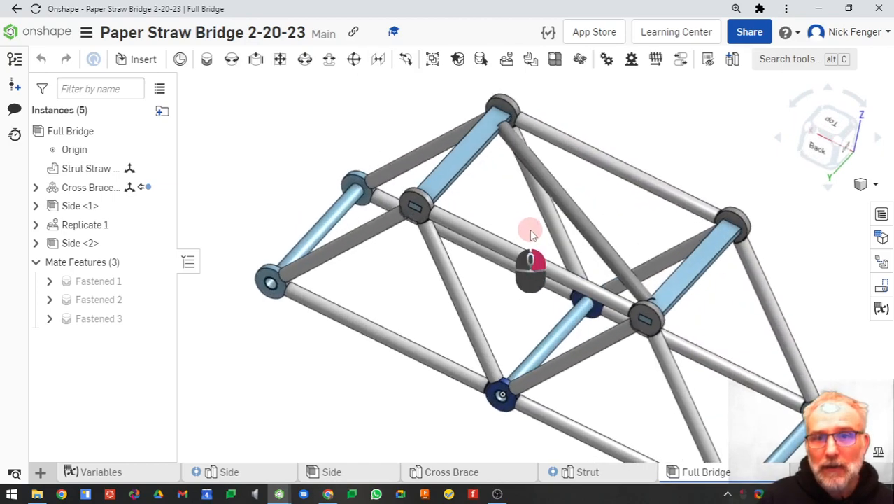
right_drag(666, 267, 658, 293)
click(832, 145)
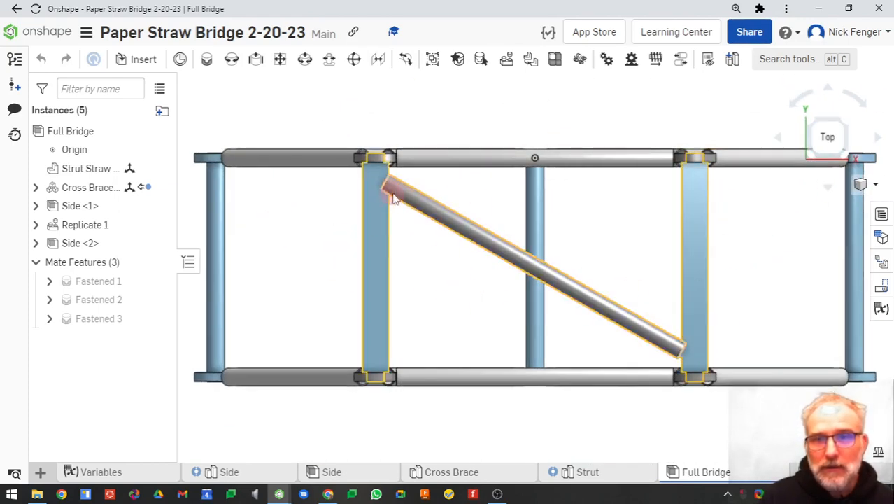
right_drag(563, 211, 551, 186)
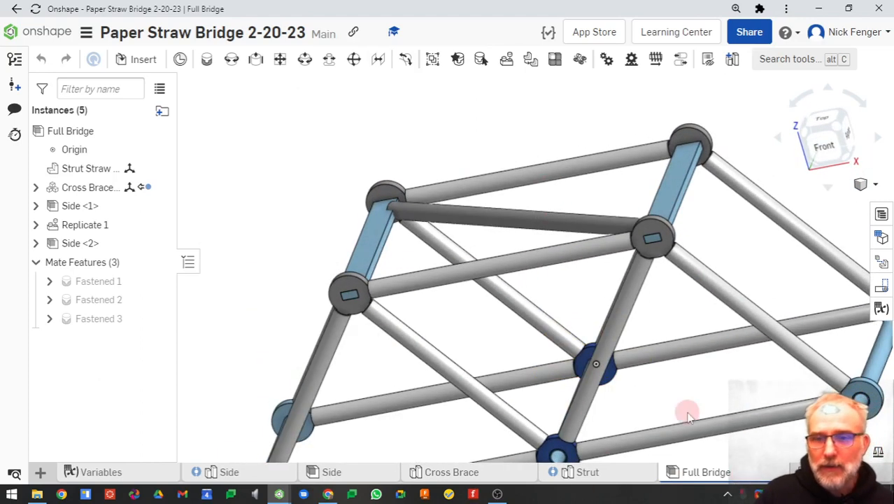
Open the cross brace for editing in Context 1 of the full bridge and examine its parts within the bridge
right_click(526, 222)
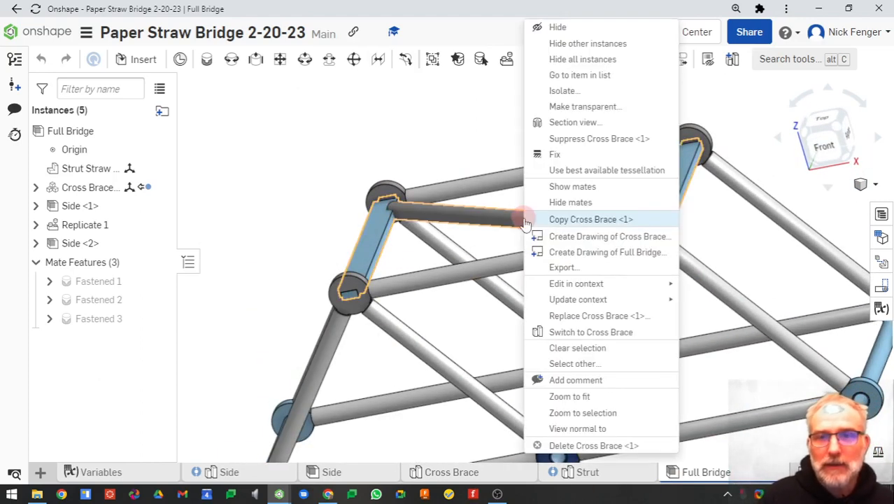
mouse_move(600, 300)
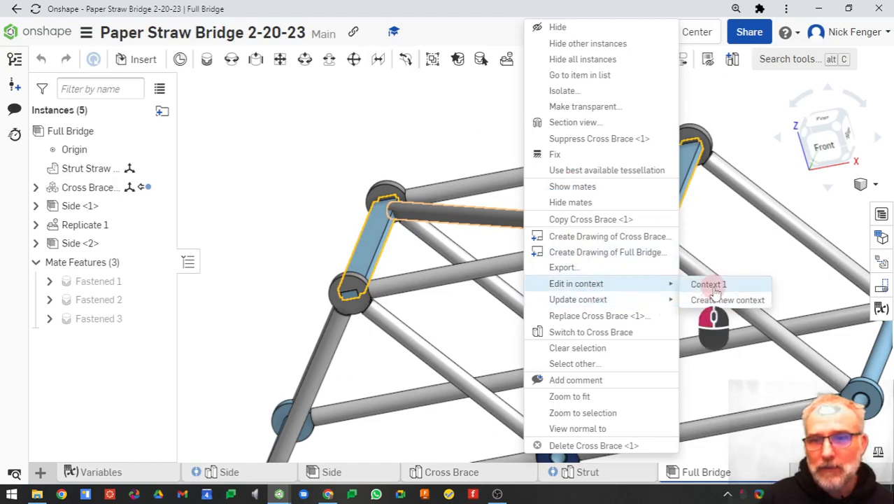
click(708, 284)
scroll(537, 306, down, 3)
right_drag(535, 307, 550, 333)
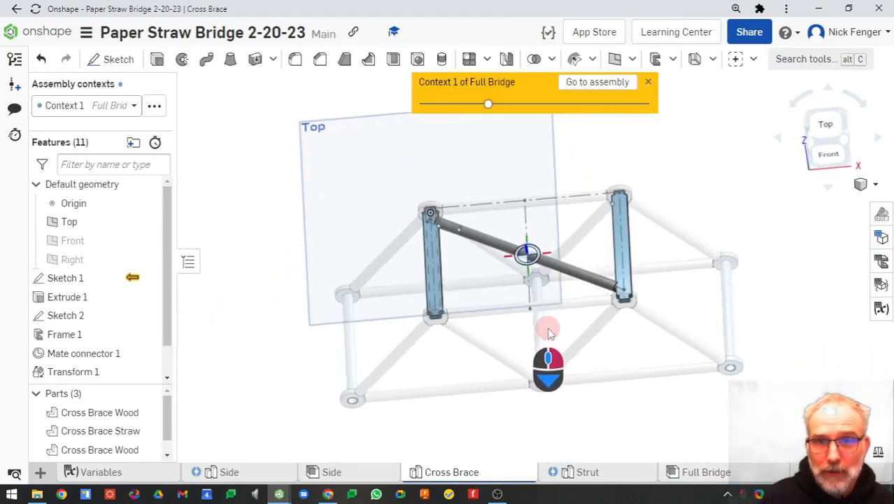
right_drag(401, 257, 598, 301)
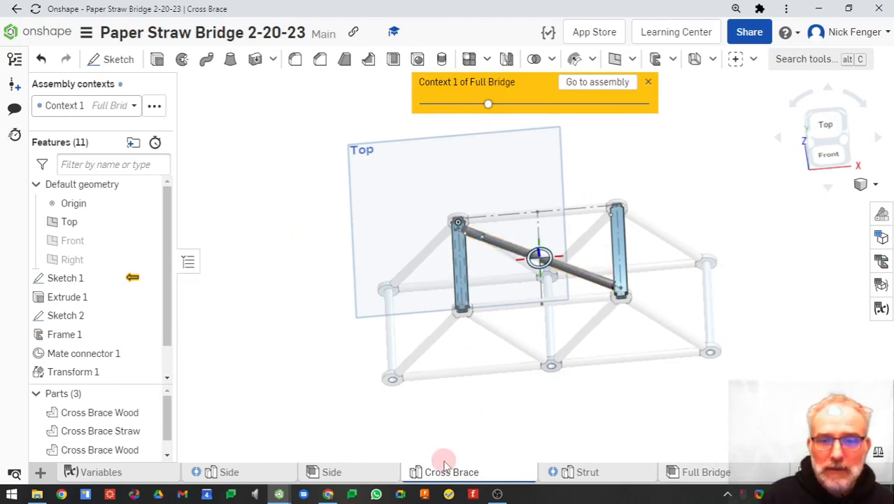
scroll(541, 299, up, 3)
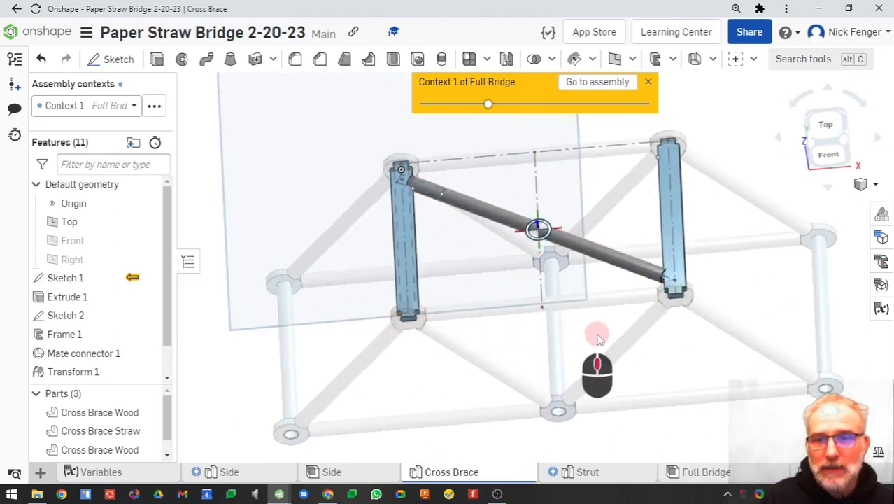
right_drag(593, 335, 590, 364)
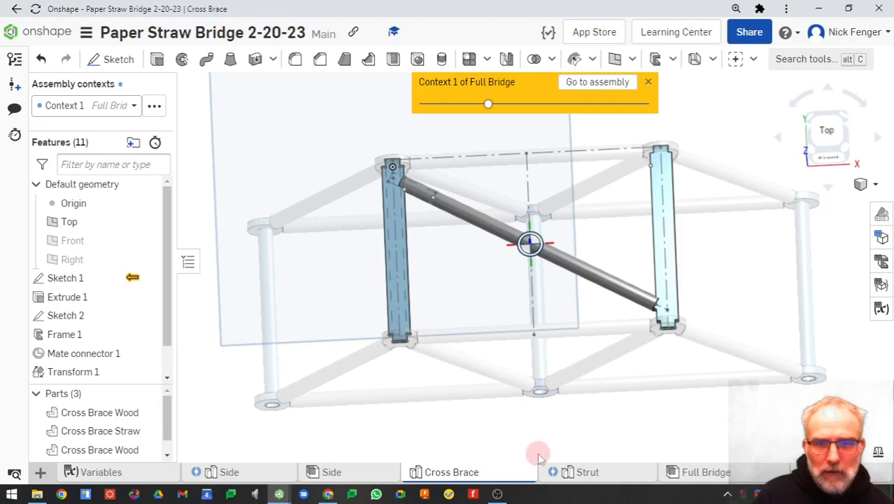
Return to the Full Bridge assembly, view it whole, and switch to the window with the Paper Straw Bridge Video document
click(743, 475)
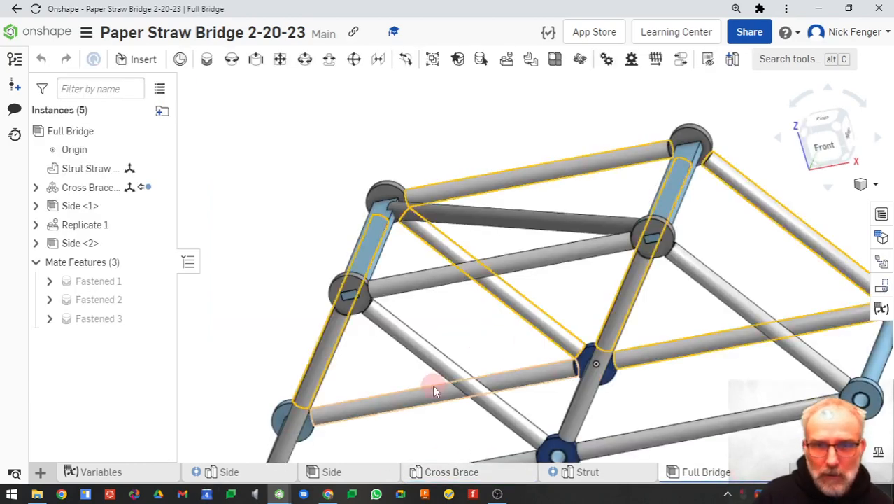
scroll(511, 332, down, 3)
right_drag(512, 333, 521, 351)
key(alt+Tab)
key(alt+Tab)
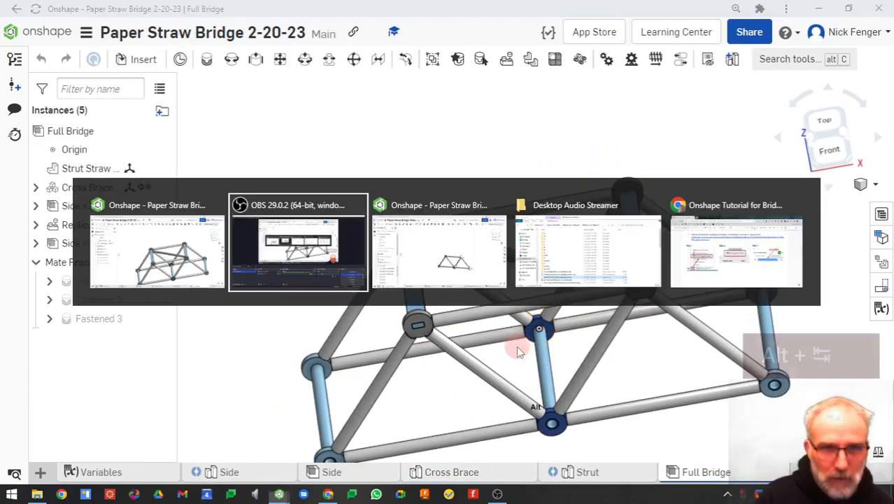
scroll(592, 280, up, 2)
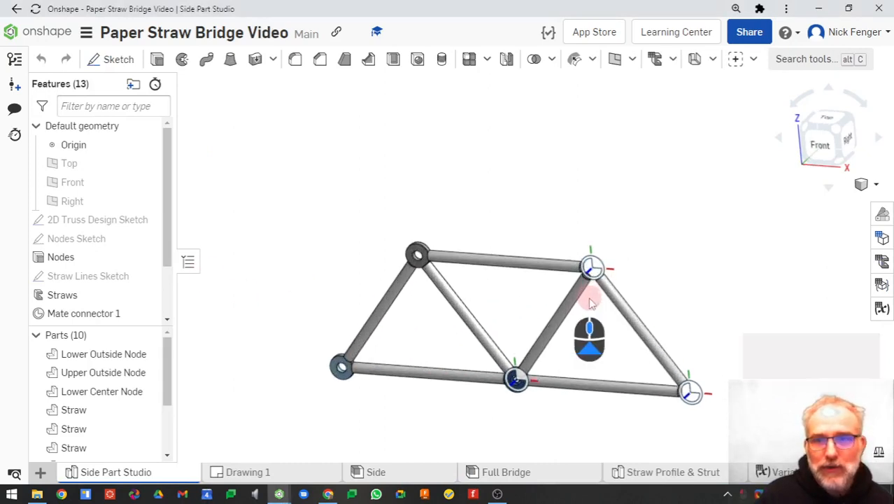
scroll(482, 256, up, 2)
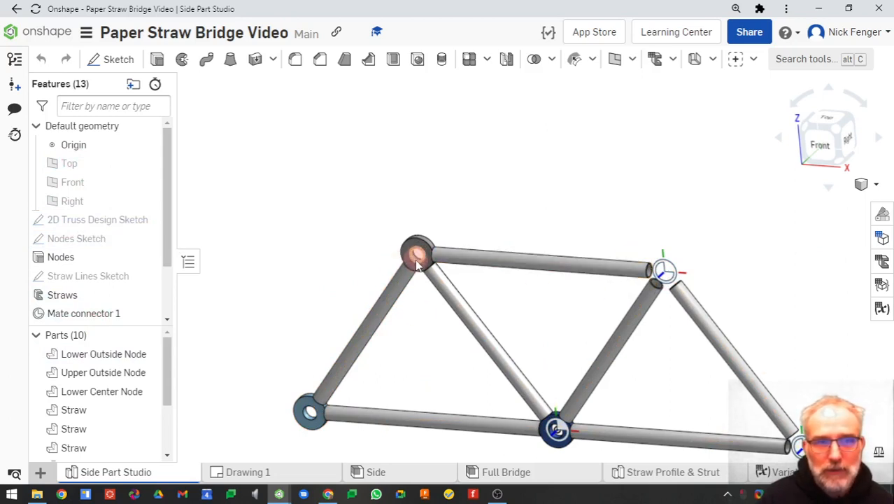
Review the Full Bridge assembly with its round struts, and return to the Side Part Studio to examine the truss side
click(554, 471)
right_drag(467, 311, 495, 368)
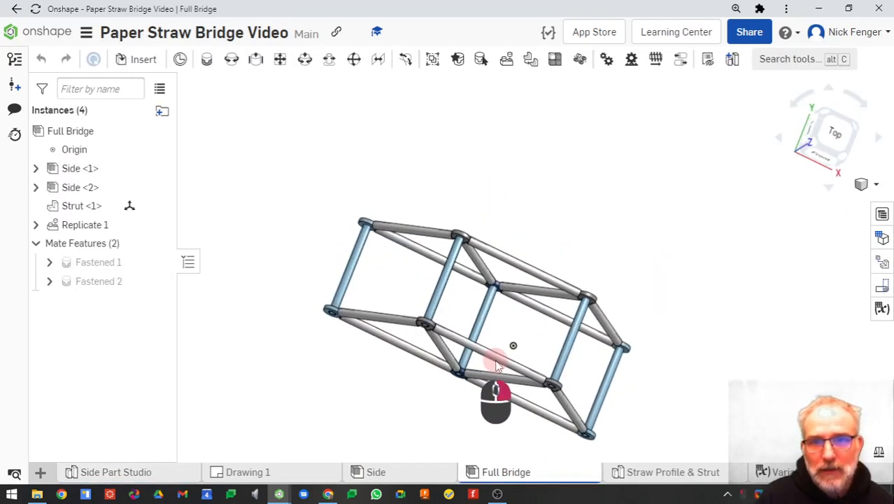
click(126, 472)
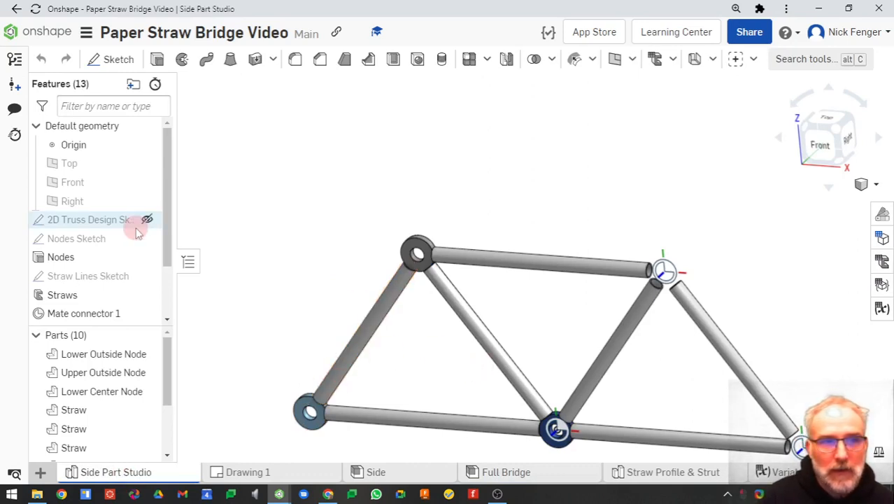
middle_drag(508, 285, 420, 274)
right_drag(421, 274, 439, 312)
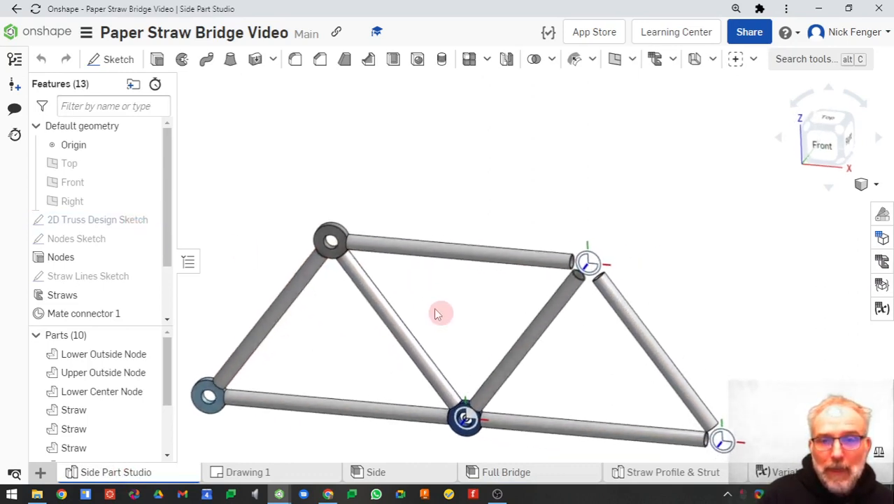
middle_drag(453, 316, 476, 284)
right_drag(475, 323, 485, 310)
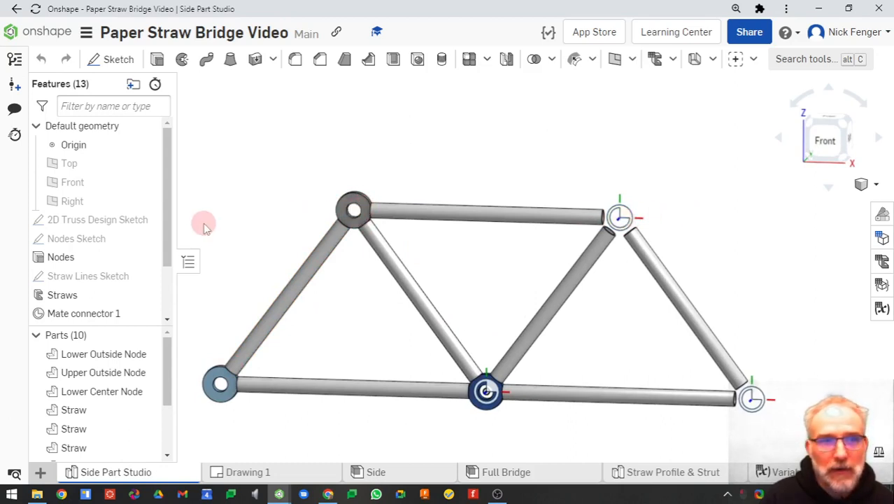
Open the Nodes Sketch for editing and delete the inner strut hole circle from the upper outside node
double_click(75, 240)
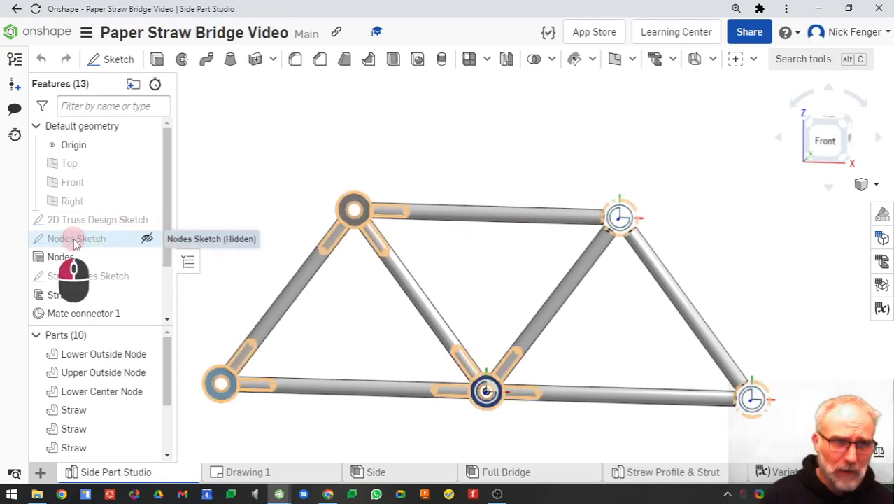
scroll(468, 374, down, 5)
scroll(561, 349, up, 3)
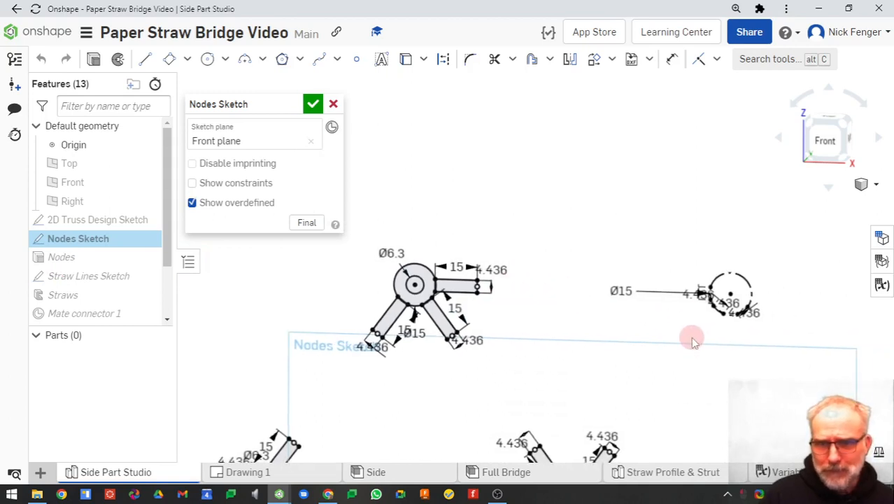
scroll(709, 306, down, 6)
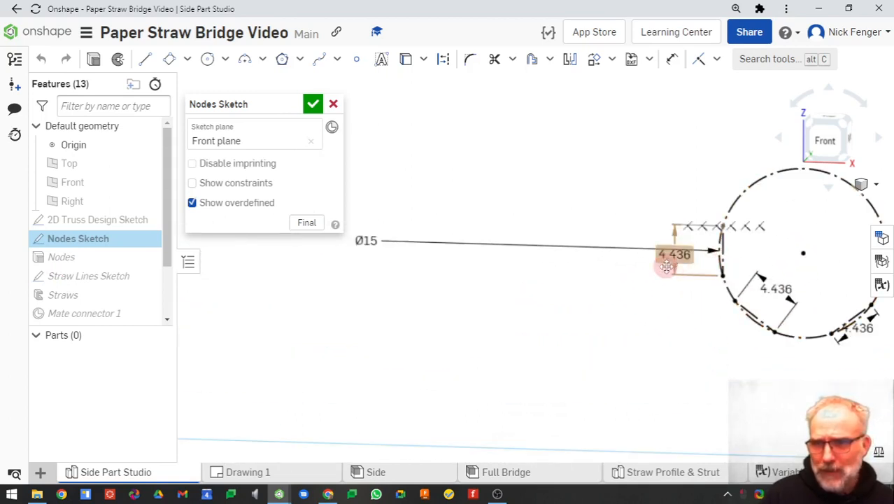
scroll(584, 352, down, 6)
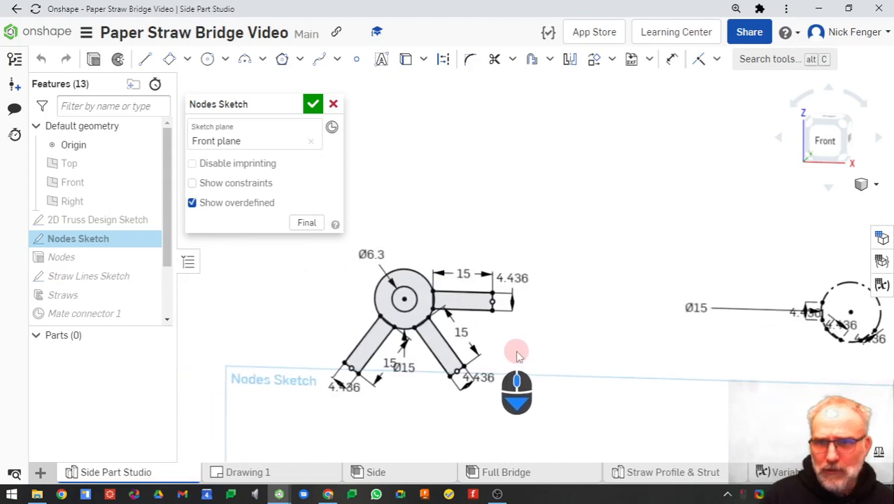
scroll(402, 297, up, 4)
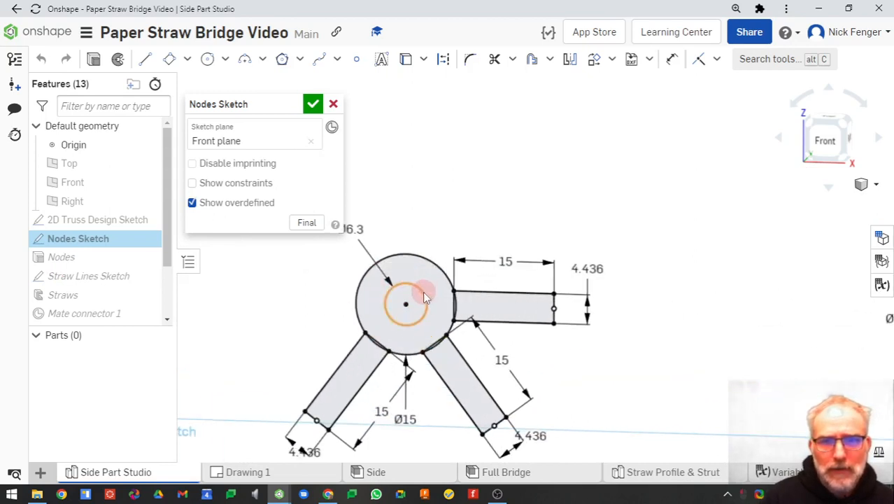
click(422, 291)
scroll(458, 301, down, 2)
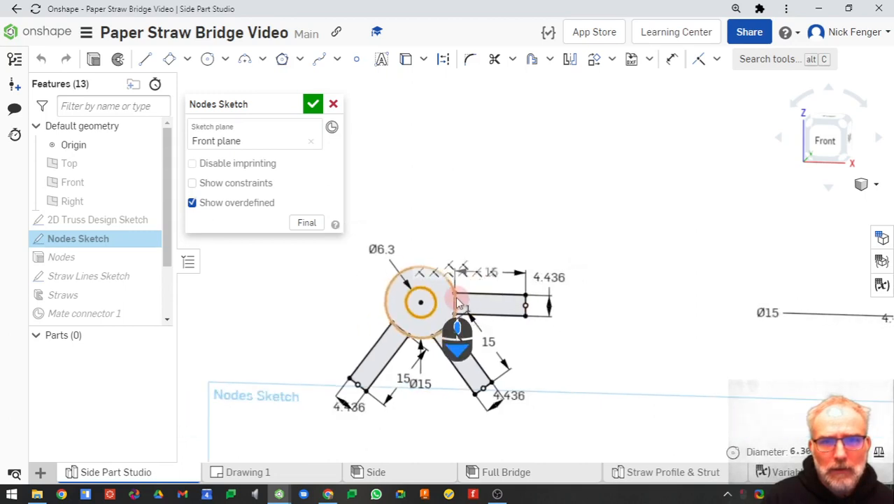
key(Delete)
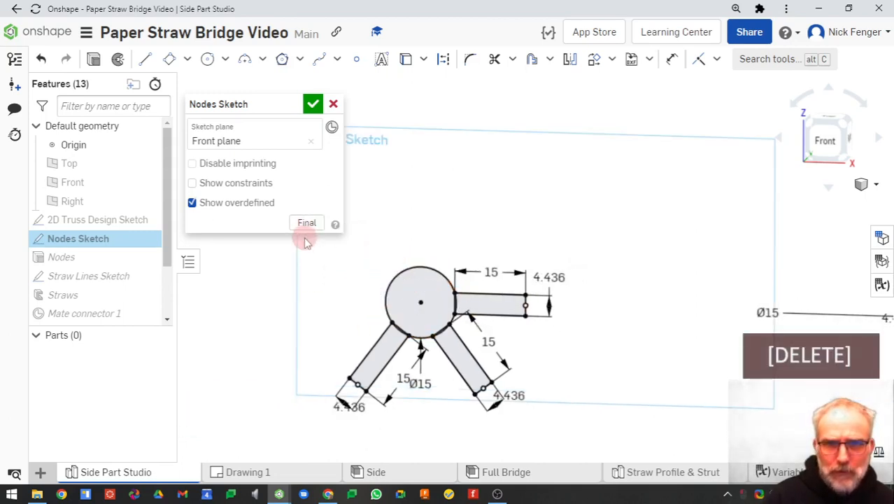
Draw a center point rectangle about 4.9 mm wide and 3.2 mm high, centered on the upper outside node
click(187, 59)
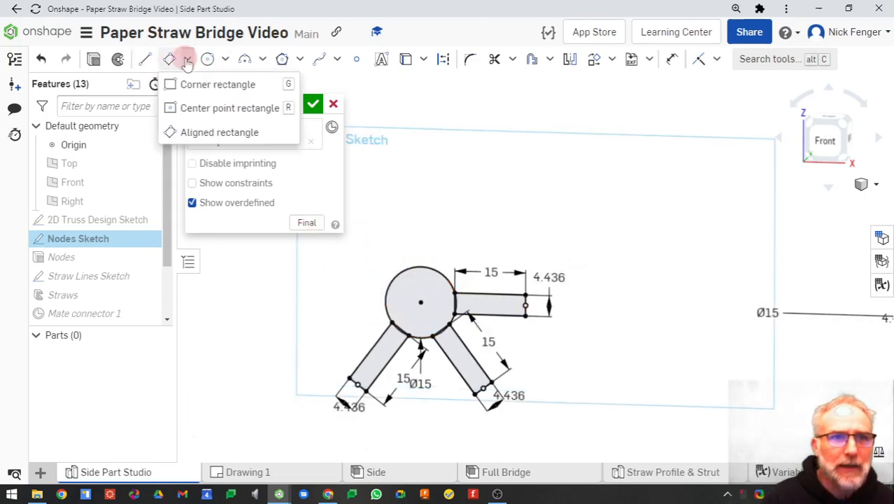
click(205, 108)
click(419, 301)
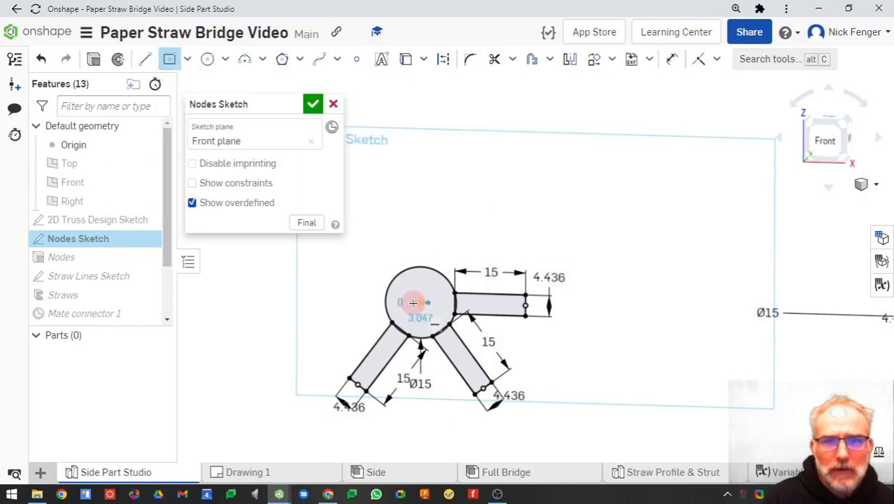
click(408, 310)
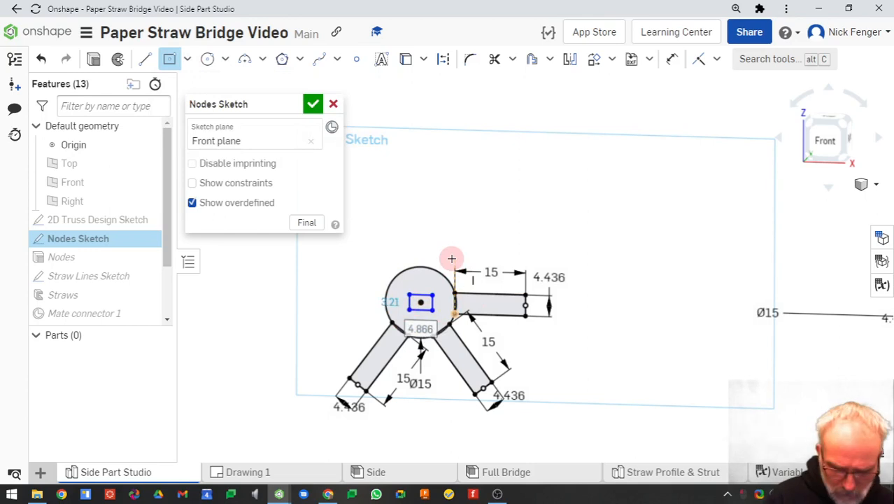
text(=notc)
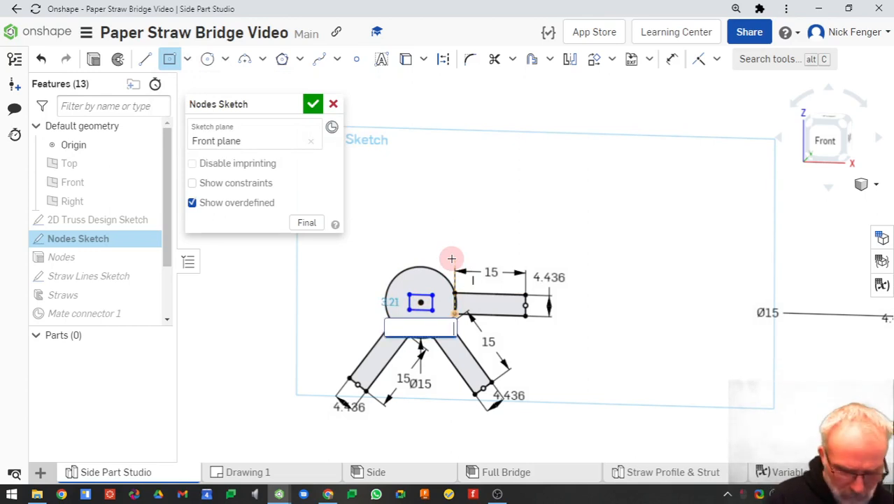
text(h)
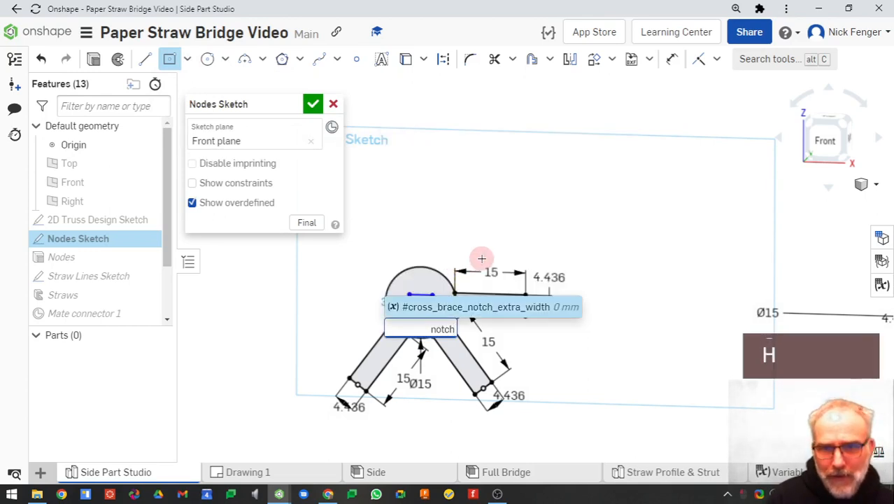
key(BackSpace)
key(BackSpace)
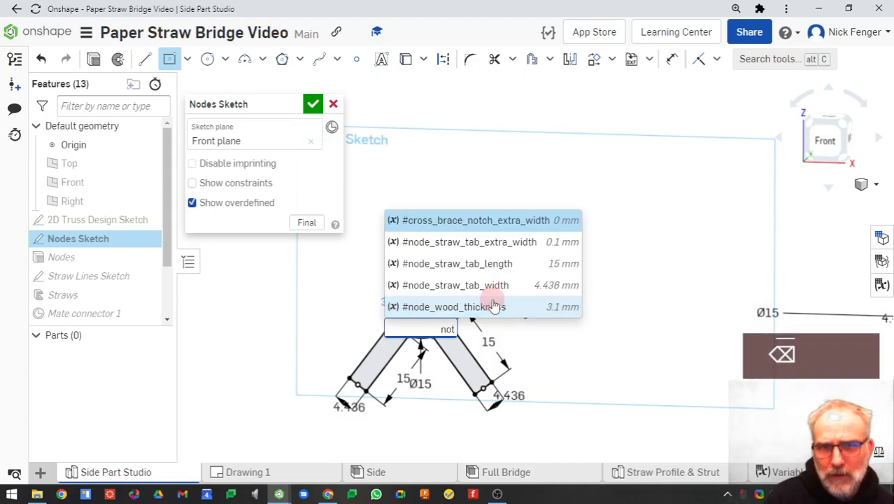
key(BackSpace)
key(BackSpace)
key(BackSpace)
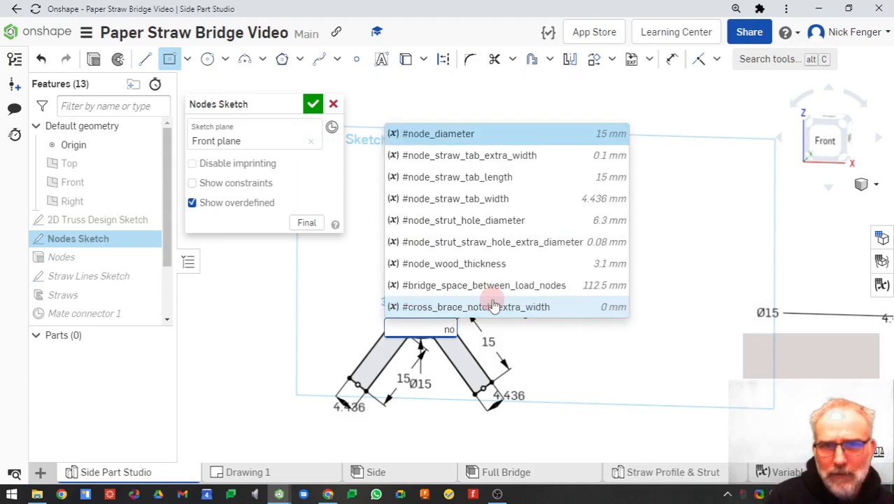
key(Escape)
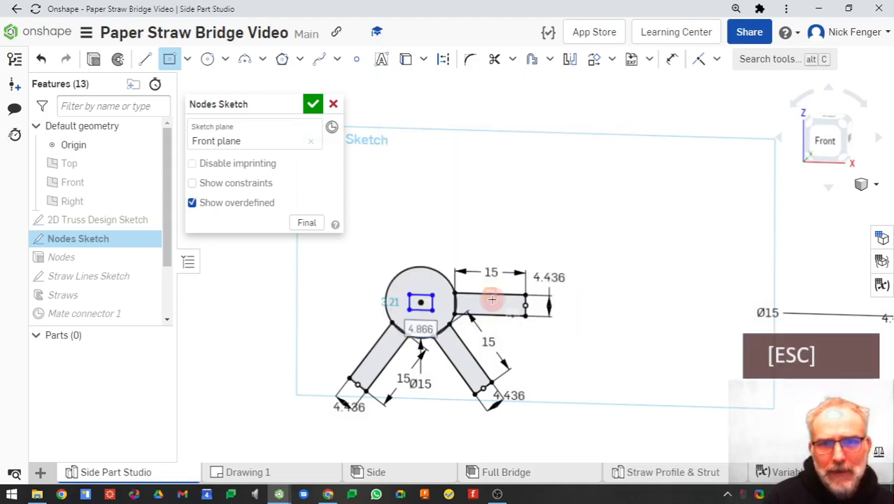
key(Escape)
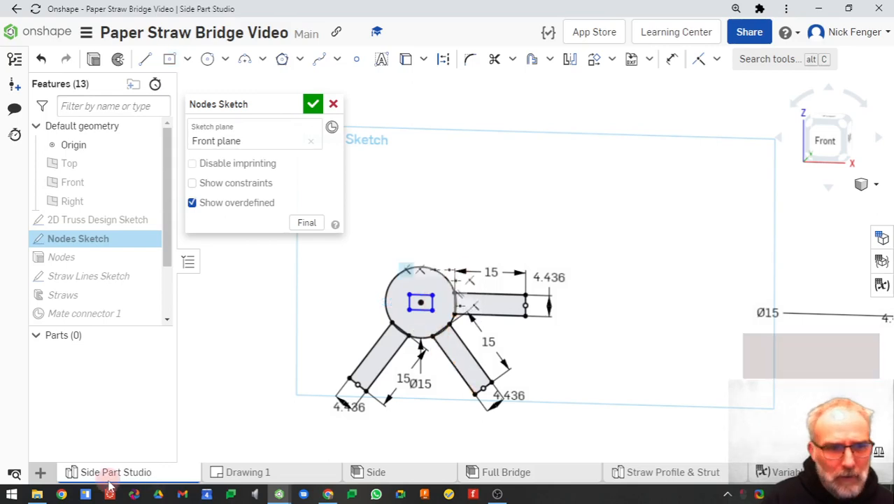
Look up the cross brace and wood thickness variables in the Variable Studio, and return to the Side Part Studio
click(782, 472)
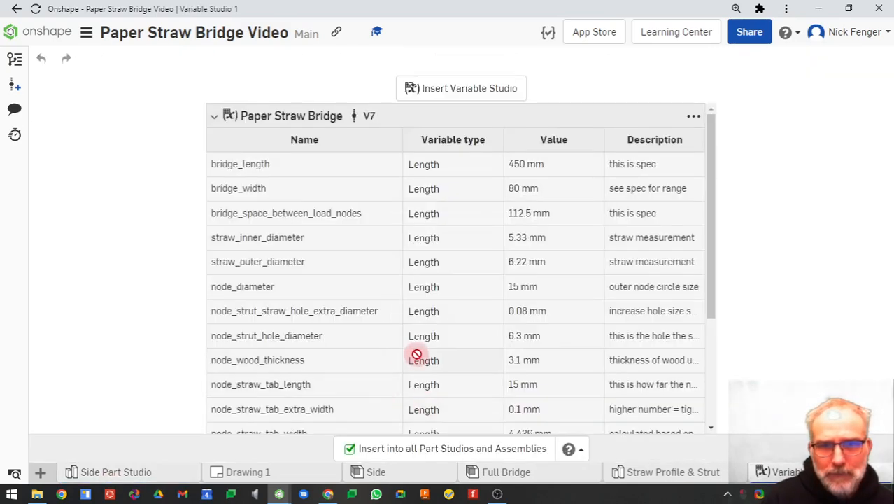
scroll(419, 359, down, 3)
click(244, 398)
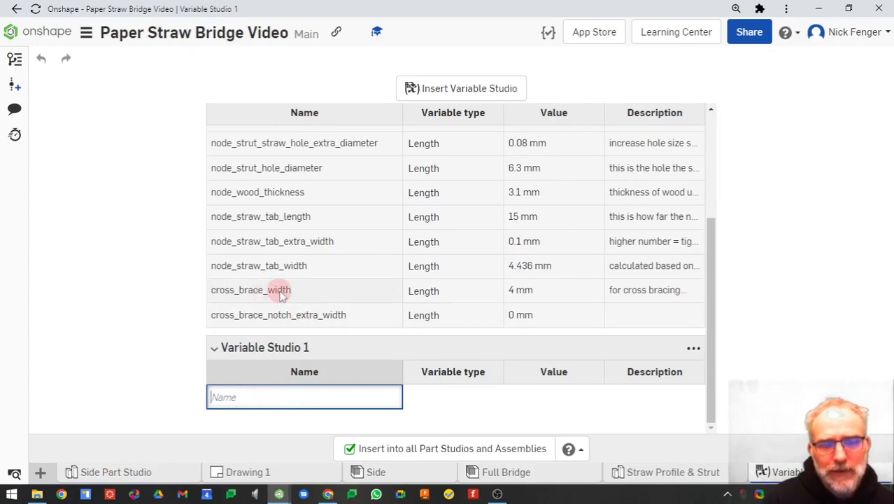
drag(280, 295, 439, 292)
drag(528, 295, 261, 293)
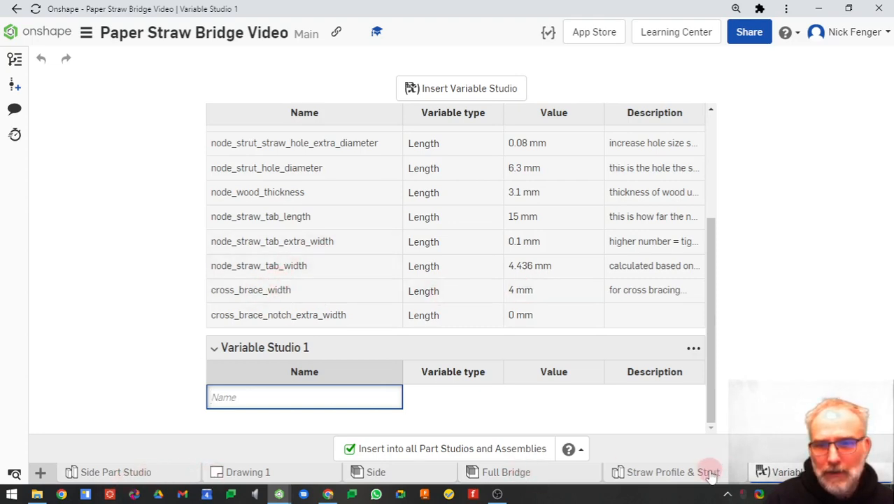
click(115, 472)
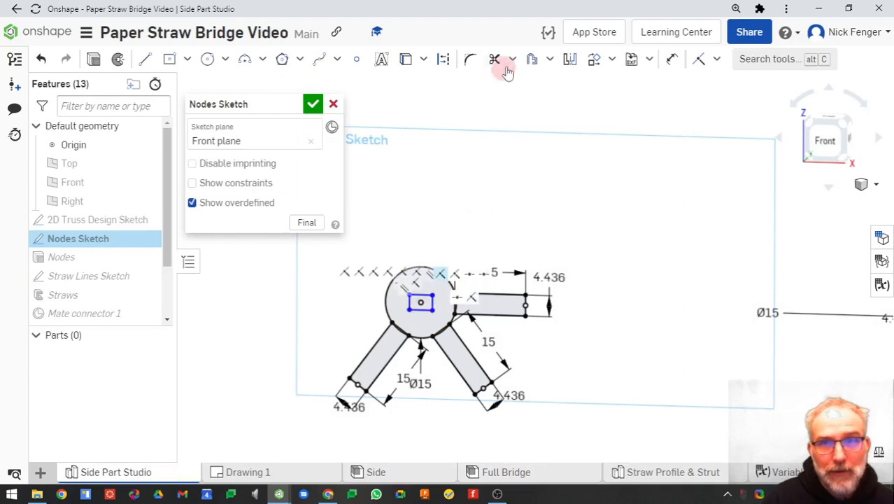
Dimension the rectangle's horizontal width in the upper outside node with the variable #cross_brace_width
key(d)
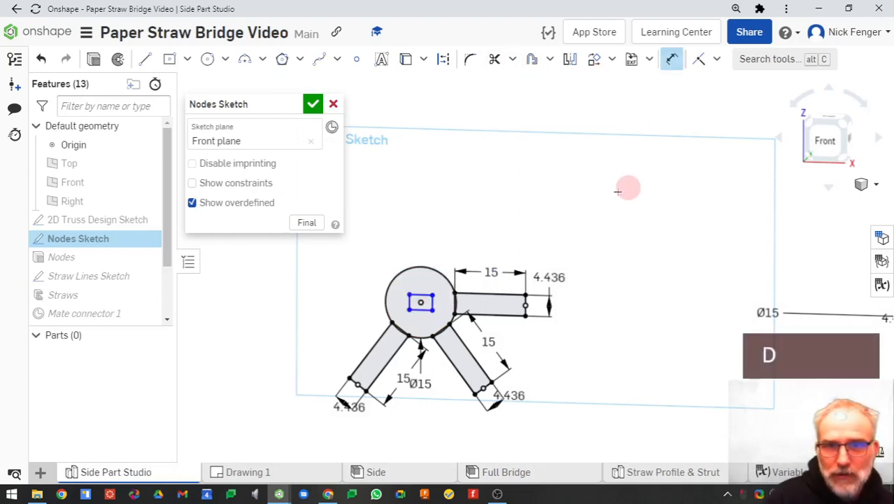
click(424, 328)
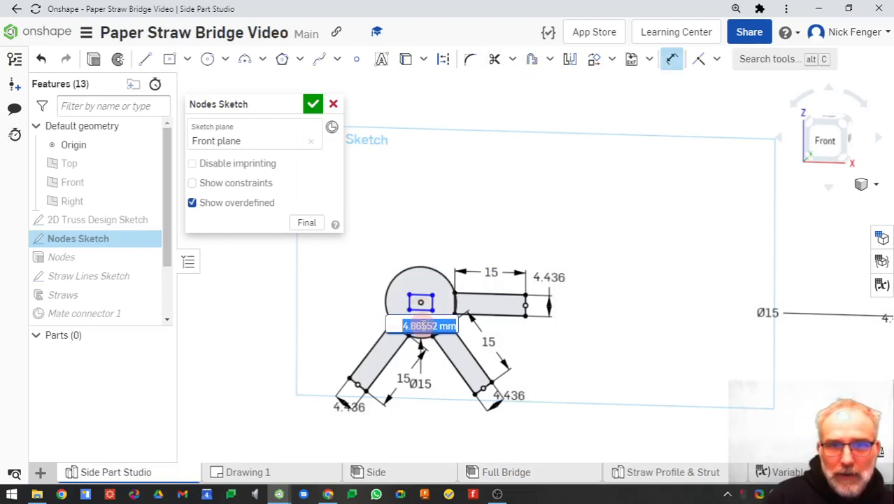
text(cr)
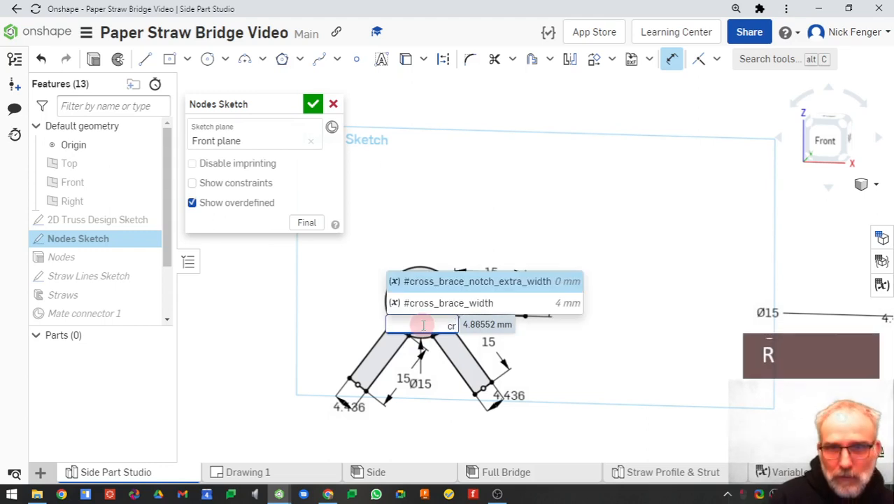
click(436, 304)
key(Return)
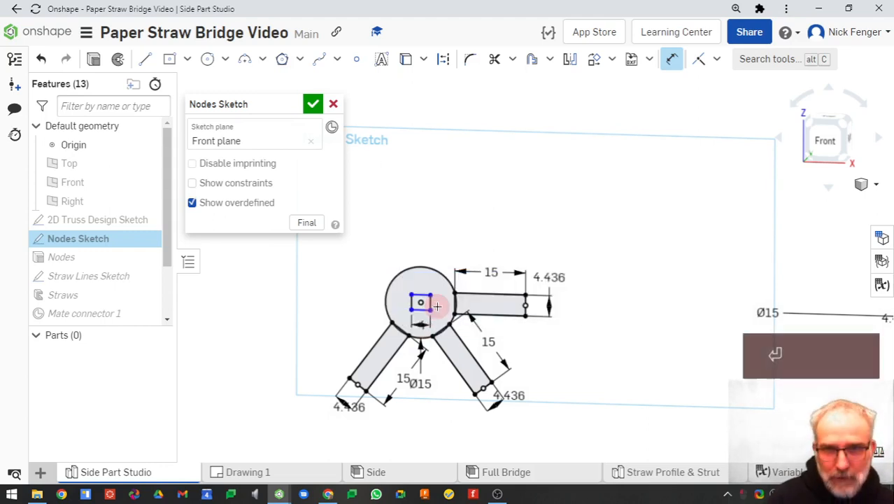
Dimension the rectangle's vertical height in the upper outside node with the variable #node_wood_thickness
scroll(421, 303, up, 2)
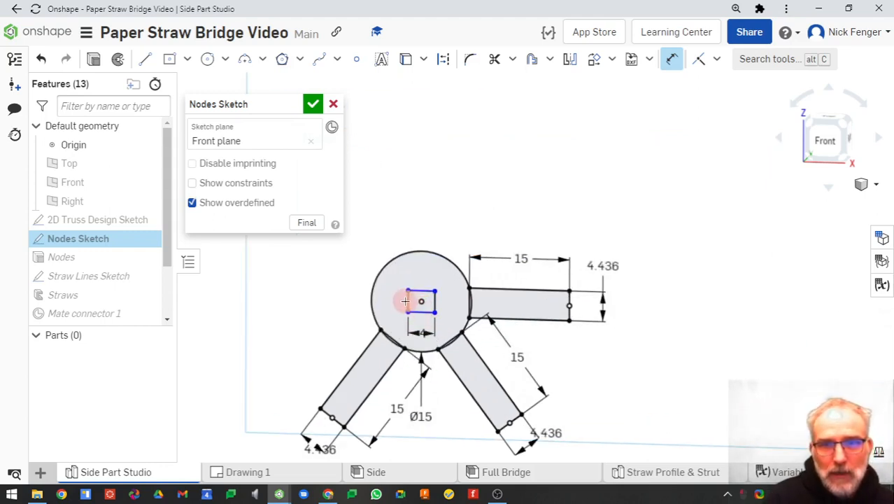
click(368, 300)
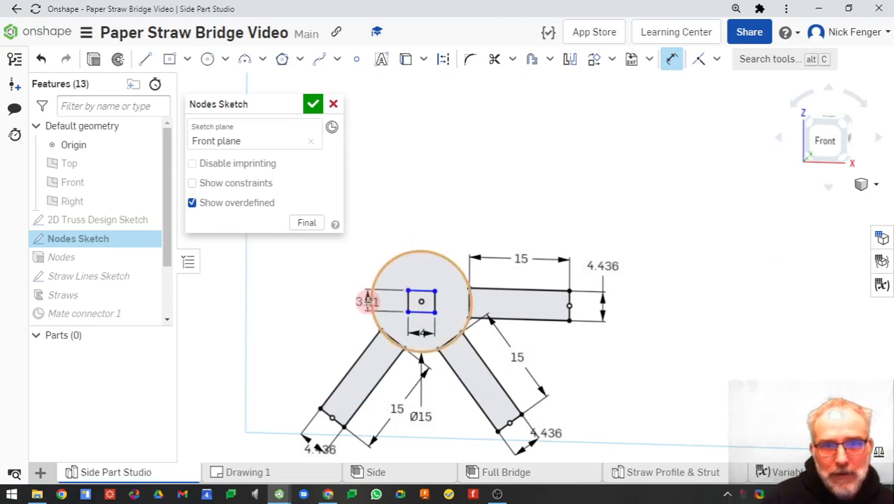
click(355, 316)
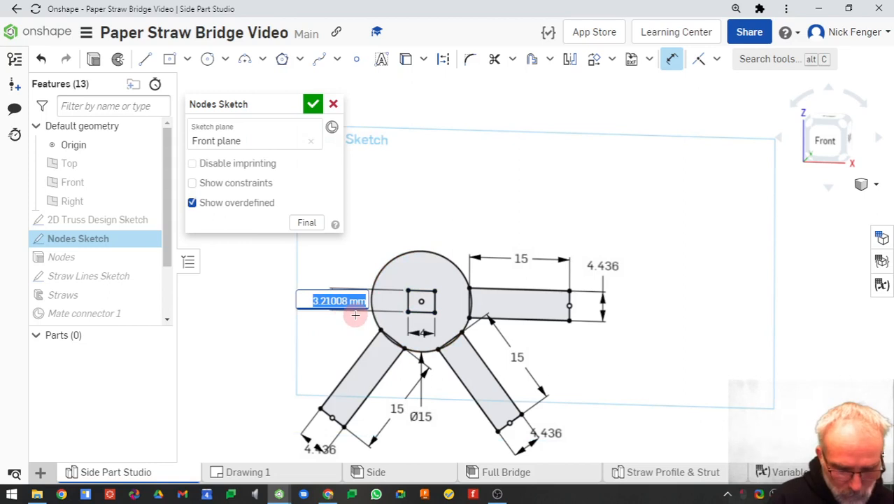
text(wo)
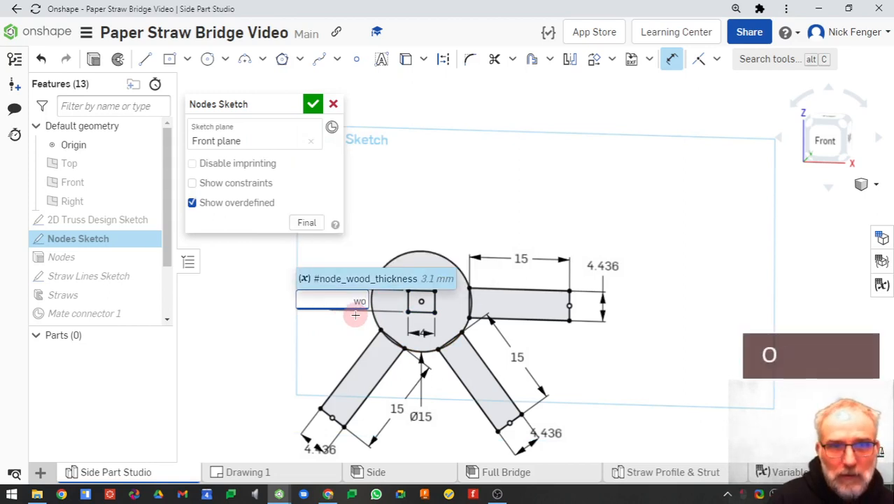
click(359, 279)
key(Return)
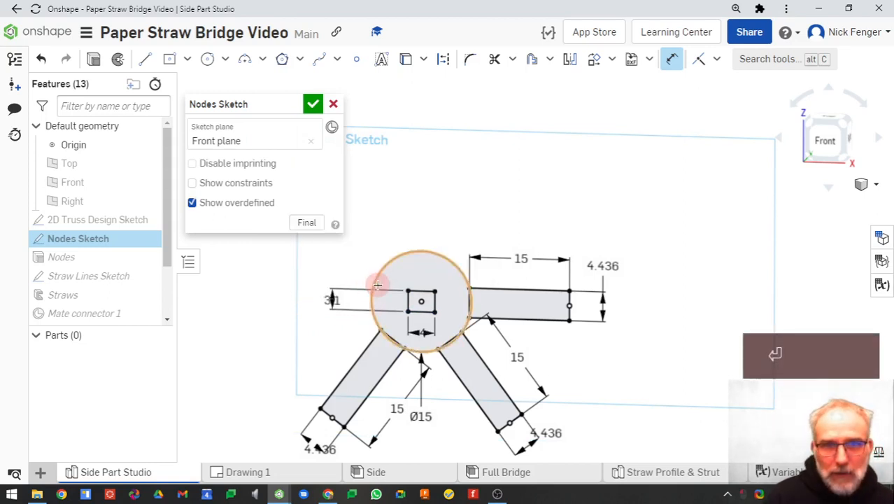
Move the rectangle's height and width dimensions outside the node circle and accept the Nodes Sketch
drag(330, 300, 328, 263)
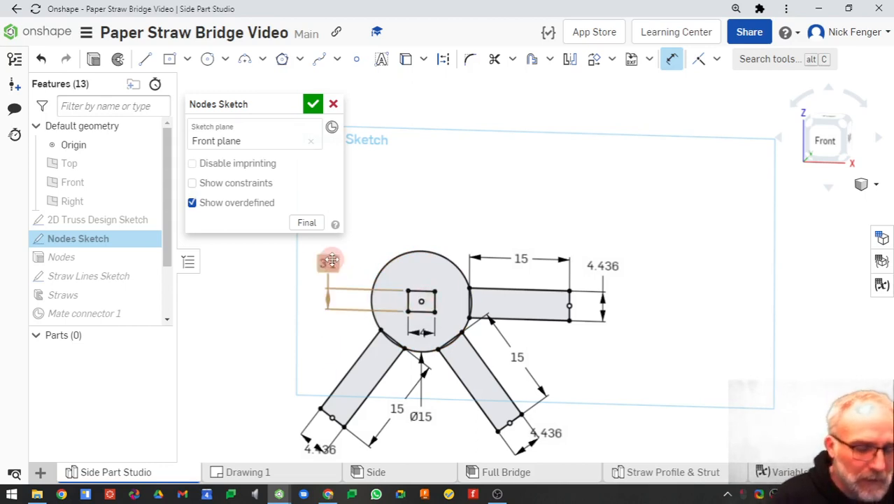
drag(428, 337, 317, 334)
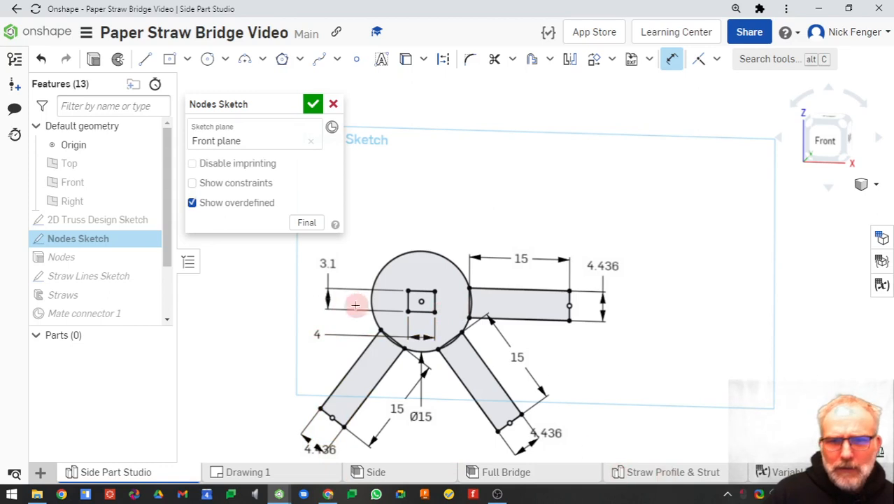
mouse_move(463, 222)
right_down()
mouse_move(460, 231)
mouse_move(463, 224)
right_up()
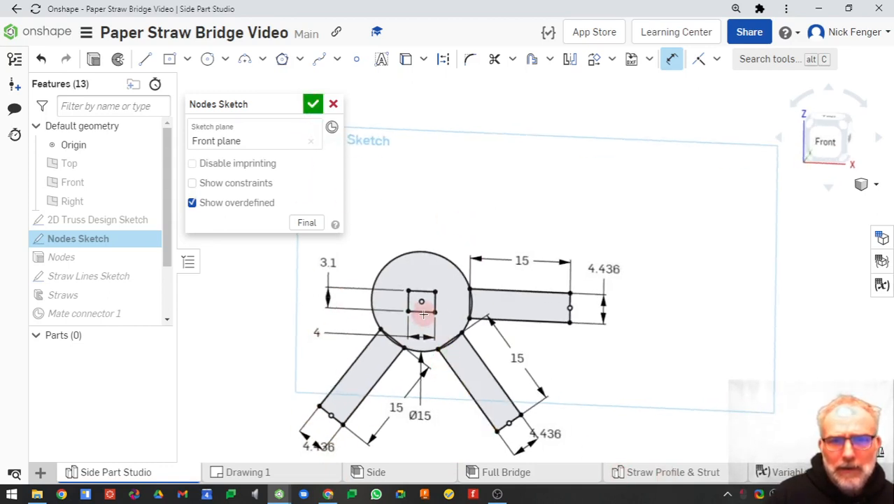
click(315, 108)
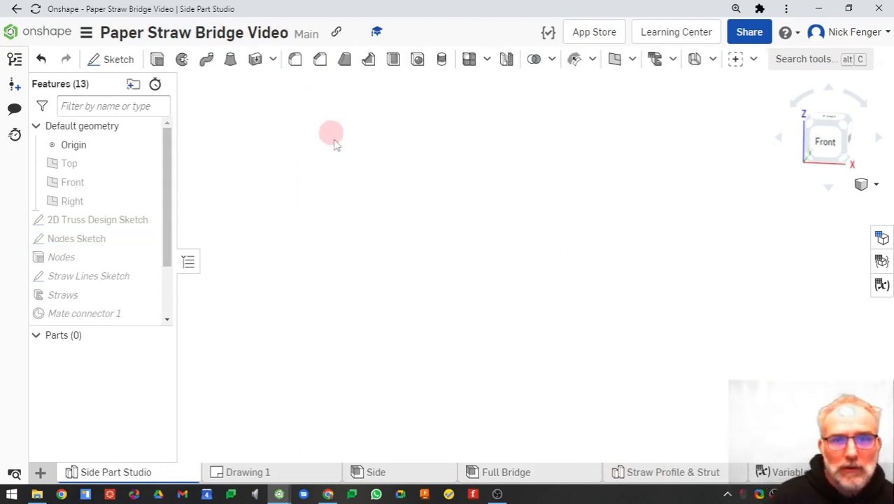
Examine the rebuilt truss side and the rectangular notch in its upper outside node
scroll(353, 267, down, 3)
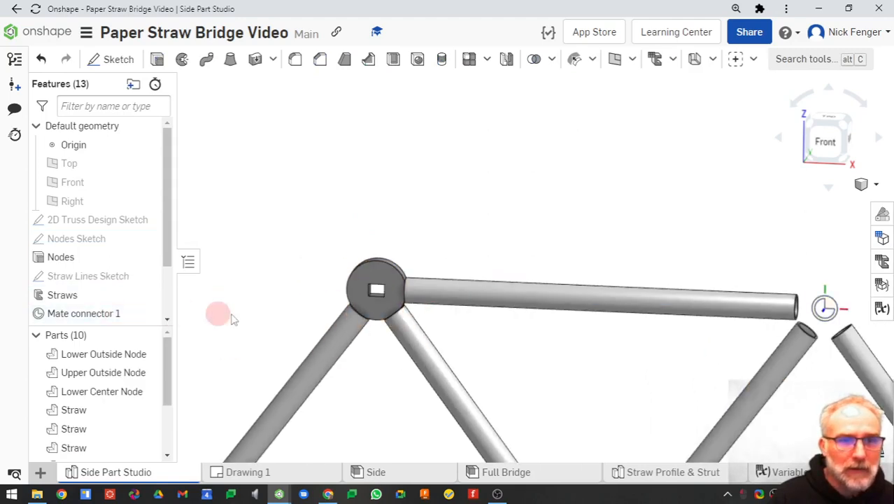
scroll(308, 320, down, 2)
middle_drag(399, 340, 366, 277)
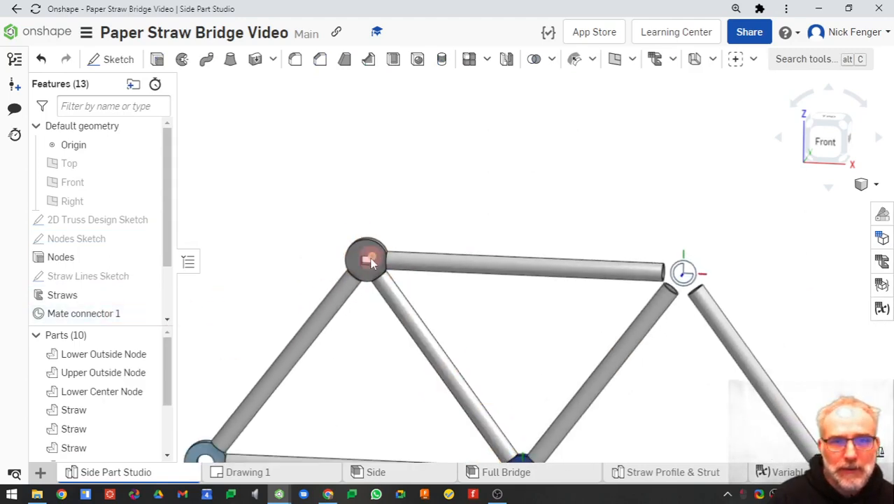
scroll(369, 260, down, 2)
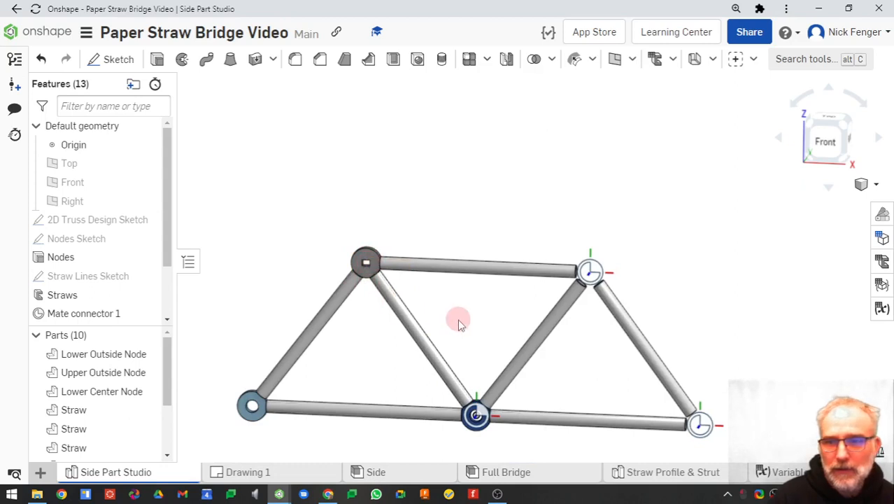
middle_drag(459, 324, 466, 309)
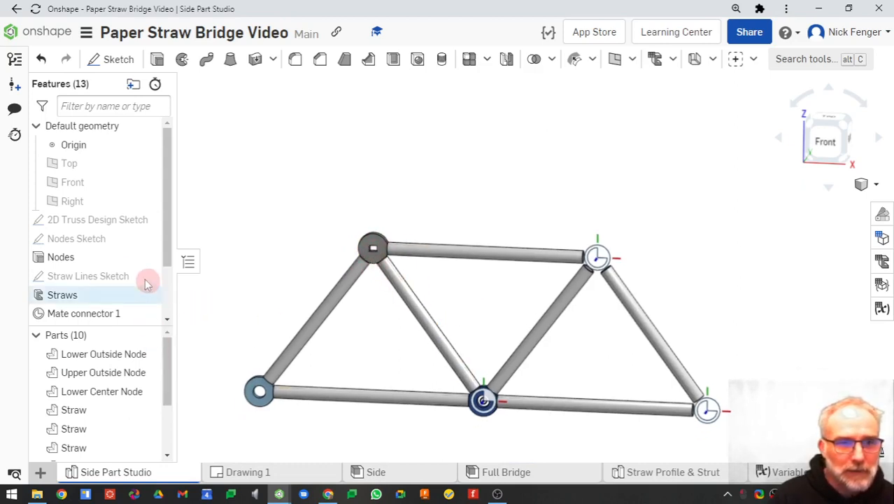
scroll(147, 418, down, 3)
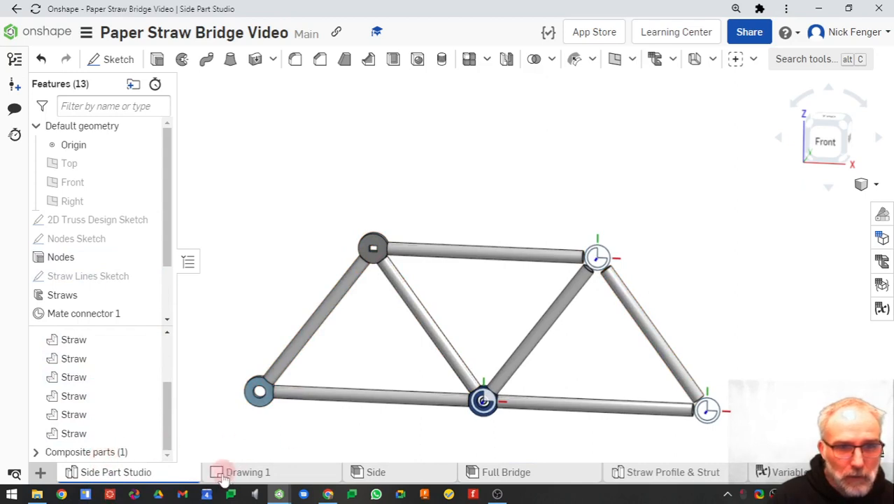
Open the Side assembly and inspect the notches in both upper outside nodes
click(409, 472)
middle_drag(517, 239, 506, 249)
right_drag(506, 249, 495, 250)
scroll(482, 238, down, 3)
middle_drag(481, 238, 542, 273)
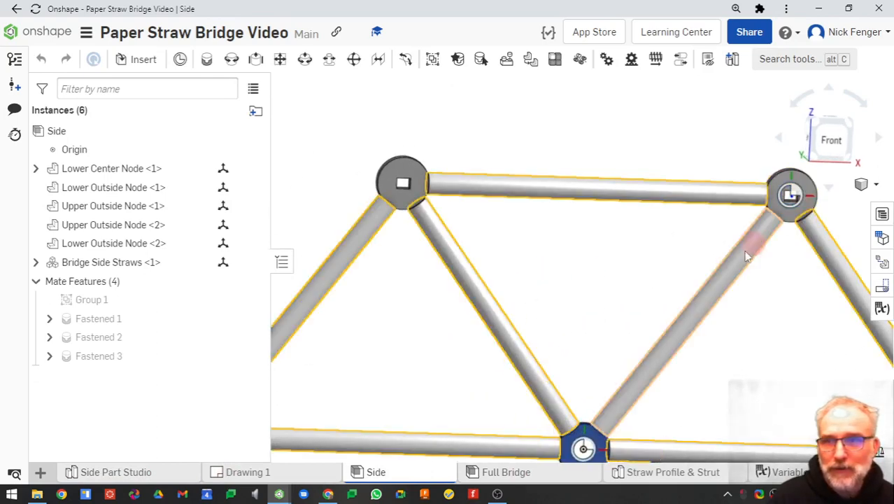
middle_drag(682, 288, 647, 288)
right_drag(691, 292, 688, 285)
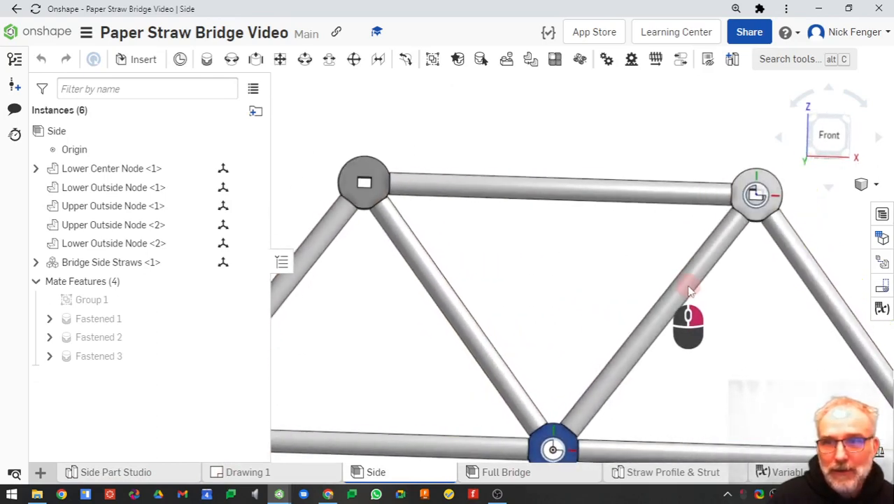
Open the Full Bridge assembly, inspect the upper nodes and struts, and expand Replicate 1 to list its strut instances
click(502, 470)
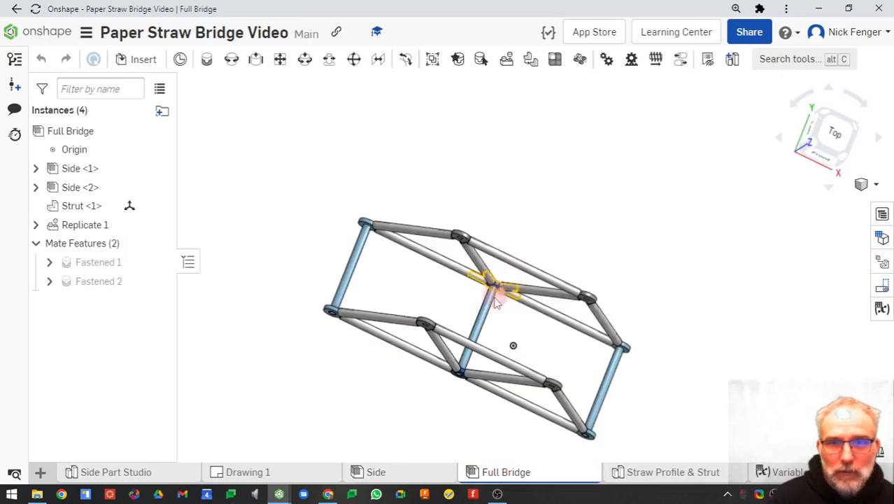
right_drag(497, 300, 492, 295)
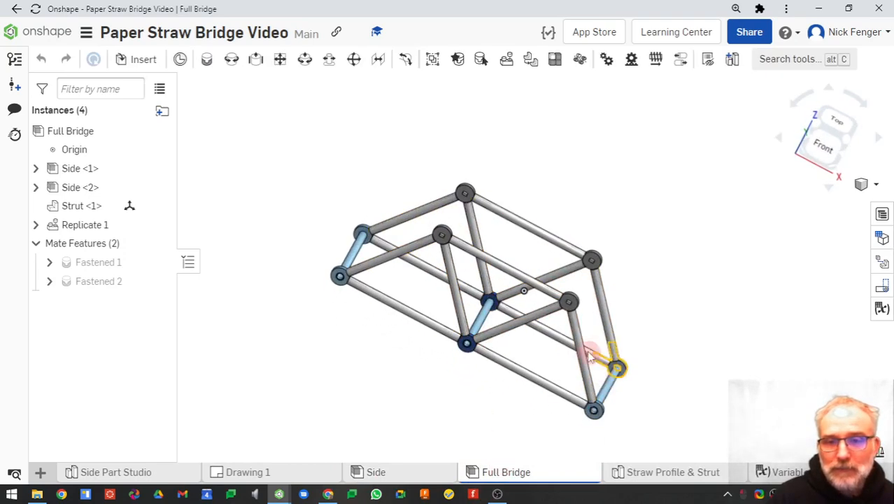
right_drag(552, 363, 467, 203)
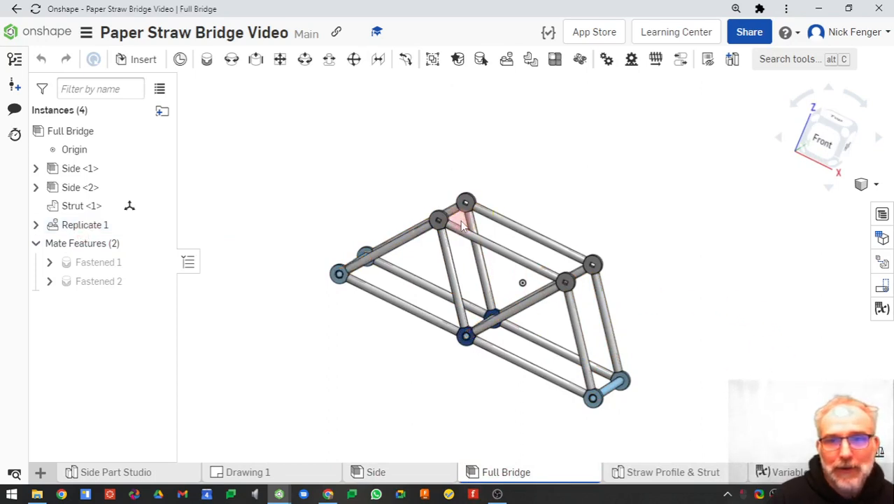
click(35, 224)
click(36, 224)
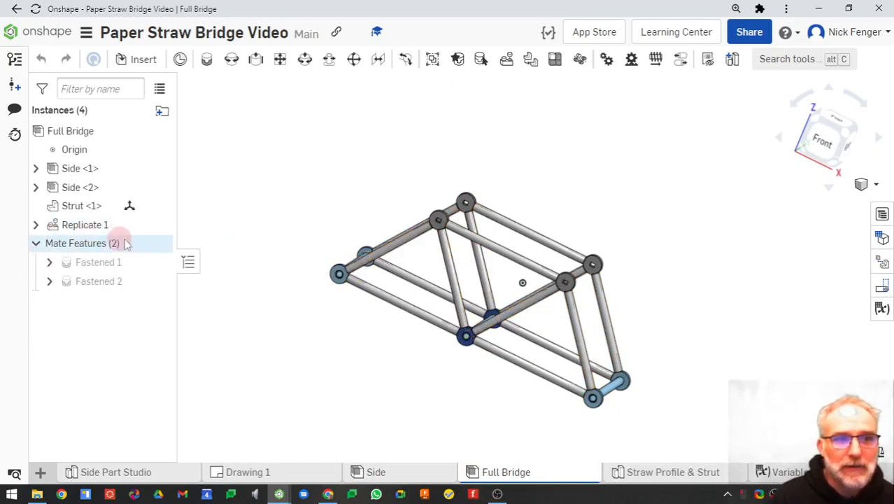
click(35, 225)
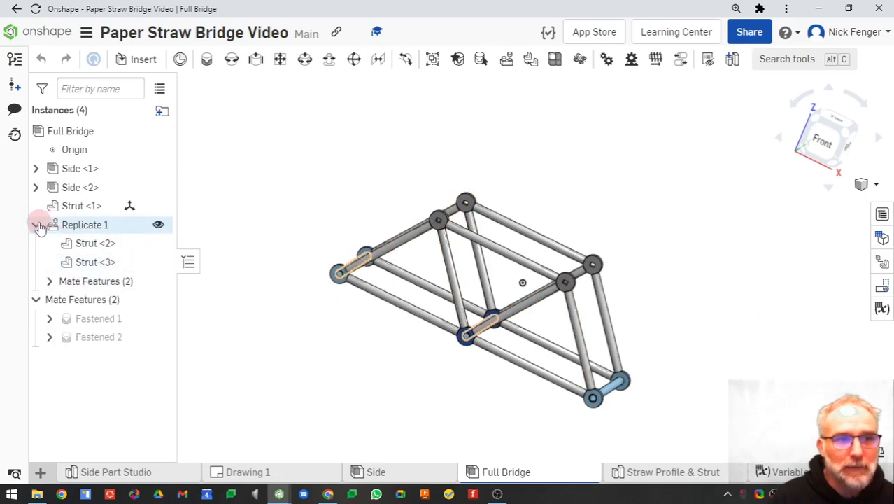
Collapse Replicate 1 and examine the struts joining the two truss sides from several angles
click(37, 225)
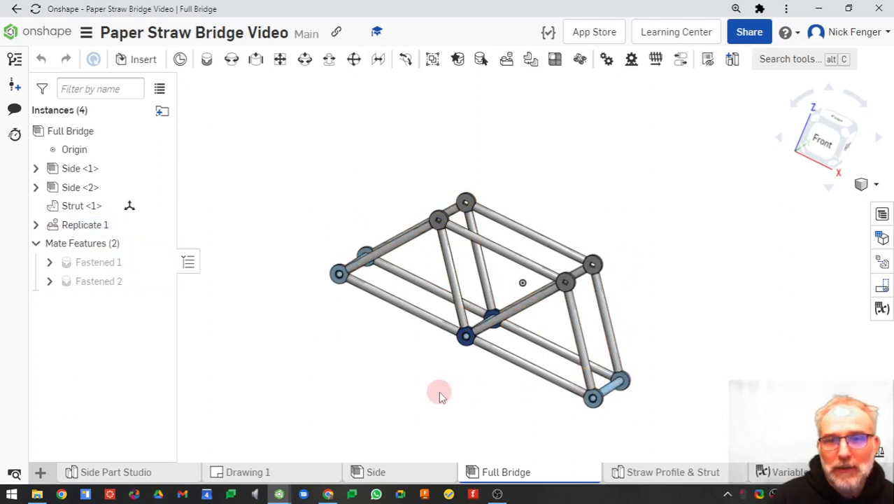
right_drag(439, 396, 475, 393)
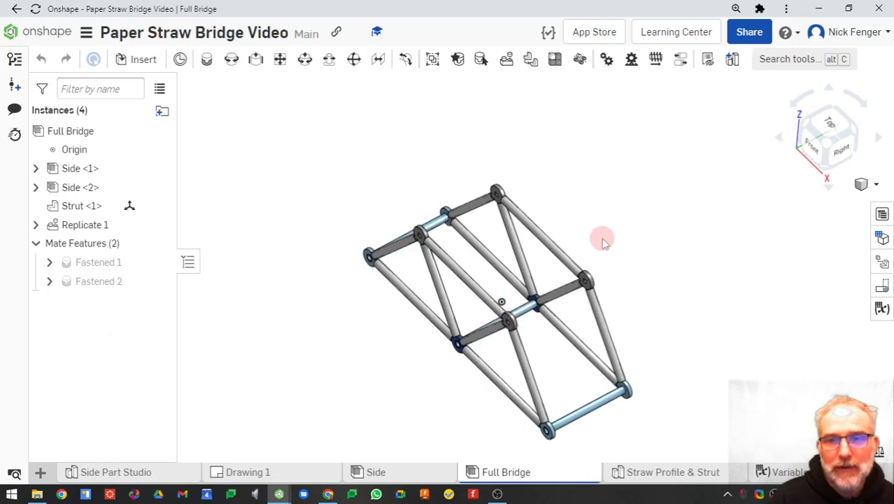
right_drag(652, 283, 676, 267)
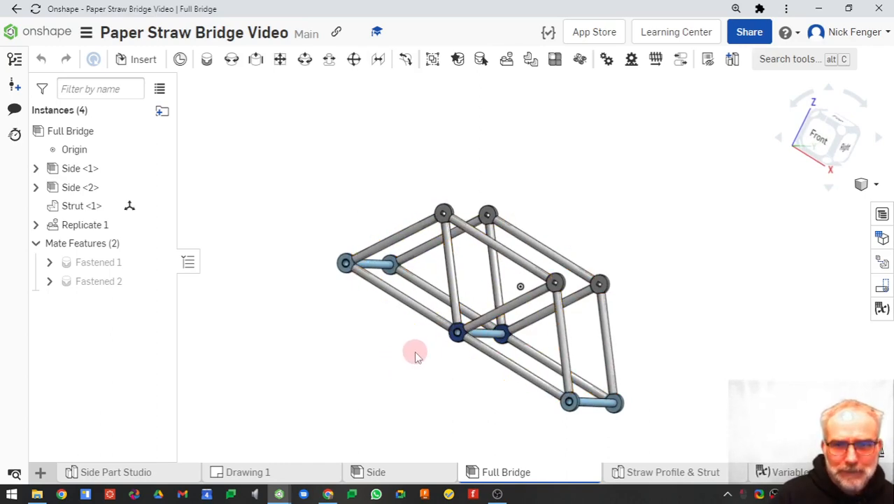
right_drag(415, 357, 413, 308)
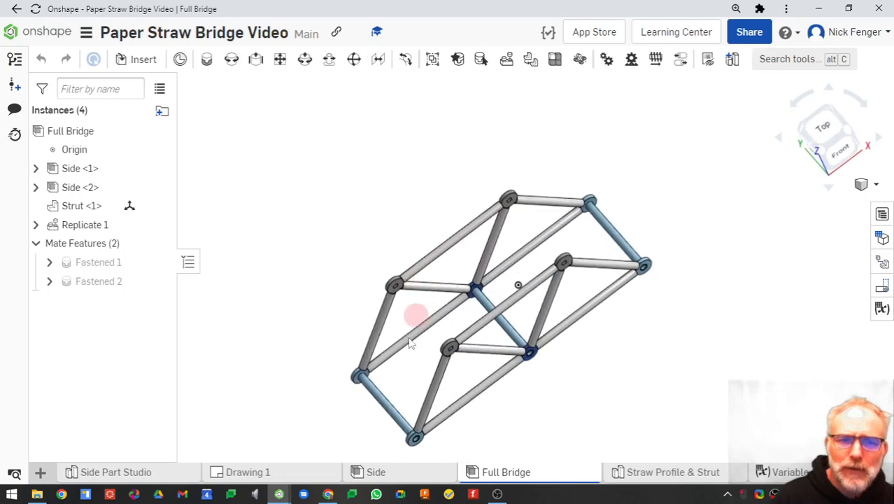
Check the truss in the Side Part Studio and return to the Full Bridge assembly
click(103, 473)
scroll(283, 269, down, 4)
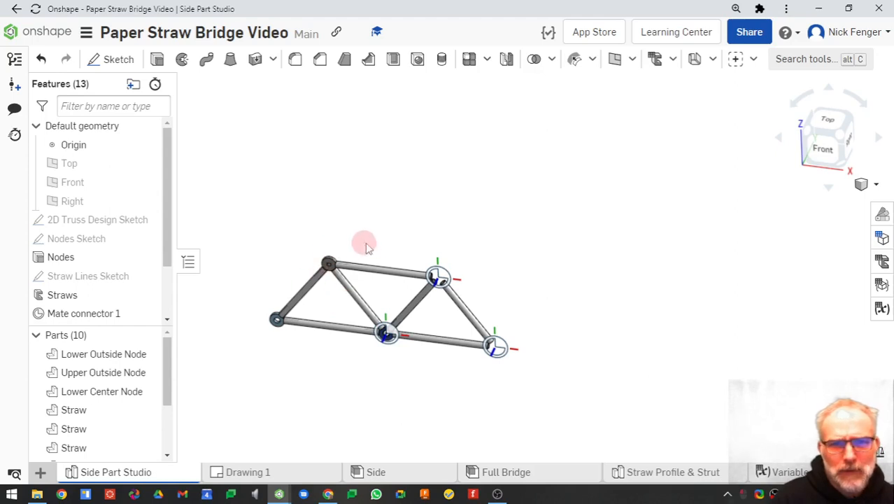
scroll(313, 349, up, 2)
scroll(314, 349, down, 2)
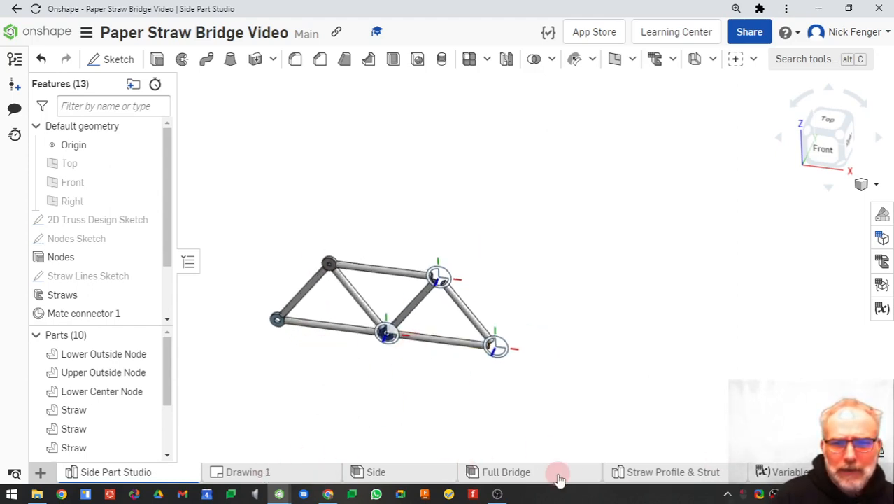
mouse_move(559, 479)
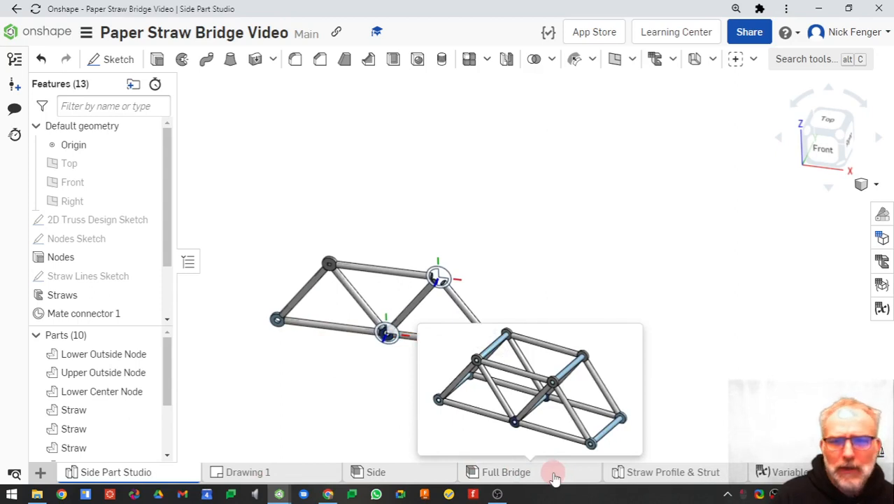
click(505, 471)
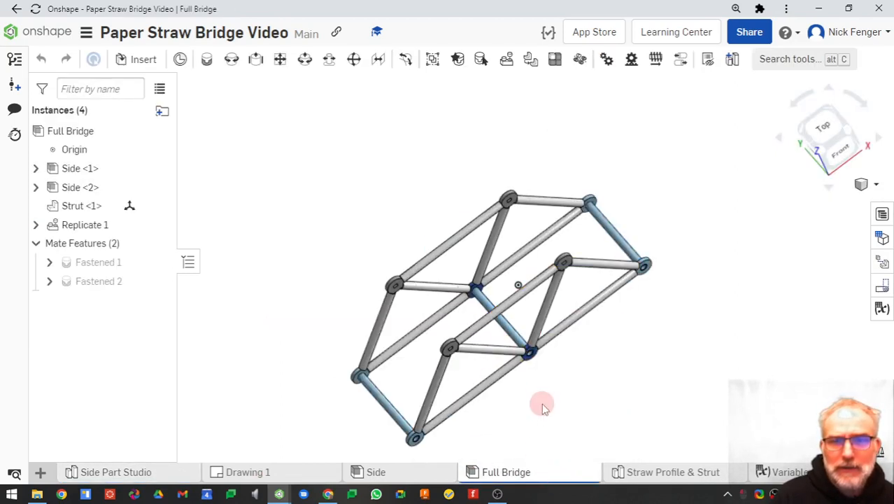
Examine the rectangular notches in the upper nodes on both sides of the Full Bridge where the cross braces fit
middle_drag(541, 405, 523, 361)
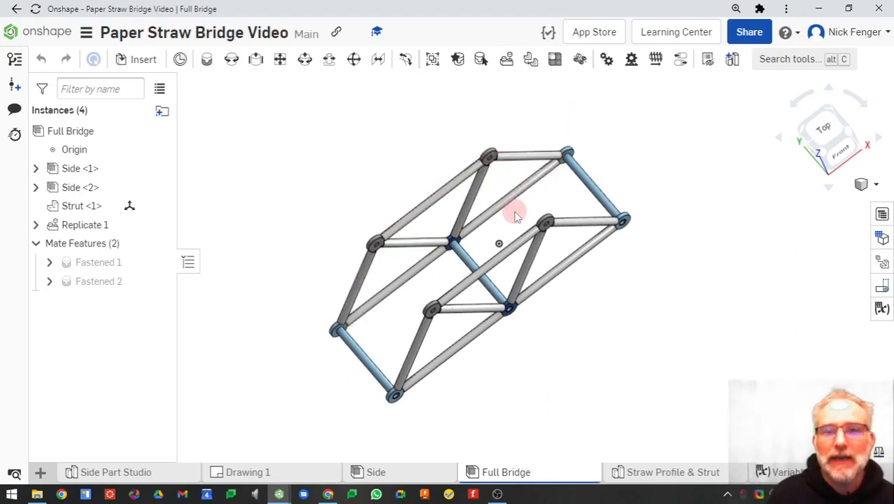
middle_drag(516, 217, 508, 233)
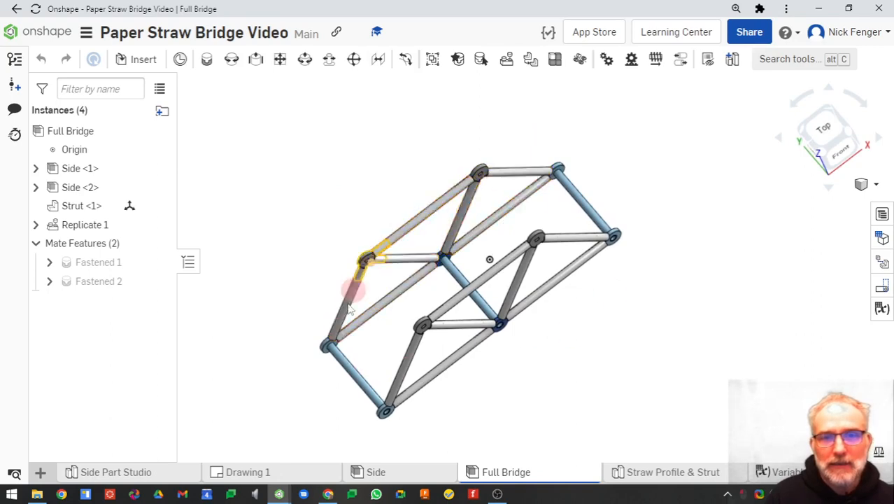
scroll(487, 189, up, 5)
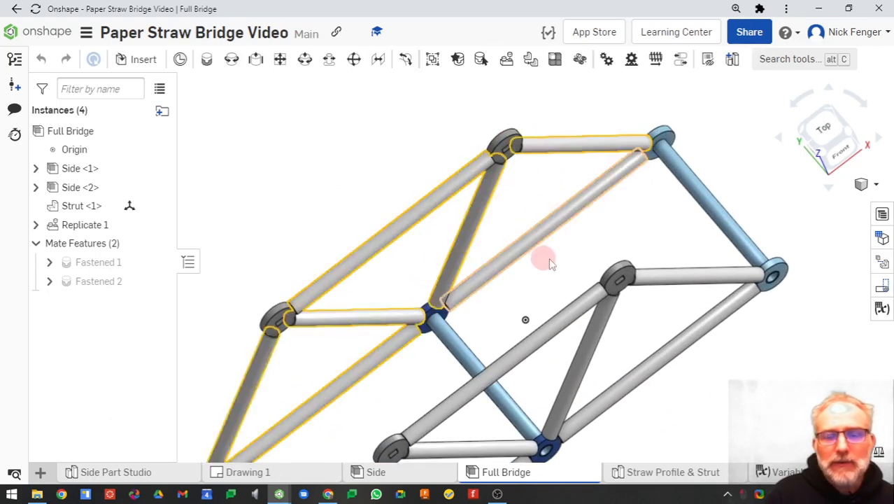
right_drag(547, 278, 536, 265)
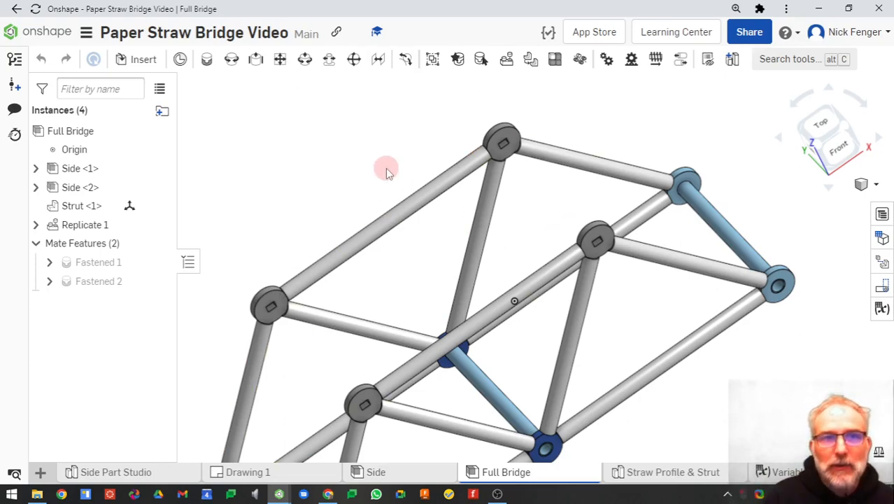
scroll(429, 254, down, 3)
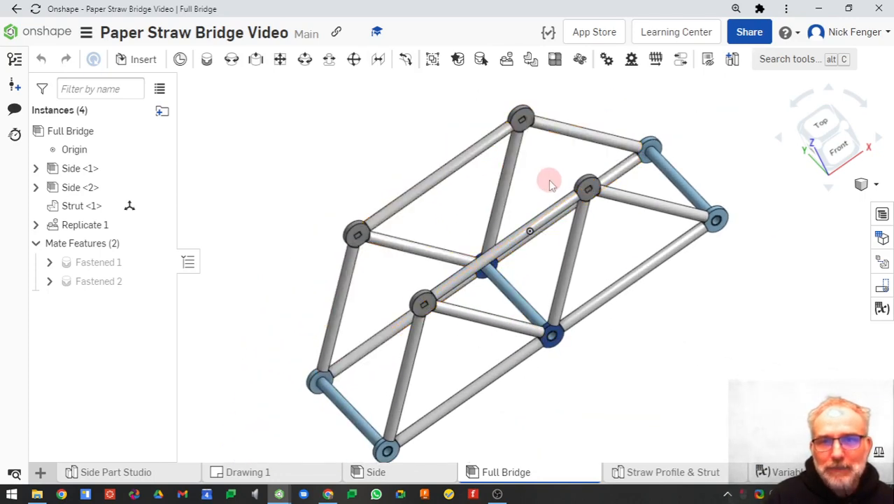
right_drag(560, 174, 519, 207)
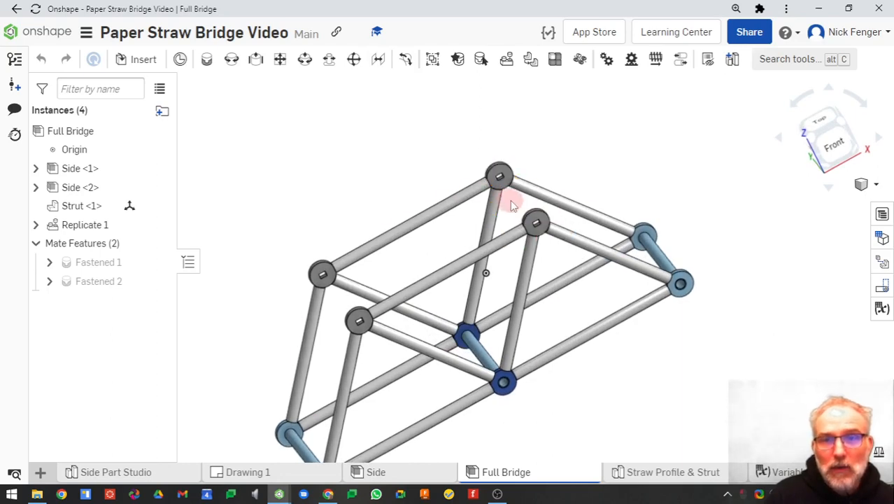
scroll(508, 181, up, 5)
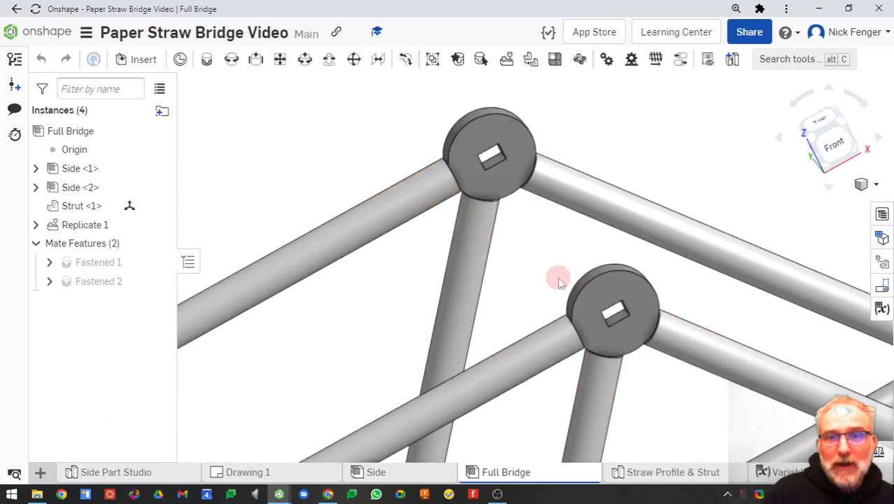
Add a Between entities mate connector centred between the two long opposing faces of the notch in the far side's upper outside node
click(180, 62)
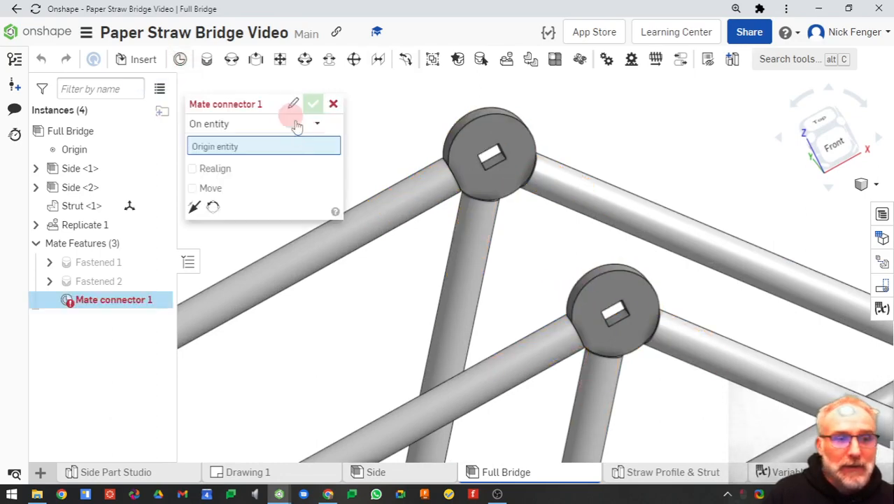
scroll(505, 179, up, 3)
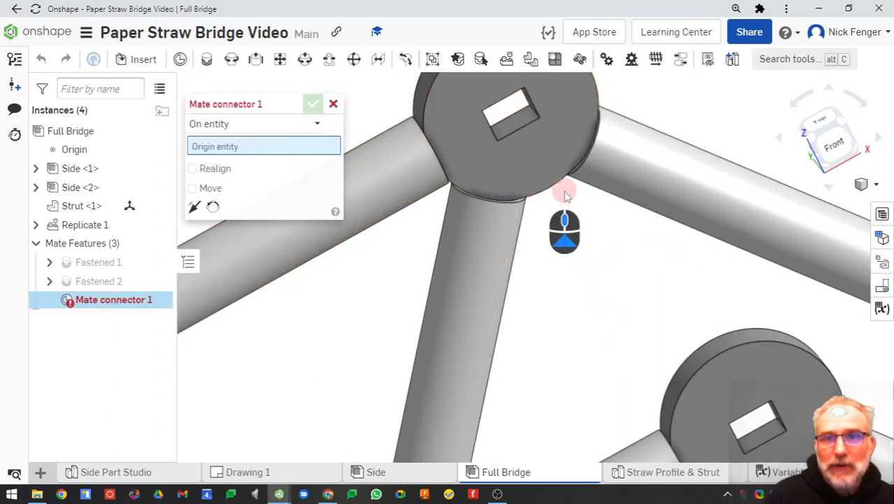
scroll(568, 230, up, 2)
click(265, 124)
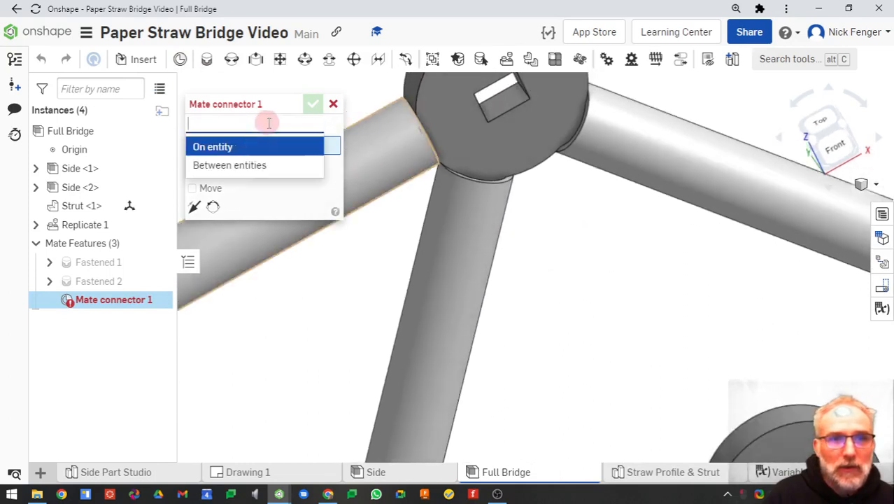
click(227, 166)
middle_drag(385, 225, 394, 248)
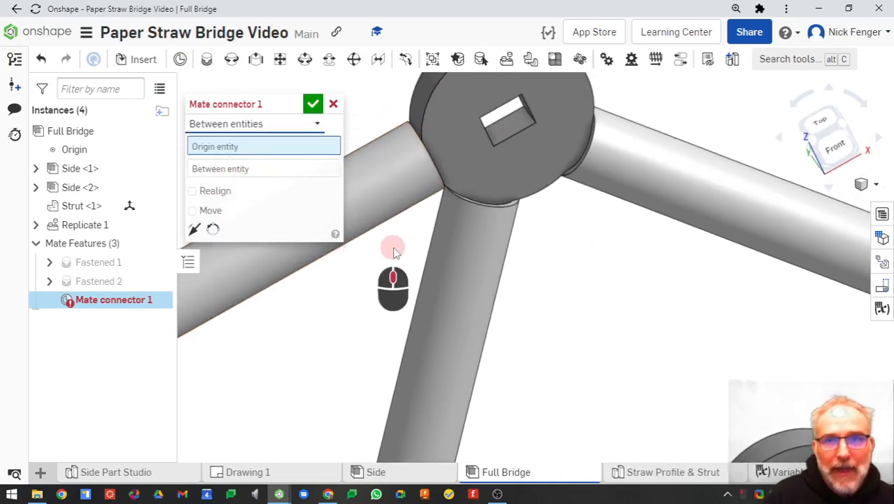
scroll(513, 133, up, 3)
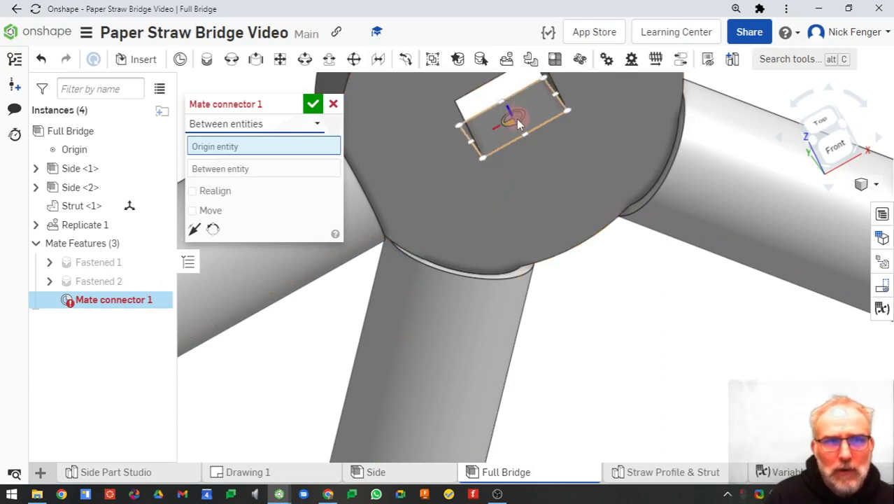
click(516, 119)
right_drag(492, 162, 539, 272)
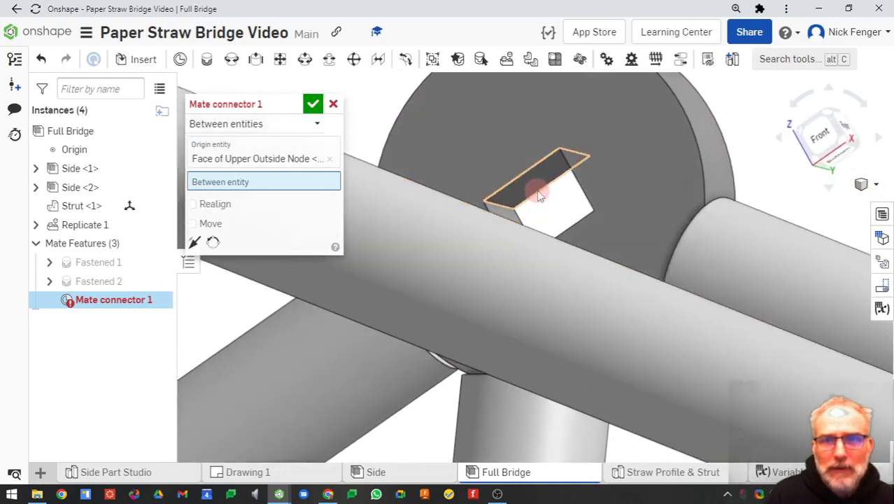
click(539, 196)
right_drag(539, 196, 595, 225)
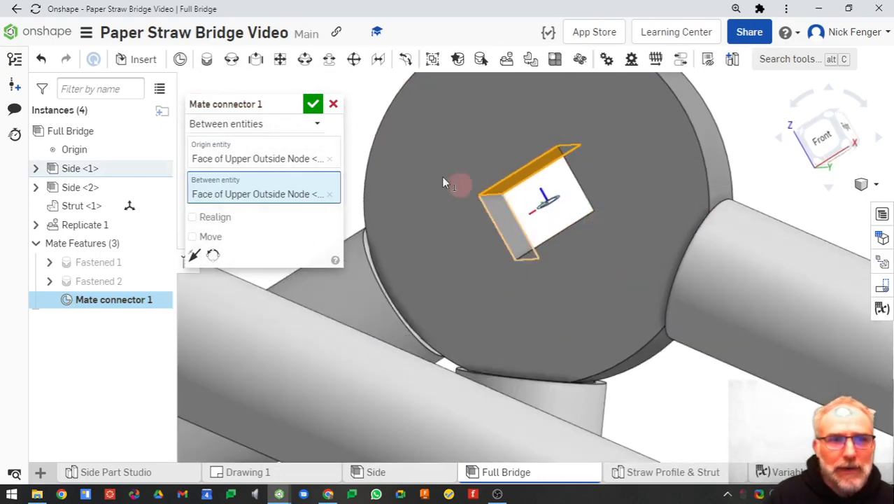
click(313, 103)
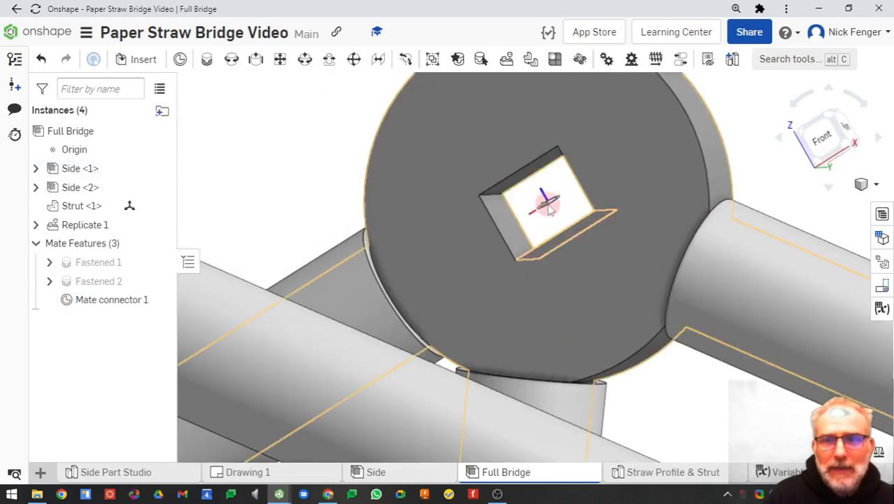
Create a Part Studio in context of the Full Bridge, using Mate connector 1 in the notch as its origin
scroll(339, 210, down, 5)
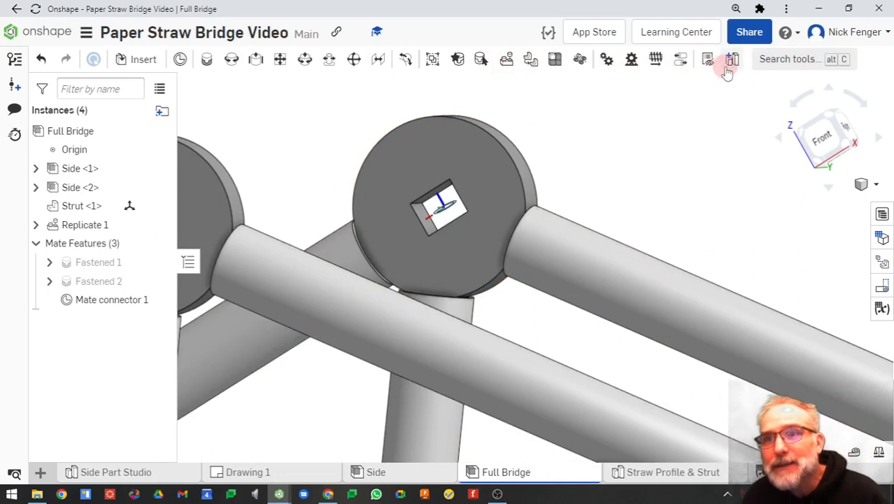
click(770, 59)
text(co)
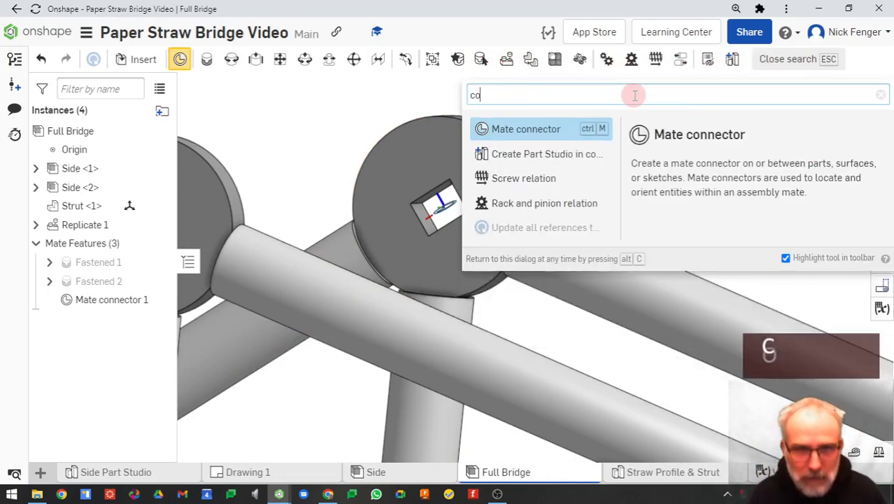
text(ntex)
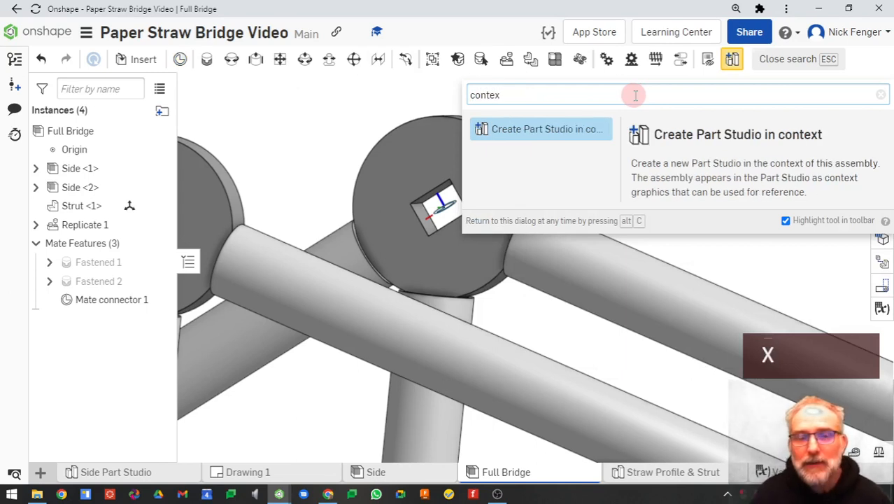
click(732, 61)
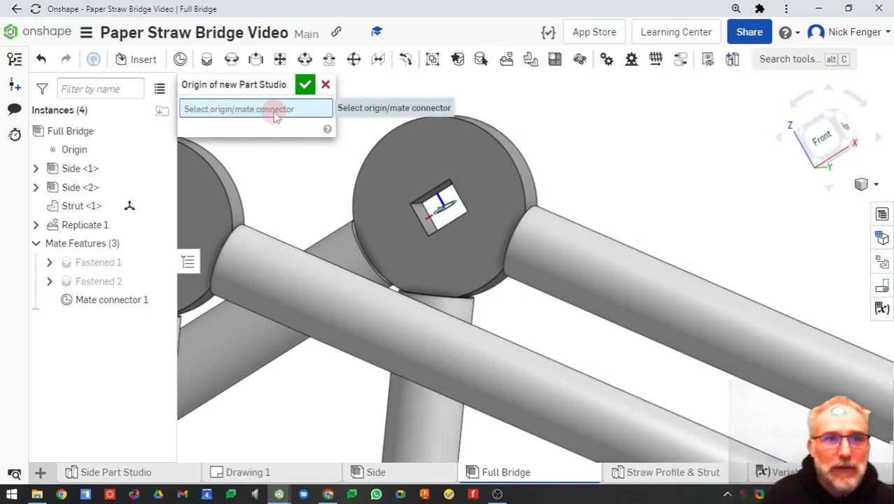
scroll(449, 209, up, 5)
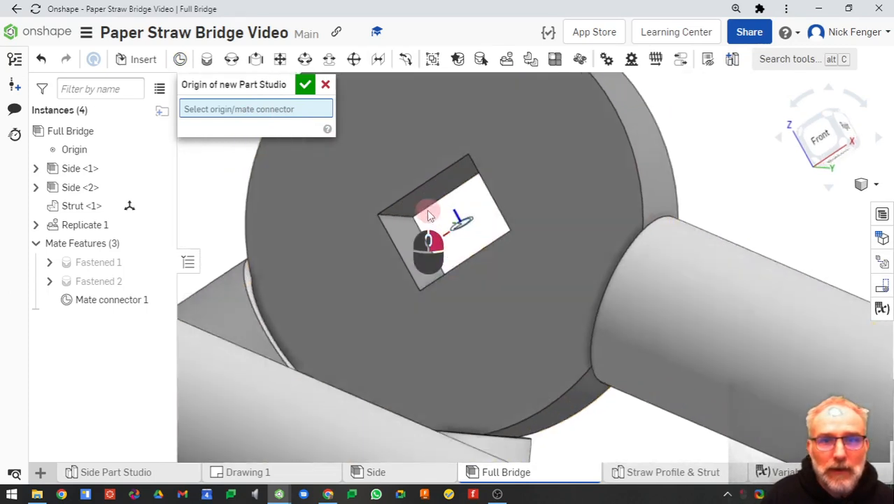
click(488, 249)
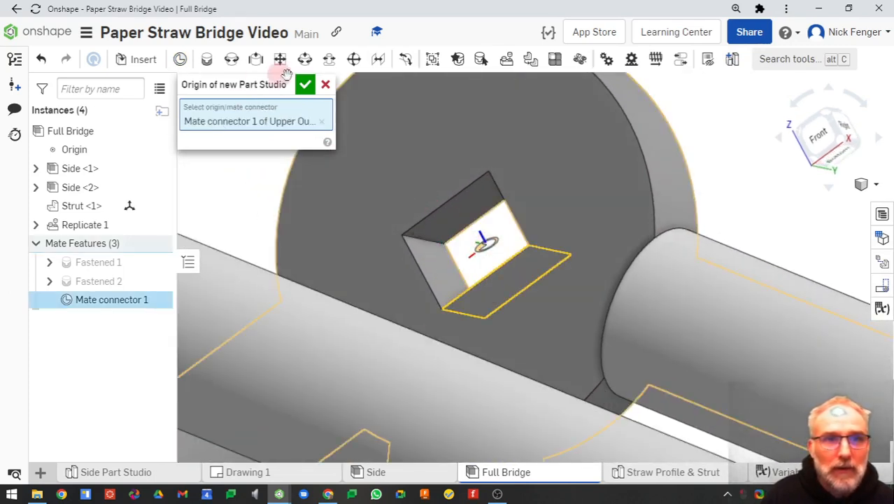
click(306, 85)
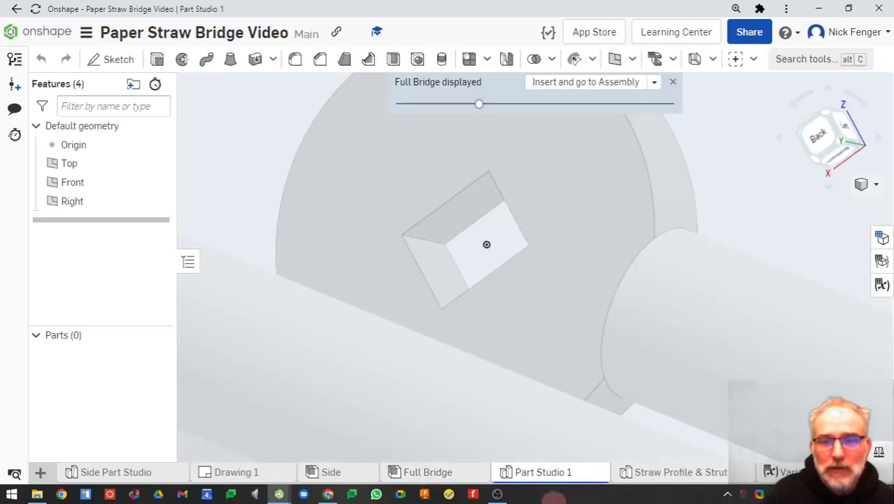
Rename the new Part Studio as Cross Brace
right_click(567, 478)
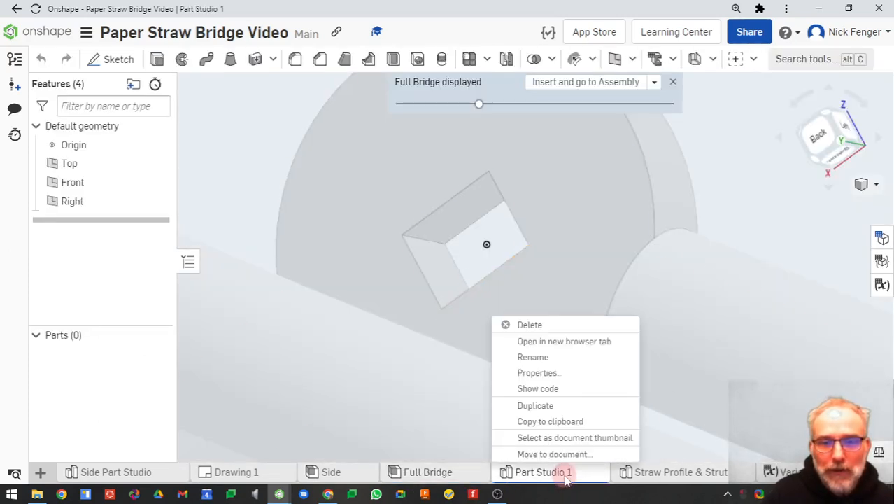
click(564, 362)
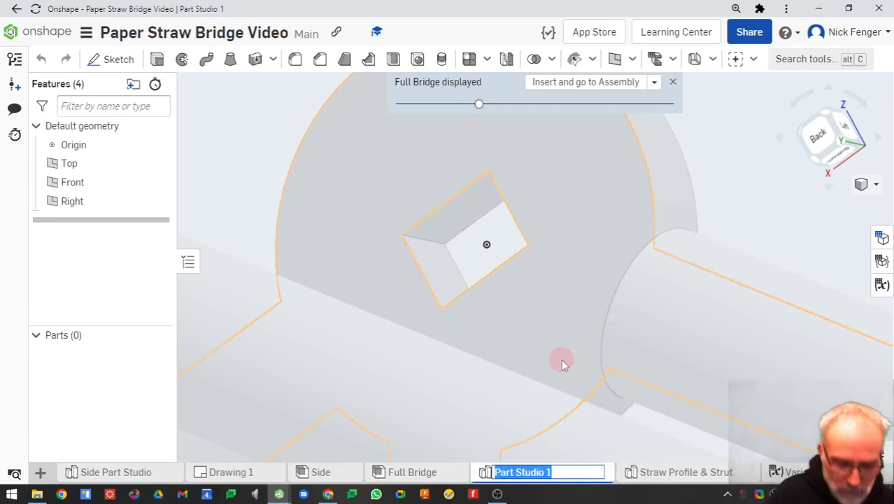
text(Cross B)
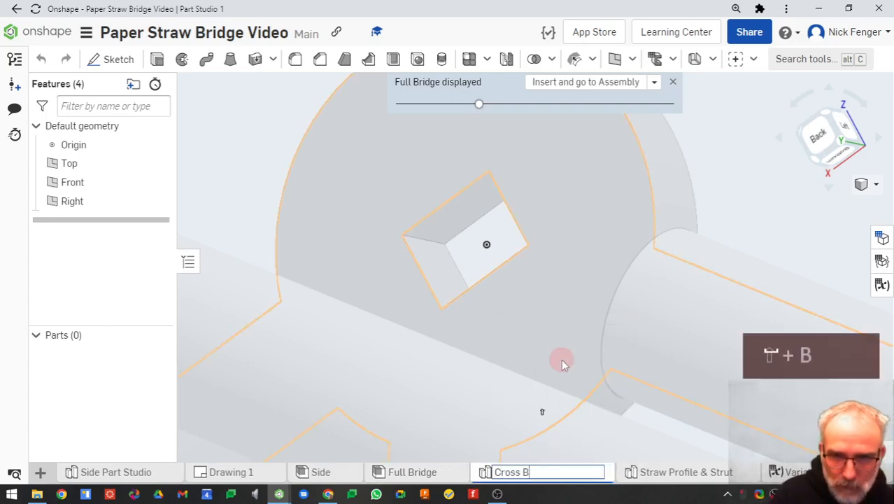
text(race)
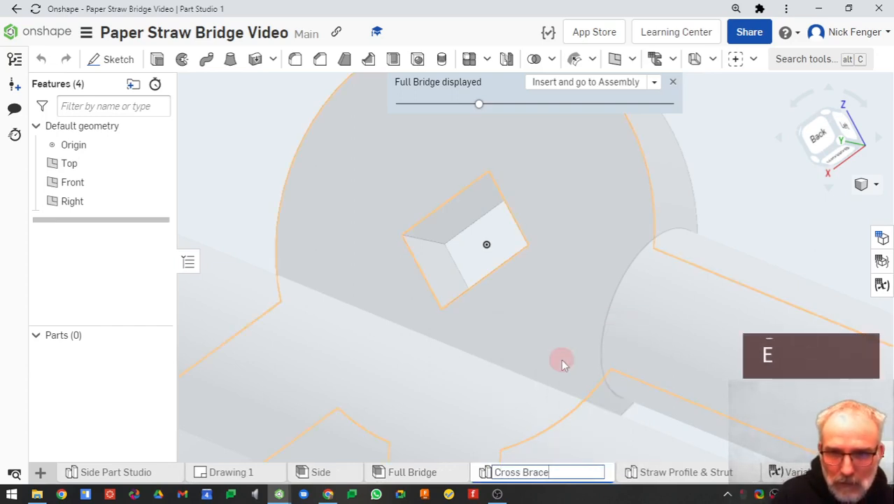
key(Return)
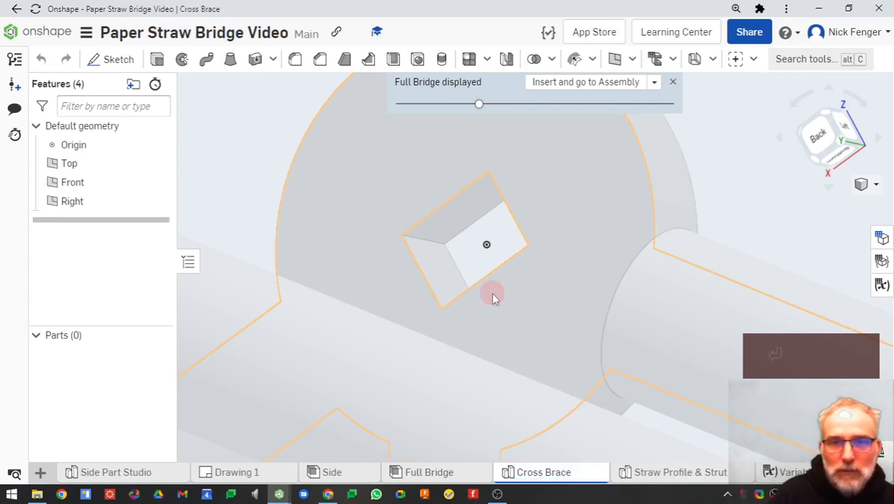
Examine where the new origin and default planes lie relative to the notched upper nodes on both sides of the bridge
scroll(487, 306, down, 5)
right_drag(485, 310, 500, 327)
scroll(499, 326, down, 3)
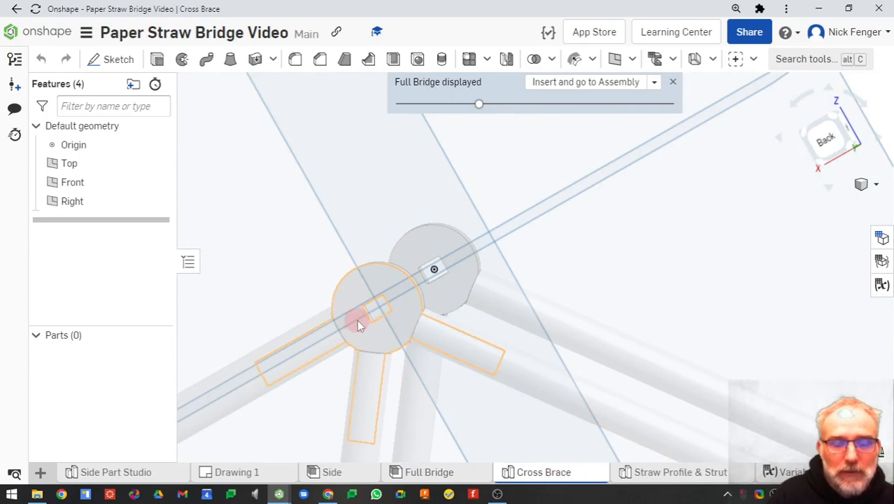
scroll(357, 320, down, 3)
right_drag(388, 319, 343, 347)
scroll(333, 343, down, 4)
scroll(337, 346, down, 2)
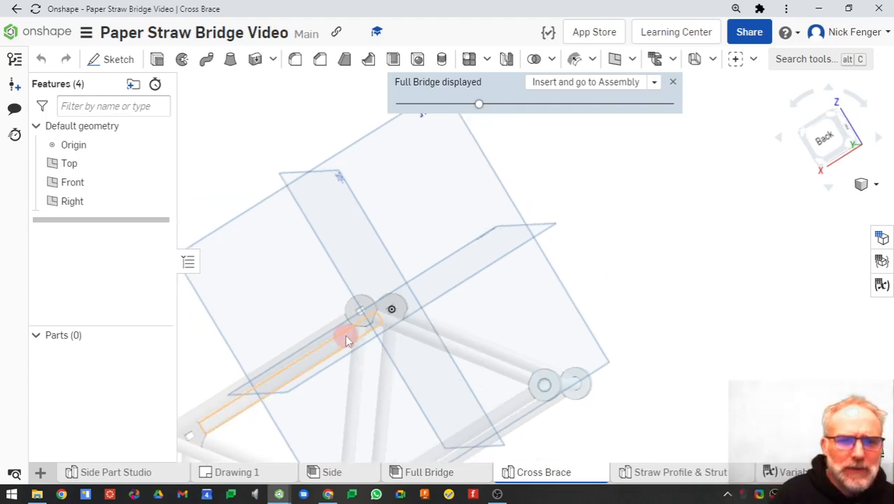
scroll(345, 336, down, 3)
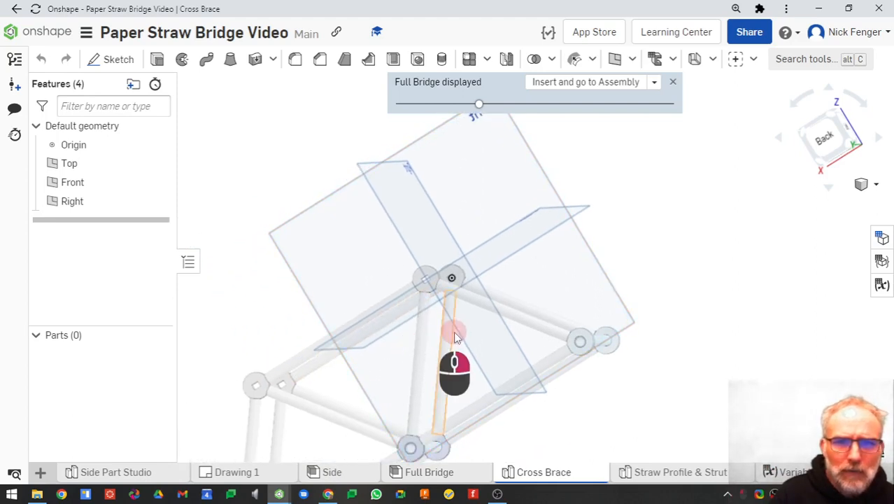
right_drag(454, 337, 413, 374)
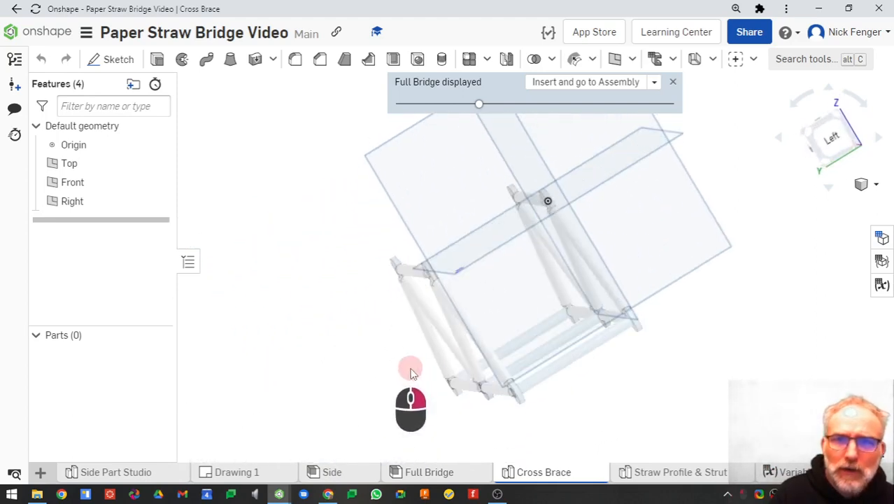
middle_drag(529, 274, 543, 352)
right_drag(544, 350, 579, 336)
scroll(575, 324, up, 4)
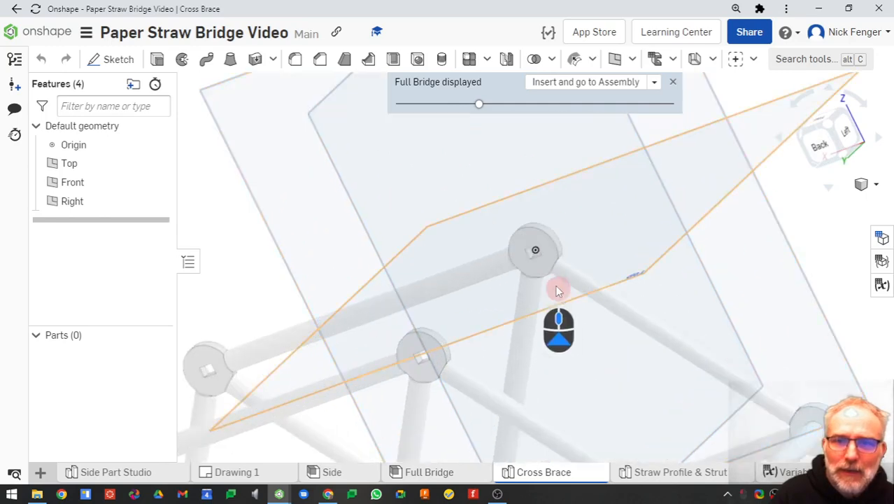
scroll(558, 291, up, 5)
scroll(519, 210, down, 6)
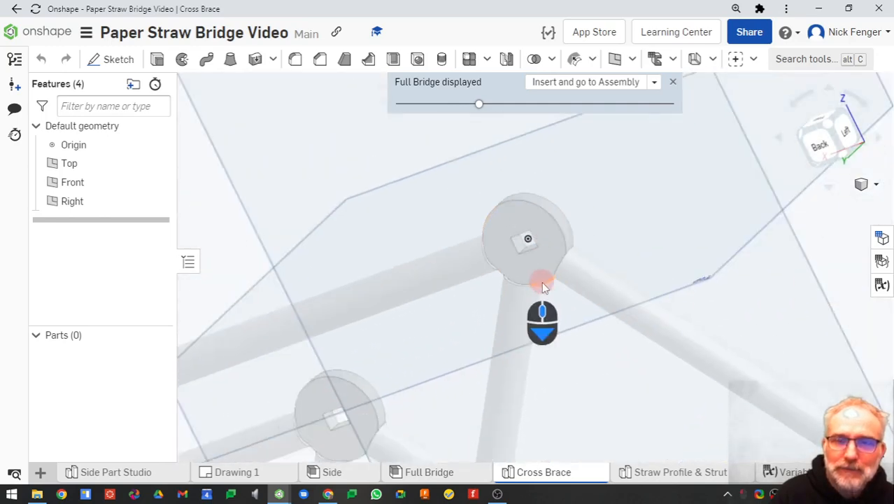
scroll(544, 285, down, 3)
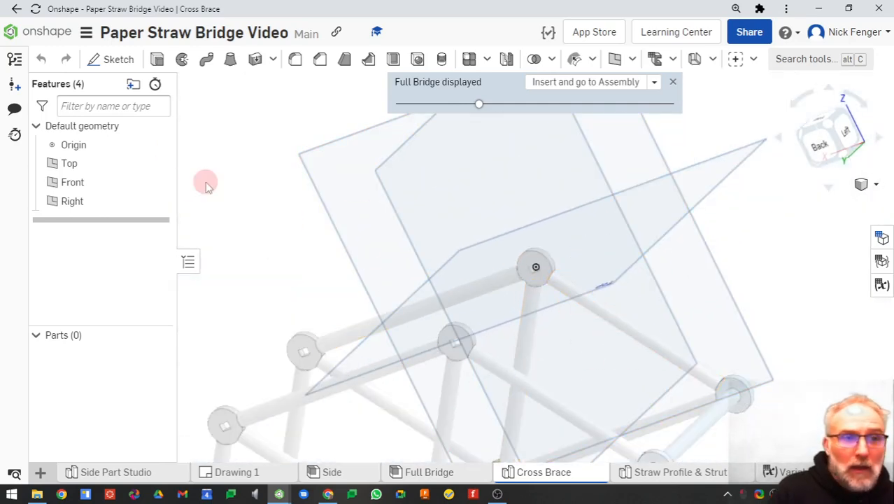
Hide the Front and Right planes and make the Full Bridge context more opaque
click(158, 182)
click(158, 201)
right_drag(309, 224, 297, 254)
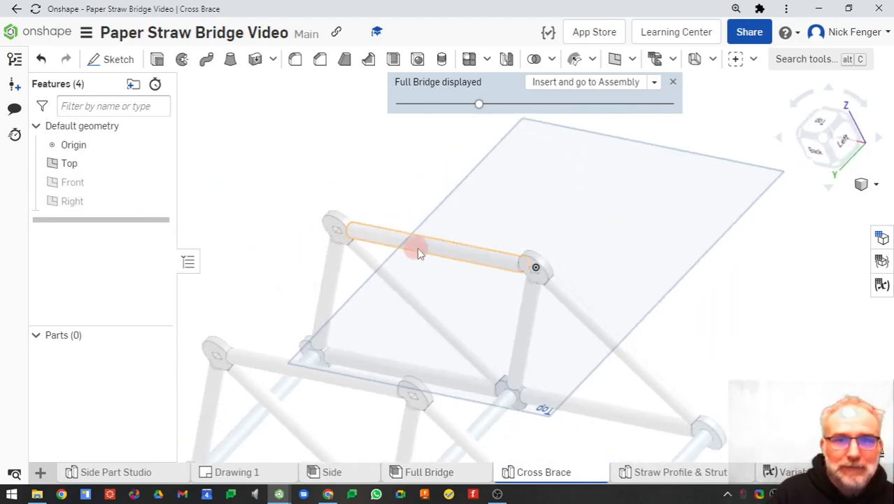
scroll(443, 283, down, 5)
right_drag(439, 291, 492, 263)
middle_drag(491, 263, 419, 270)
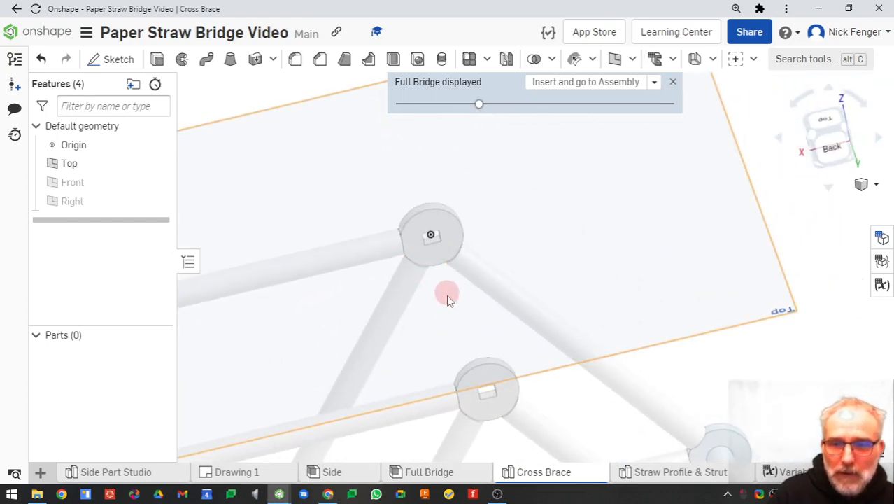
scroll(496, 322, up, 3)
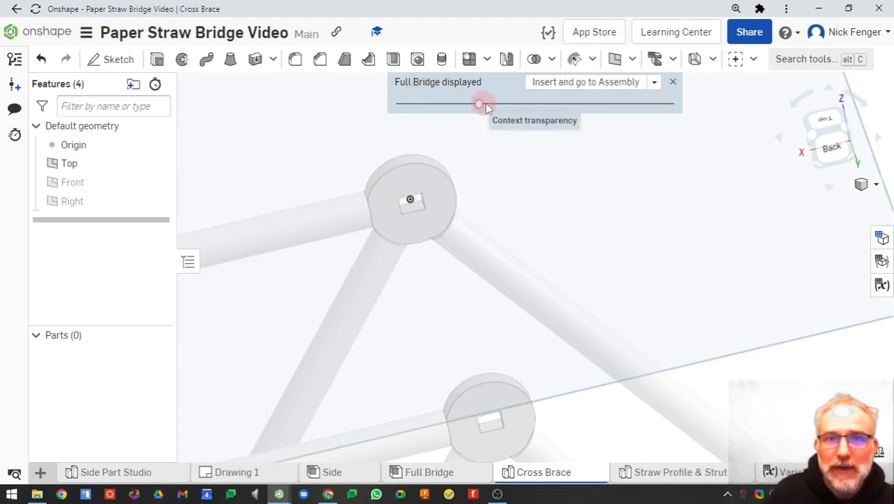
mouse_move(529, 106)
mouse_down()
mouse_move(479, 100)
mouse_move(545, 103)
mouse_move(468, 112)
mouse_move(569, 105)
mouse_move(511, 108)
mouse_move(535, 103)
mouse_up()
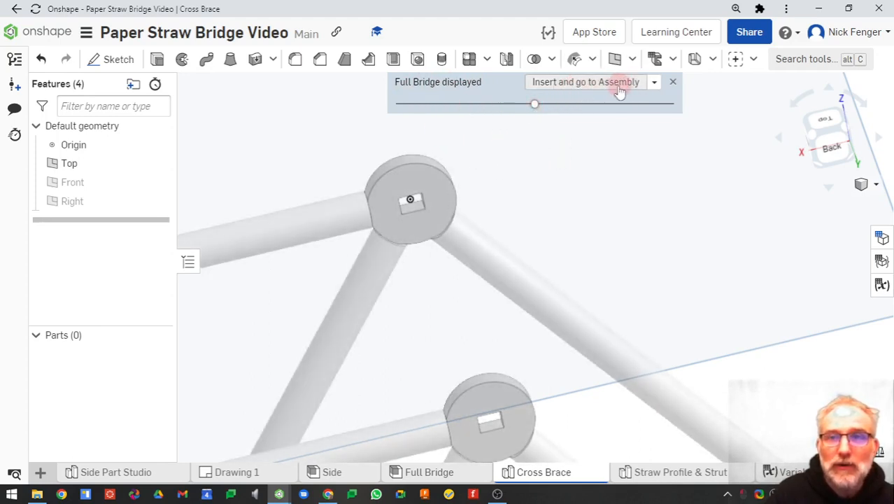
click(654, 84)
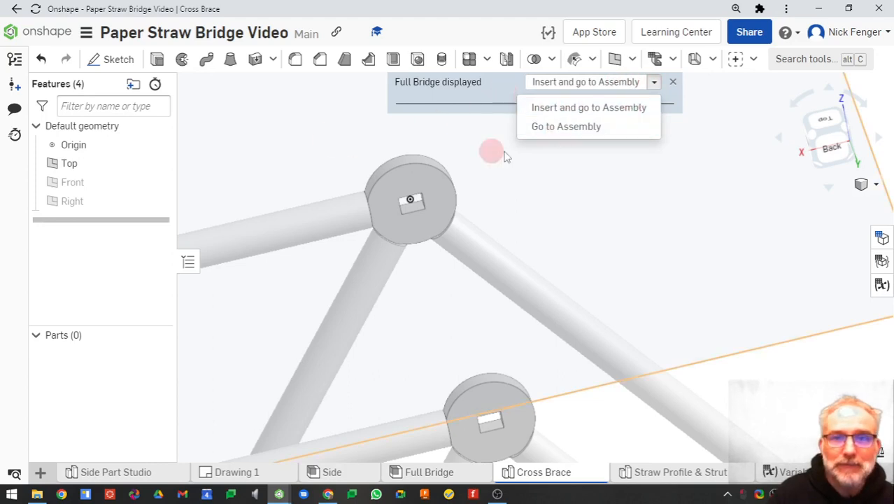
Start a new sketch on the Top plane through the far side's notch
click(545, 162)
scroll(482, 195, down, 5)
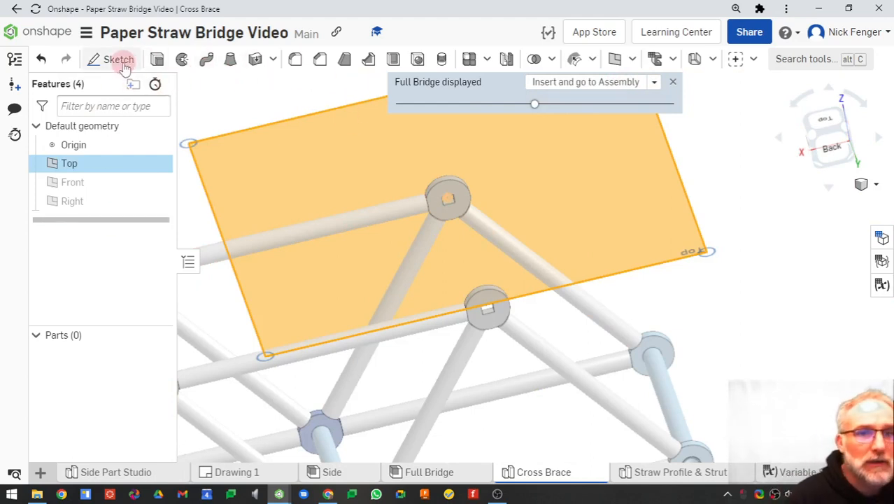
scroll(455, 231, up, 4)
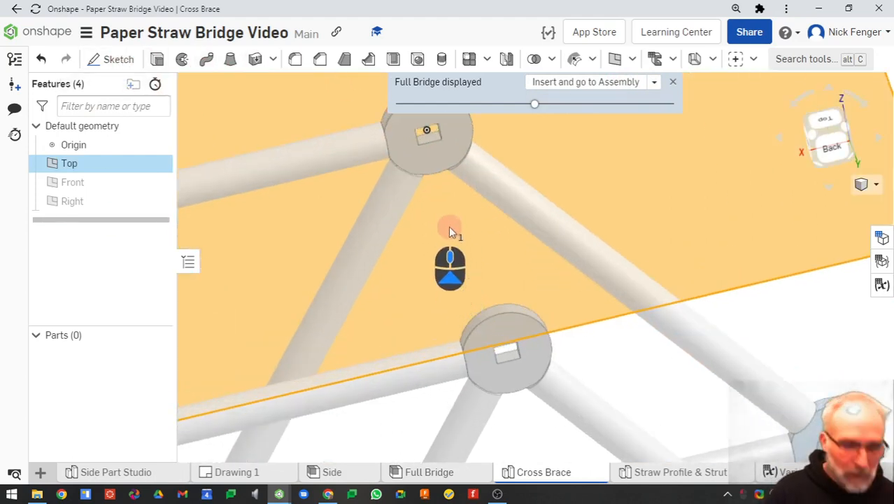
key(s)
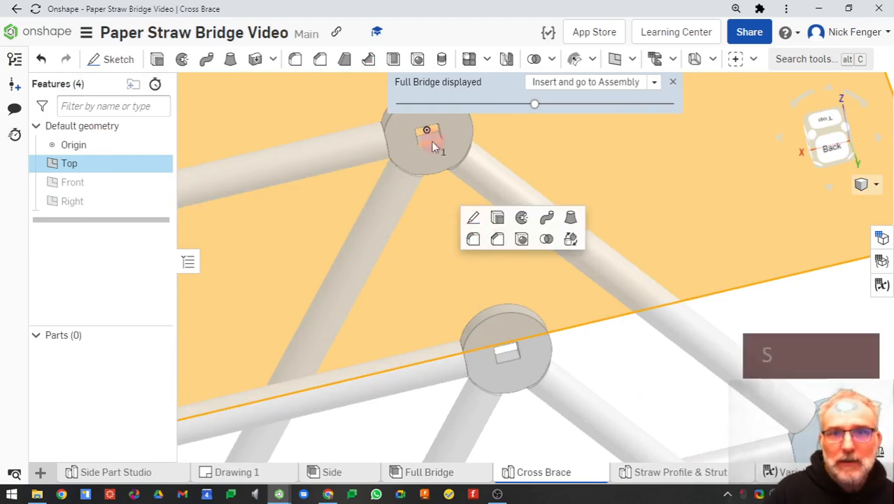
click(473, 217)
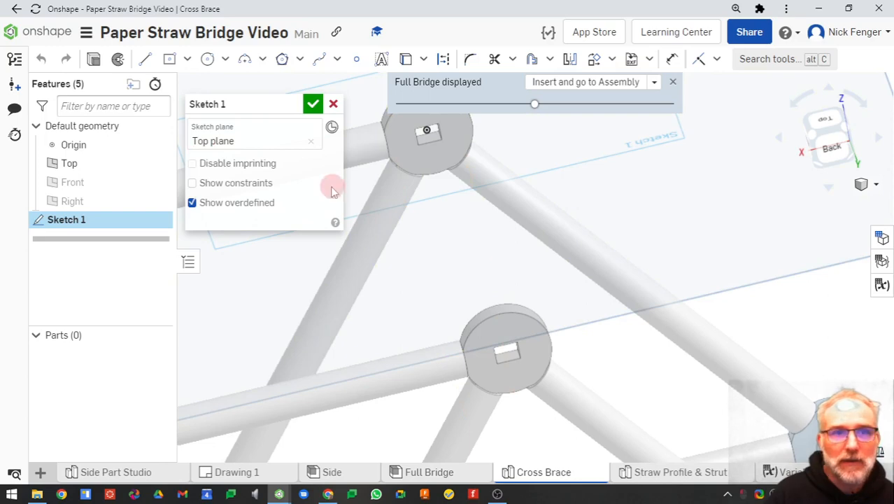
Examine the notches in the upper nodes on both sides of the bridge relative to the sketch plane
scroll(541, 238, down, 5)
right_drag(541, 238, 608, 250)
scroll(511, 210, down, 3)
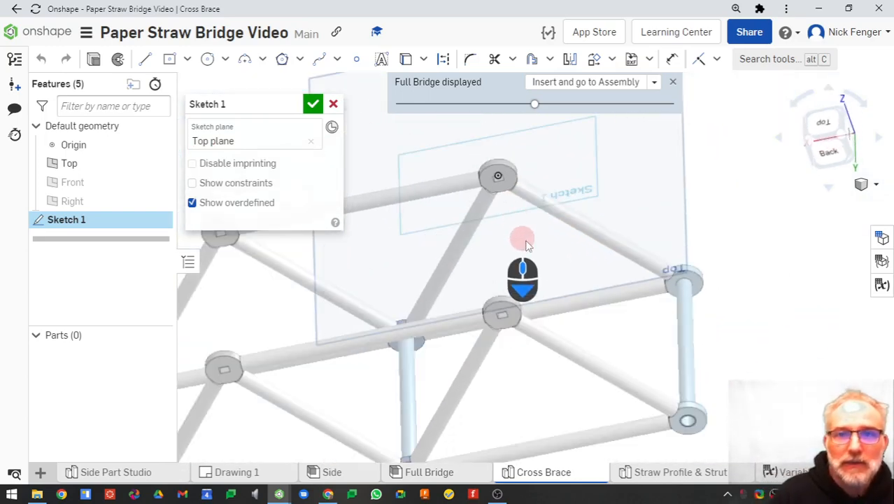
scroll(528, 243, down, 4)
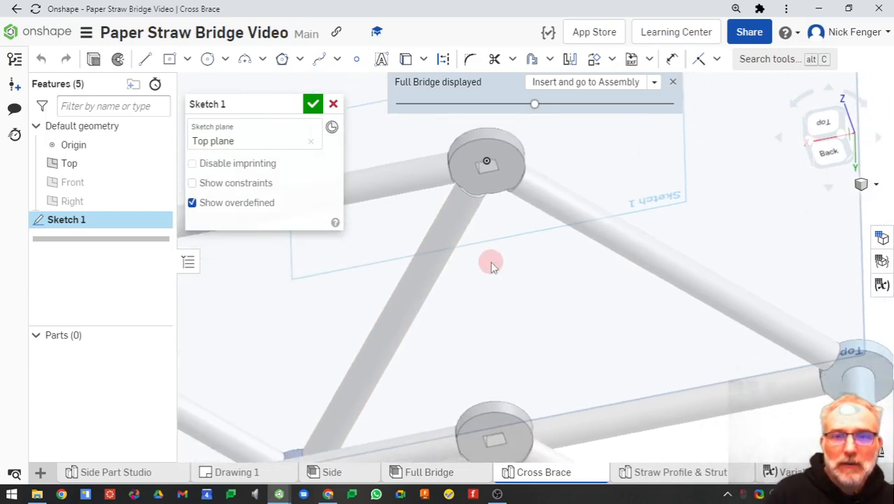
scroll(490, 263, up, 5)
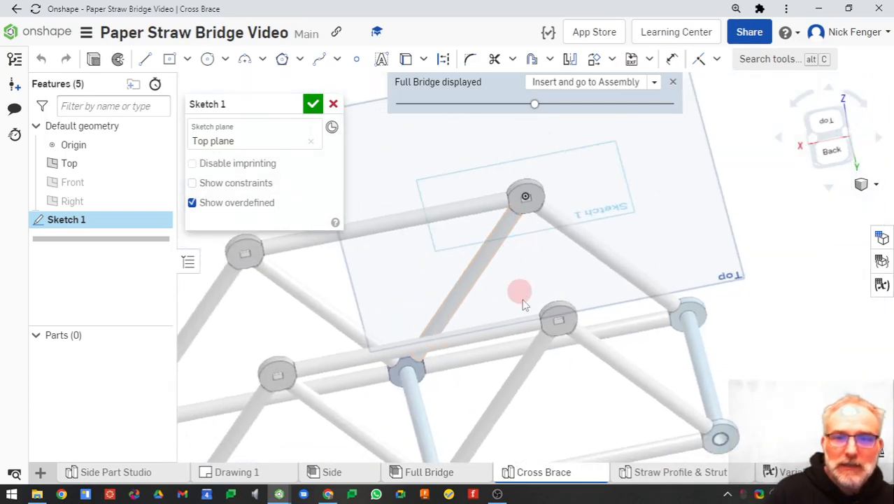
scroll(558, 321, down, 4)
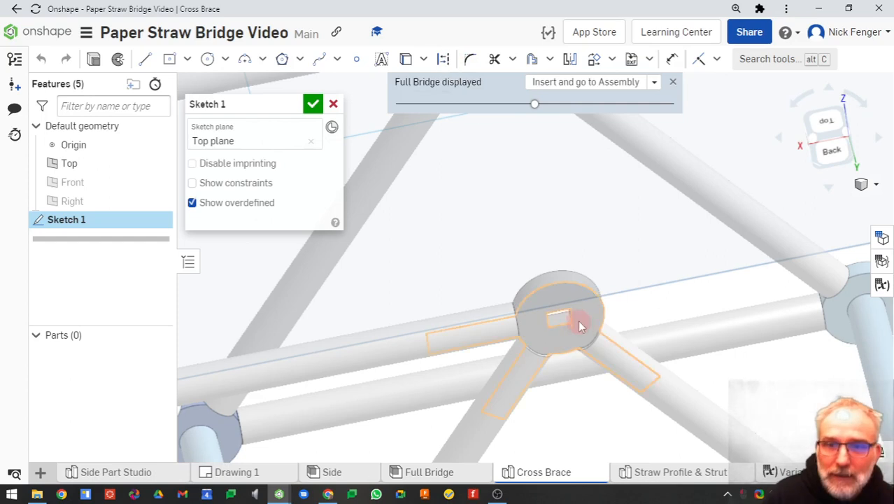
click(444, 62)
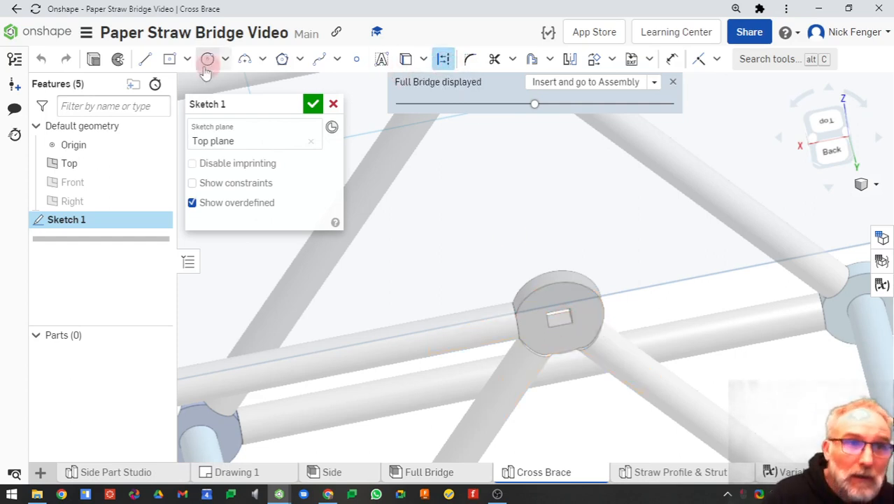
click(145, 60)
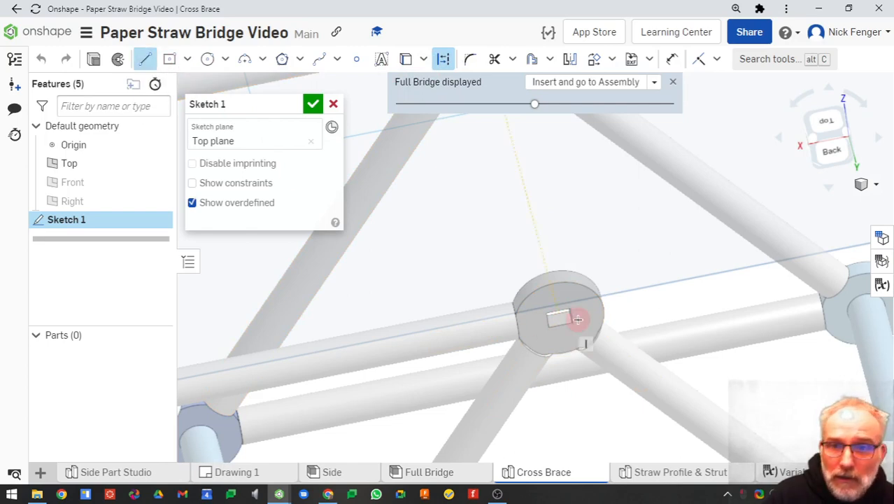
scroll(551, 323, down, 5)
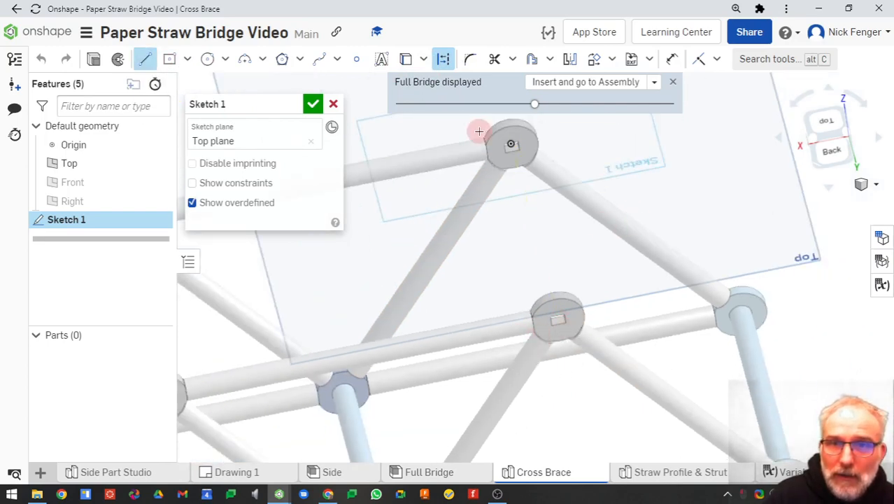
right_drag(535, 209, 519, 179)
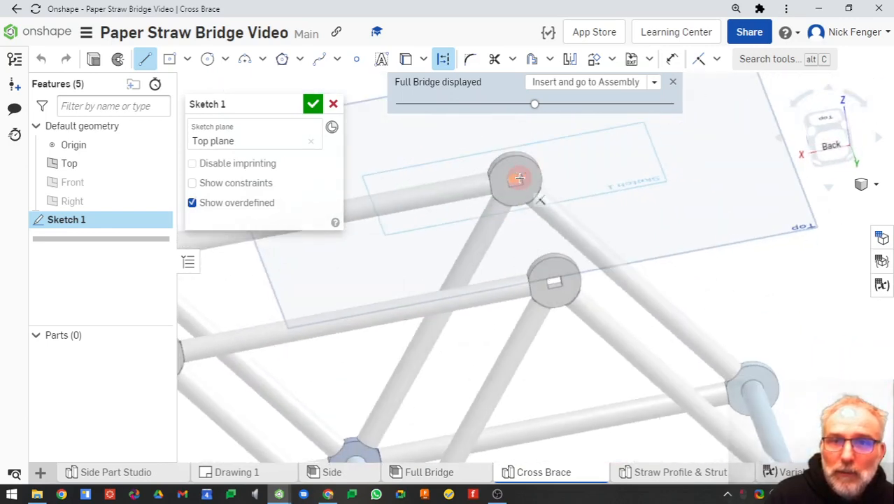
right_drag(563, 293, 531, 256)
scroll(556, 342, up, 5)
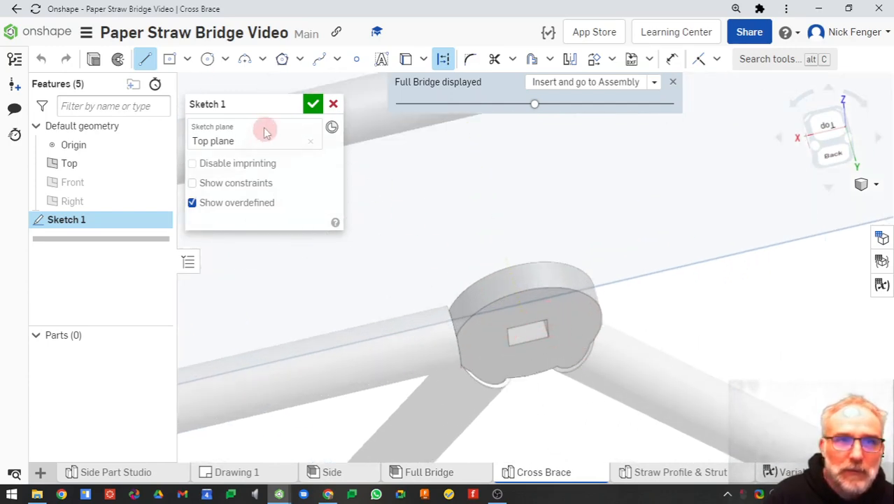
click(407, 62)
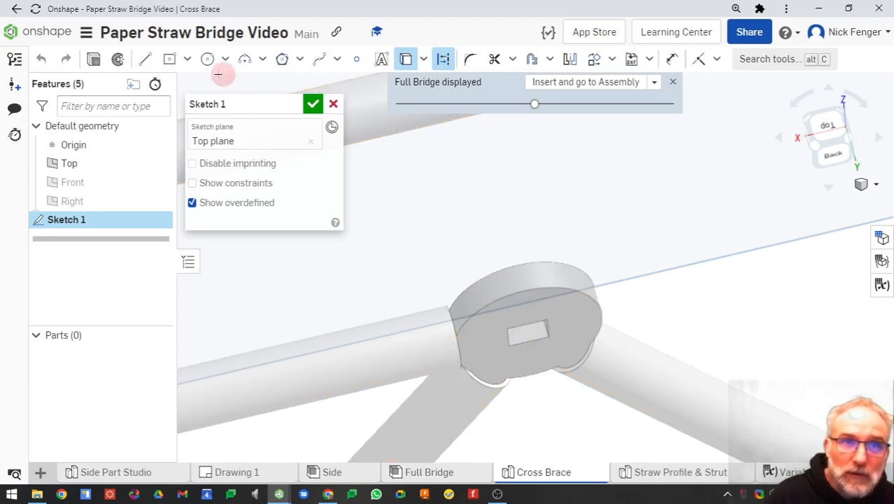
scroll(531, 357, up, 10)
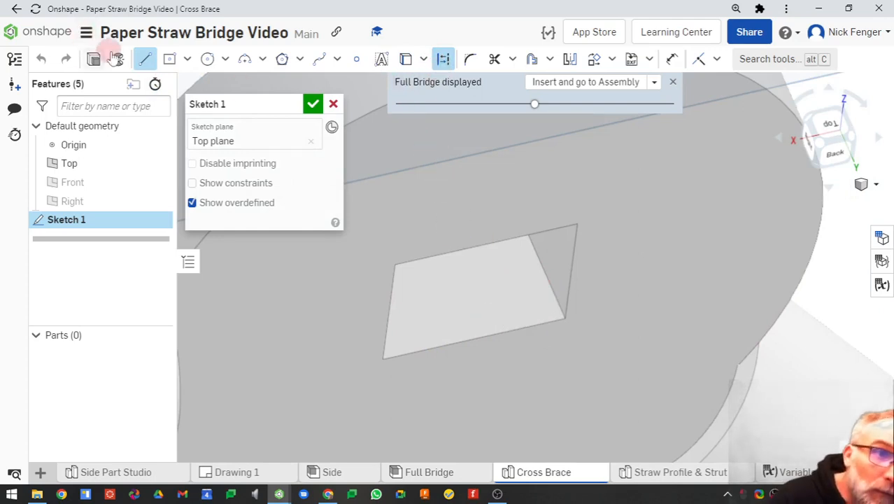
Project the two depth edges of the notch's lower face in the near side's upper outside node into the sketch with Use
click(406, 59)
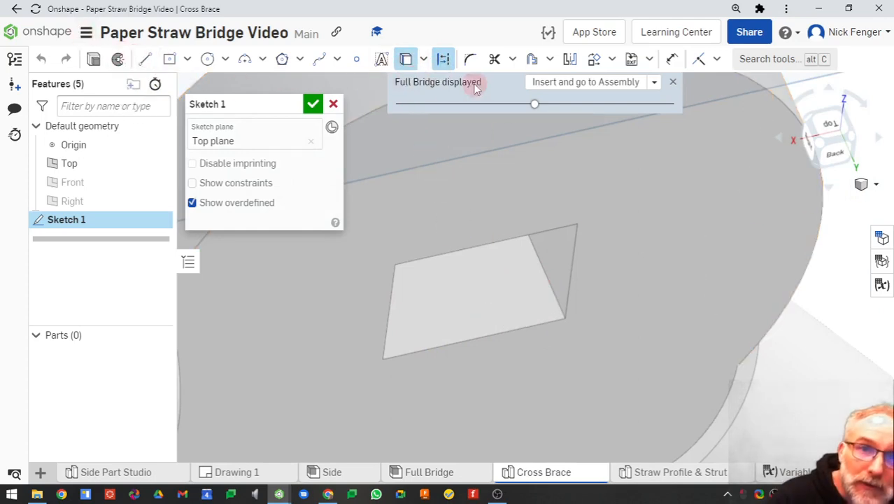
click(558, 294)
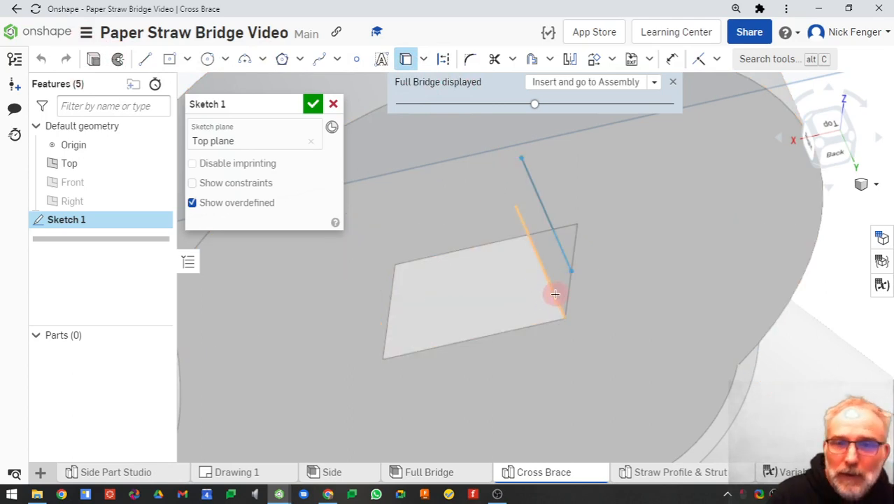
right_drag(554, 294, 536, 297)
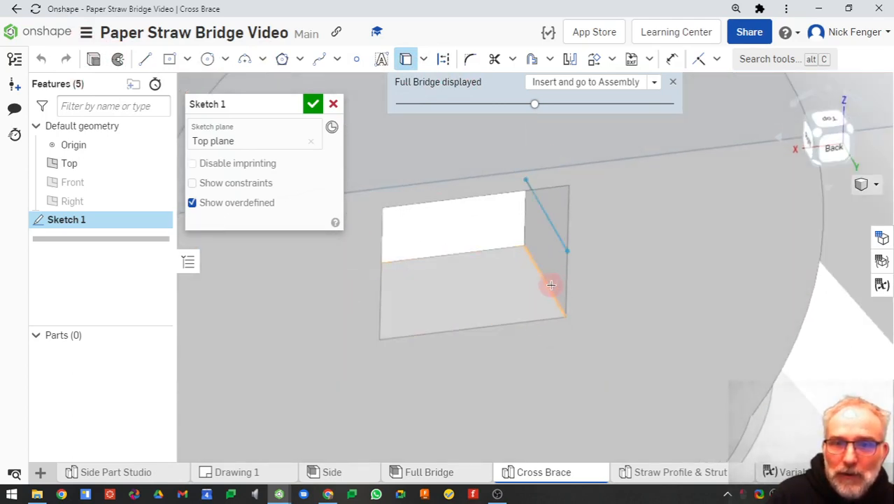
click(550, 285)
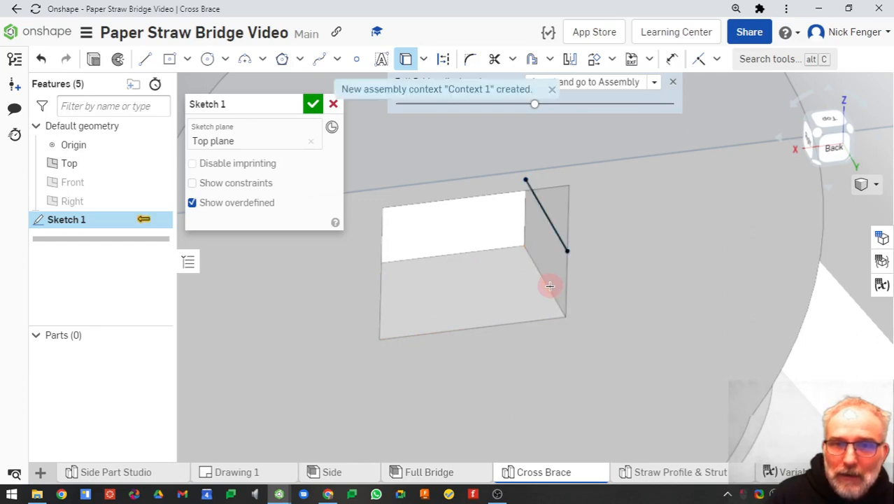
click(523, 322)
right_drag(467, 313, 433, 314)
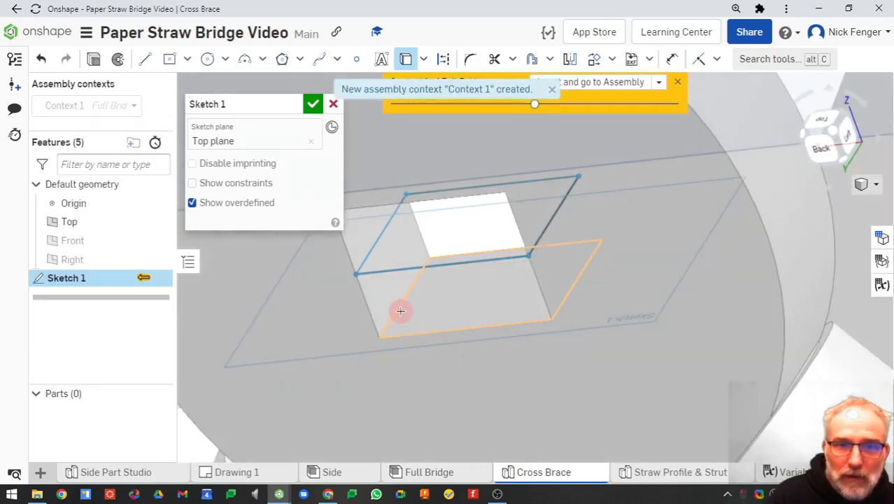
click(397, 311)
Project the two depth edges and the outer edge of the lower notch face in the far-side origin node with Use
scroll(484, 305, down, 1)
scroll(484, 305, down, 3)
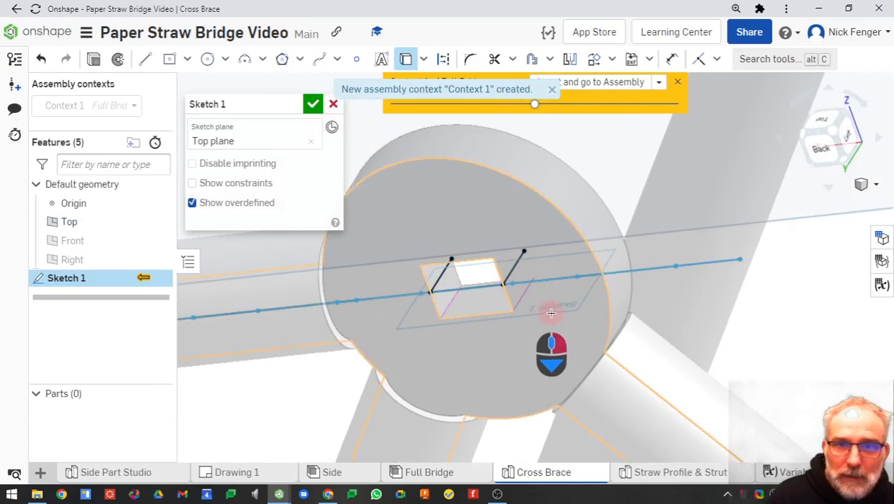
right_drag(551, 309, 543, 338)
scroll(547, 333, down, 3)
middle_drag(613, 257, 504, 428)
mouse_move(563, 266)
middle_down()
mouse_move(505, 400)
mouse_move(565, 289)
mouse_move(512, 382)
middle_up()
middle_drag(641, 202, 571, 311)
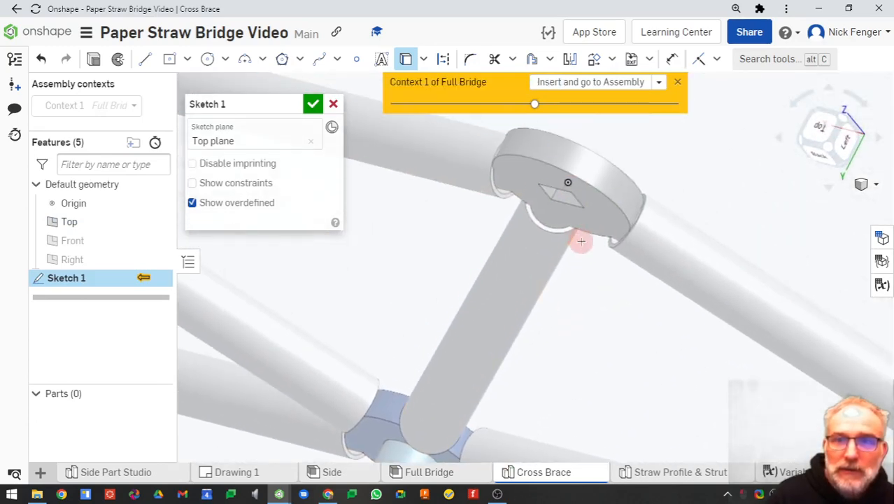
right_drag(593, 261, 606, 236)
scroll(540, 234, up, 3)
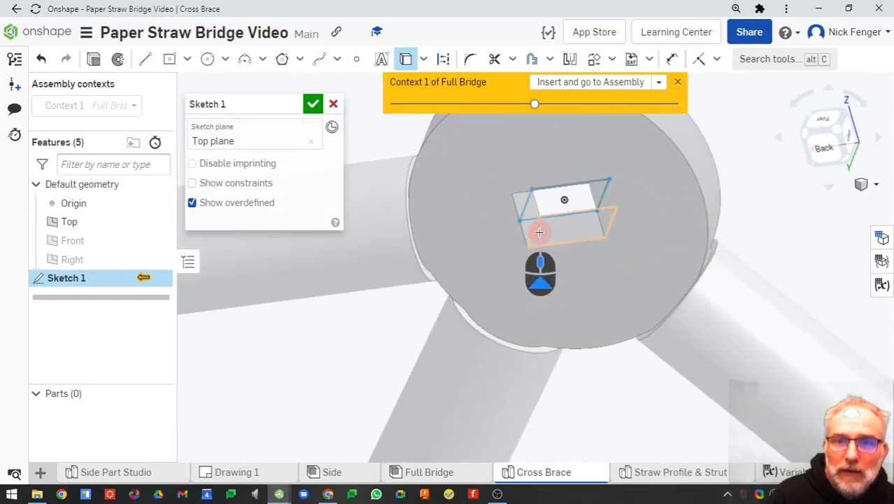
click(535, 231)
mouse_move(567, 210)
right_down()
mouse_move(565, 225)
mouse_move(601, 221)
right_up()
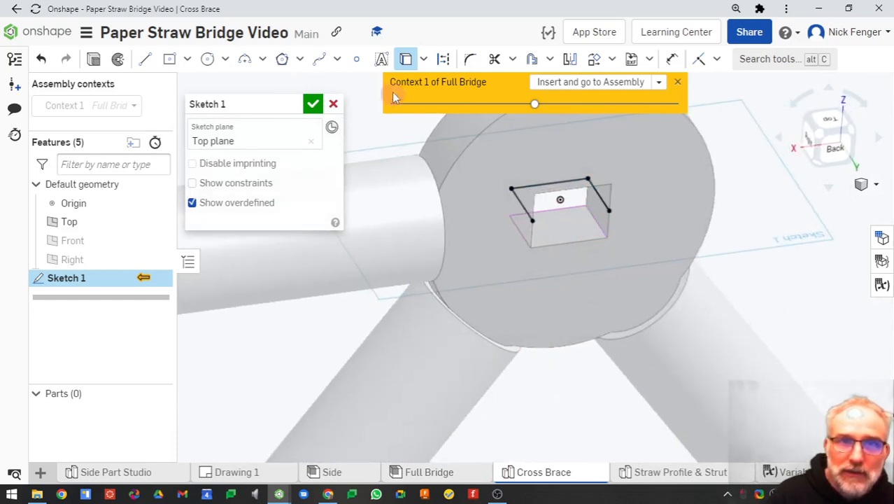
Examine the projected notch edges in the origin node and the notches in the adjacent upper nodes on both sides
click(404, 61)
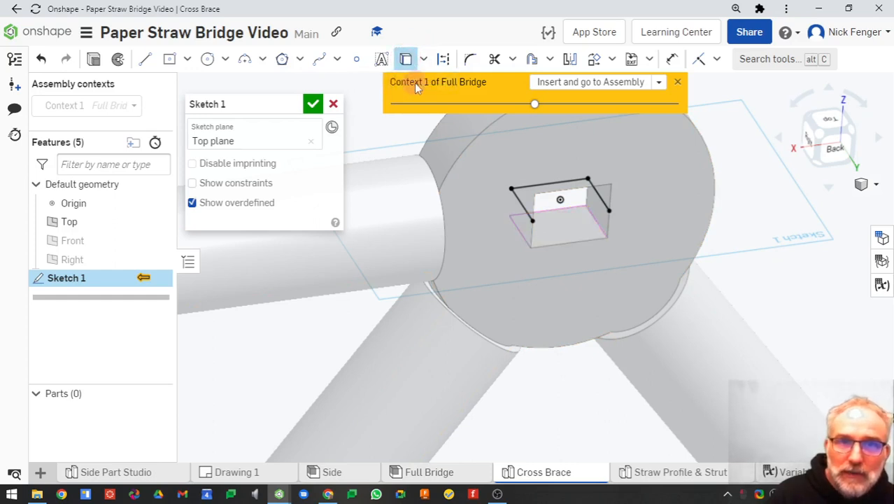
right_drag(556, 237, 505, 224)
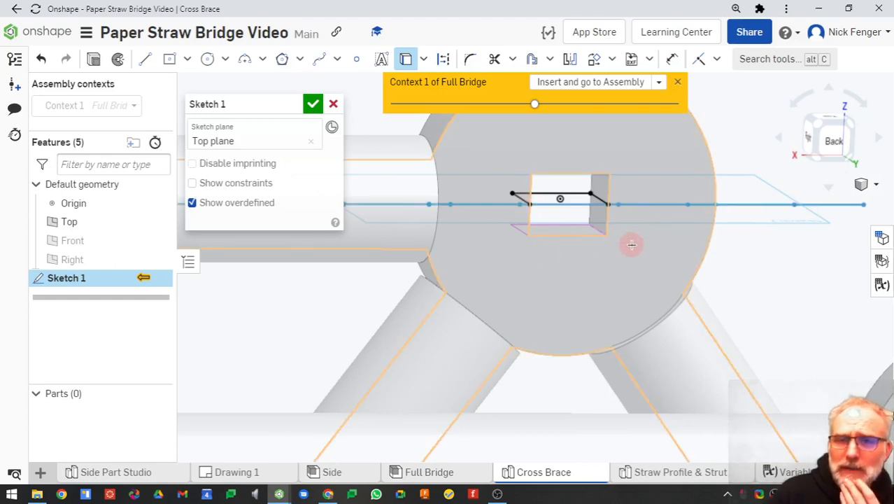
mouse_move(631, 244)
right_down()
mouse_move(619, 279)
mouse_move(523, 231)
right_up()
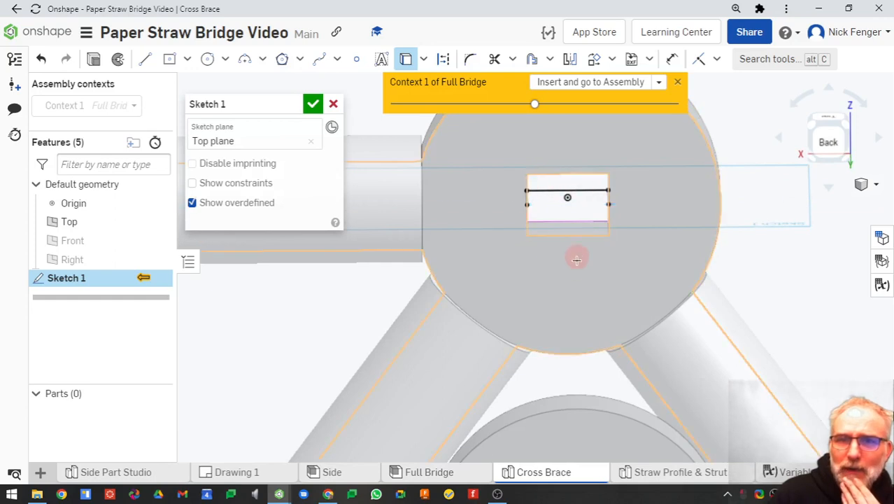
mouse_move(576, 255)
right_down()
mouse_move(587, 273)
mouse_move(573, 283)
mouse_move(587, 213)
right_up()
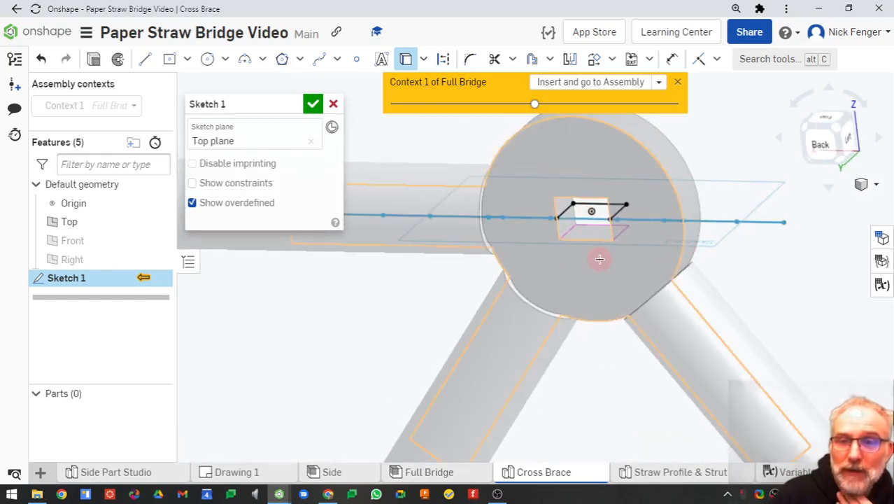
click(601, 225)
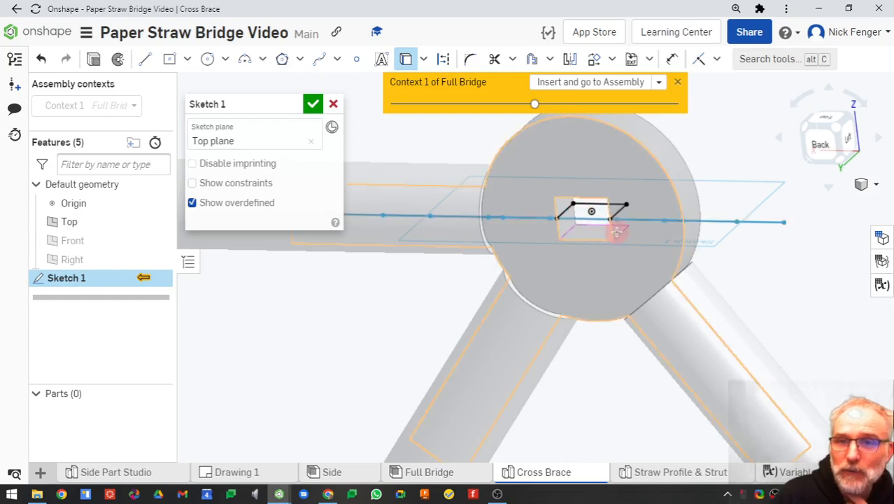
scroll(580, 240, down, 6)
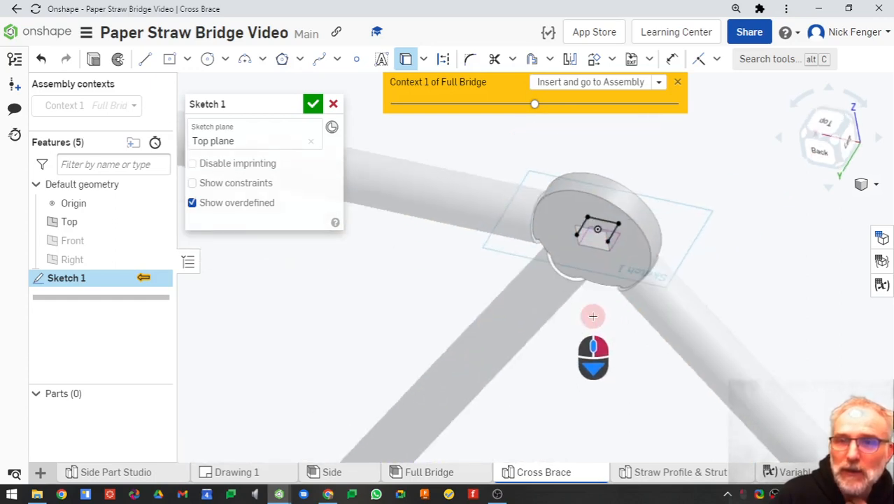
middle_drag(516, 291, 560, 213)
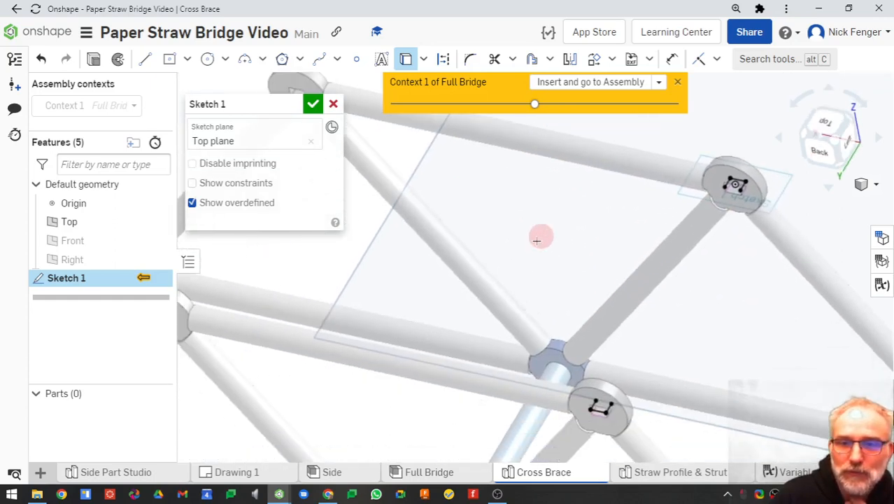
middle_drag(454, 279, 526, 279)
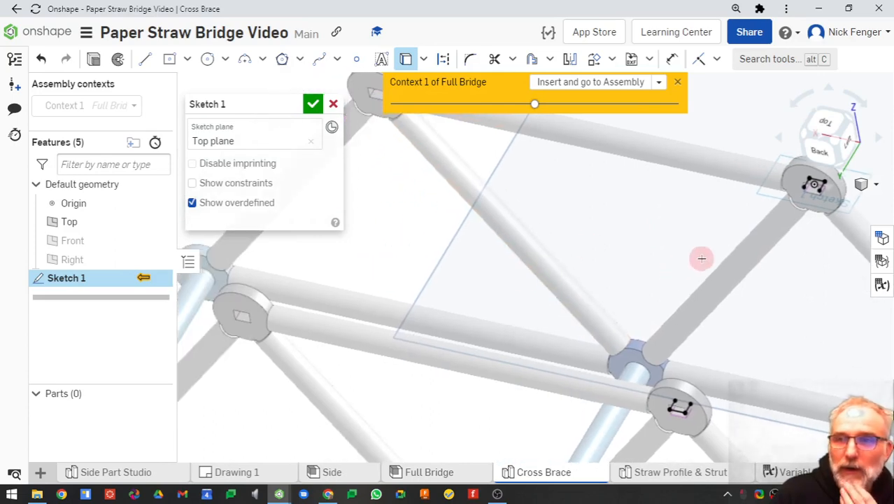
middle_drag(643, 249, 636, 265)
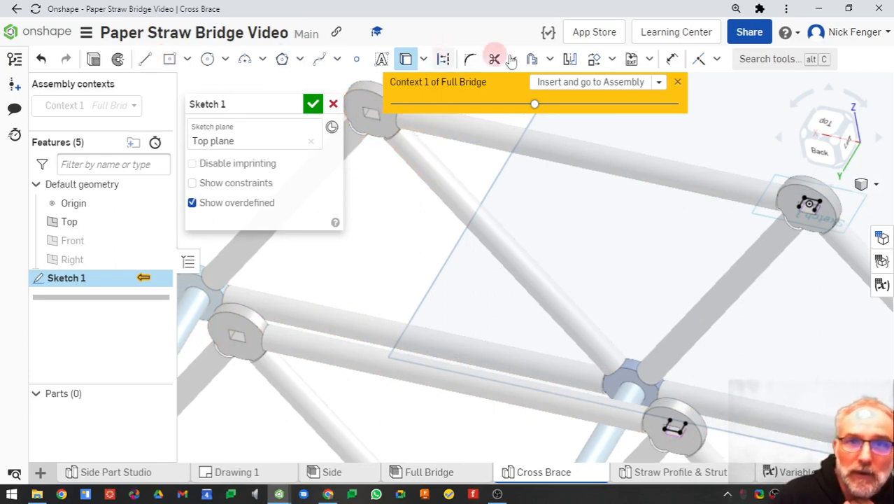
Switch to construction geometry and project the outer edge of the lower notch face in the adjacent far-side upper node
click(383, 60)
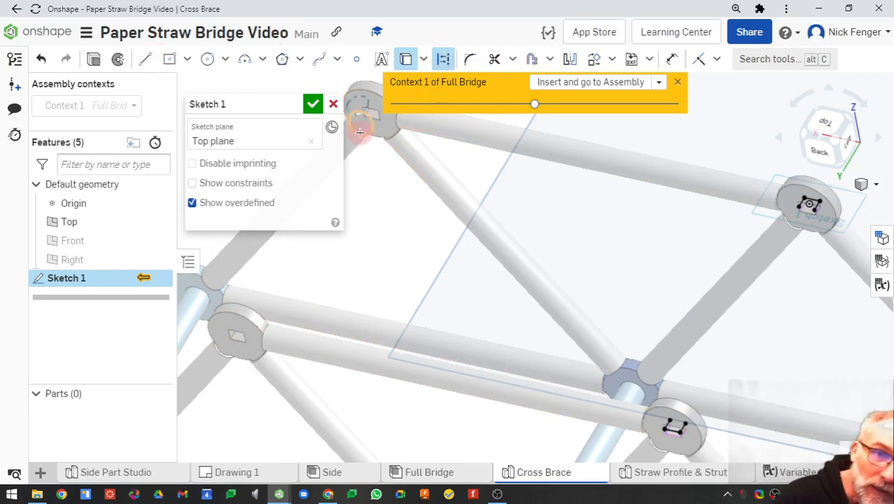
middle_drag(360, 131, 544, 156)
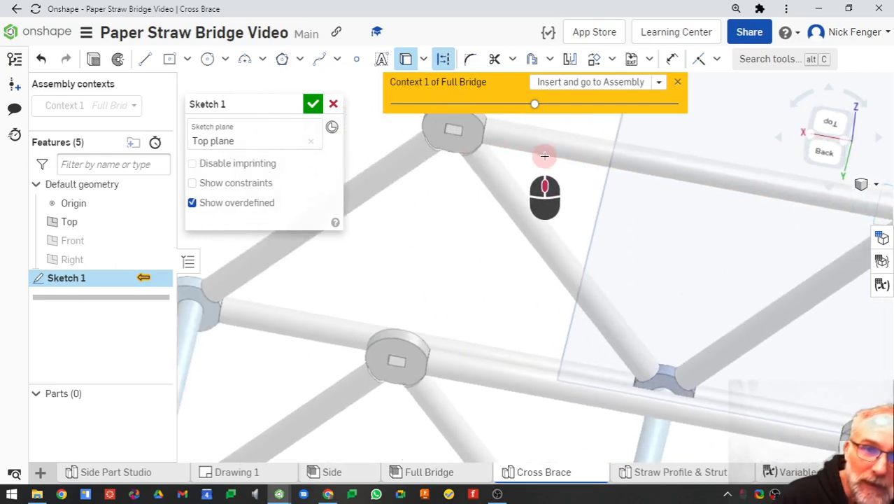
middle_drag(454, 160, 463, 243)
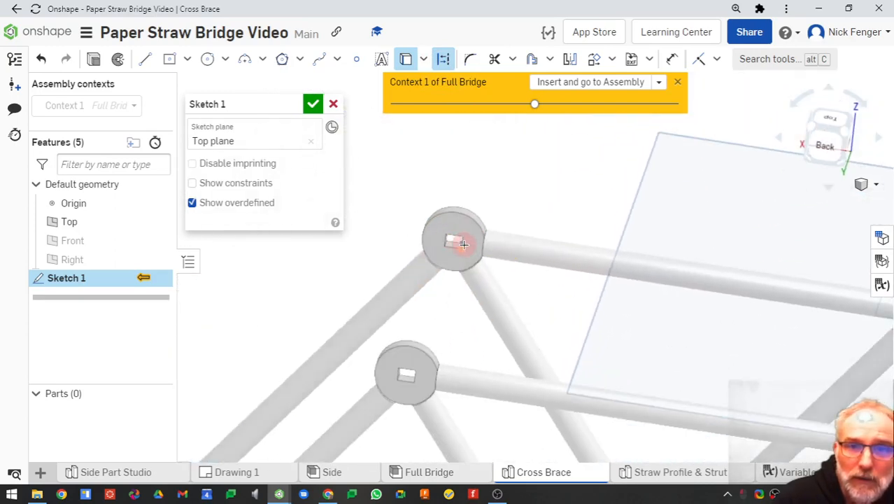
scroll(451, 253, down, 3)
scroll(418, 278, down, 2)
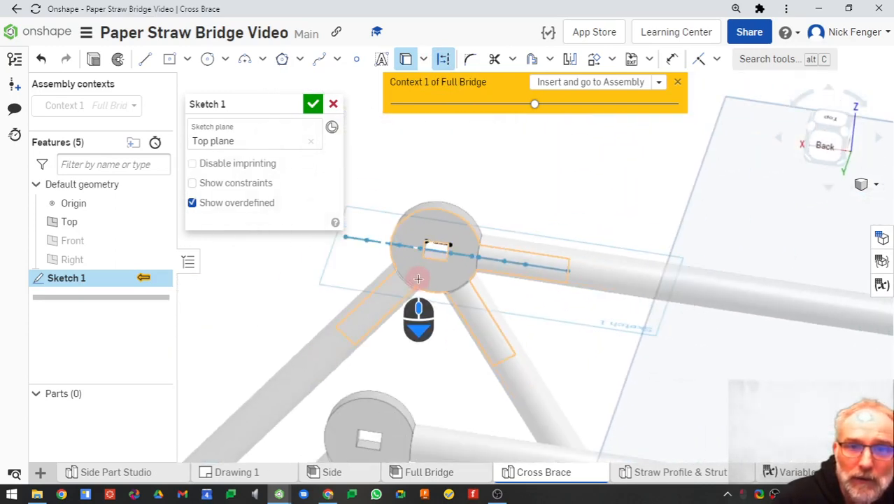
Project the outer edge of the lower notch face in the adjacent near-side upper node as construction geometry
scroll(419, 278, up, 5)
scroll(401, 260, down, 3)
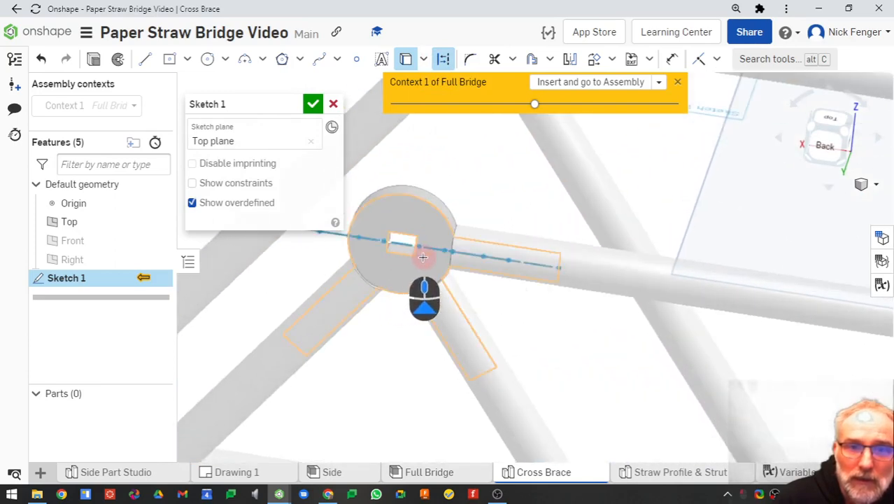
scroll(519, 243, down, 1)
scroll(520, 242, up, 2)
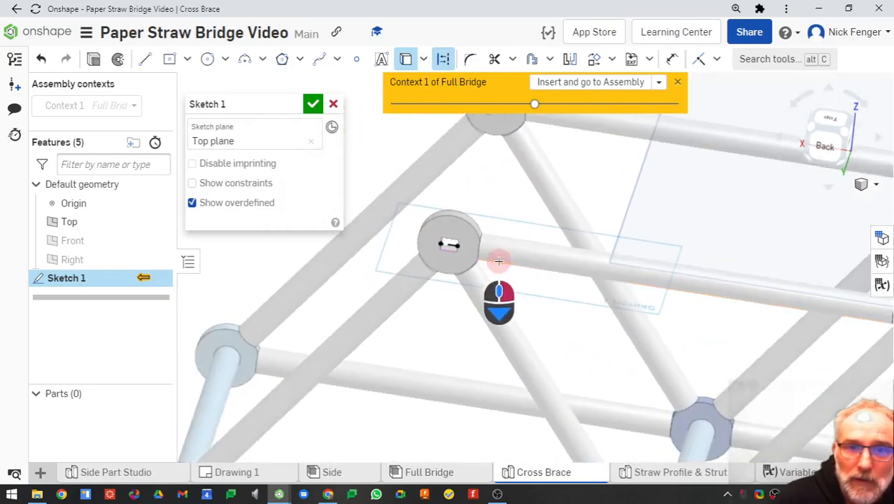
Make the Full Bridge context more transparent around the sketch
right_drag(499, 260, 476, 325)
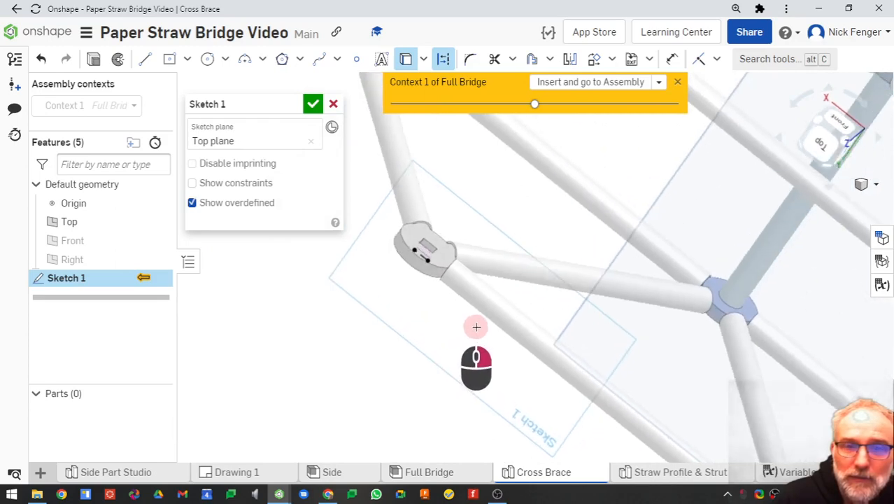
scroll(579, 233, up, 4)
key(n)
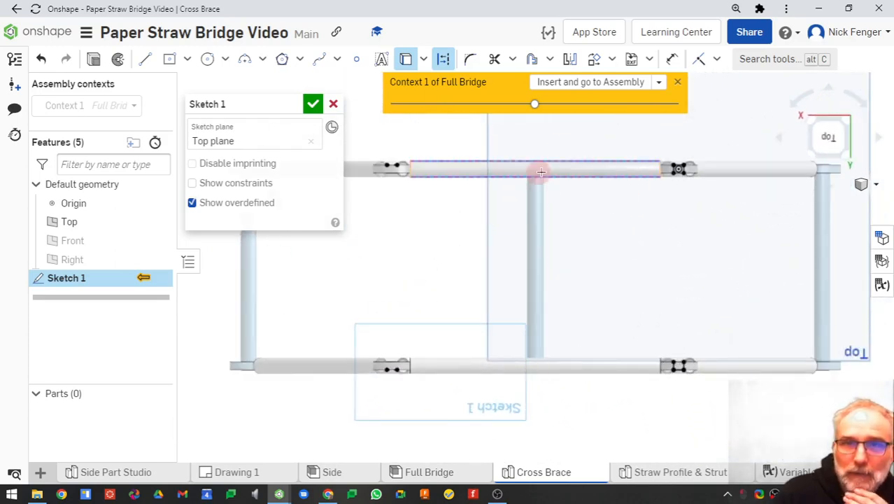
drag(534, 105, 418, 105)
scroll(589, 262, down, 5)
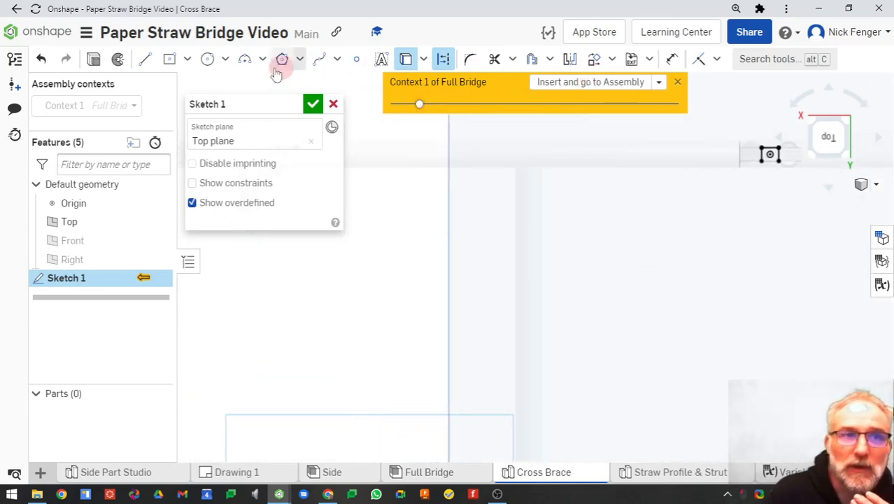
Draw a construction line across the bridge between the midpoints of the projected outer notch edges in the two adjacent nodes
click(145, 58)
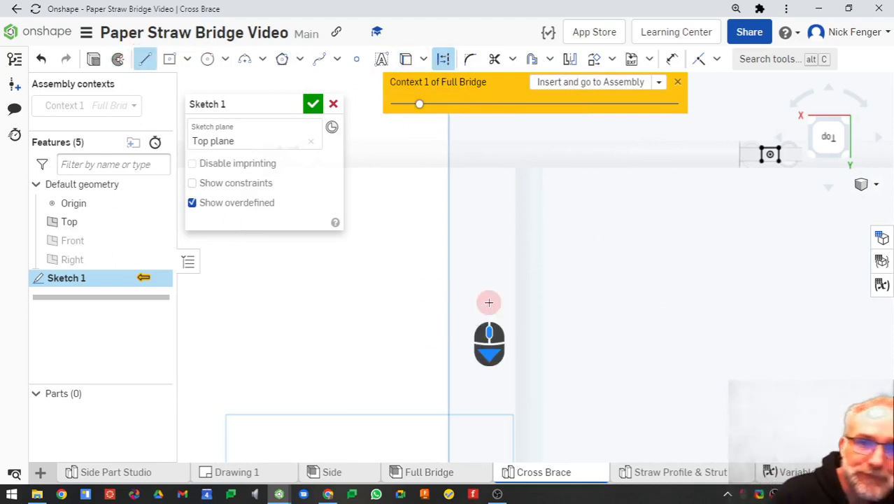
scroll(489, 304, down, 3)
middle_drag(629, 305, 699, 277)
scroll(464, 224, up, 4)
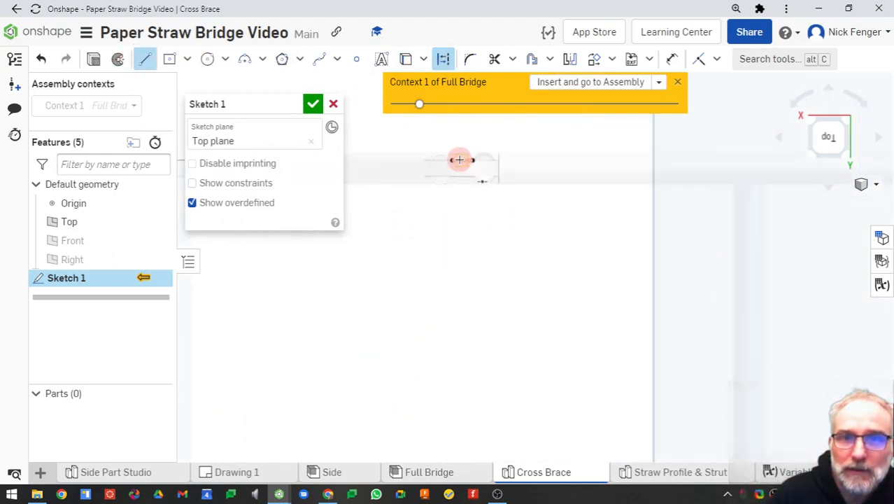
click(463, 160)
scroll(463, 293, down, 3)
middle_drag(463, 291, 465, 202)
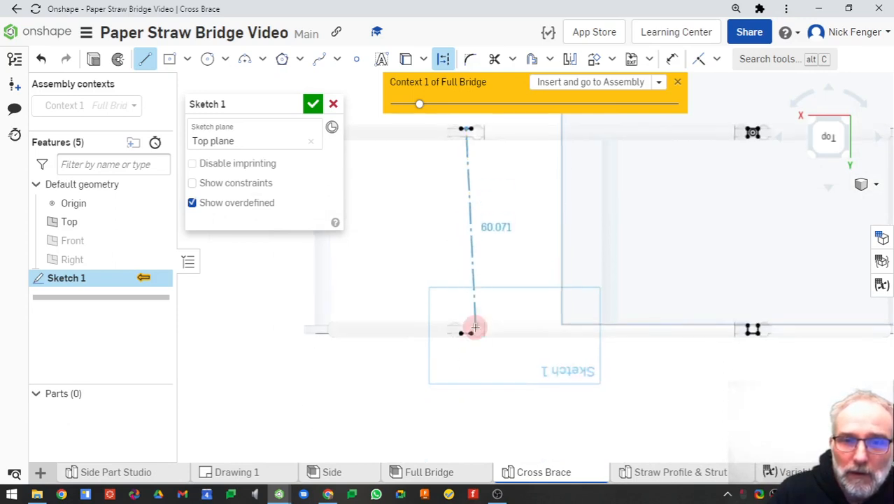
scroll(475, 323, up, 6)
click(431, 367)
scroll(491, 319, down, 3)
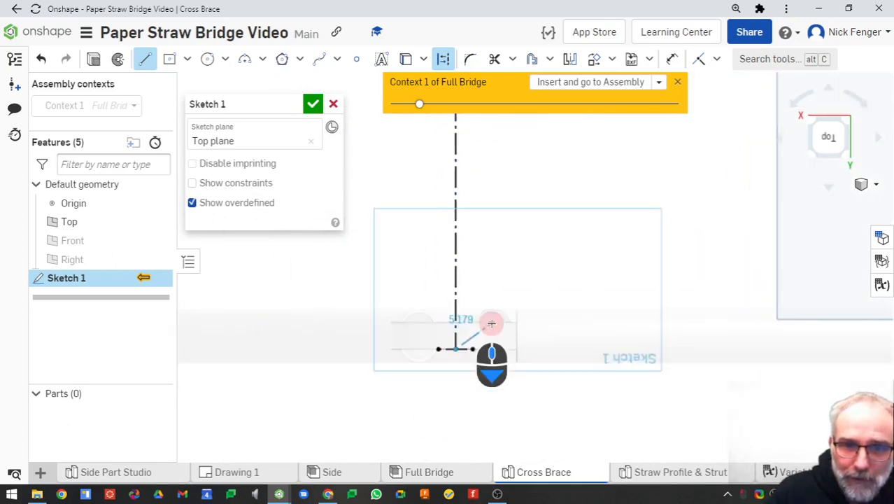
right_click(529, 293)
click(550, 305)
Draw a horizontal construction line from the adjacent far-side node's projected notch edge to the nearest corner of the origin node's notch
middle_drag(518, 284, 412, 369)
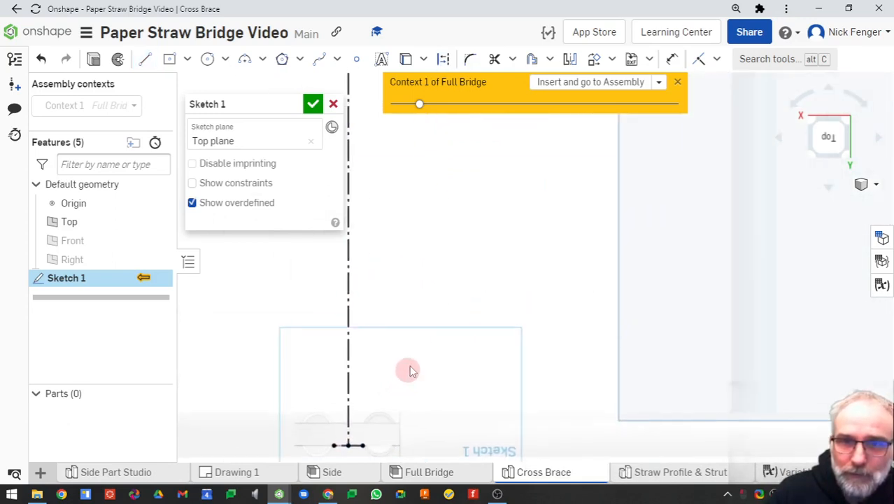
scroll(626, 208, down, 4)
middle_drag(630, 207, 493, 330)
middle_drag(374, 303, 415, 310)
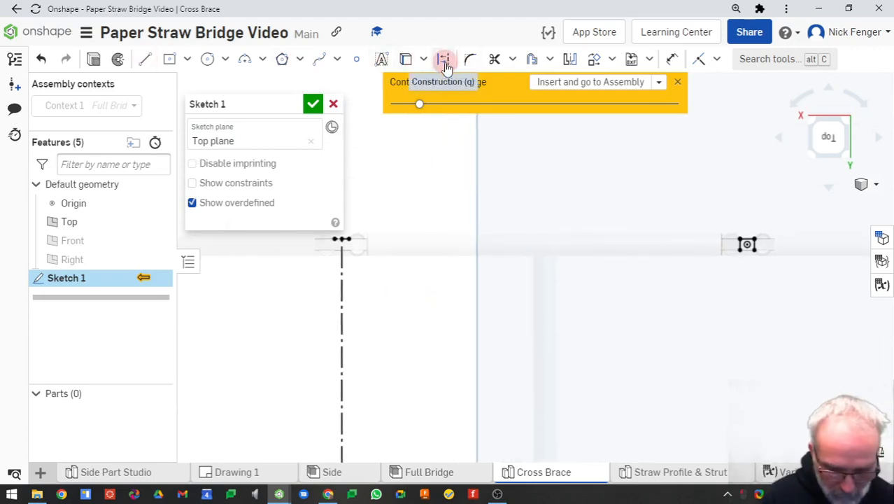
key(q)
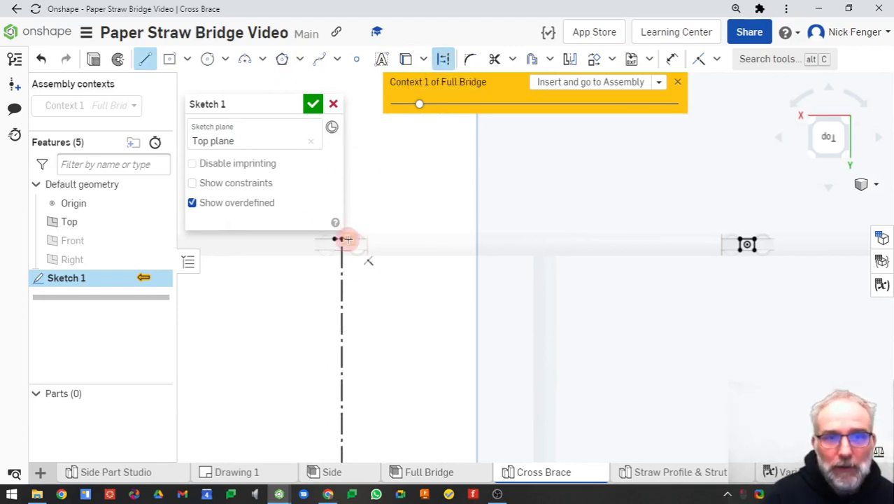
drag(353, 239, 736, 240)
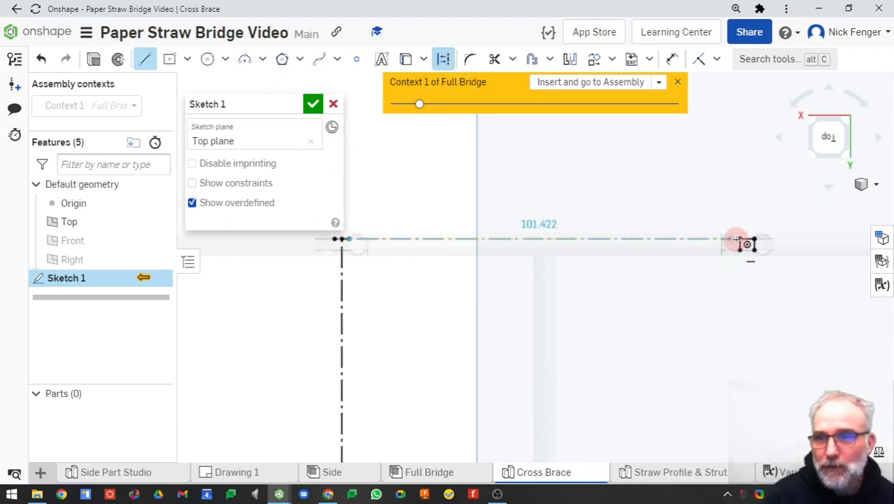
right_click(649, 266)
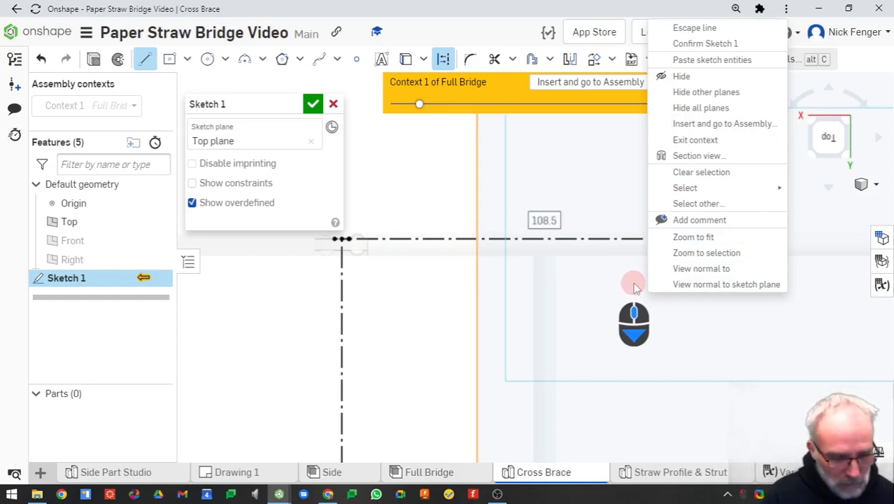
key(Escape)
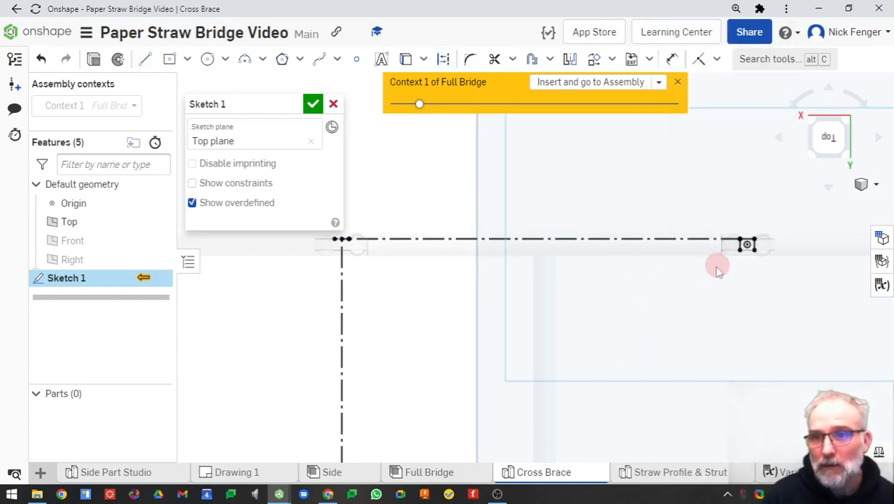
Draw a construction line across the bridge from the midpoint of the origin node's notch edge to the midpoint of the opposite near-side node's outer notch edge
scroll(716, 270, down, 3)
middle_drag(713, 281, 604, 219)
scroll(603, 219, up, 3)
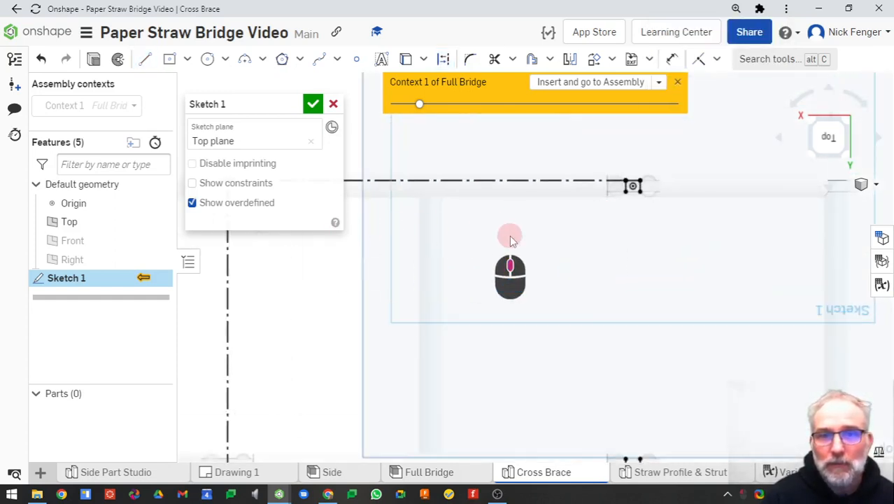
middle_drag(510, 240, 498, 266)
key(q)
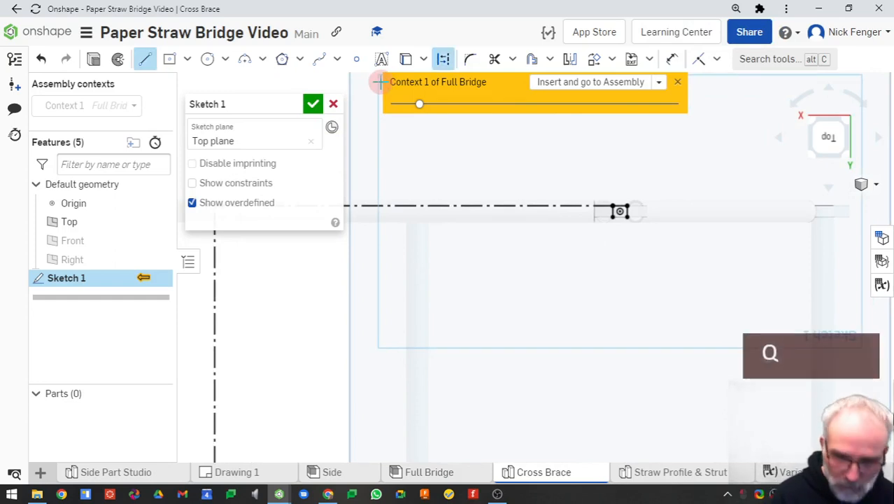
middle_drag(593, 124, 637, 203)
scroll(666, 331, up, 3)
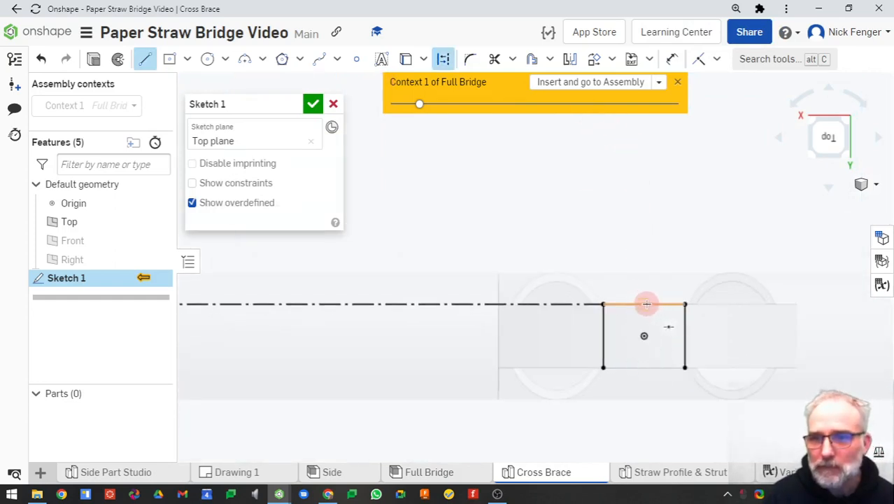
click(646, 317)
scroll(645, 308, down, 2)
middle_drag(648, 354, 614, 128)
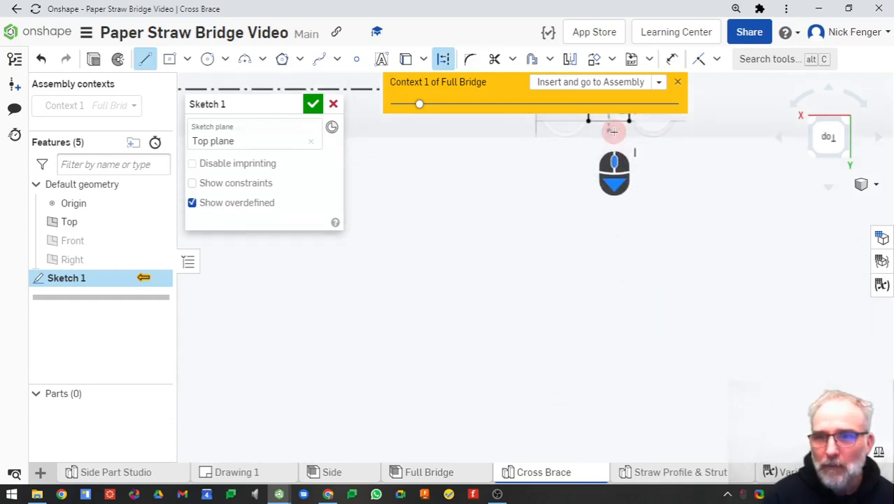
middle_drag(587, 326, 587, 124)
scroll(587, 124, down, 2)
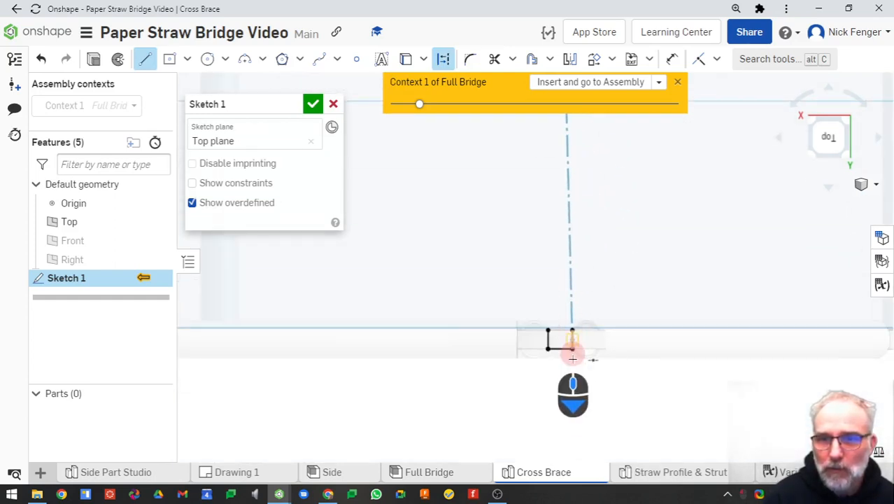
click(561, 349)
scroll(512, 286, down, 3)
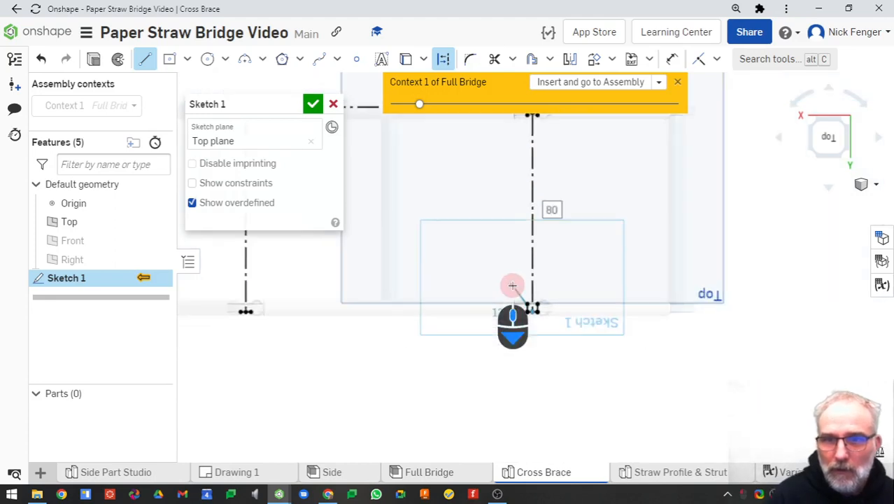
scroll(513, 285, up, 4)
right_click(512, 286)
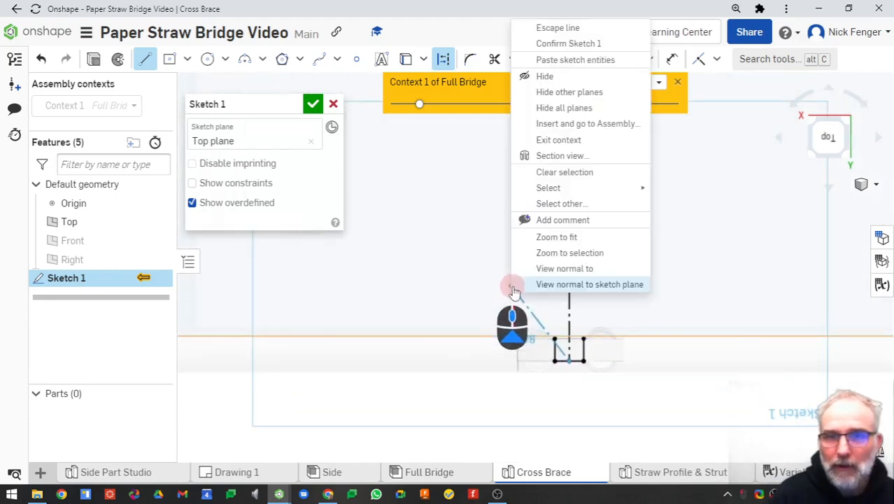
click(549, 29)
Draw a diagonal construction line about 121 long from the adjacent nodes' cross line near its far-side end to the origin cross line near its near-side end
scroll(523, 238, down, 4)
middle_drag(513, 251, 586, 364)
scroll(587, 368, down, 3)
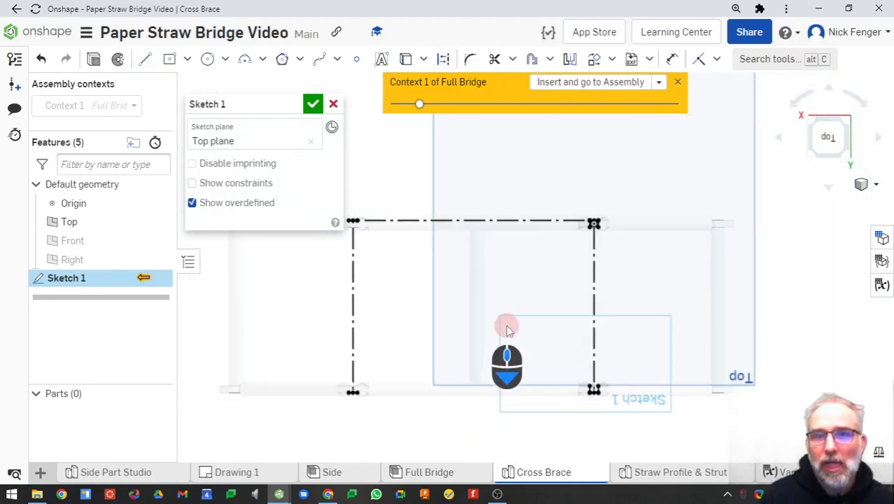
middle_drag(557, 326, 581, 323)
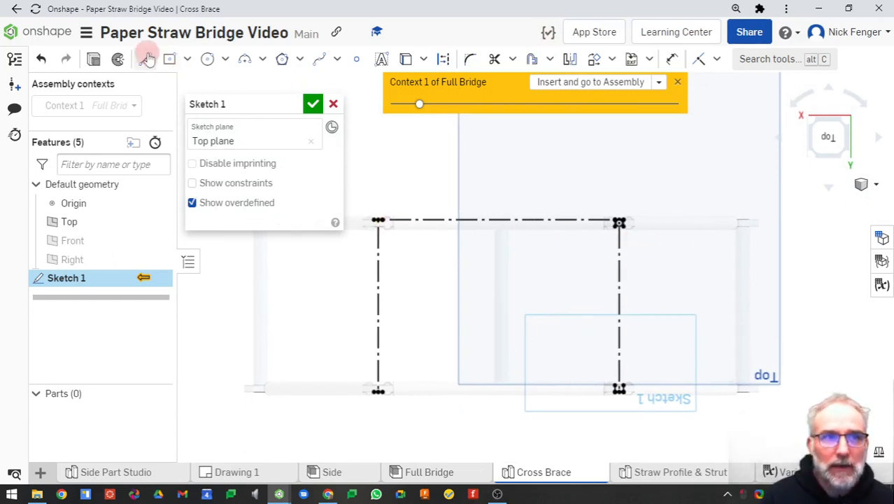
key(q)
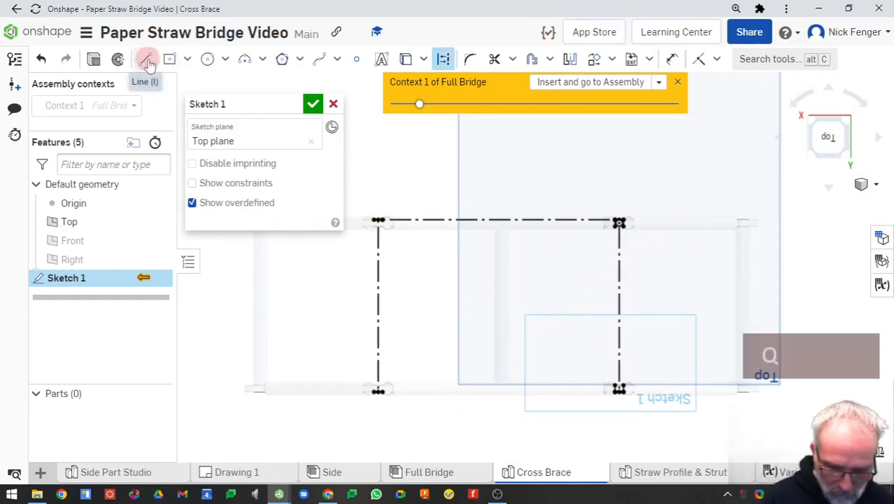
key(l)
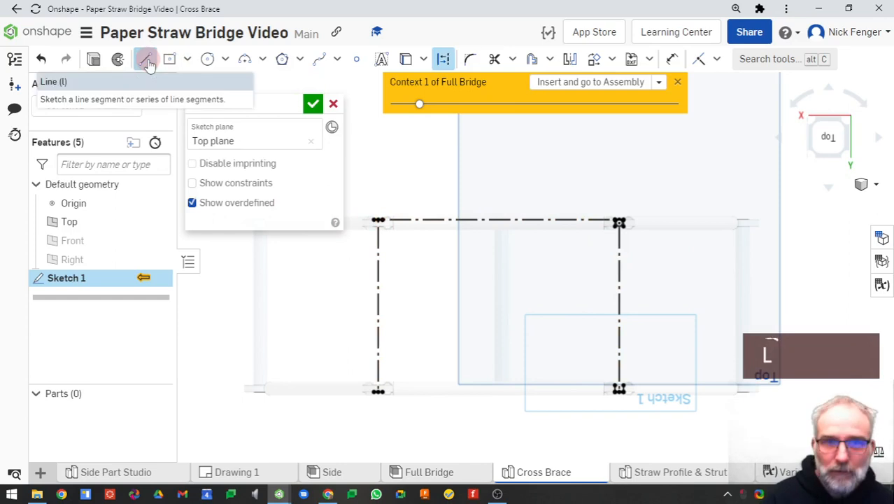
click(378, 252)
click(617, 347)
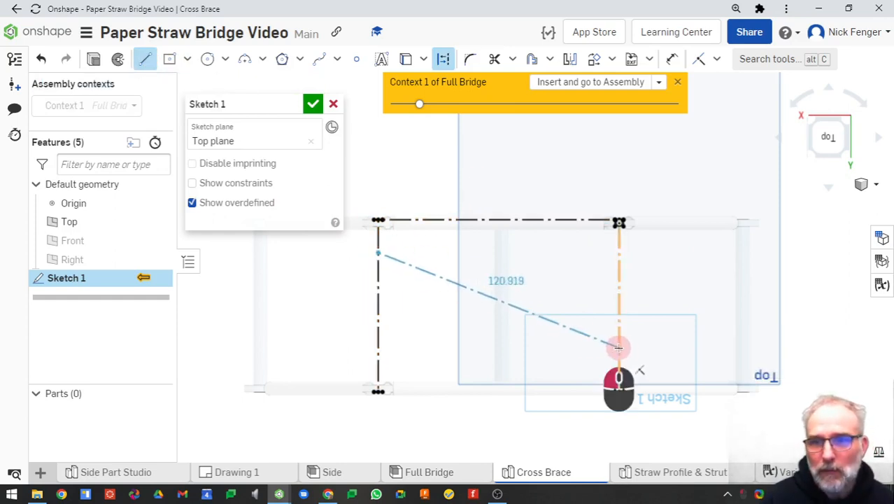
right_click(659, 283)
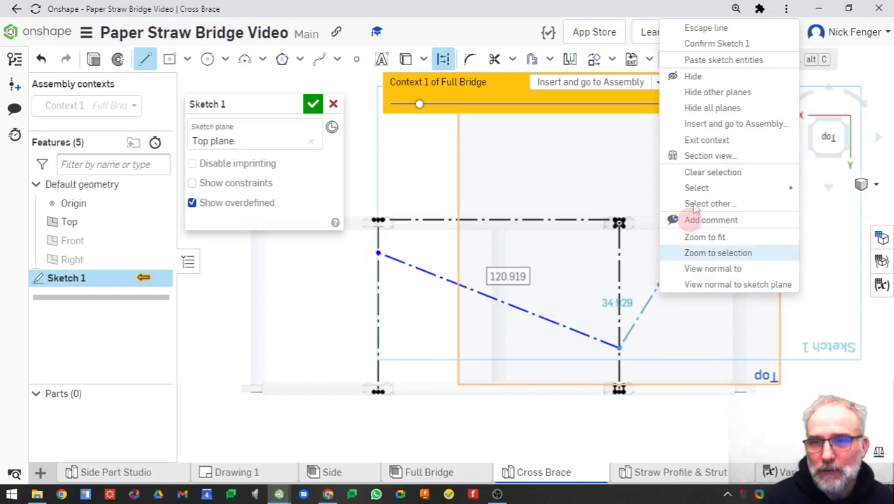
click(703, 28)
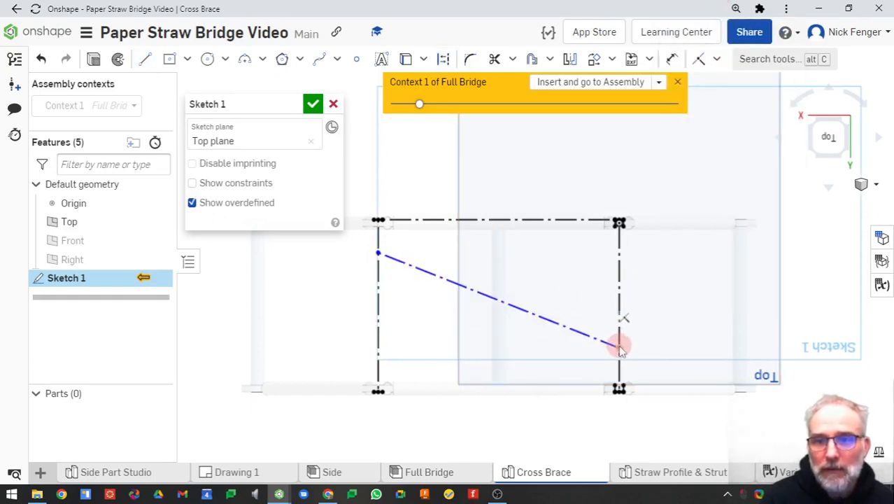
Slide both endpoints of the diagonal construction line along the two cross lines to test their movement
drag(619, 347, 625, 337)
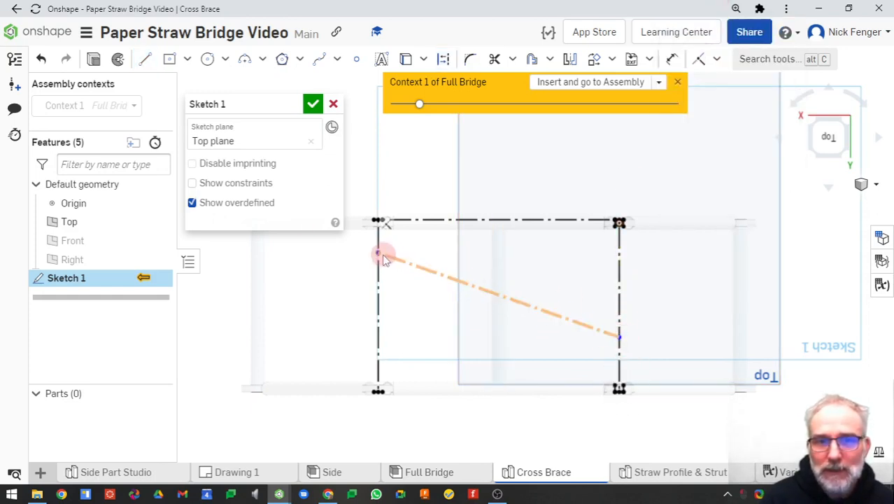
drag(379, 253, 379, 248)
drag(620, 339, 620, 347)
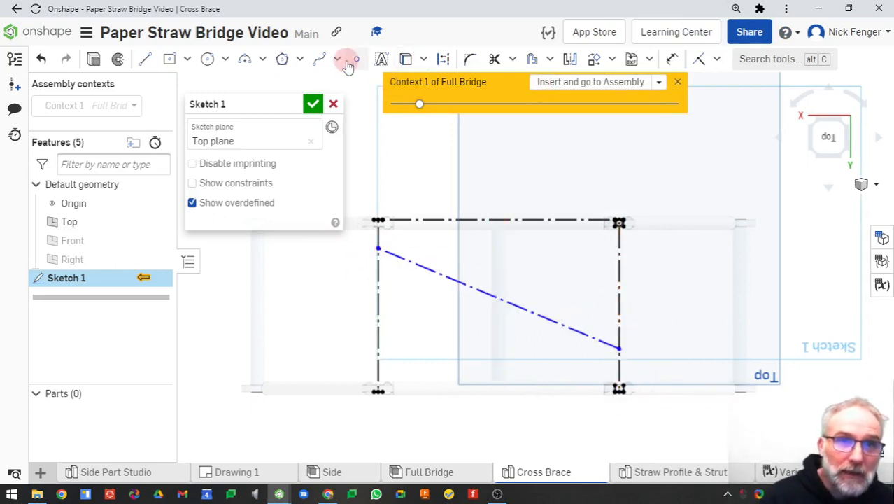
Split the construction line through the origin node at the endpoint of the diagonal line
click(512, 58)
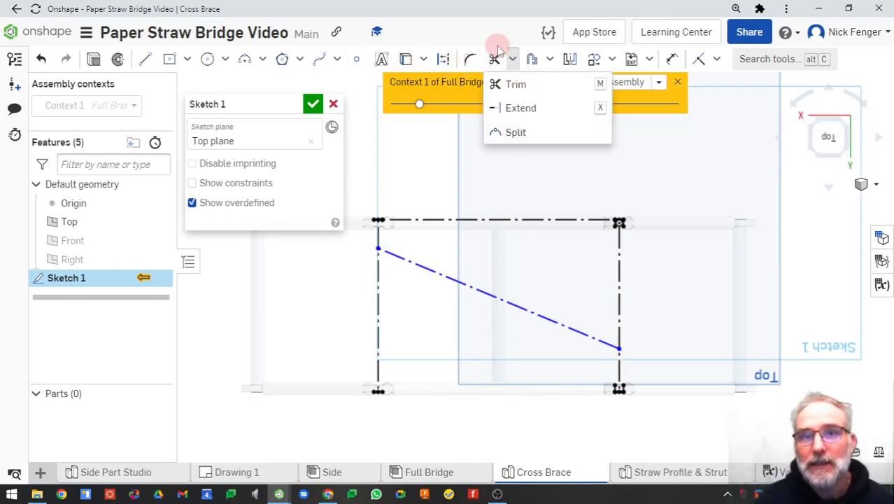
click(513, 133)
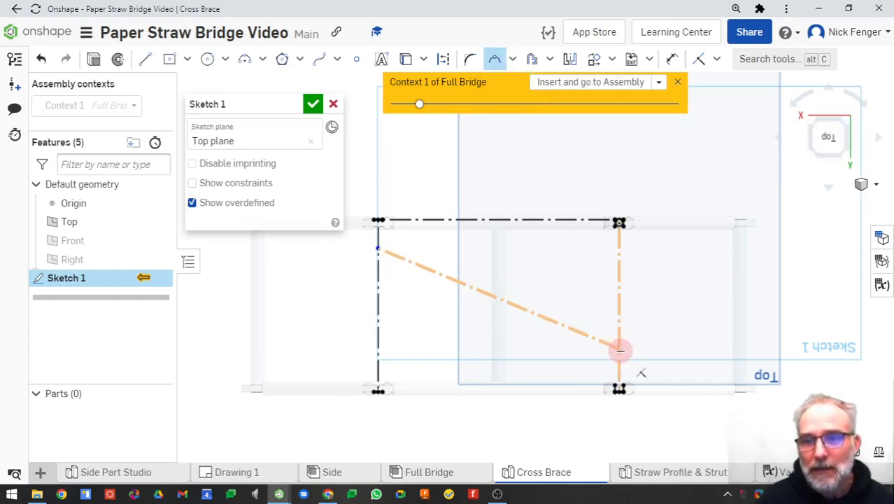
scroll(631, 340, up, 2)
scroll(633, 340, down, 4)
scroll(635, 339, down, 2)
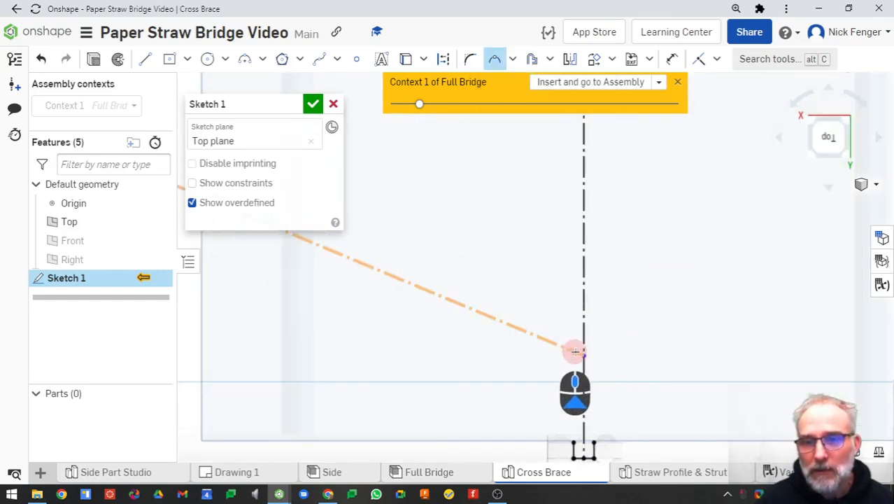
scroll(603, 350, up, 2)
middle_drag(624, 370, 627, 332)
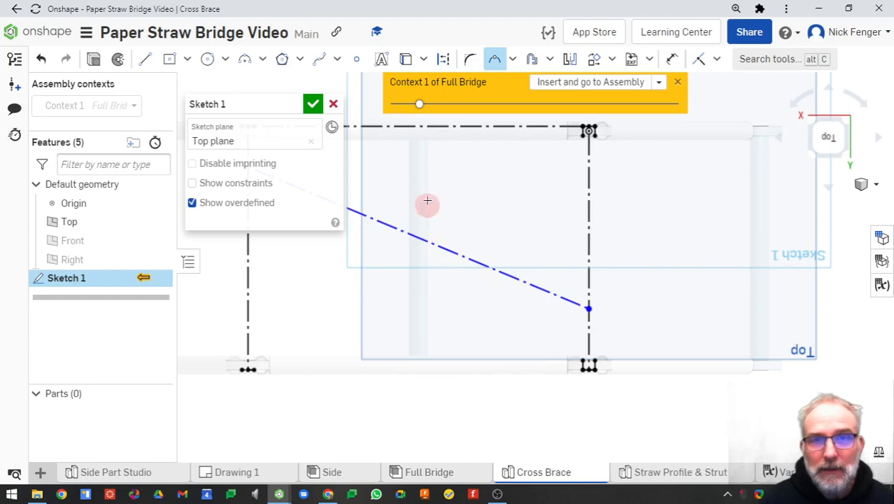
click(495, 62)
click(587, 342)
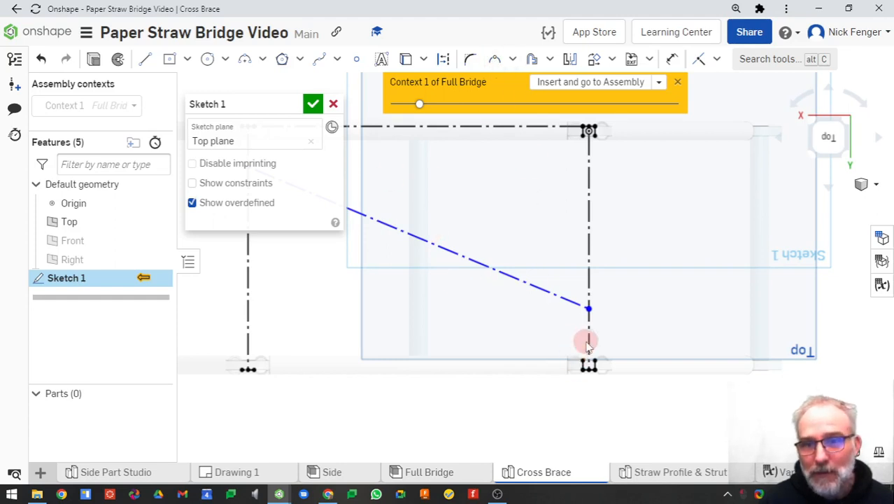
click(586, 313)
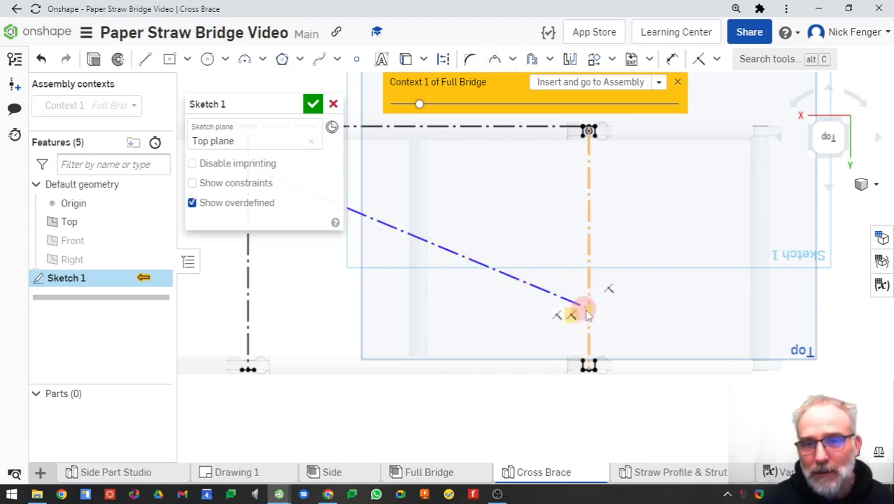
key(Escape)
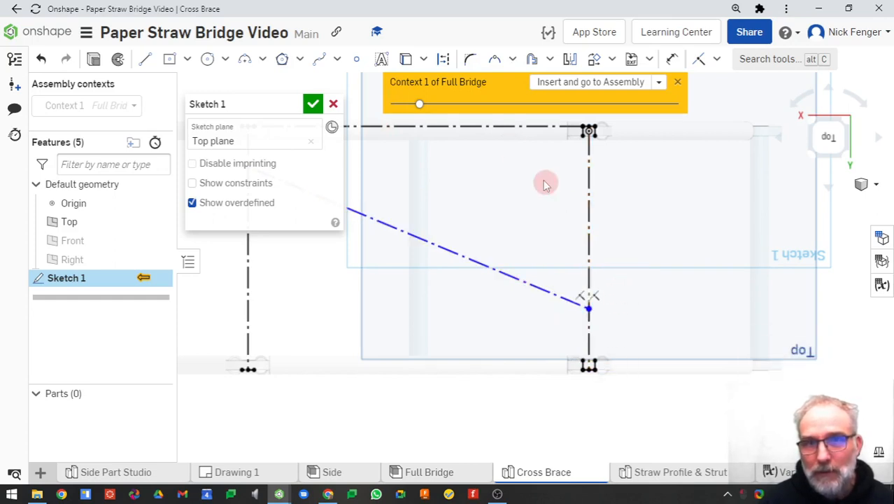
click(494, 60)
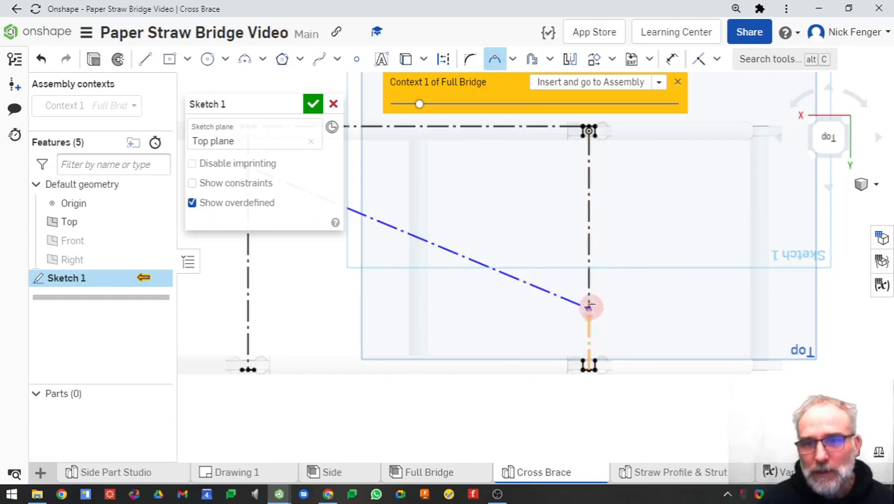
Split the construction line between the two adjacent nodes at the diagonal's other endpoint
middle_drag(463, 311, 642, 319)
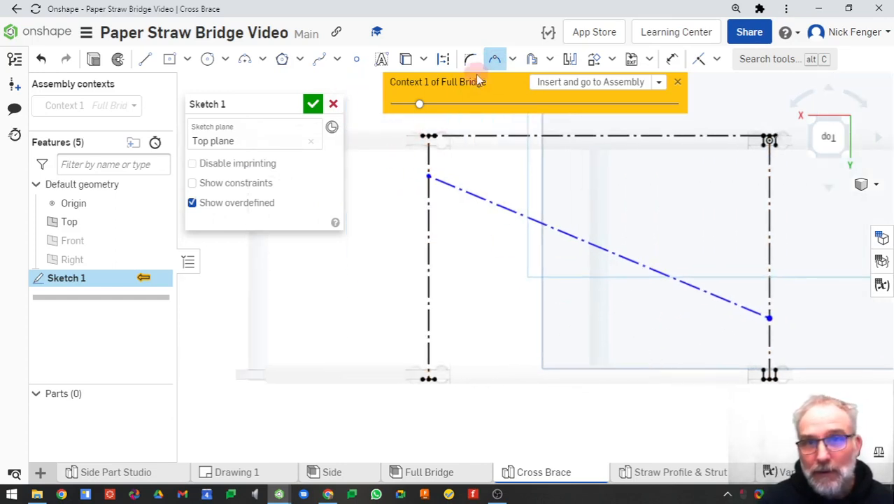
click(497, 62)
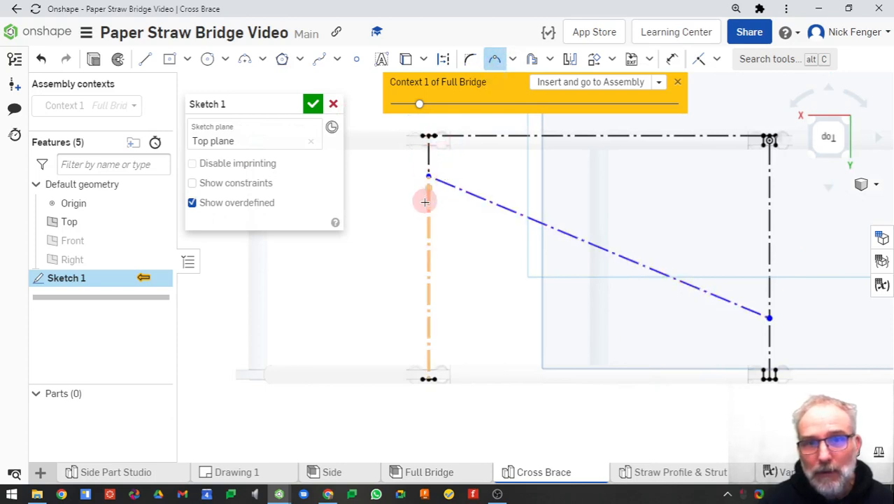
key(Escape)
Constrain the two short segments beyond the diagonal's ends to equal length and slide the diagonal's far-side endpoint closer to its node
click(429, 162)
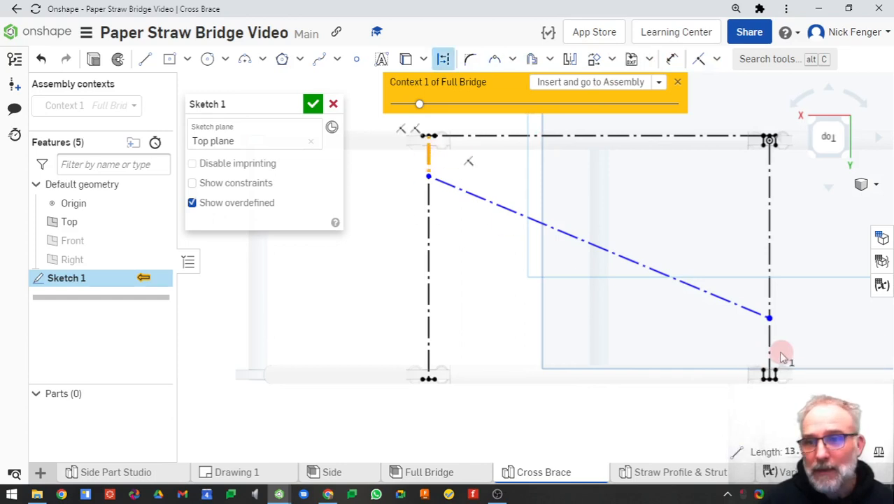
click(772, 352)
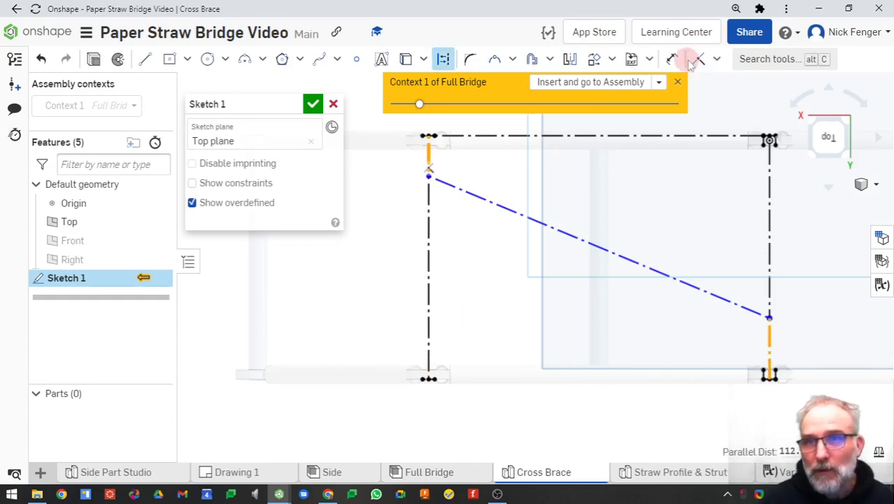
click(717, 60)
click(724, 250)
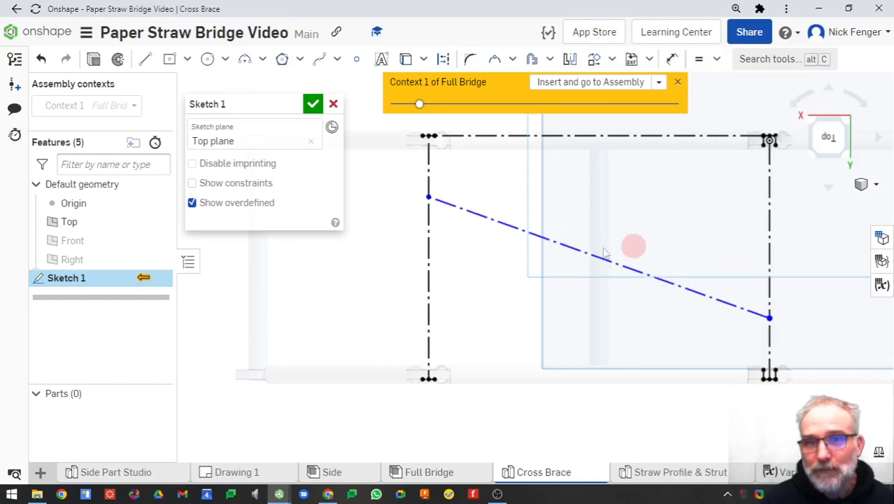
mouse_move(438, 201)
mouse_down()
mouse_move(437, 179)
mouse_move(439, 312)
mouse_move(428, 154)
mouse_move(427, 178)
mouse_up()
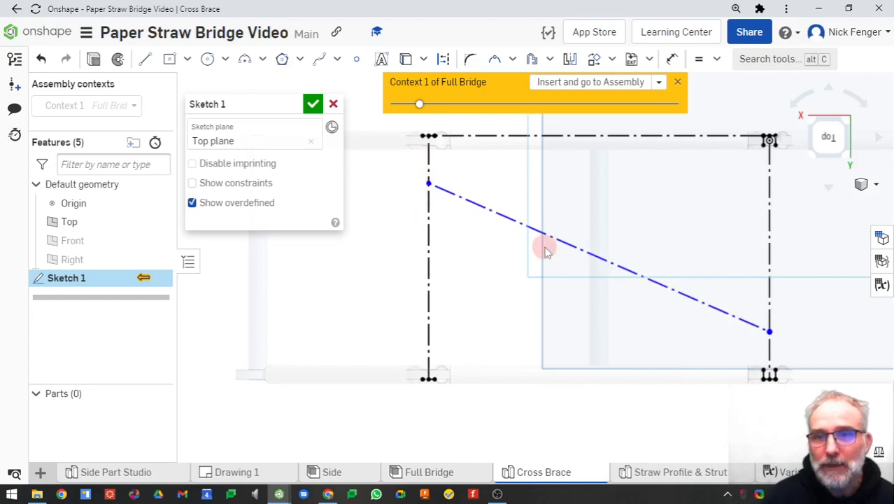
Draw a corner rectangle about 5.5 mm wide and 73.8 mm long between the outer notch corners beside the origin cross line, away from the diagonal
middle_drag(543, 246, 456, 270)
scroll(457, 271, up, 2)
middle_drag(613, 226, 527, 236)
scroll(643, 224, down, 3)
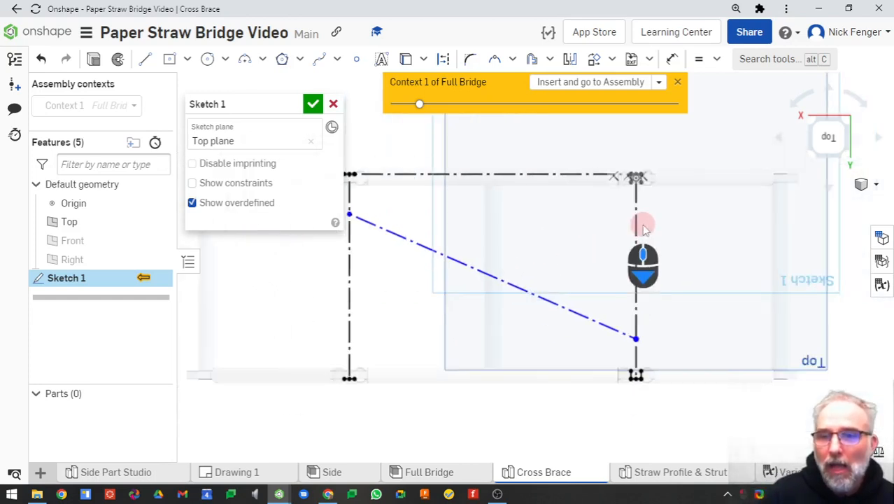
scroll(643, 194, up, 3)
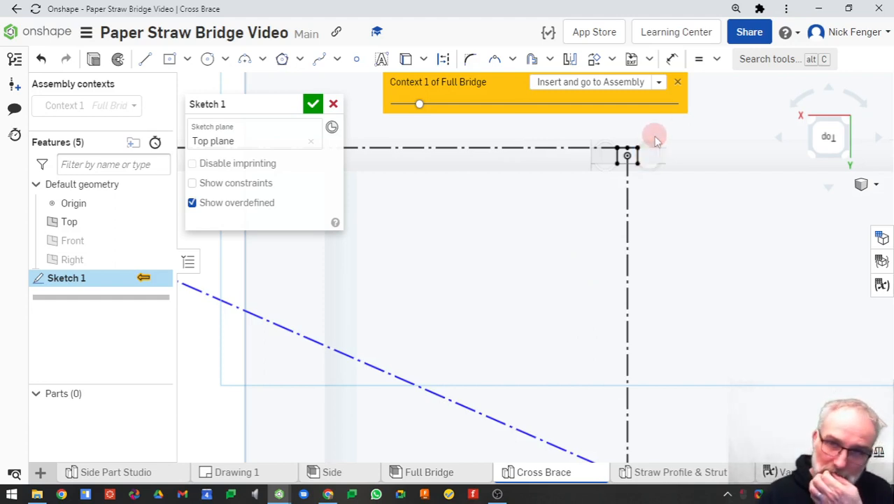
middle_drag(639, 235, 640, 207)
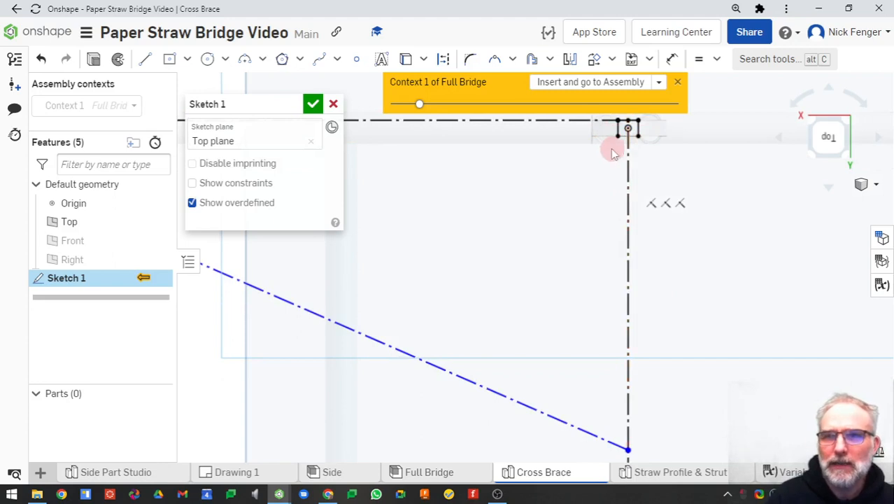
scroll(517, 217, down, 2)
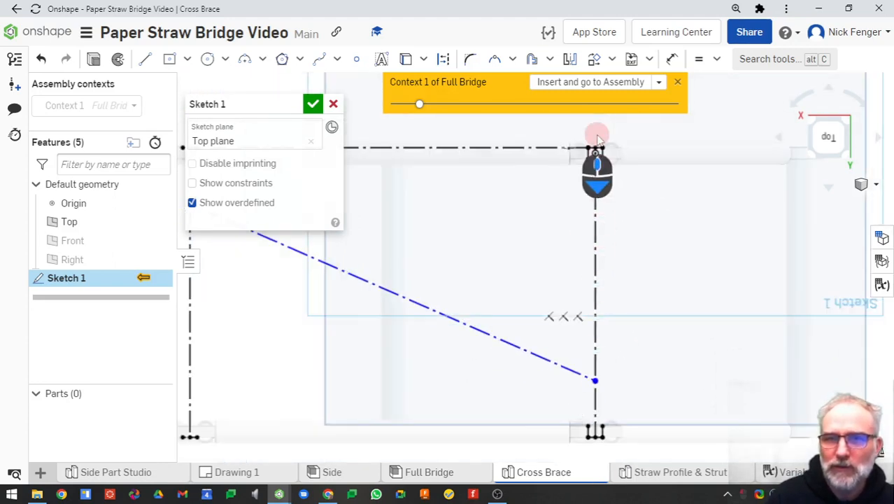
click(187, 59)
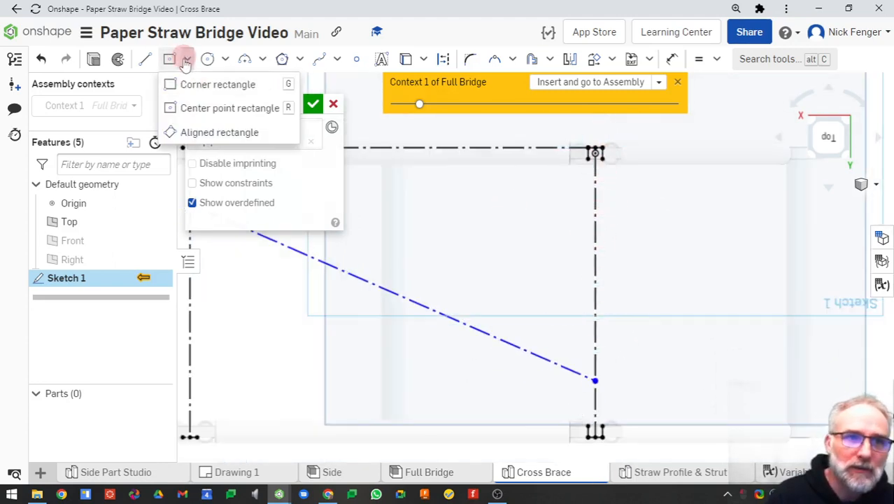
click(210, 85)
click(600, 157)
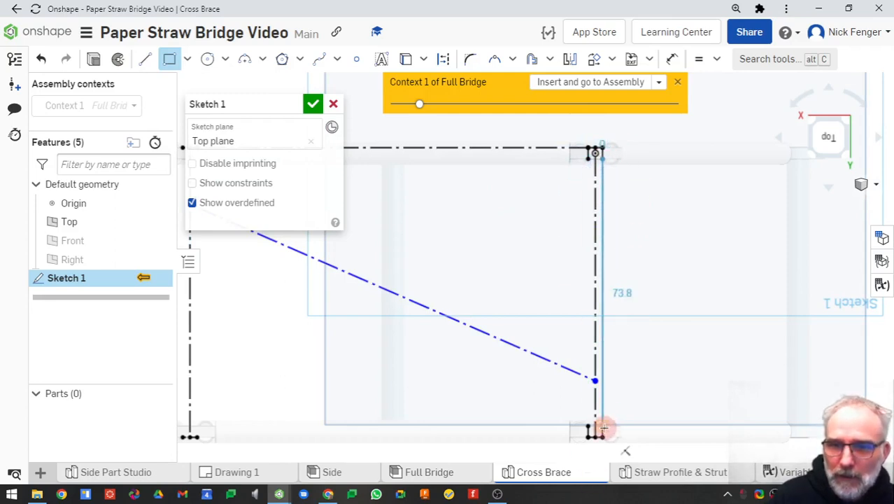
middle_drag(603, 424, 543, 400)
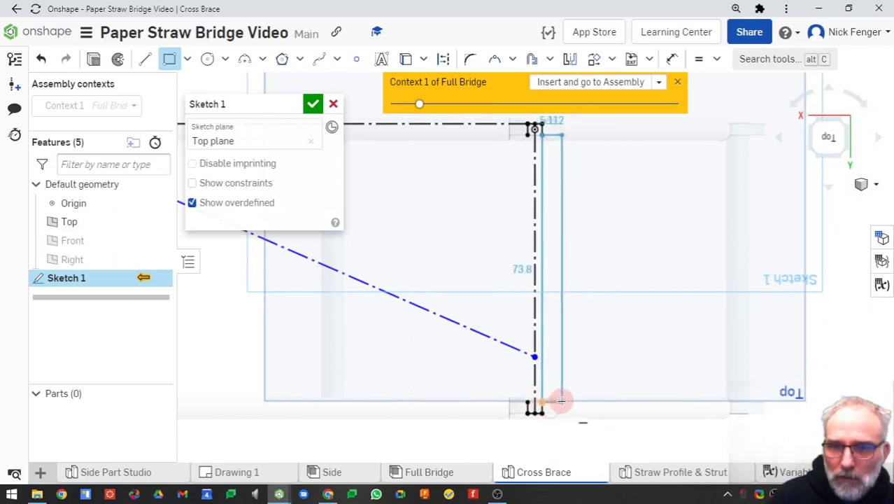
click(562, 402)
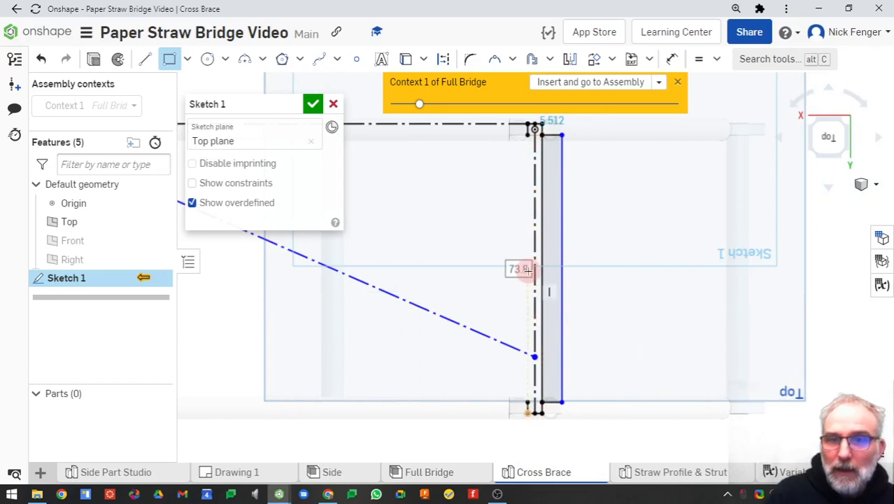
key(Escape)
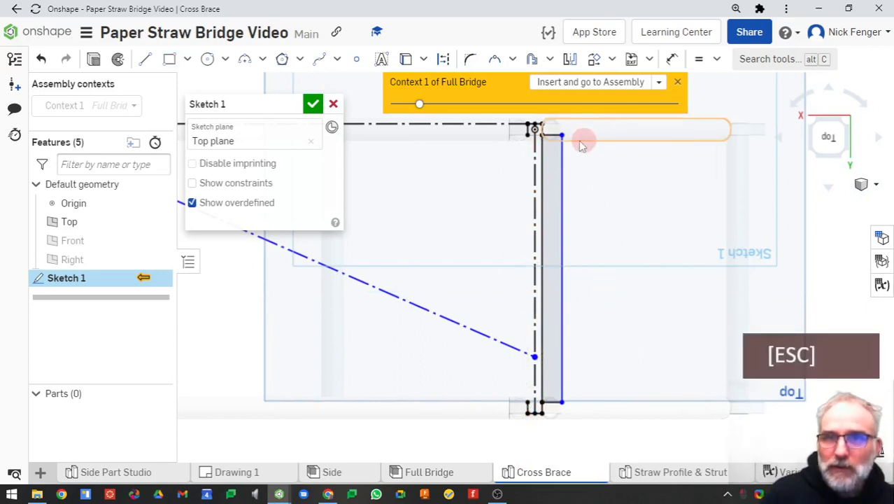
Dimension the narrow rectangle's width to 1.5 mm
middle_drag(611, 179, 615, 224)
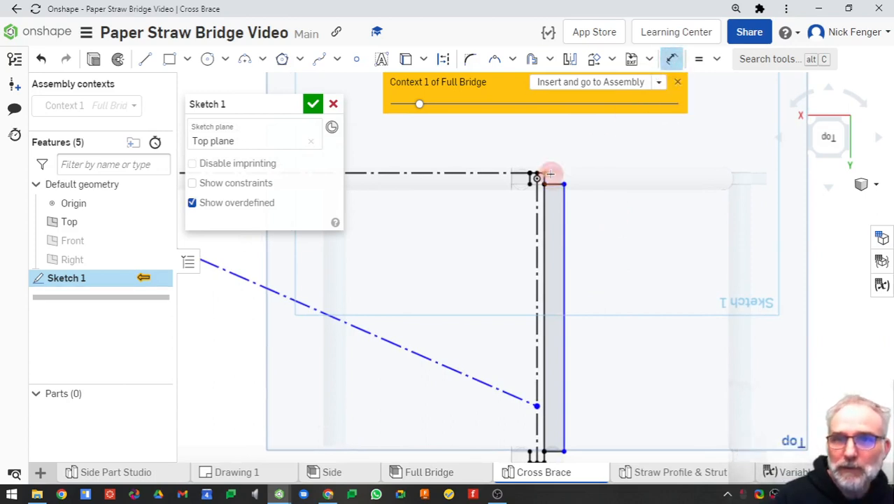
click(561, 154)
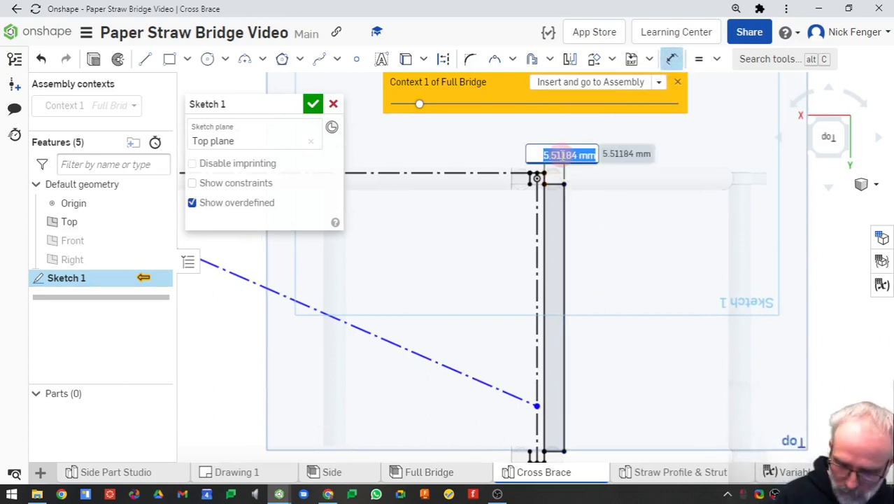
text(1.5)
key(Return)
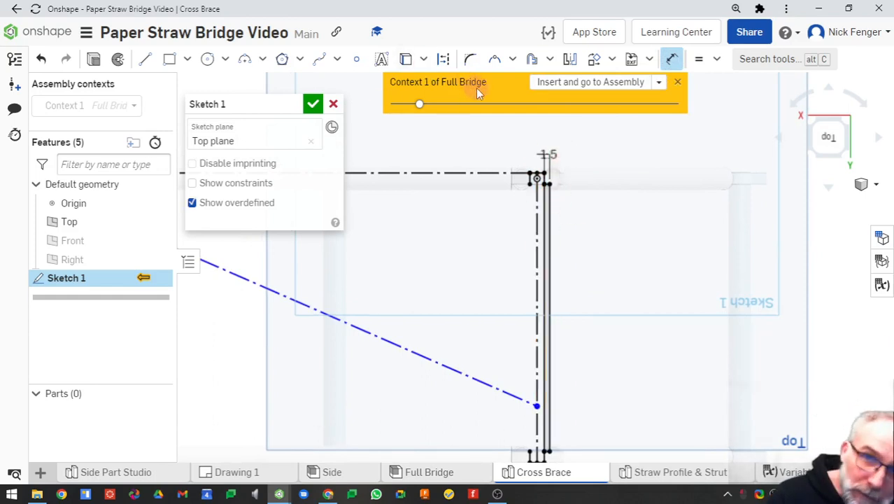
Mirror the narrow rectangle's two long sides and its origin-end short edge across the central construction line
click(570, 58)
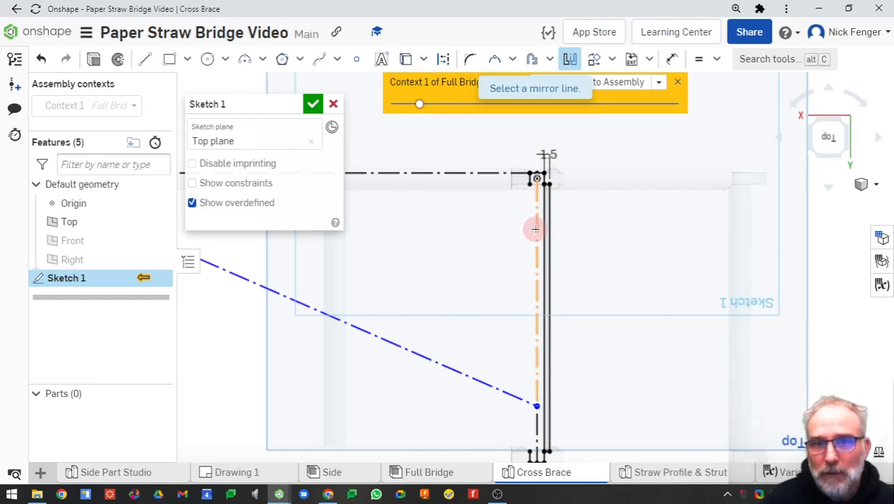
click(535, 229)
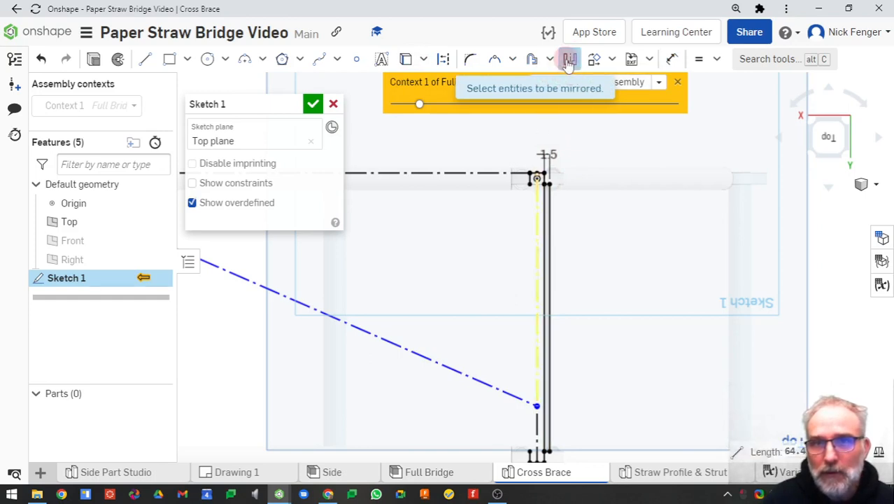
scroll(560, 228, down, 5)
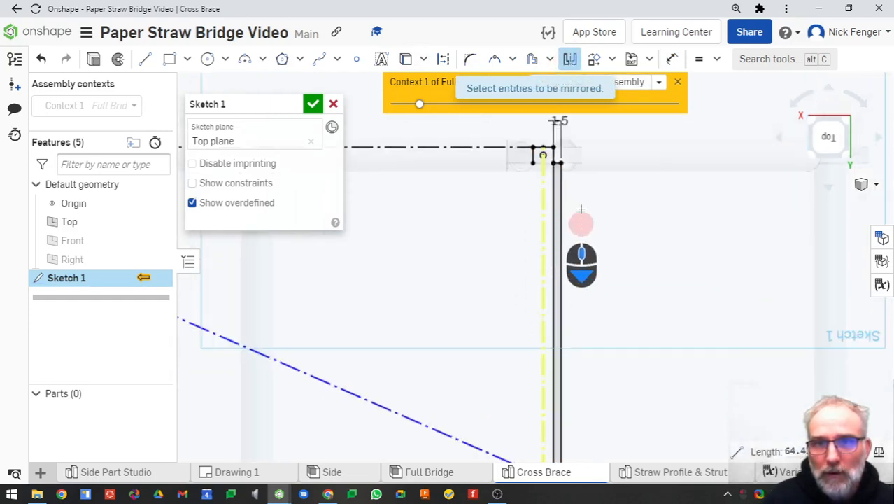
scroll(573, 209, down, 3)
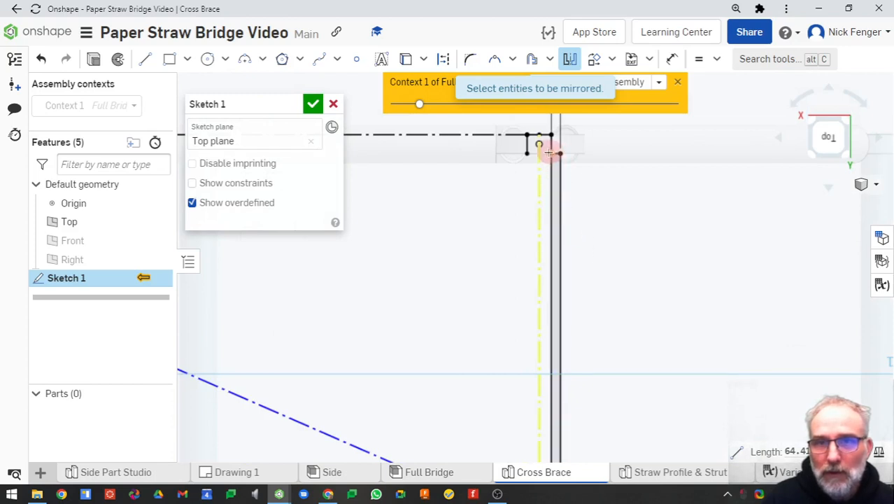
scroll(555, 153, down, 2)
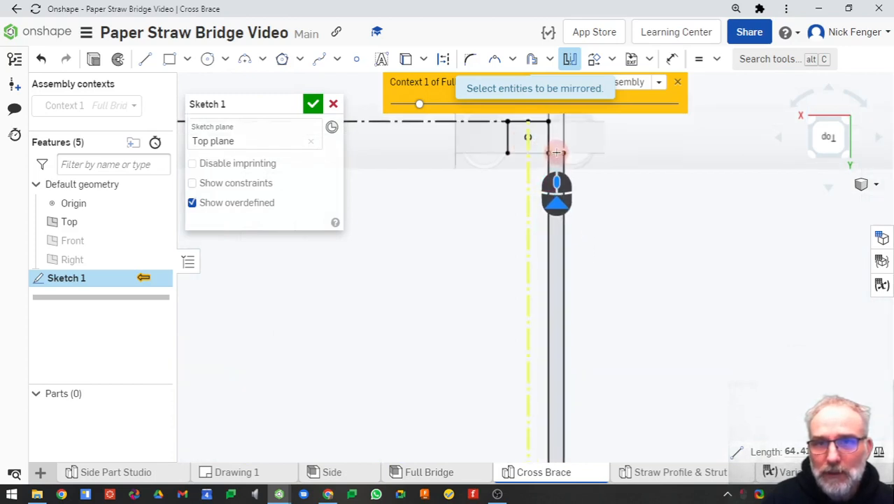
click(563, 178)
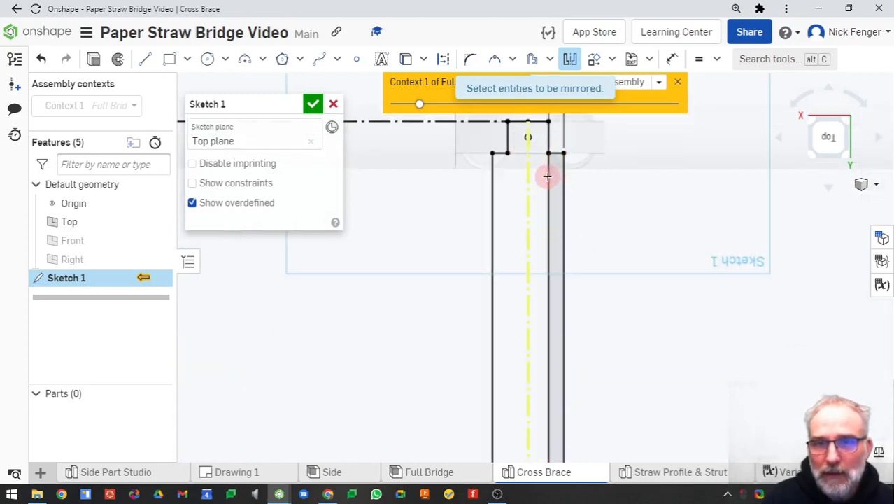
click(548, 176)
Mirror the rectangle's remaining short edge at the end opposite the origin across the central construction line
scroll(601, 225, down, 4)
middle_drag(625, 272, 618, 161)
scroll(610, 386, up, 2)
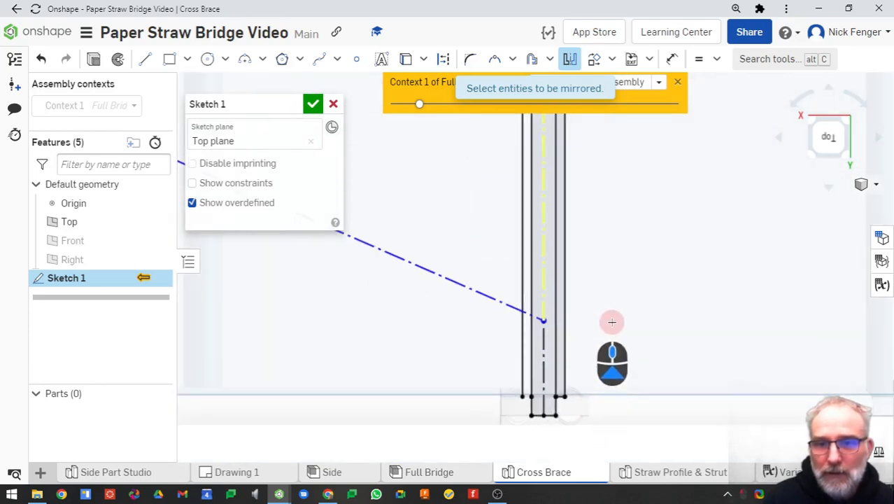
middle_drag(612, 322, 621, 232)
scroll(565, 299, up, 2)
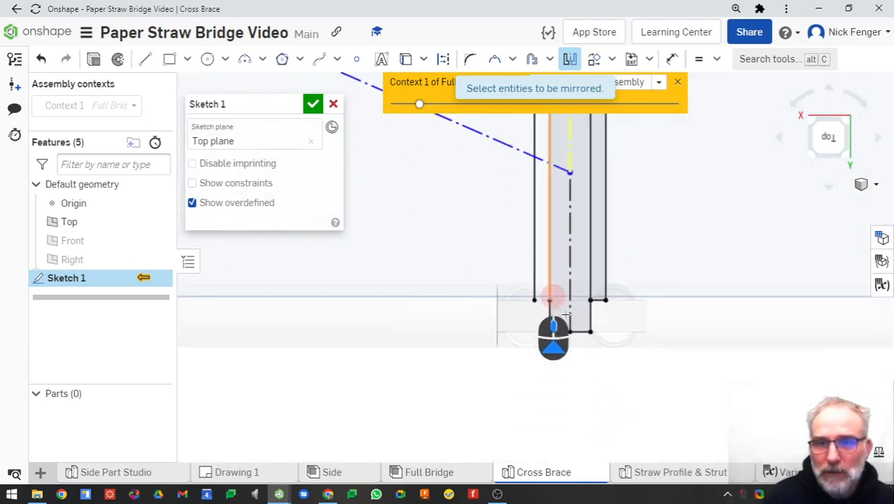
click(566, 314)
scroll(560, 311, down, 5)
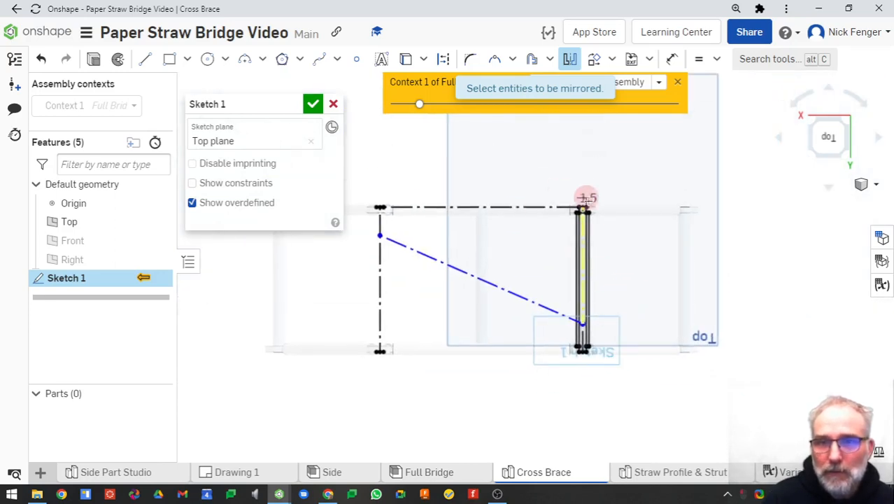
scroll(580, 196, up, 3)
scroll(499, 190, down, 2)
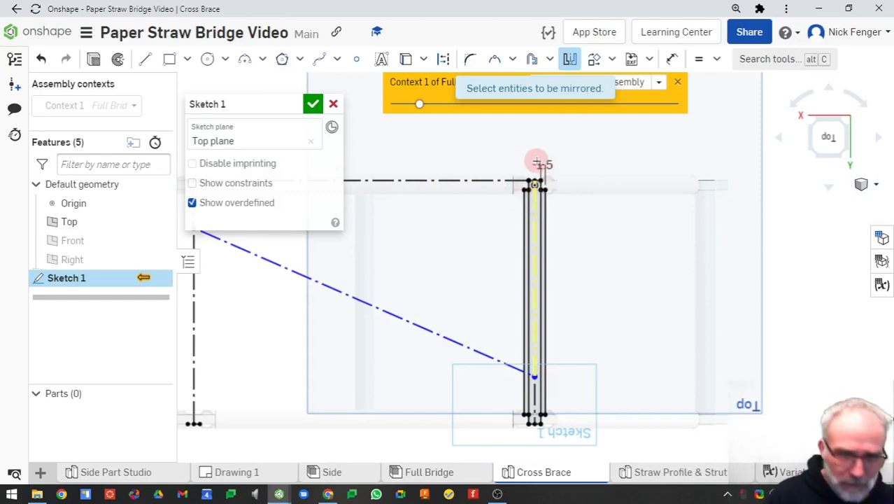
key(Escape)
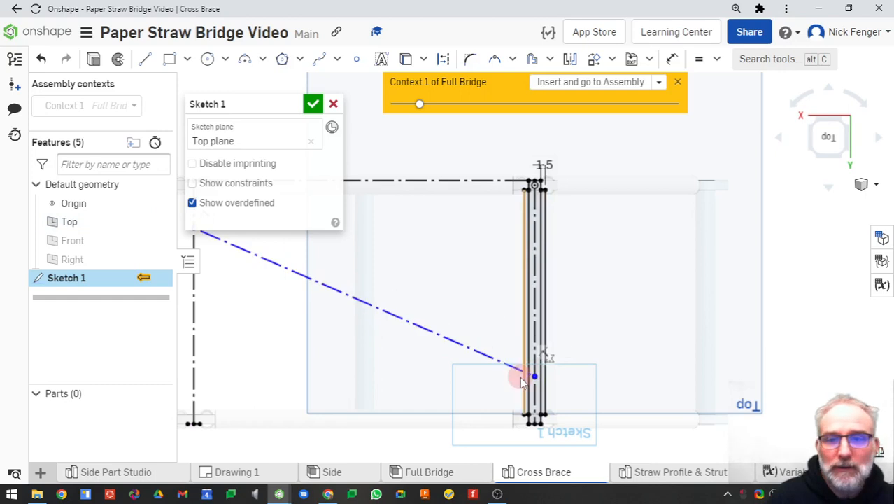
Draw an aligned rectangle about 10.5 mm long and 3.4 mm wide around the diagonal's end, starting on the central line and perpendicular to the diagonal
scroll(520, 376, up, 3)
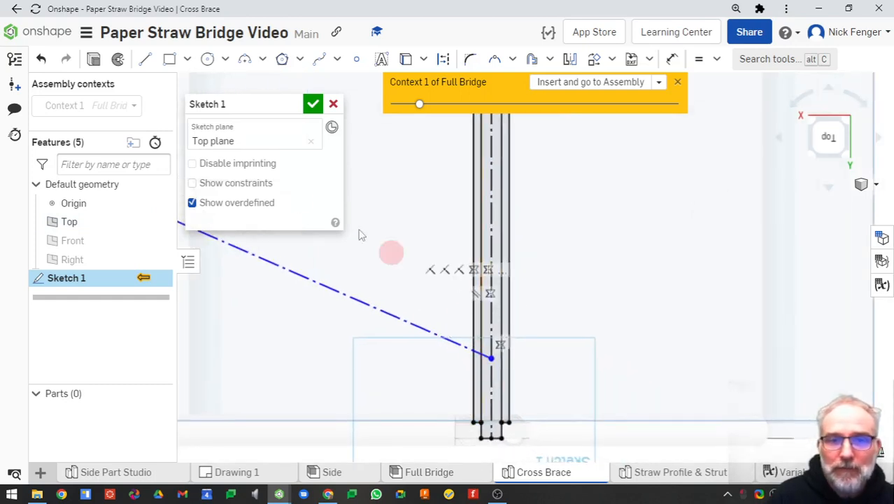
click(186, 59)
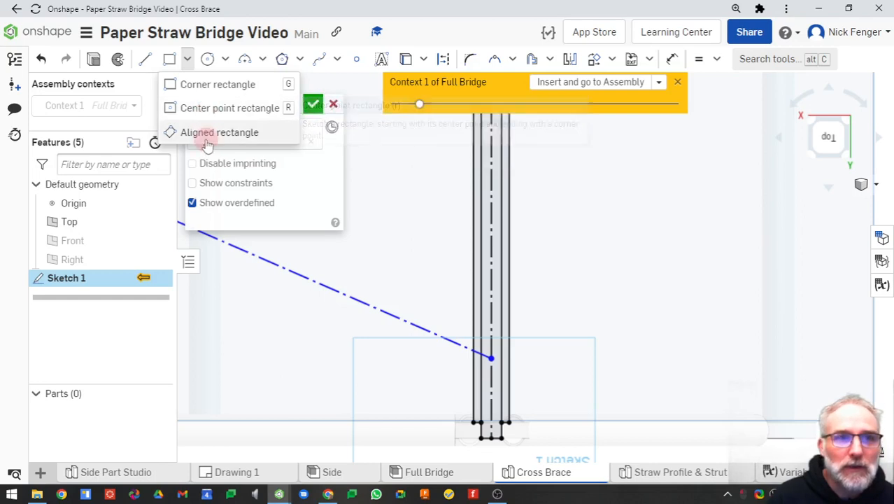
click(206, 143)
scroll(515, 332, up, 5)
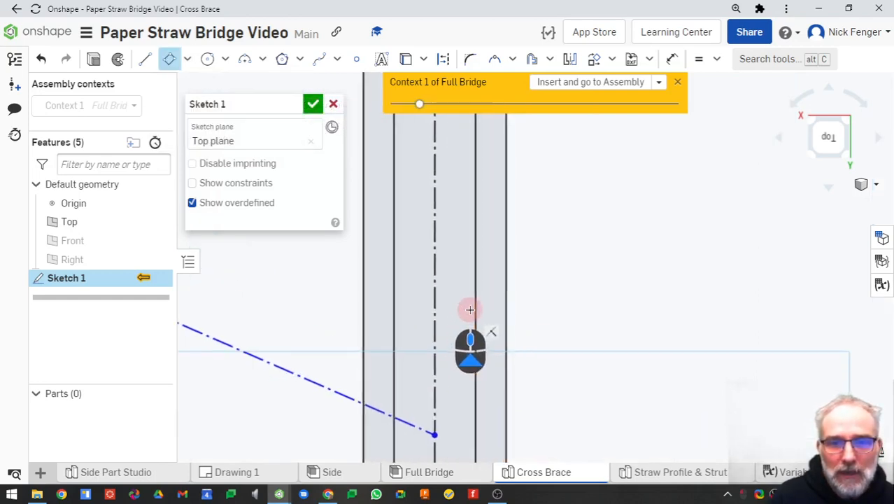
middle_drag(470, 309, 493, 200)
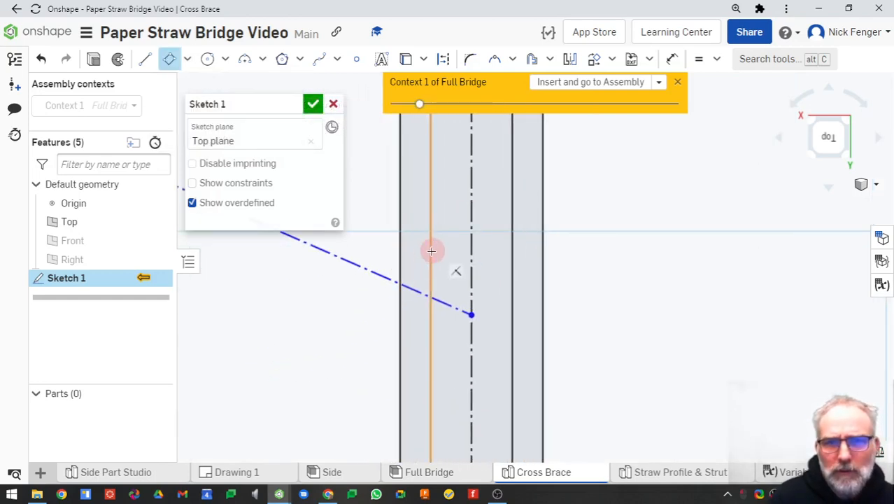
scroll(431, 253, down, 3)
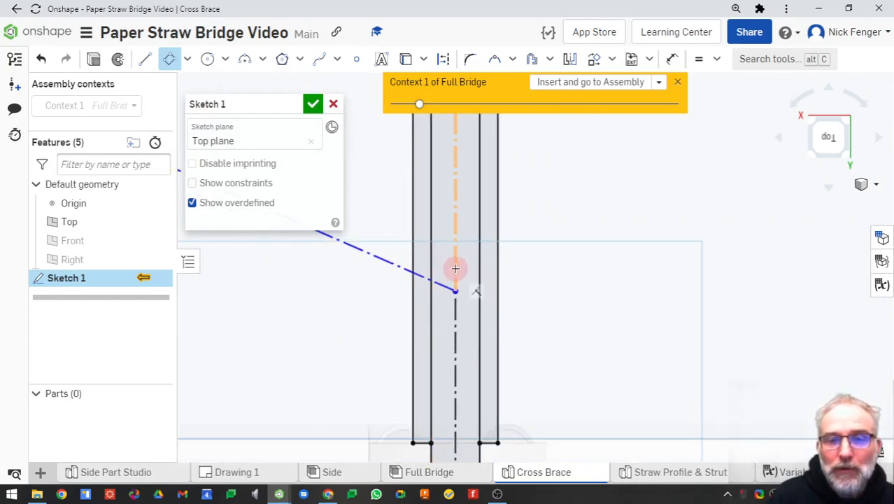
click(455, 266)
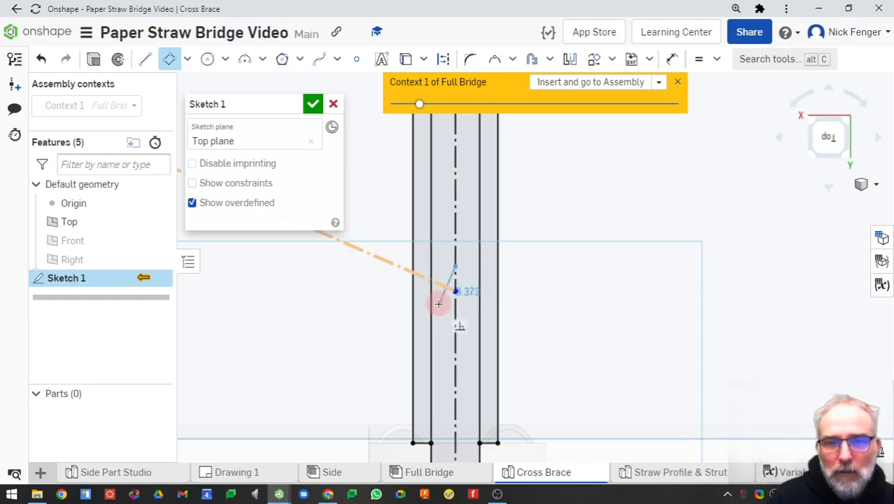
click(320, 254)
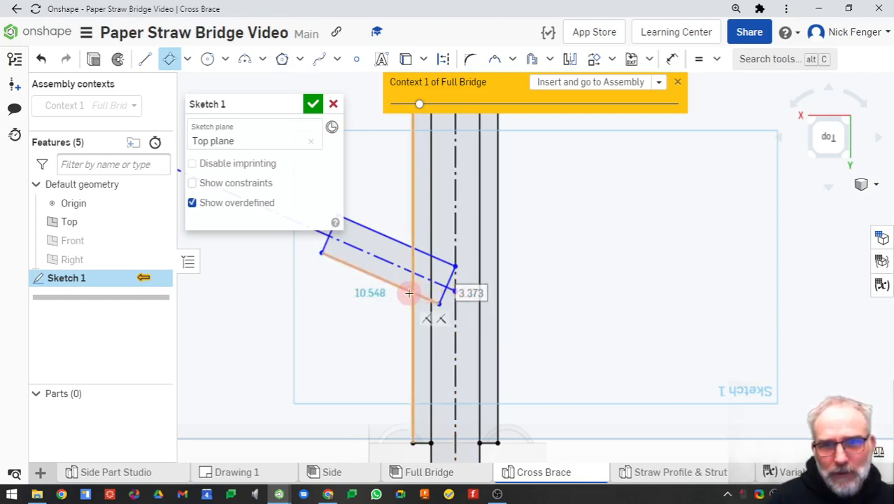
key(Escape)
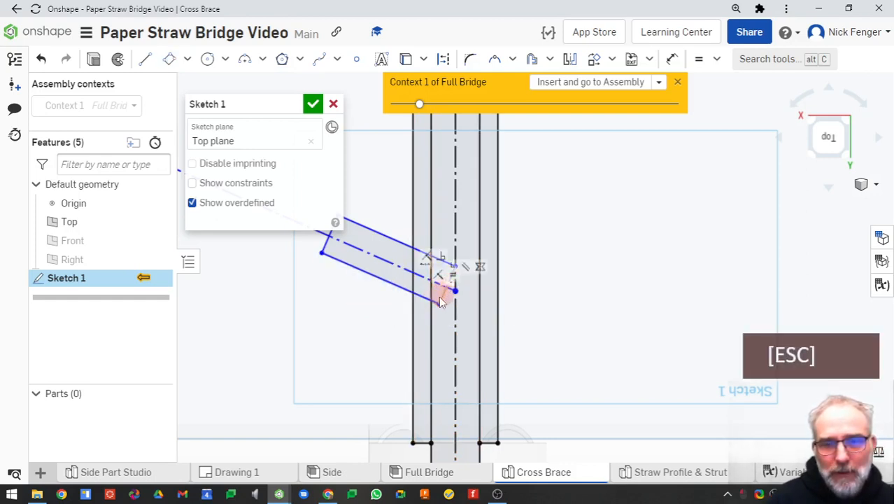
middle_drag(337, 304, 365, 359)
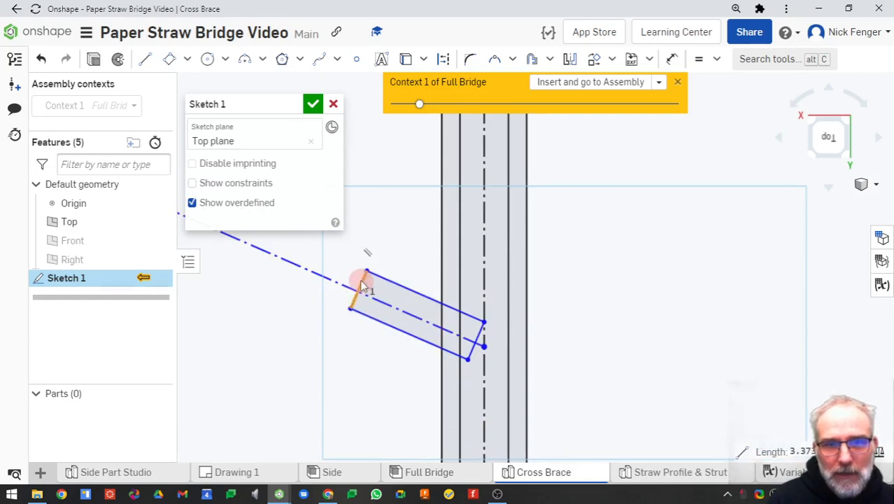
key(d)
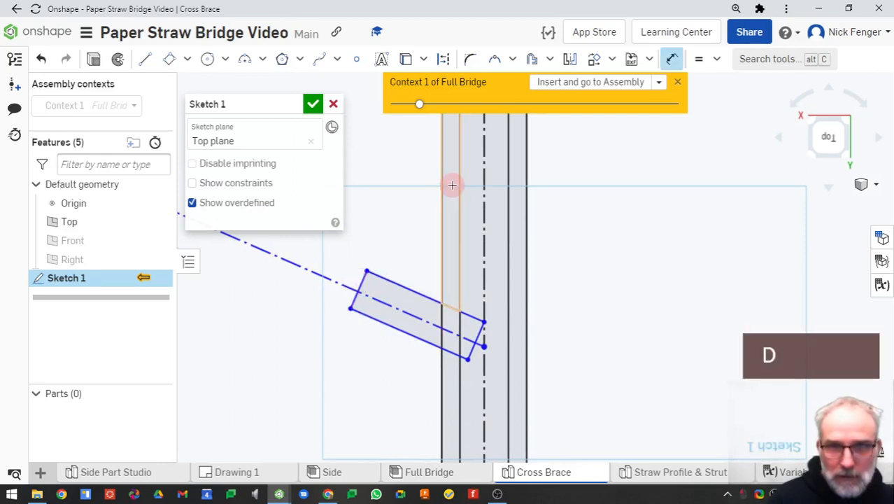
click(363, 277)
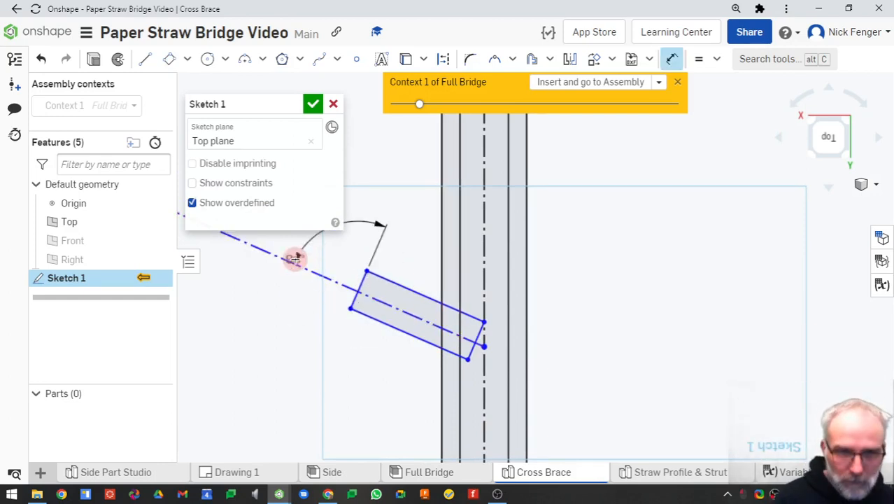
key(Escape)
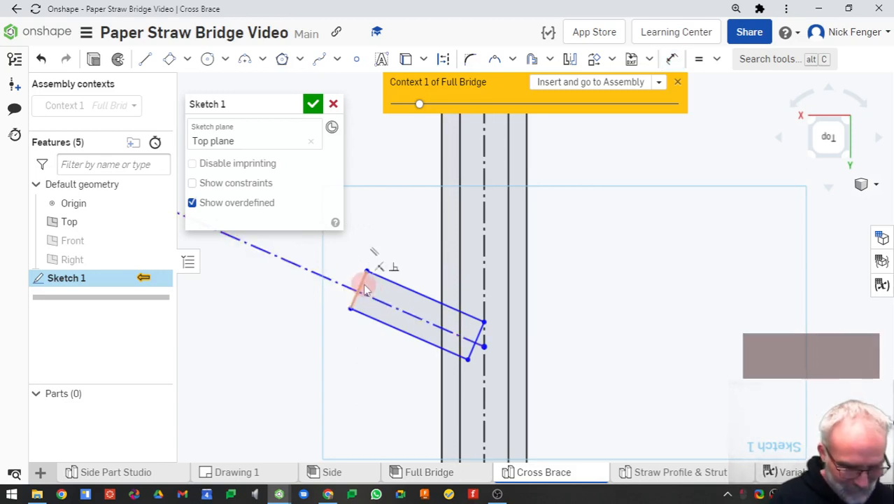
Dimension the slanted rectangle's short outer edge with the #node_straw_tab_width variable and place the dimension clear of the rectangle
key(e)
click(322, 264)
click(363, 288)
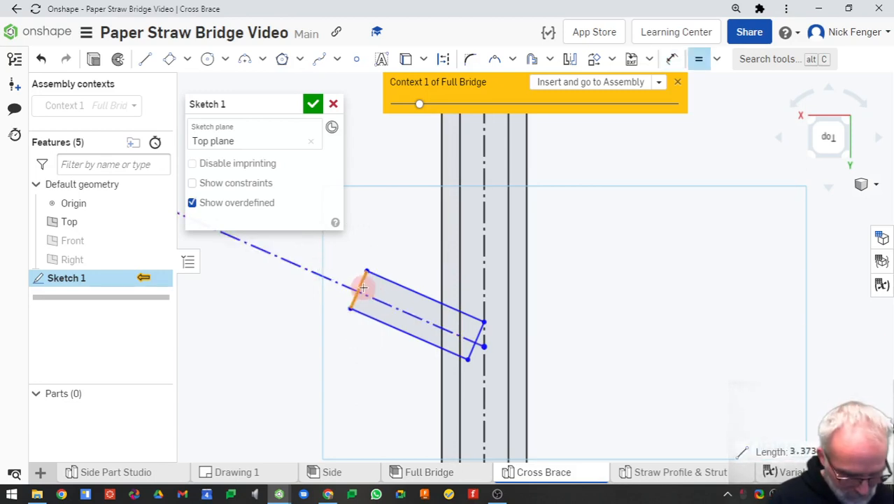
key(d)
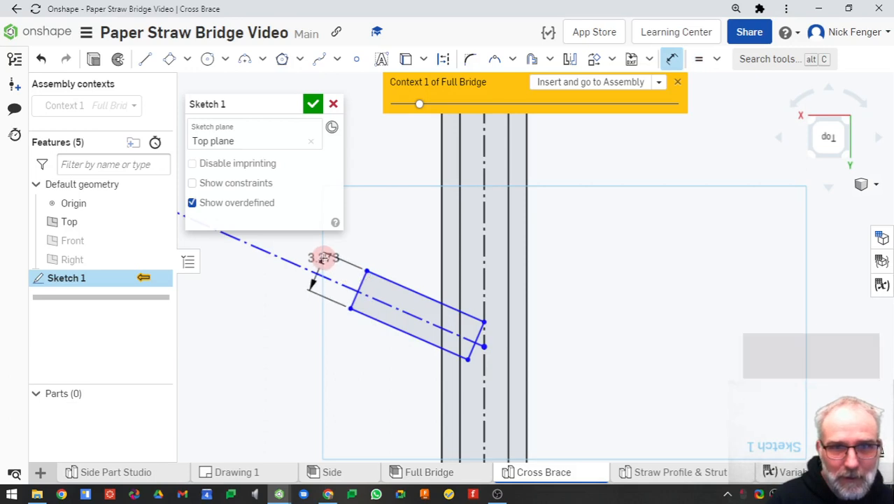
click(323, 258)
text(wid)
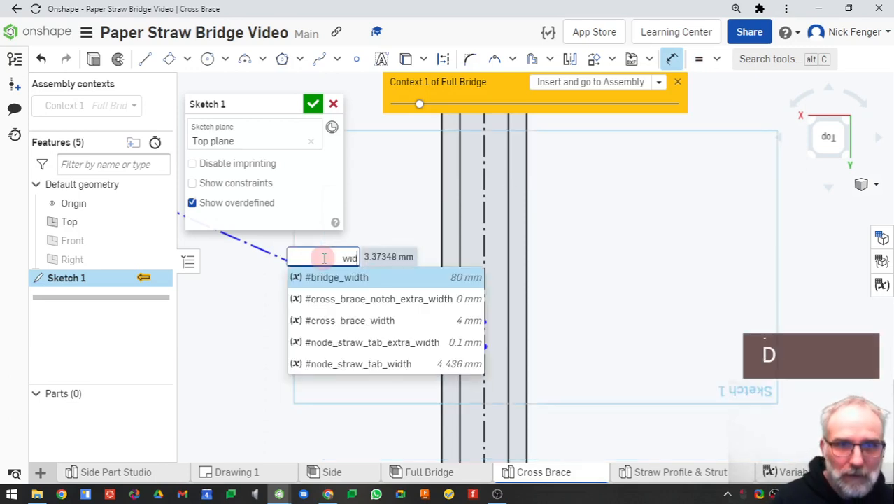
click(355, 365)
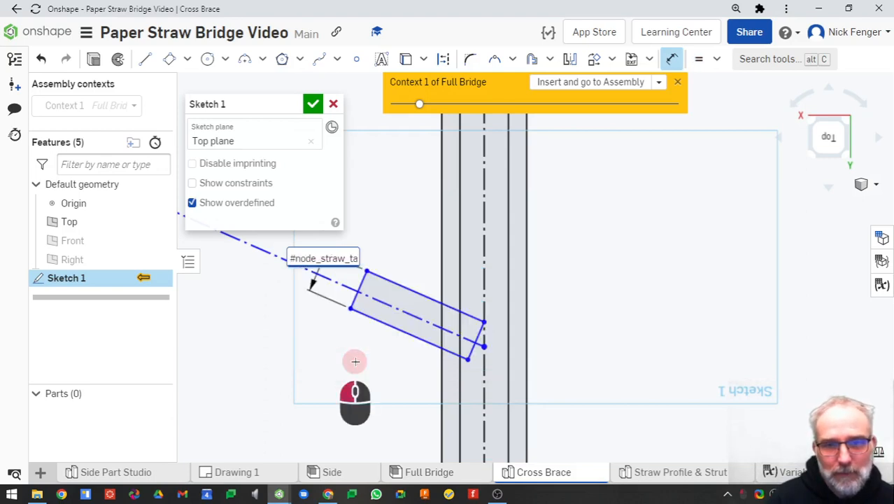
key(Return)
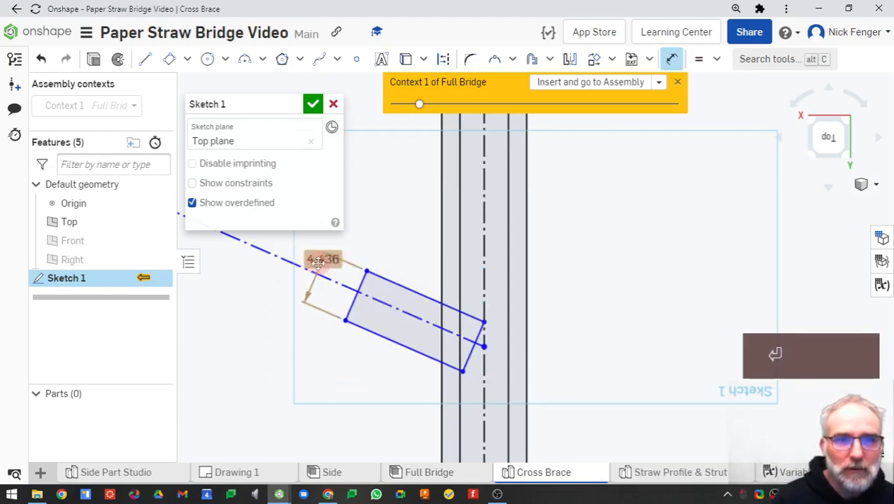
drag(319, 260, 267, 271)
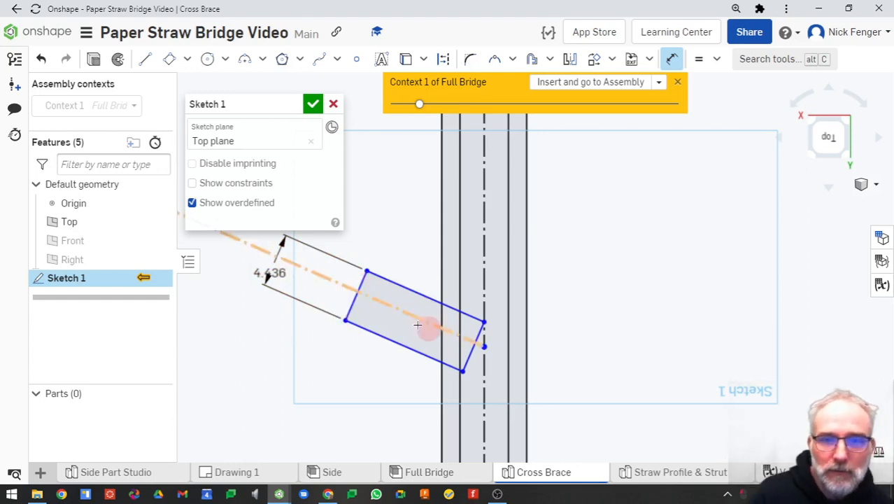
Add a point at the middle of the slanted rectangle's outer short edge, centred on the diagonal construction line, and pull that end outward
click(356, 60)
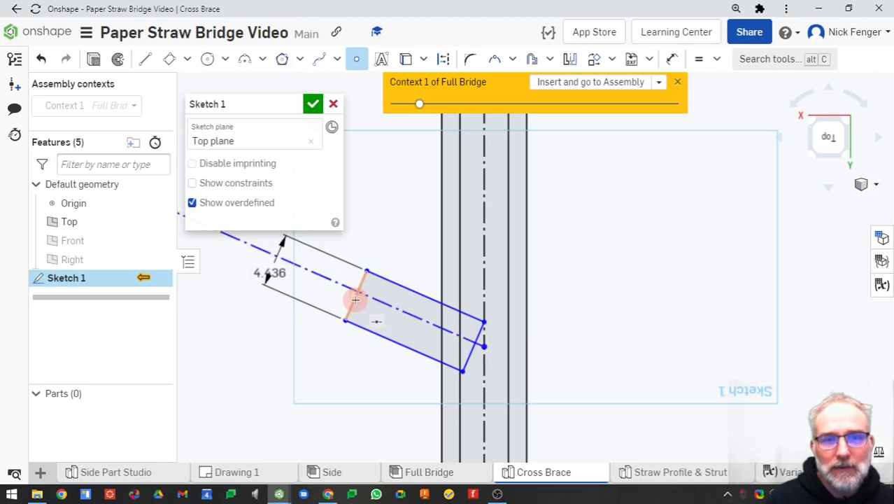
click(356, 298)
key(Escape)
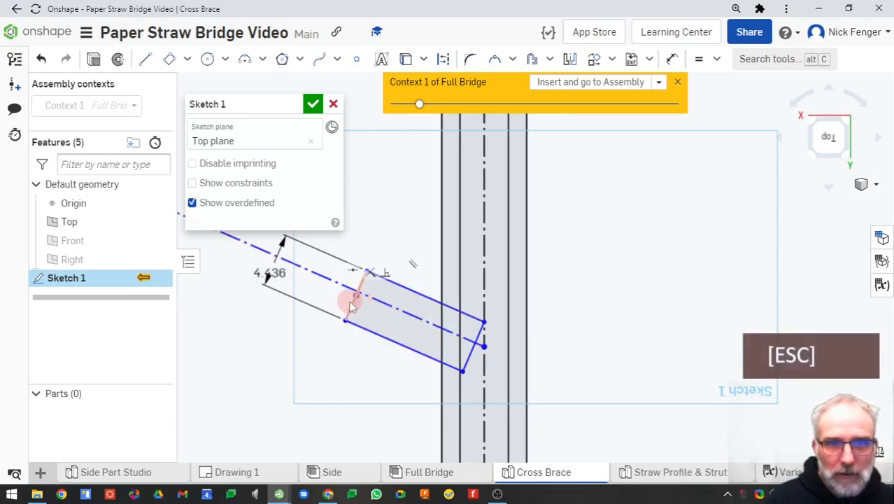
mouse_move(357, 299)
mouse_down()
mouse_move(294, 297)
mouse_move(354, 322)
mouse_move(309, 310)
mouse_move(340, 325)
mouse_up()
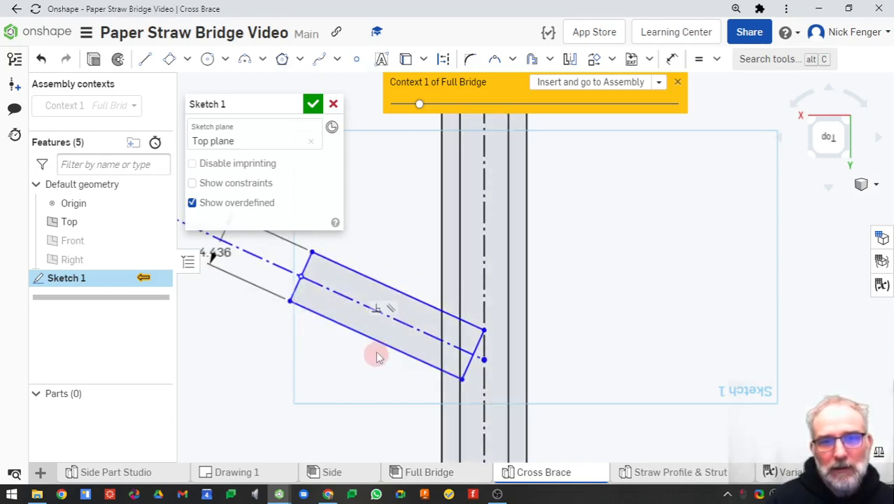
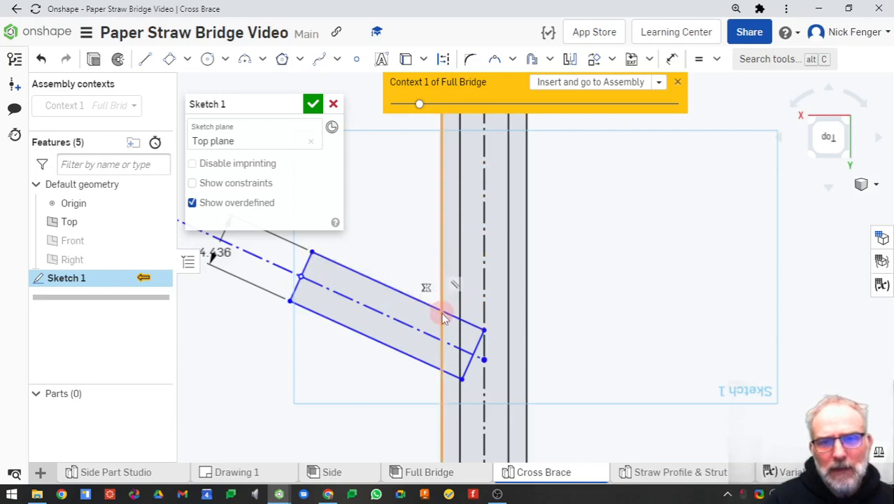
Place a point where the slanted rectangle's upper long edge crosses the vertical brace's nearest outer side line
scroll(441, 315, down, 4)
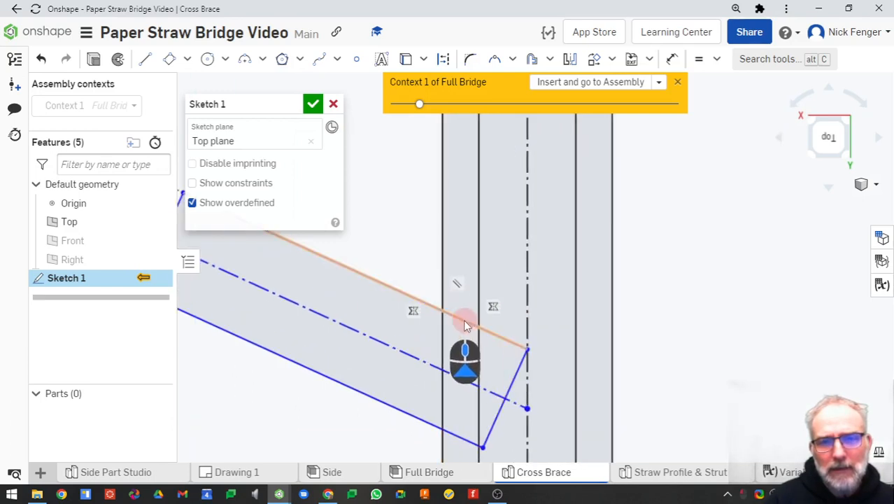
scroll(442, 316, up, 1)
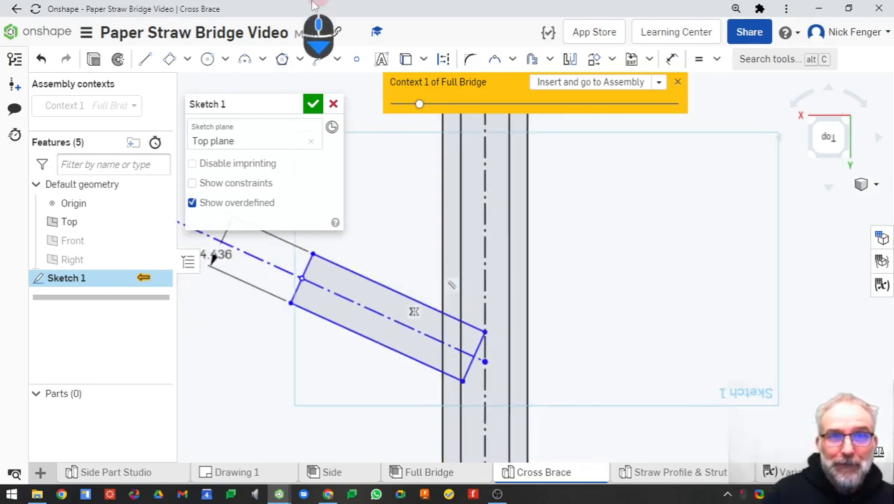
click(357, 59)
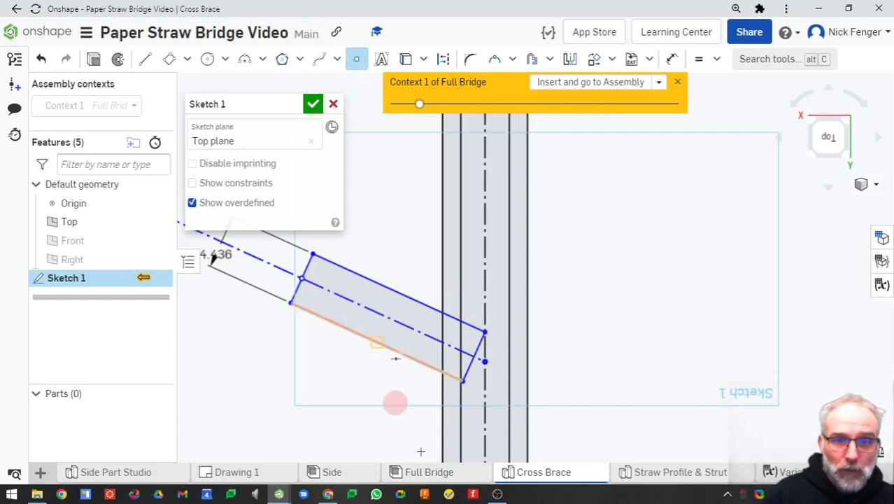
click(442, 313)
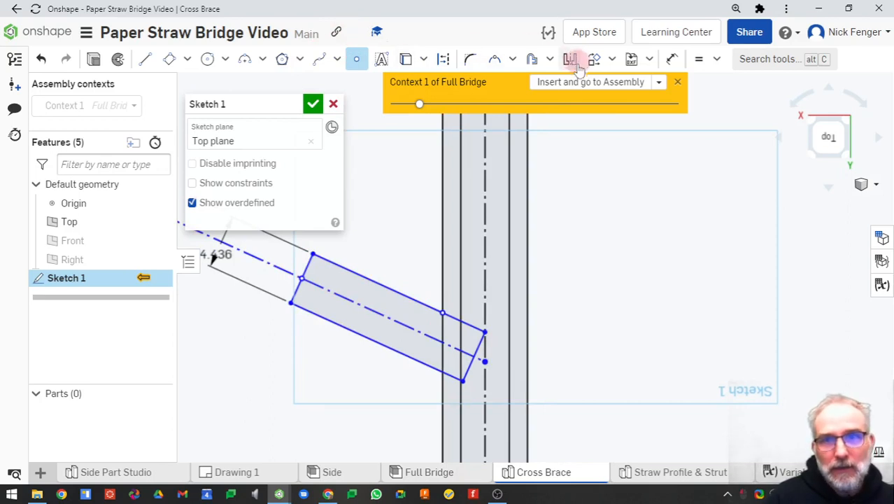
key(Escape)
Dimension the slanted rectangle's upper edge from its outer corner to the crossing point with the #node_straw_tab_length variable
key(d)
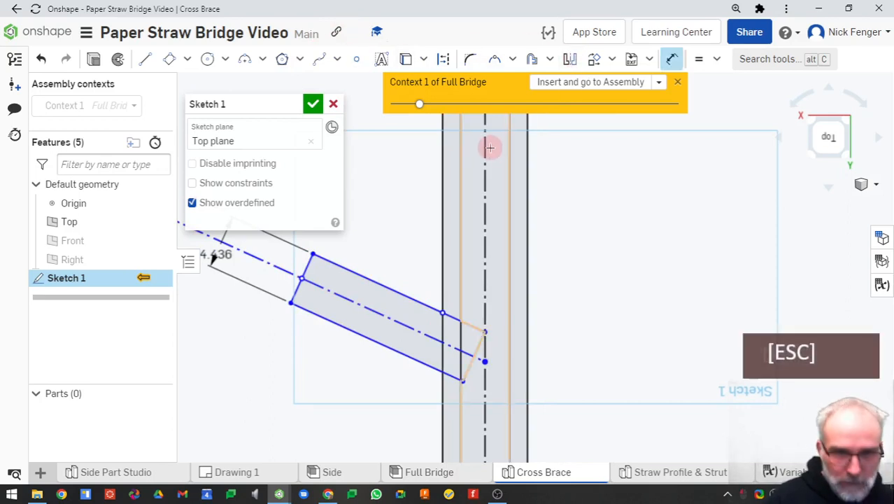
click(390, 288)
key(Escape)
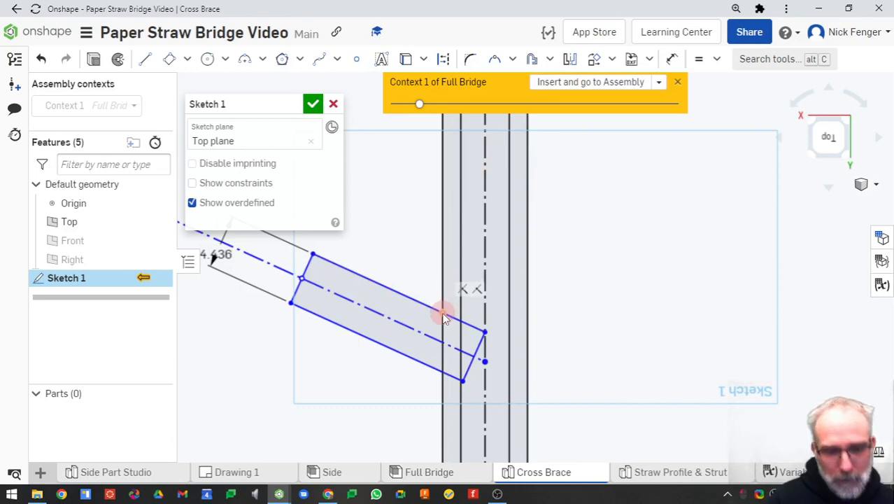
key(d)
click(444, 315)
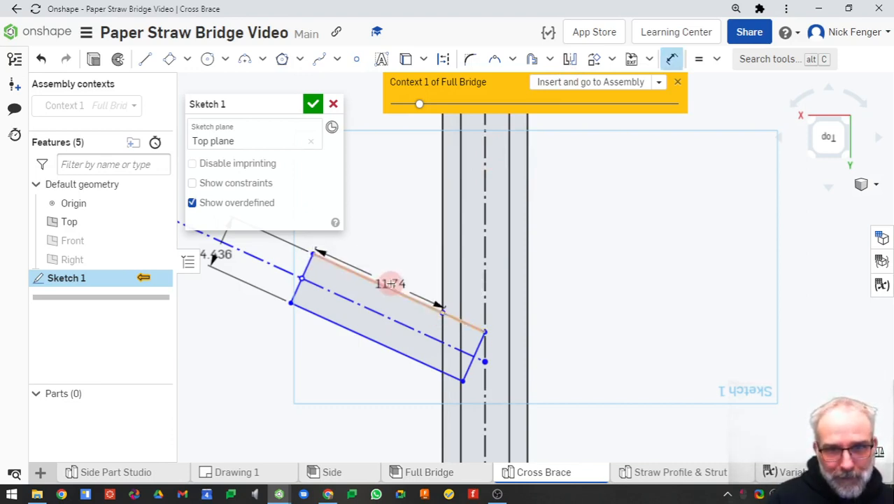
click(411, 274)
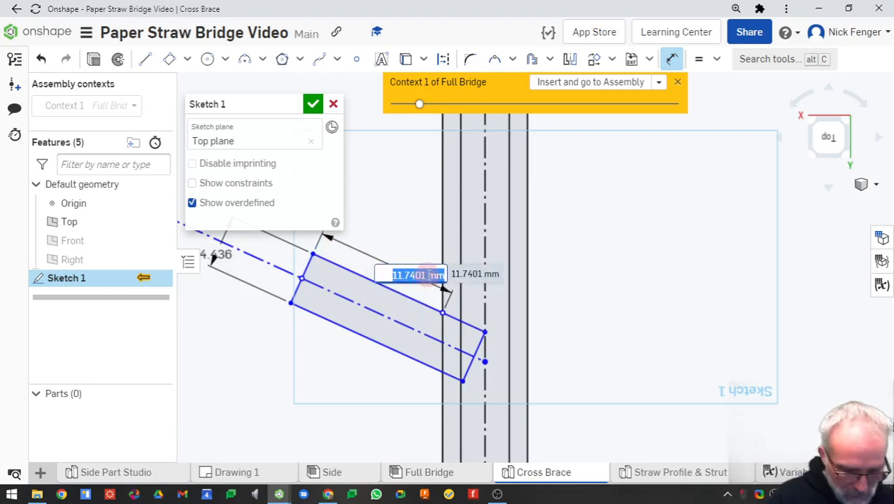
text(len)
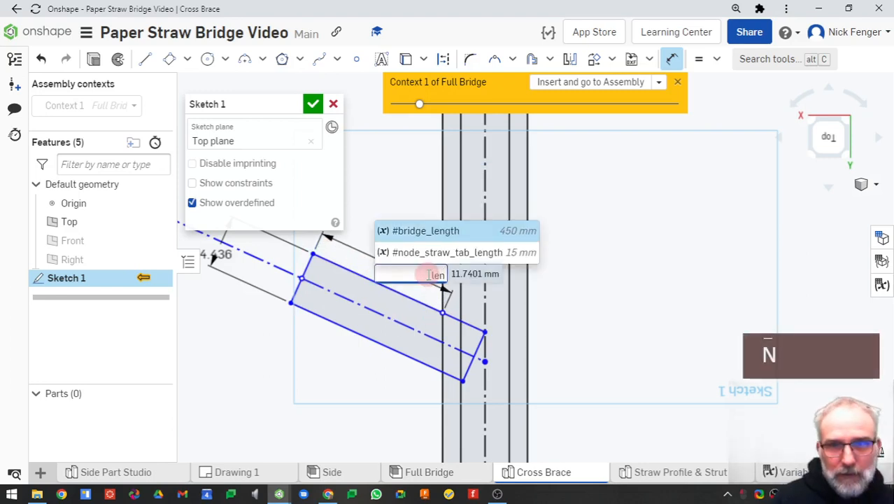
click(444, 252)
key(Return)
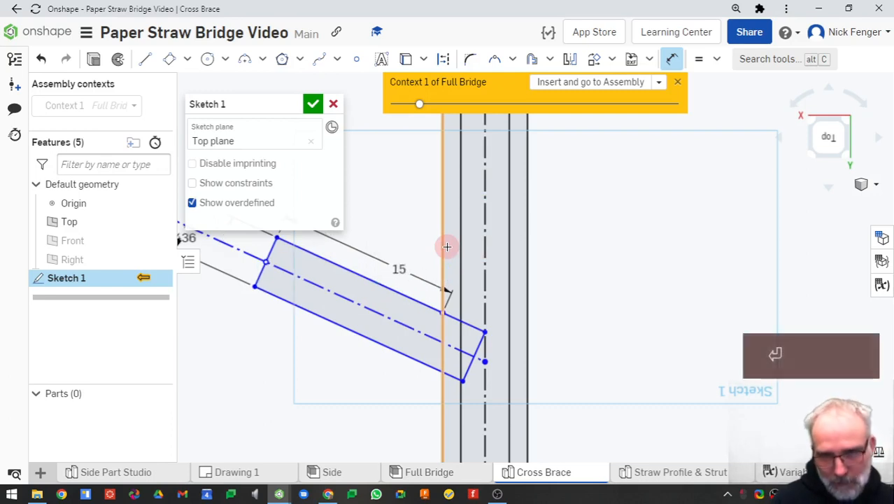
scroll(393, 324, down, 4)
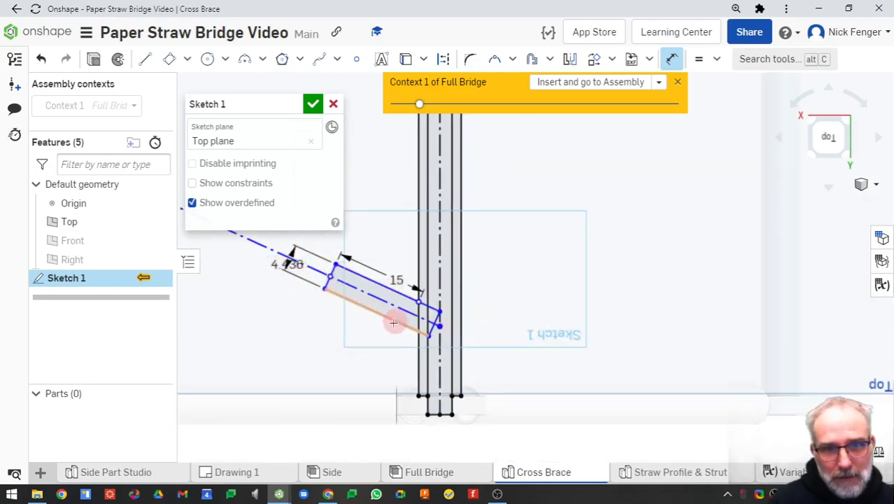
key(Escape)
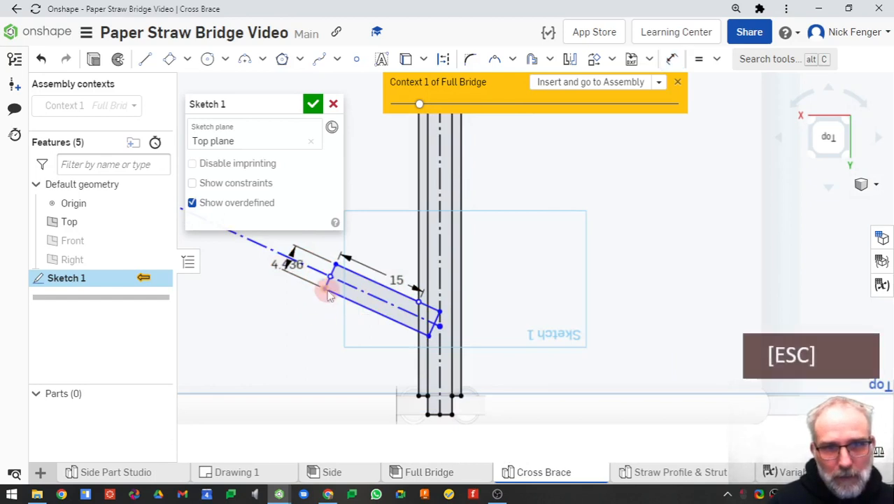
Make the Full Bridge context much more opaque around the sketch and view the lower node at an angle
mouse_move(323, 291)
mouse_down()
mouse_move(323, 281)
mouse_move(324, 302)
mouse_move(323, 282)
mouse_move(326, 294)
mouse_up()
scroll(421, 341, down, 3)
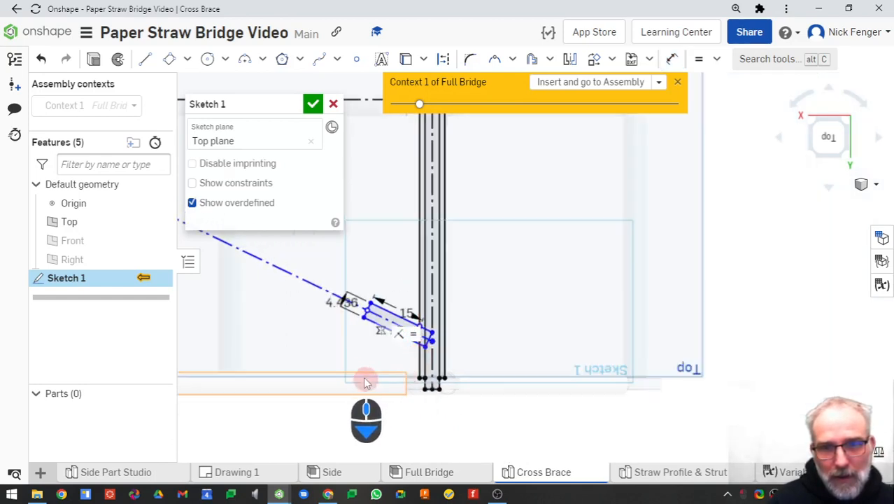
middle_drag(360, 373, 365, 362)
scroll(441, 368, up, 3)
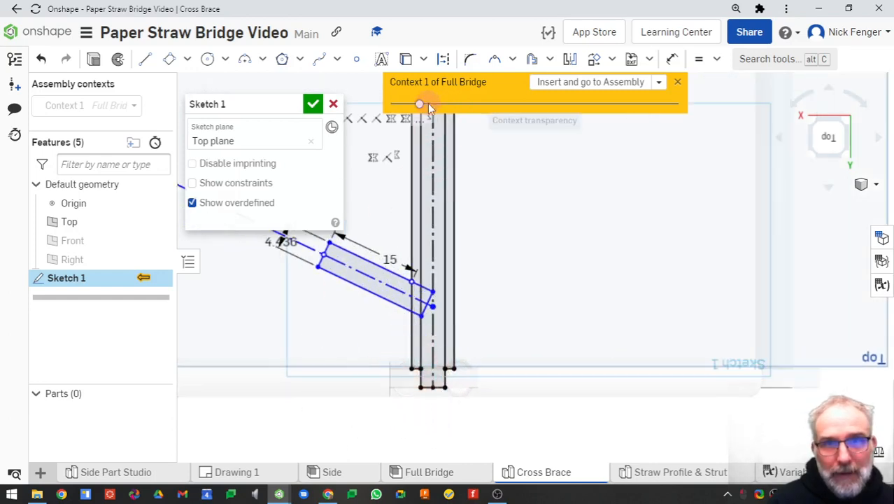
drag(419, 104, 579, 114)
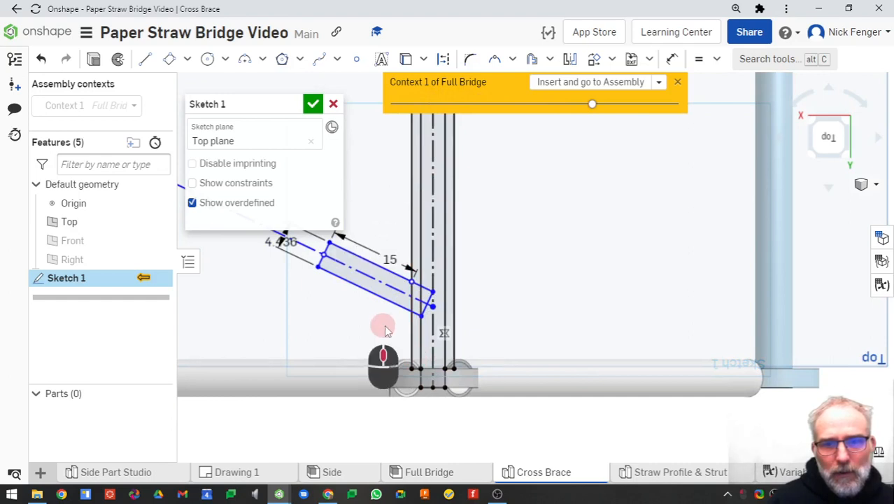
mouse_move(384, 325)
right_down()
mouse_move(413, 313)
mouse_move(432, 324)
right_up()
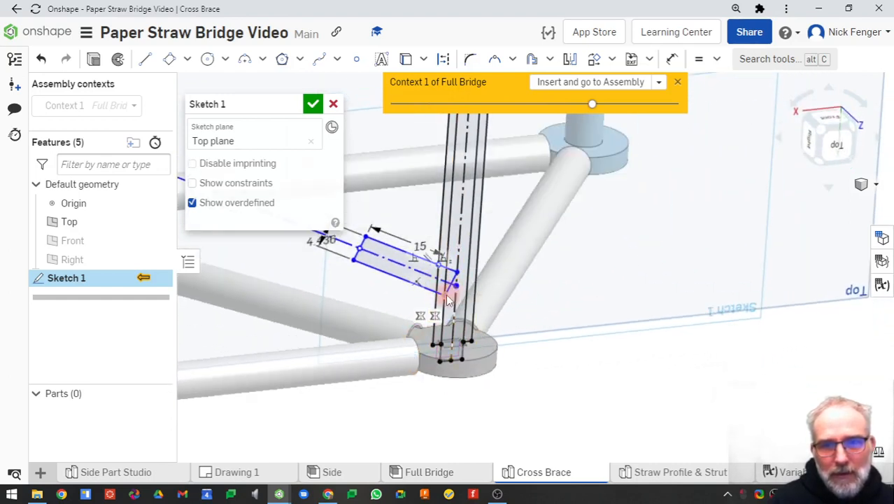
Dimension the slanted rectangle's lower corner 5 mm from the inner shoulder corner at the vertical brace's lower end
click(440, 344)
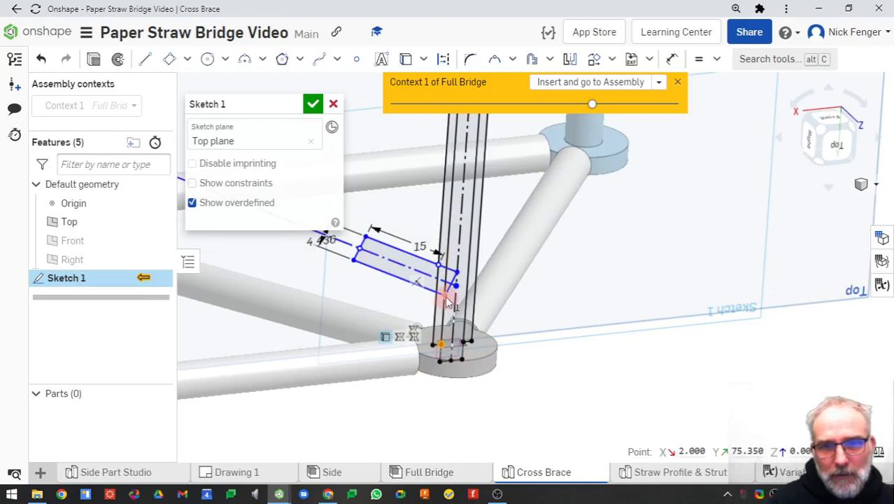
click(445, 295)
key(d)
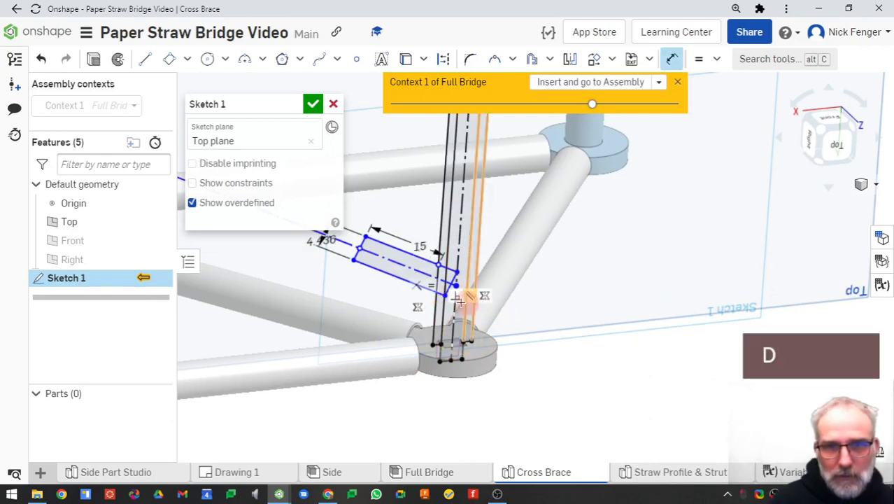
scroll(445, 295, up, 2)
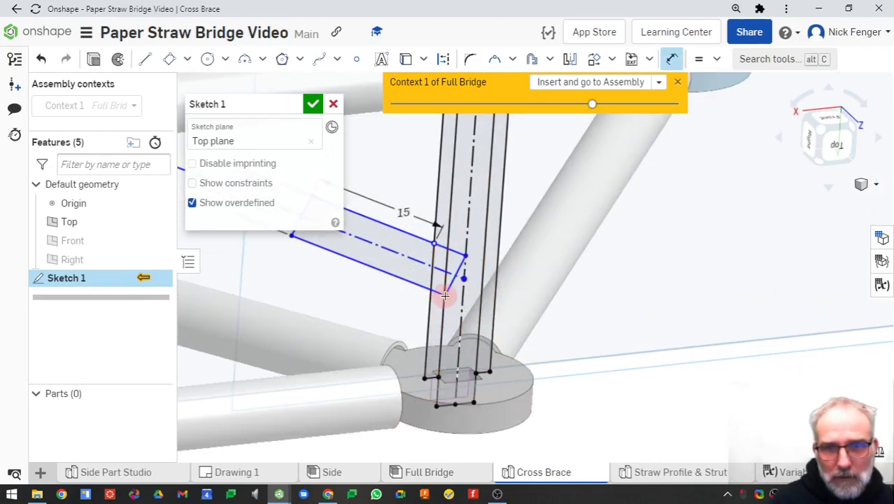
click(446, 296)
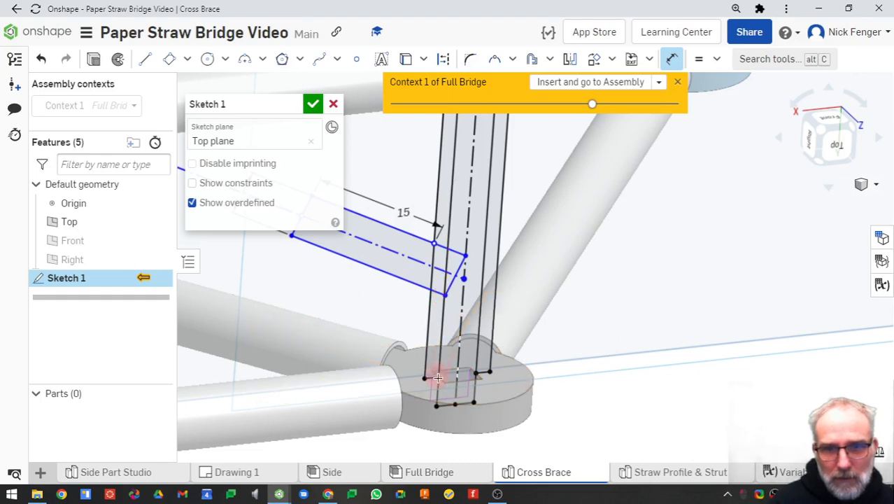
click(412, 334)
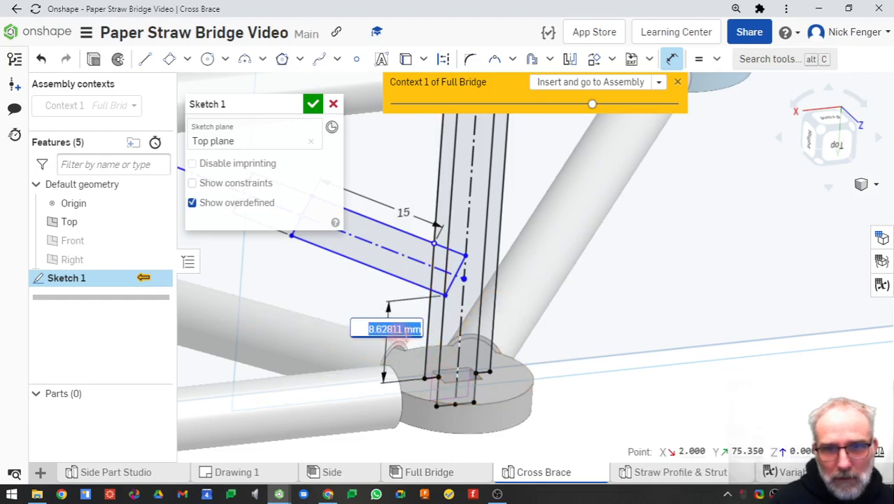
text(5)
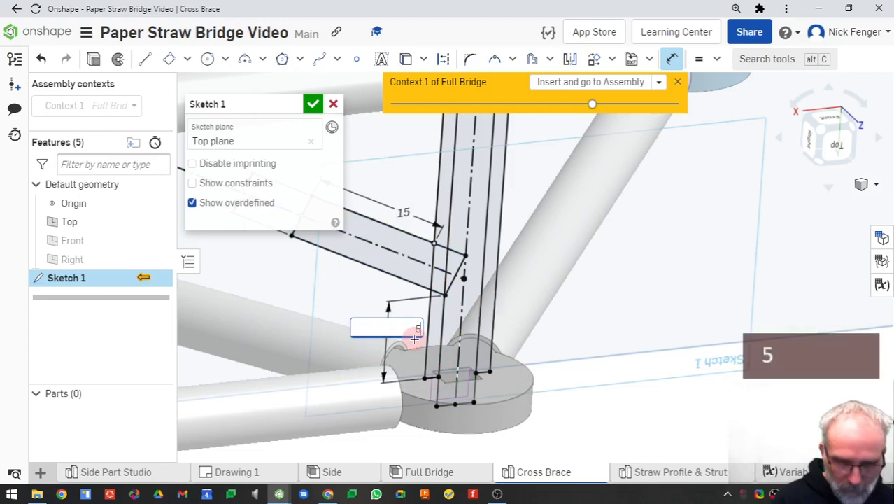
key(Return)
scroll(437, 325, down, 3)
click(479, 332)
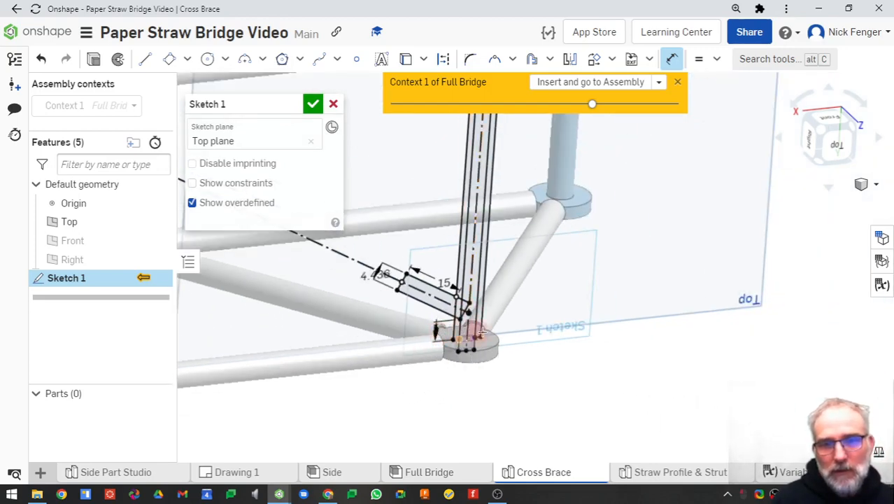
scroll(575, 314, down, 5)
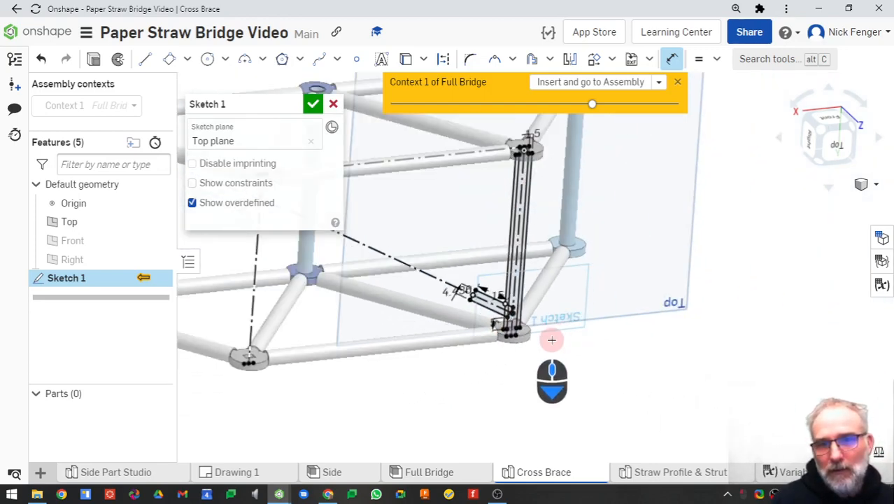
scroll(555, 329, up, 4)
scroll(468, 296, down, 3)
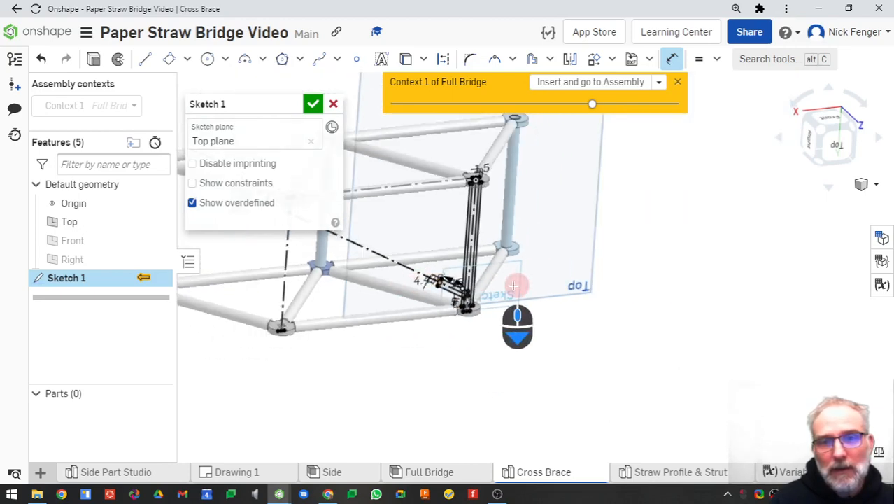
Draw a short construction line from the point on the slanted rectangle's upper edge, perpendicular to the diagonal construction line and ending on it
key(n)
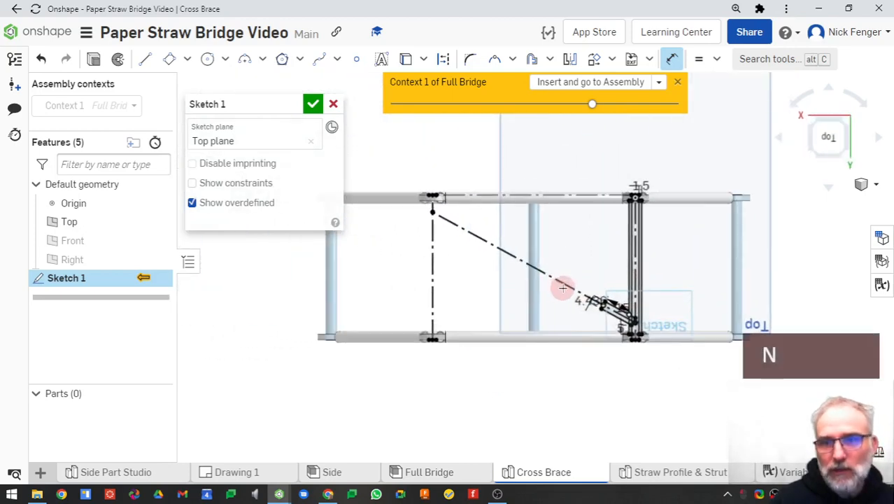
scroll(638, 320, up, 5)
middle_drag(540, 353, 464, 340)
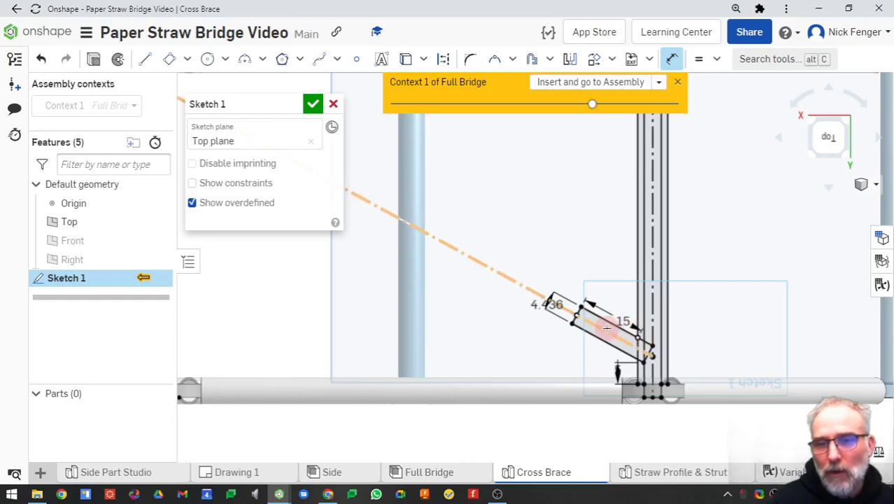
scroll(560, 322, up, 3)
middle_drag(593, 321, 570, 274)
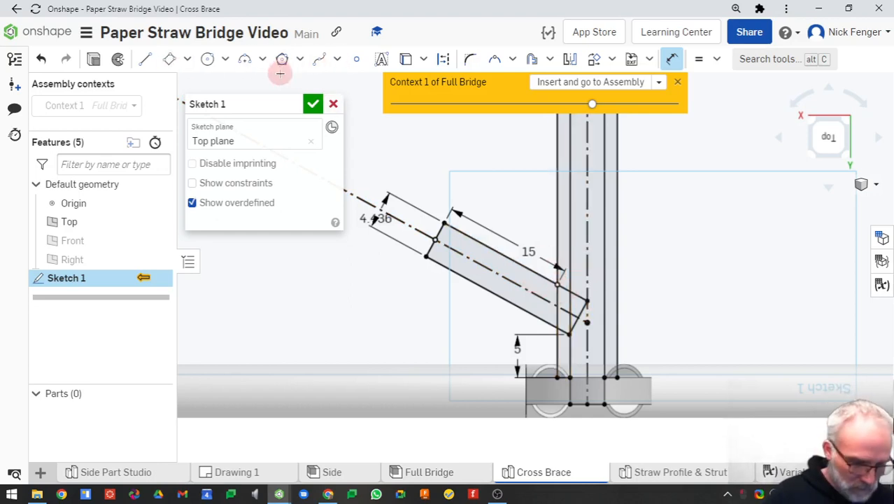
key(q)
key(l)
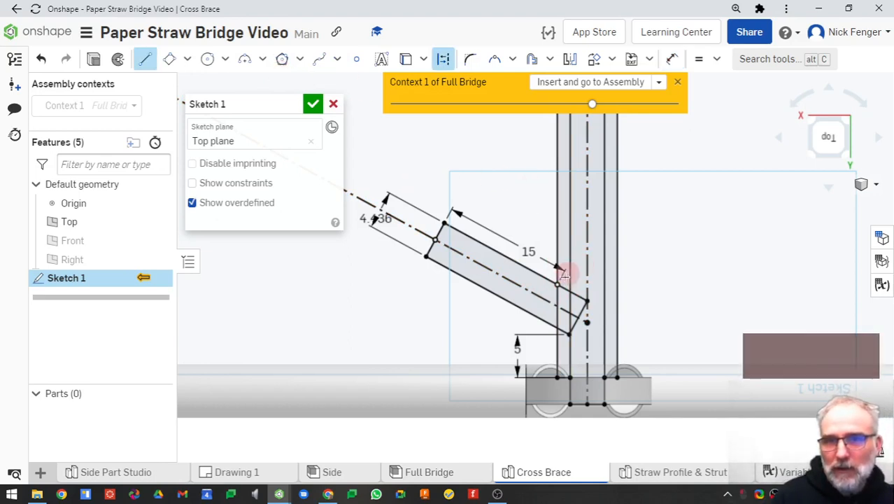
click(146, 59)
click(147, 61)
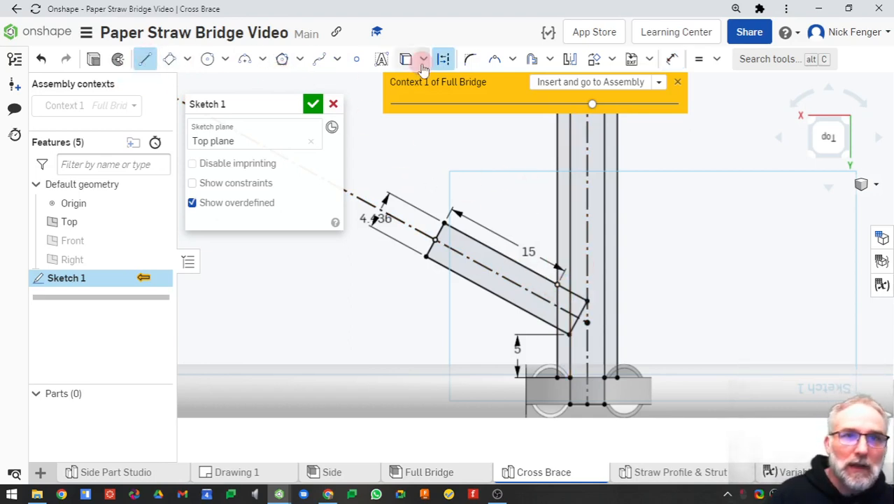
click(443, 62)
click(557, 285)
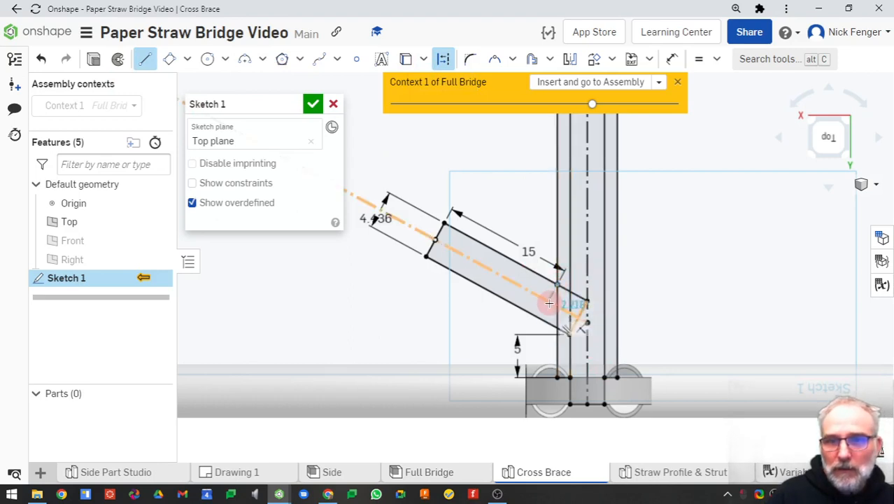
click(549, 303)
key(Escape)
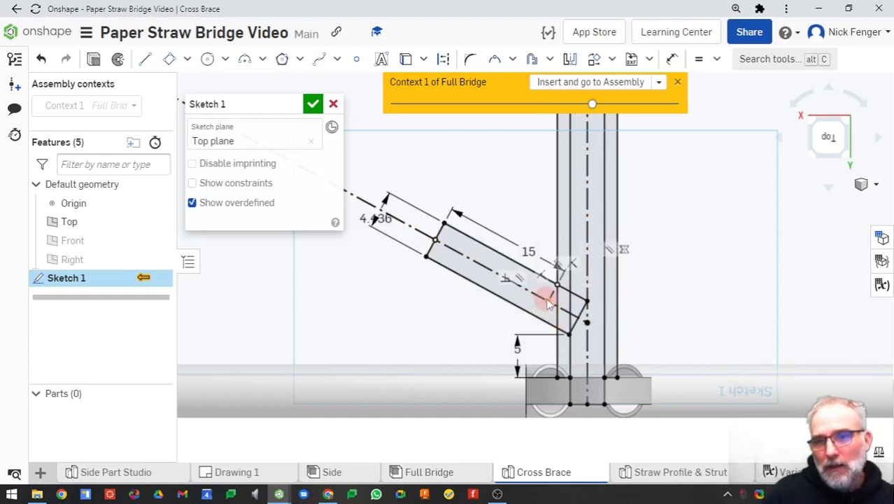
Place a sketch point where the short perpendicular construction line meets the diagonal construction line
scroll(537, 304, up, 3)
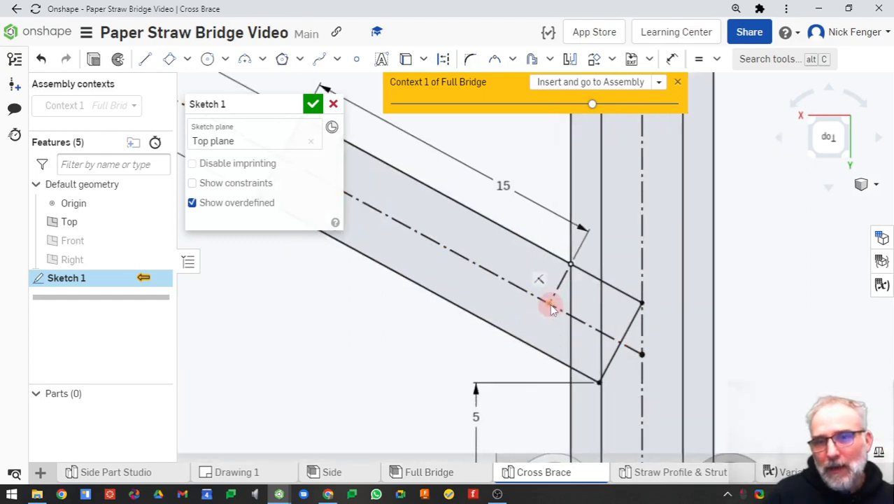
scroll(550, 302, down, 3)
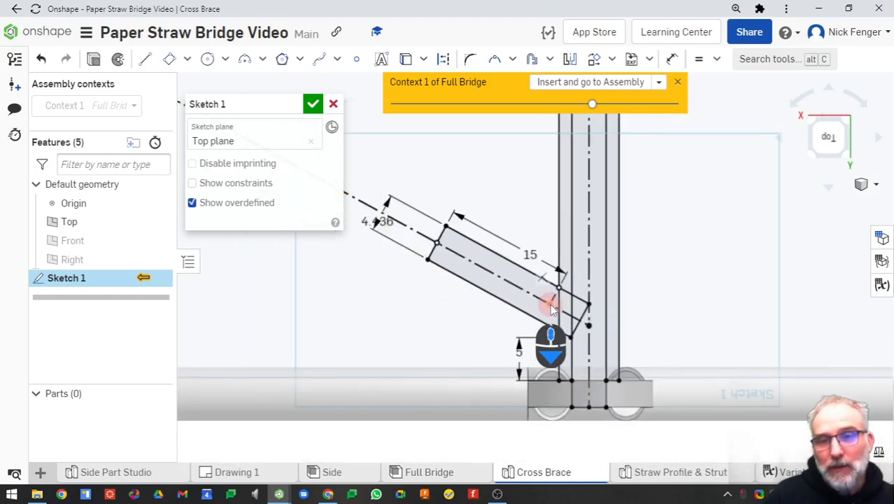
scroll(550, 301, up, 1)
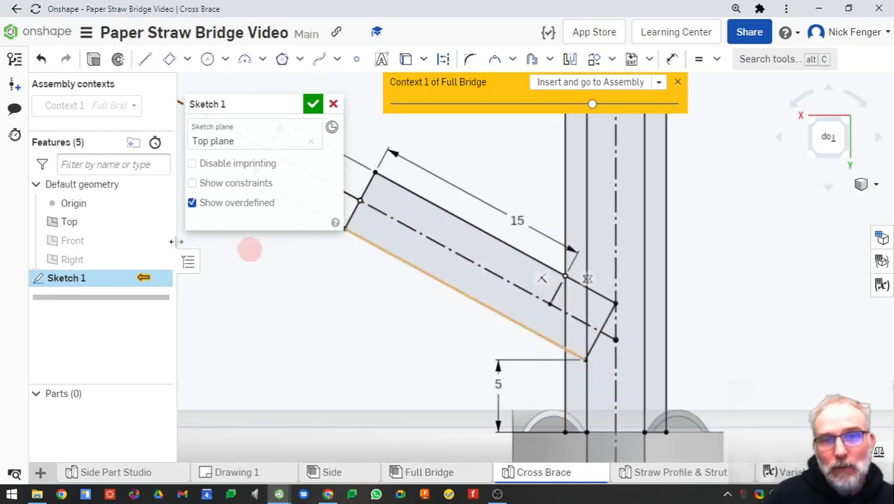
scroll(440, 316, down, 4)
scroll(378, 311, down, 3)
scroll(301, 184, up, 3)
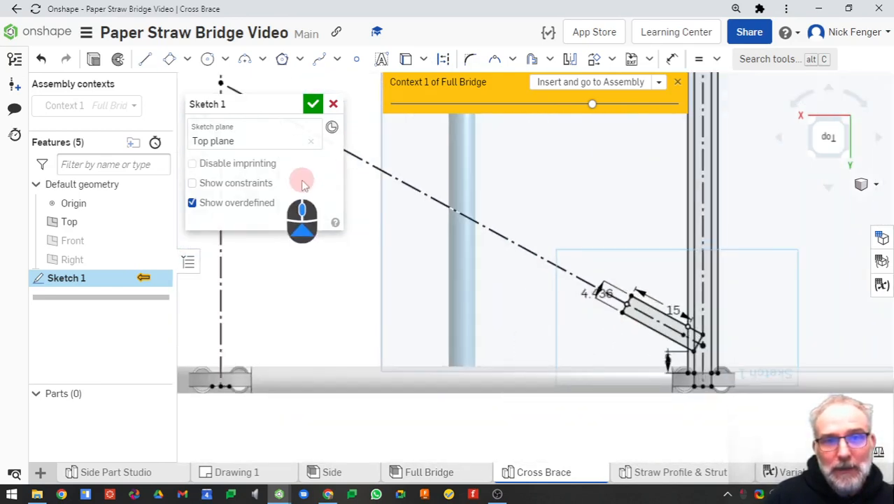
scroll(637, 344, up, 2)
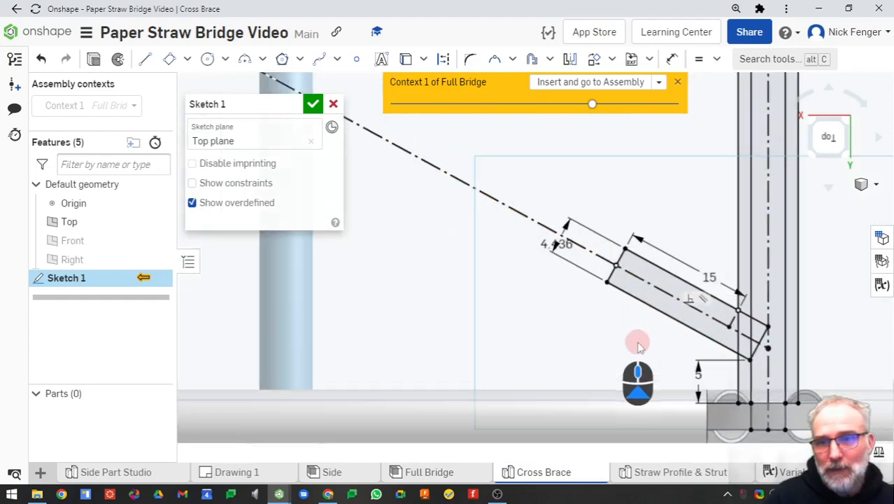
scroll(531, 370, up, 2)
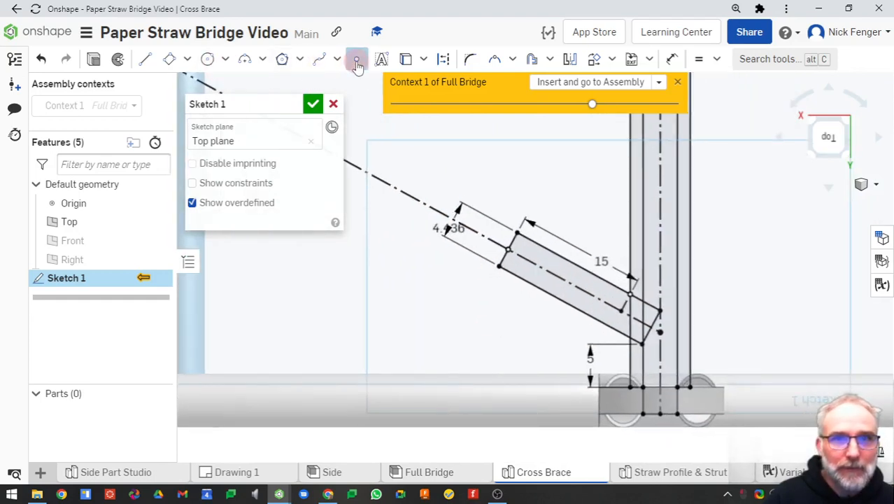
click(357, 61)
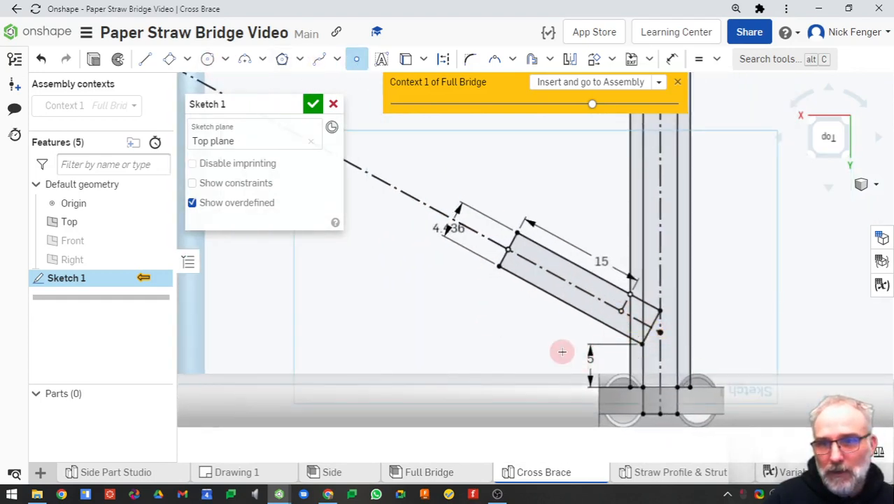
scroll(583, 335, down, 3)
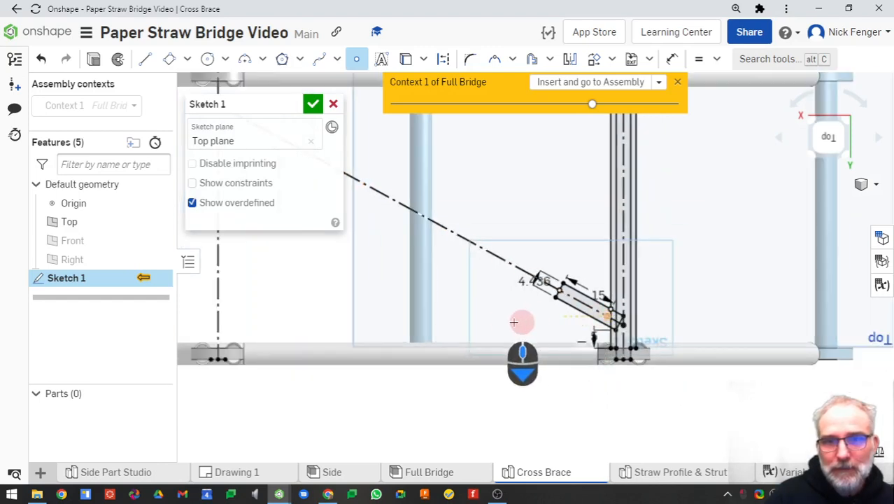
scroll(588, 334, down, 1)
key(Escape)
scroll(525, 299, down, 2)
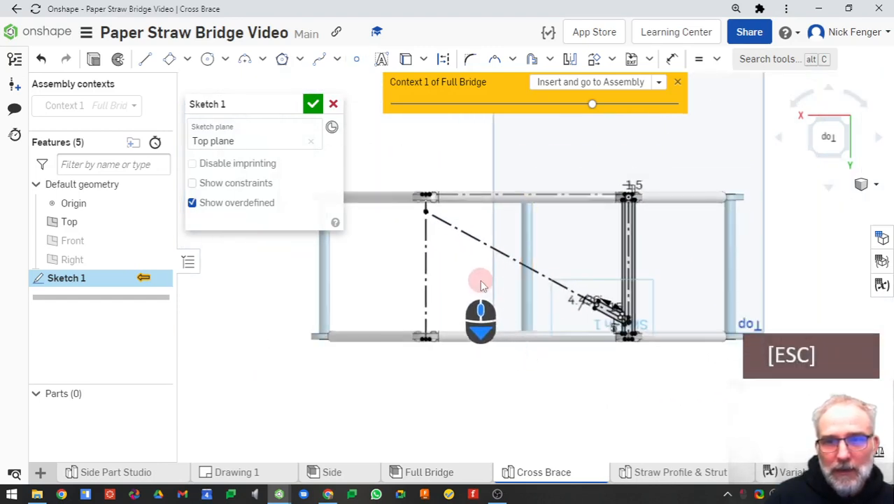
scroll(566, 294, up, 3)
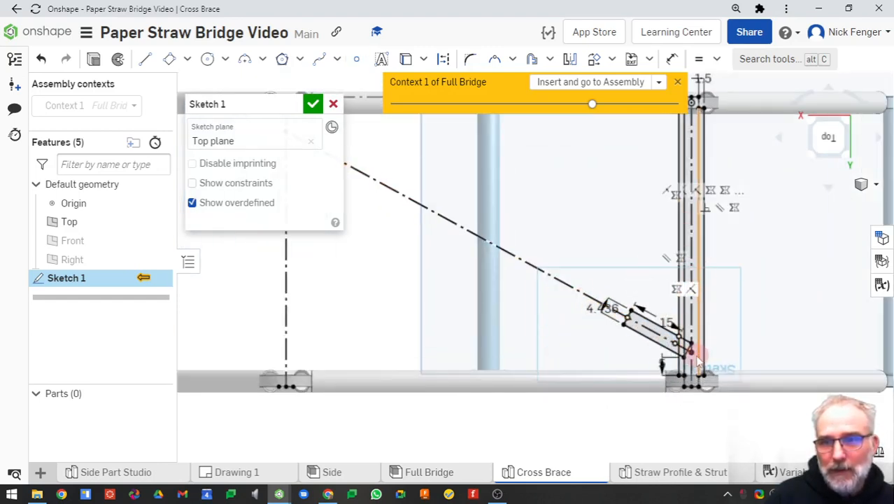
scroll(655, 338, down, 2)
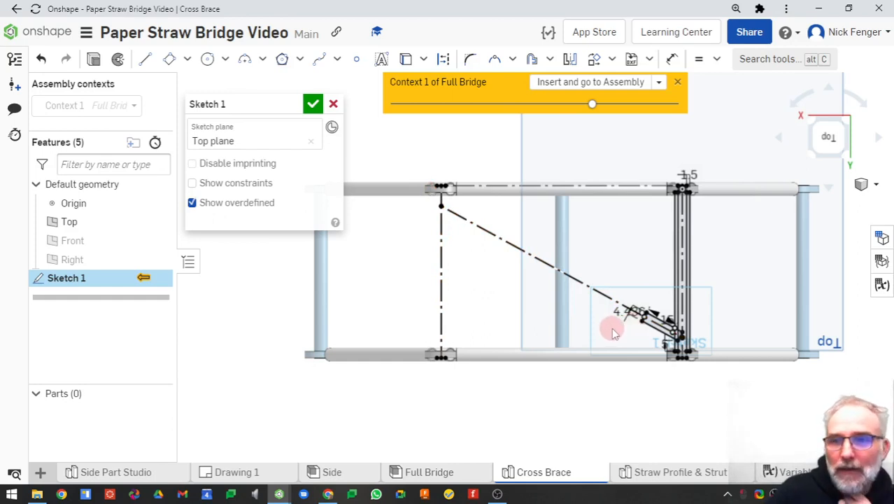
scroll(612, 333, up, 4)
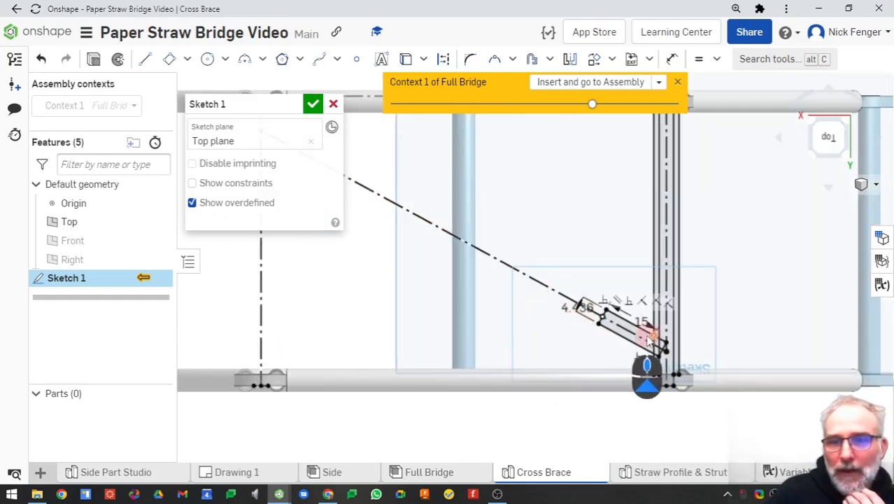
scroll(602, 352, down, 5)
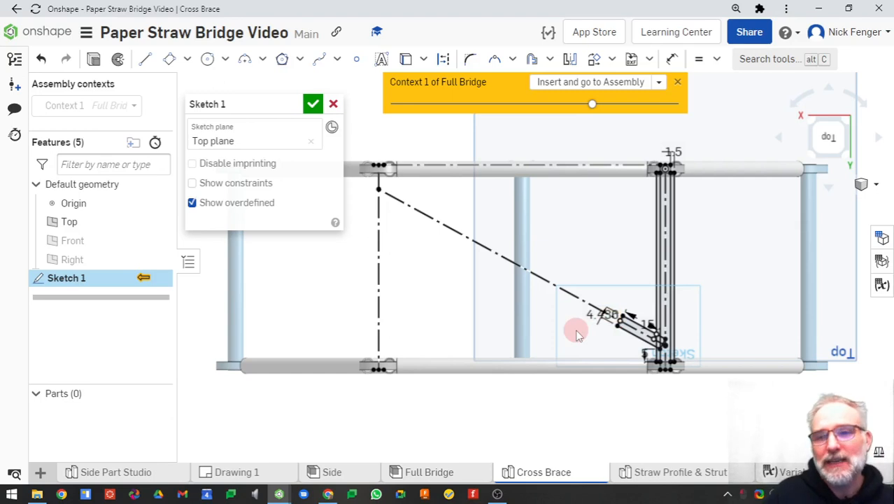
Draw a vertical construction line about 80 long from the upper horizontal construction line's midpoint down to the lower rail, over the middle strut
scroll(623, 335, up, 3)
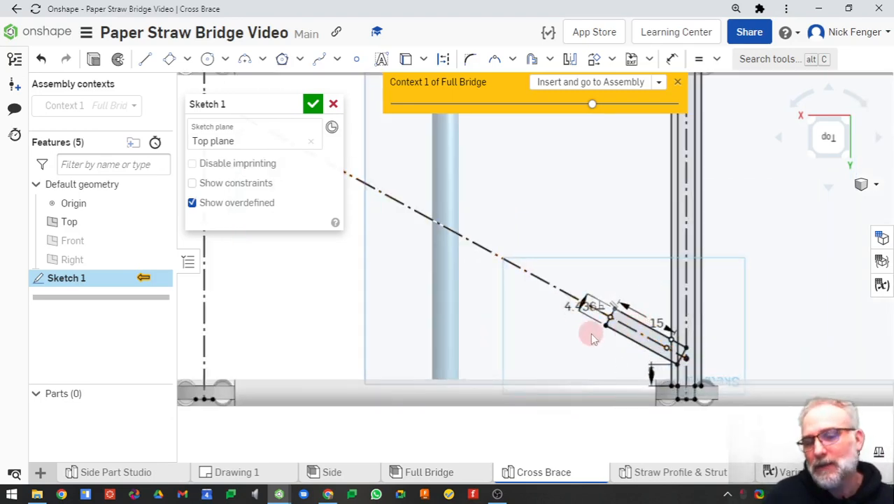
scroll(434, 281, down, 2)
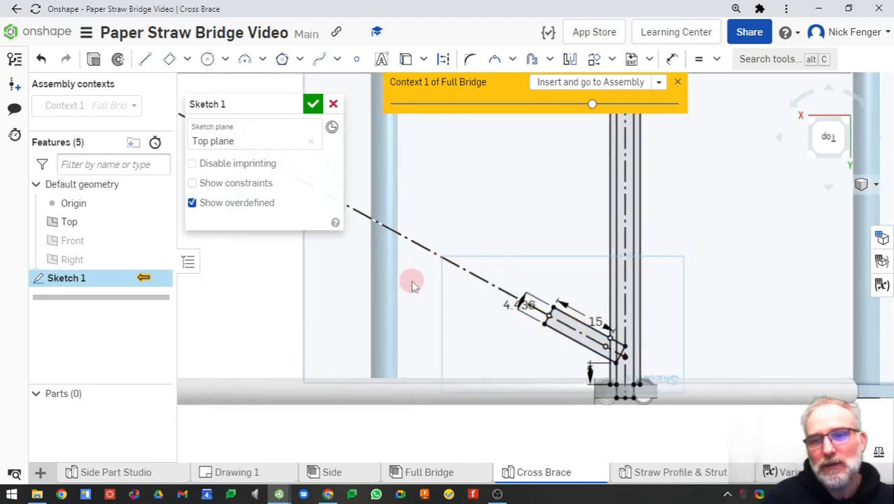
scroll(549, 260, down, 3)
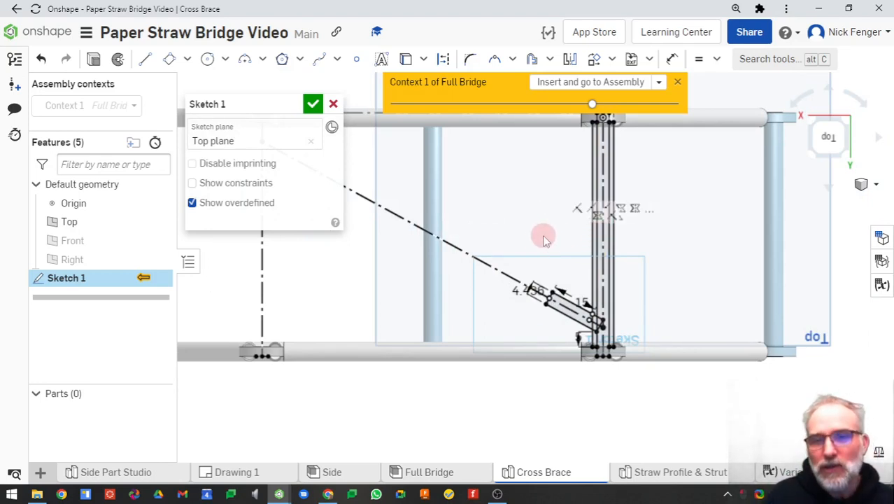
scroll(545, 239, down, 3)
scroll(550, 286, up, 3)
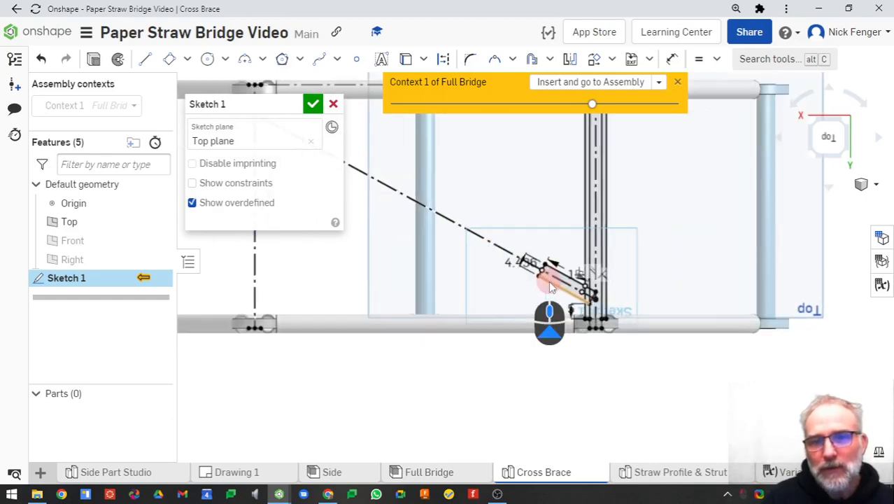
middle_drag(365, 240, 441, 259)
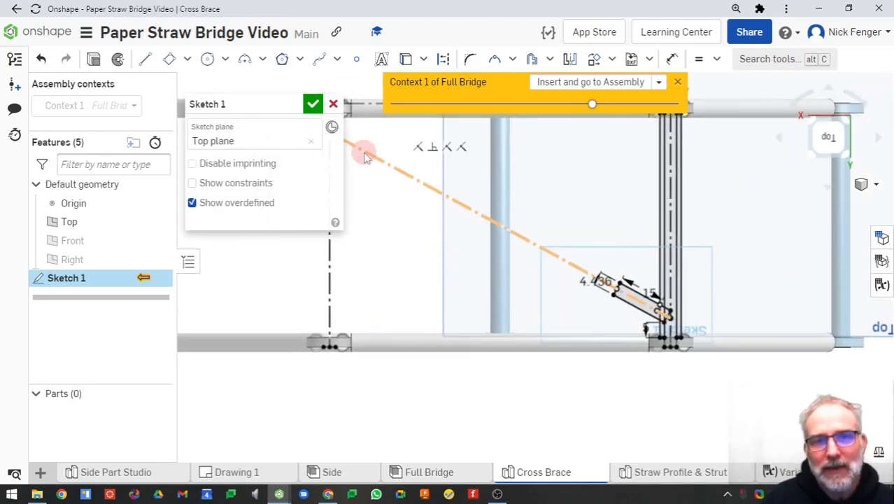
scroll(585, 321, down, 3)
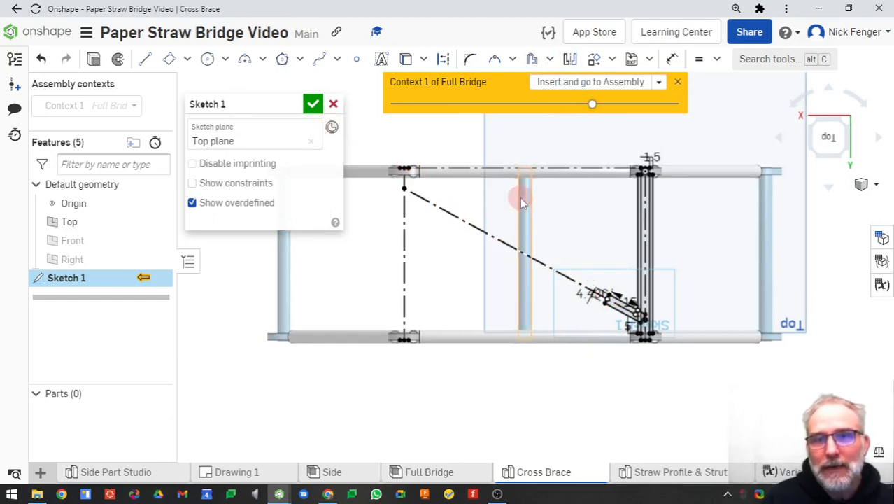
key(q)
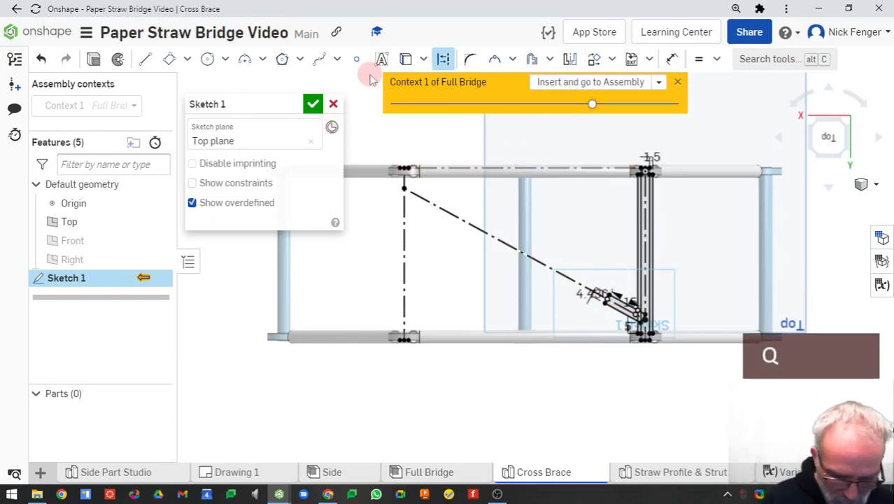
click(524, 165)
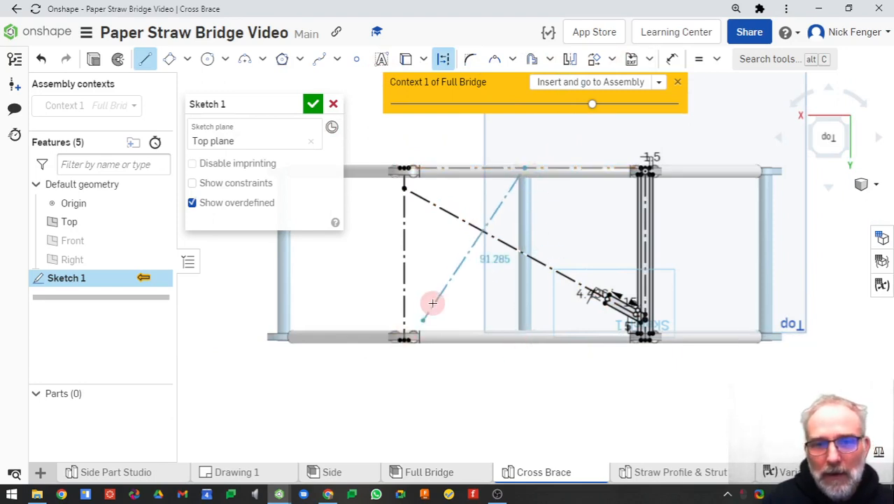
scroll(448, 299, down, 3)
scroll(473, 301, up, 3)
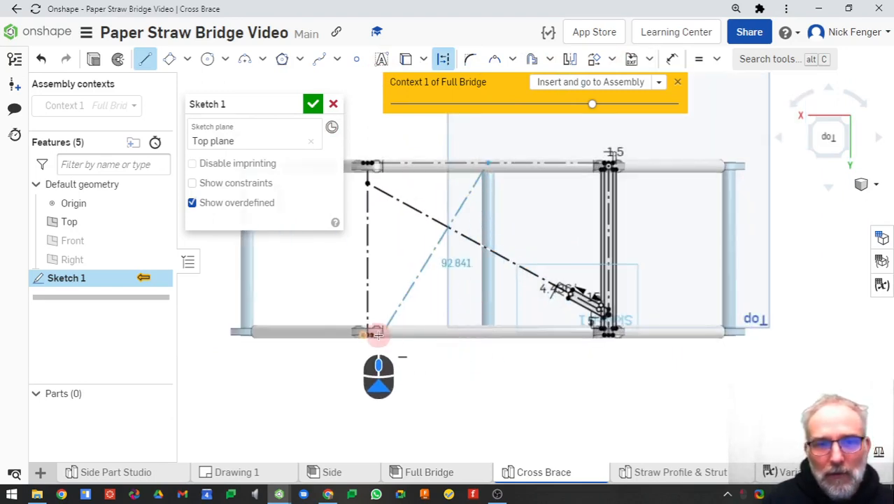
scroll(370, 335, up, 3)
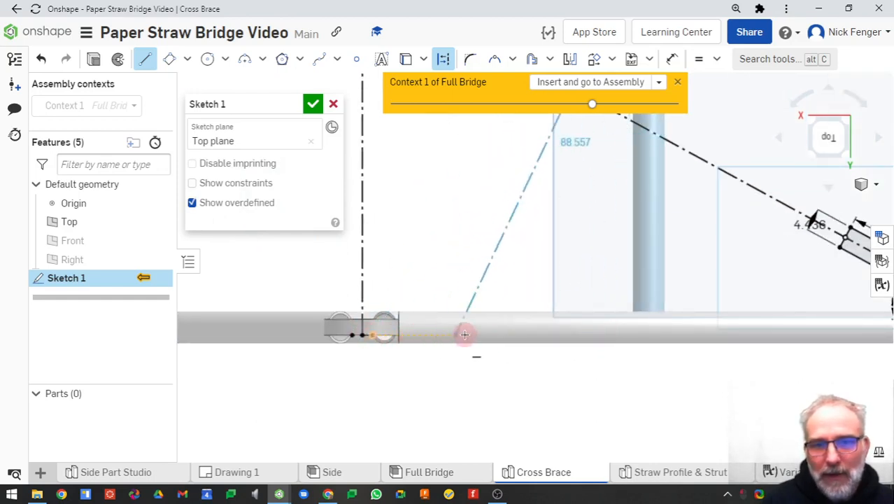
click(670, 328)
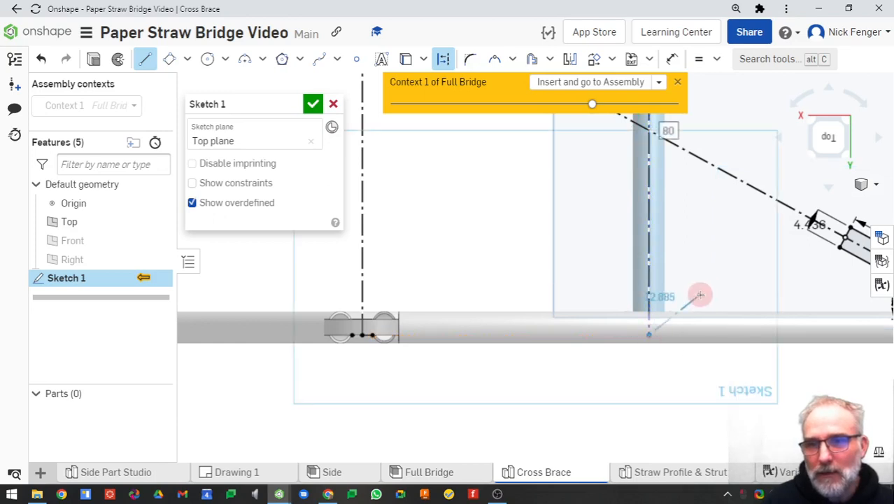
key(Escape)
Try to mirror the point on the diagonal brace's centerline about the vertical middle construction line
scroll(692, 311, down, 5)
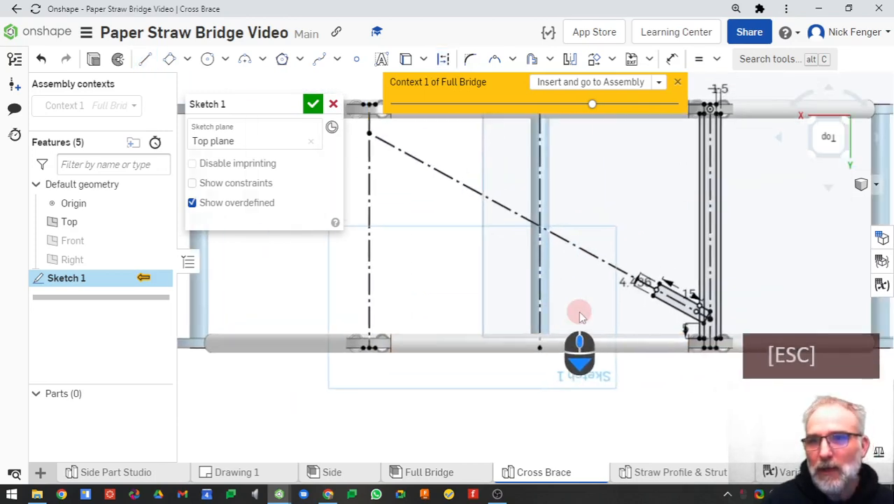
scroll(668, 292, up, 3)
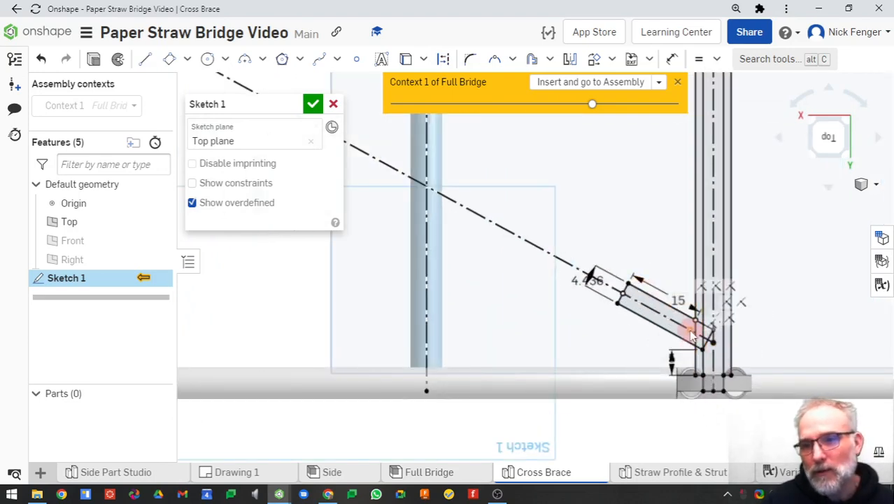
click(570, 59)
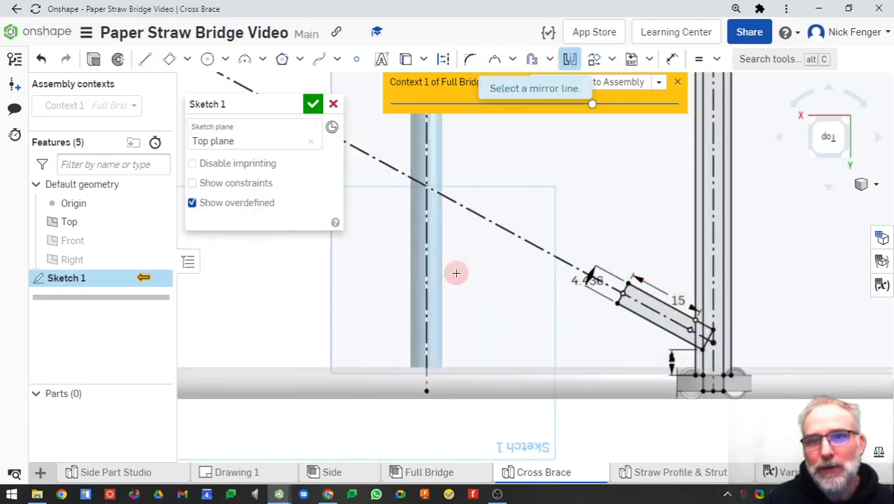
click(426, 254)
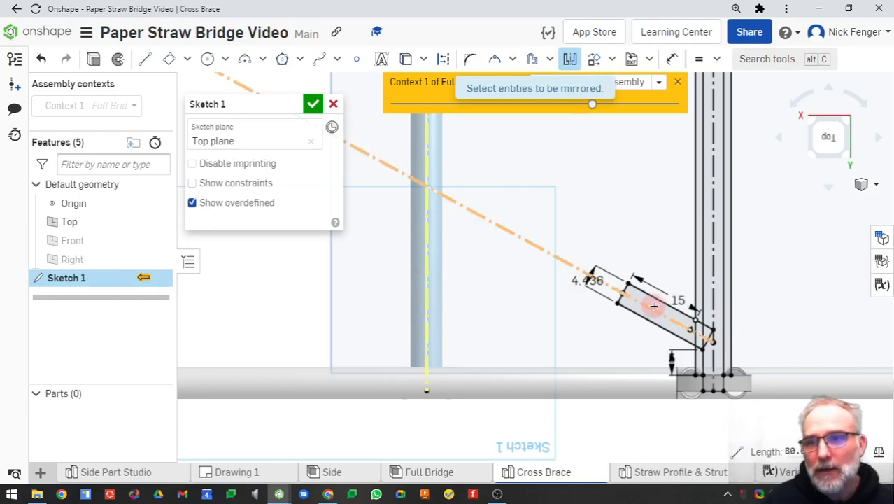
click(689, 329)
scroll(500, 306, down, 5)
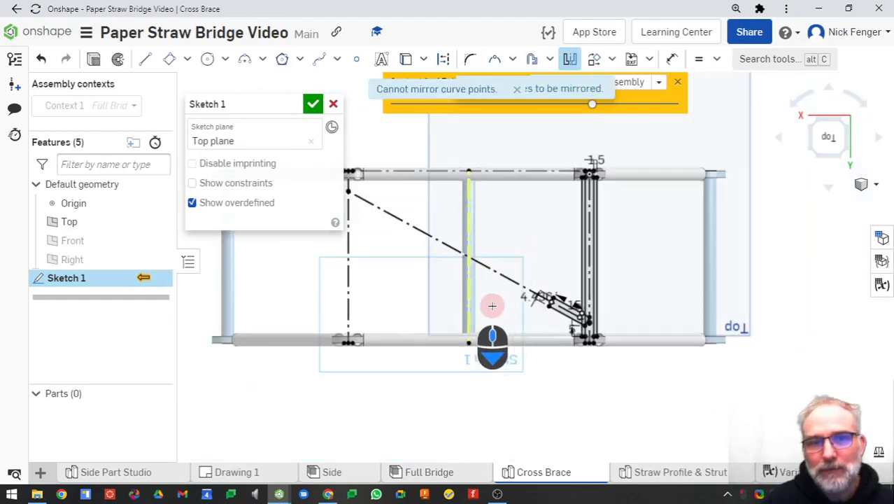
scroll(432, 320, up, 3)
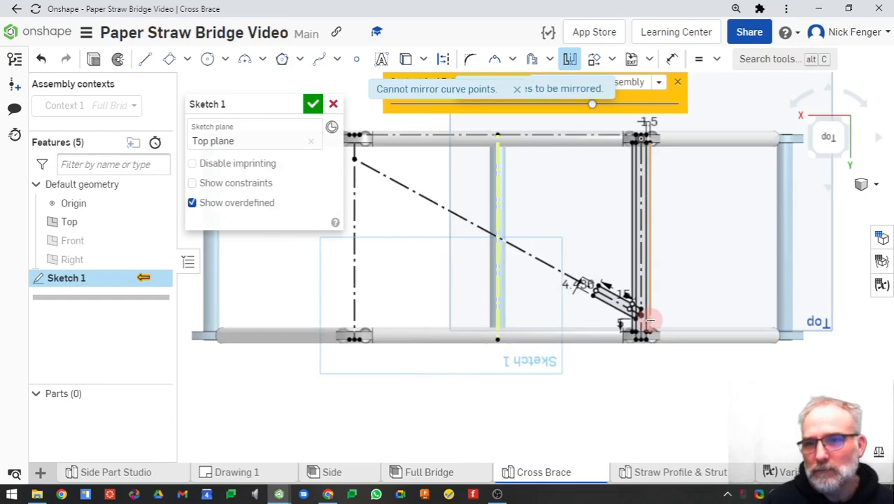
scroll(639, 319, up, 5)
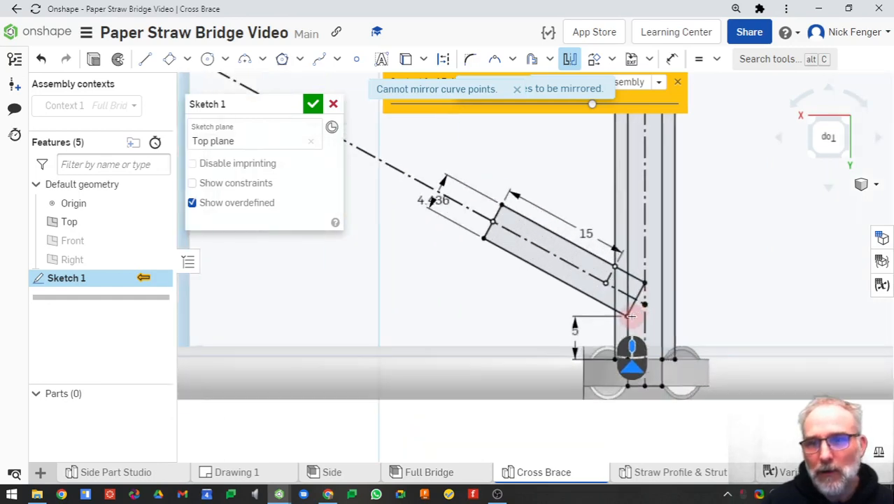
scroll(477, 304, down, 8)
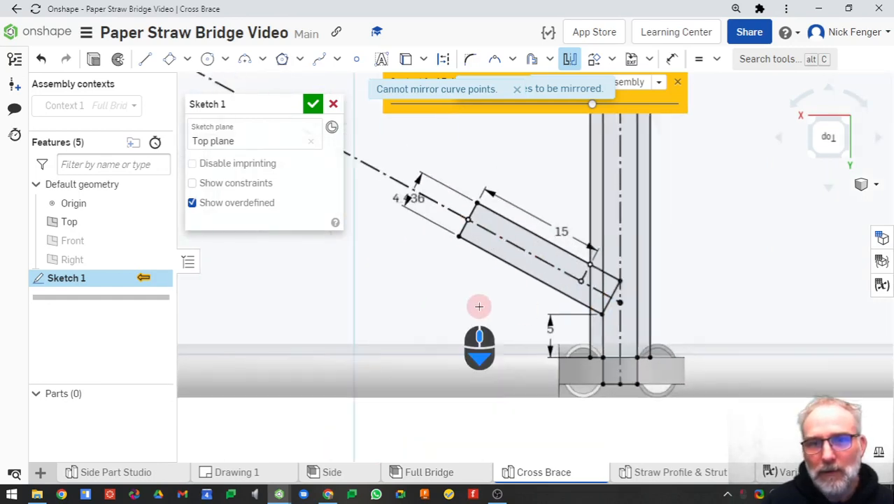
middle_drag(522, 317, 582, 323)
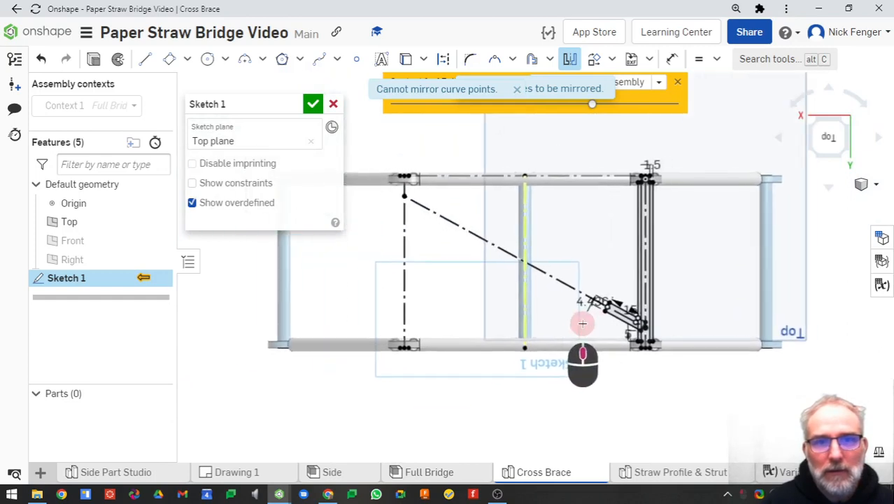
click(517, 89)
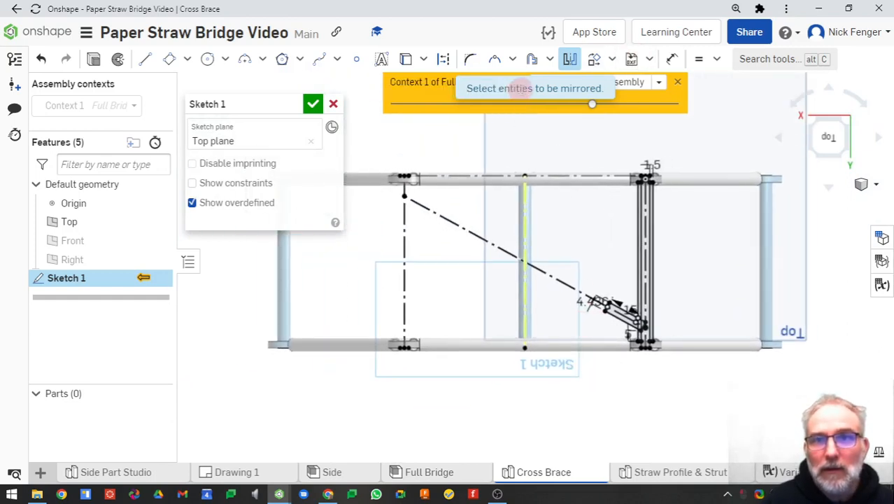
Retry mirroring the point where the short perpendicular line meets the brace's centerline, and leave the Mirror command
scroll(635, 304, up, 6)
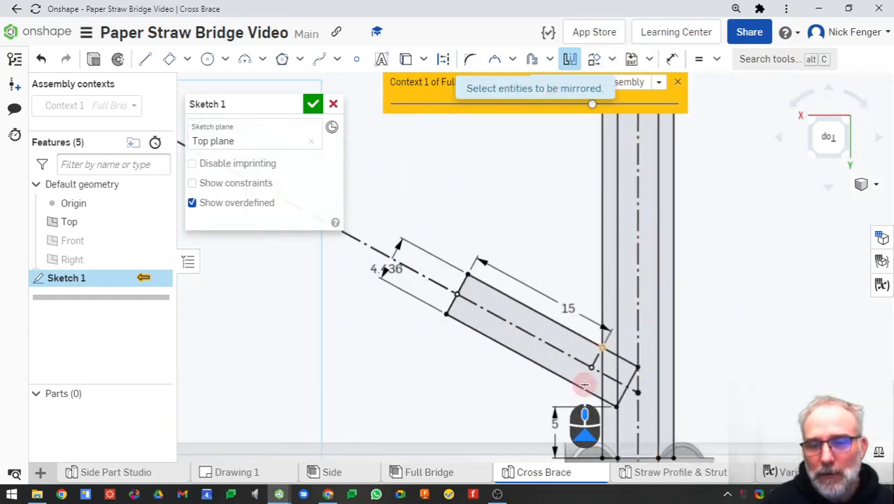
click(591, 368)
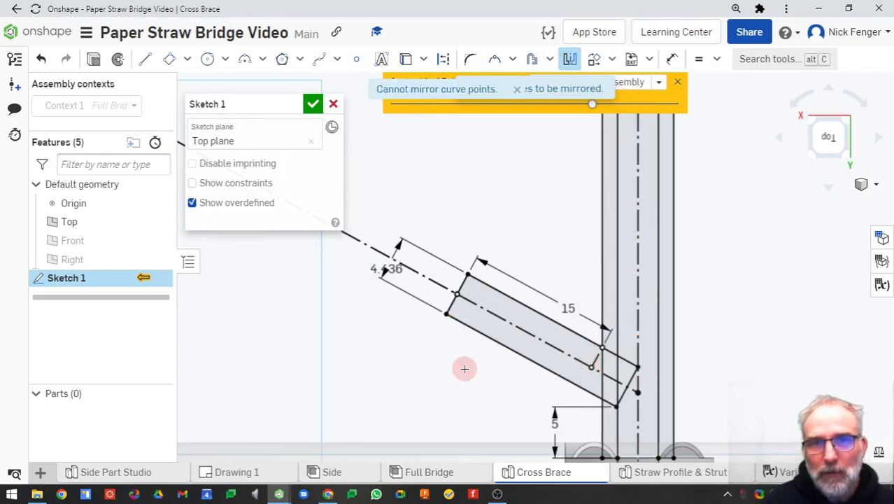
click(517, 91)
scroll(398, 176, down, 3)
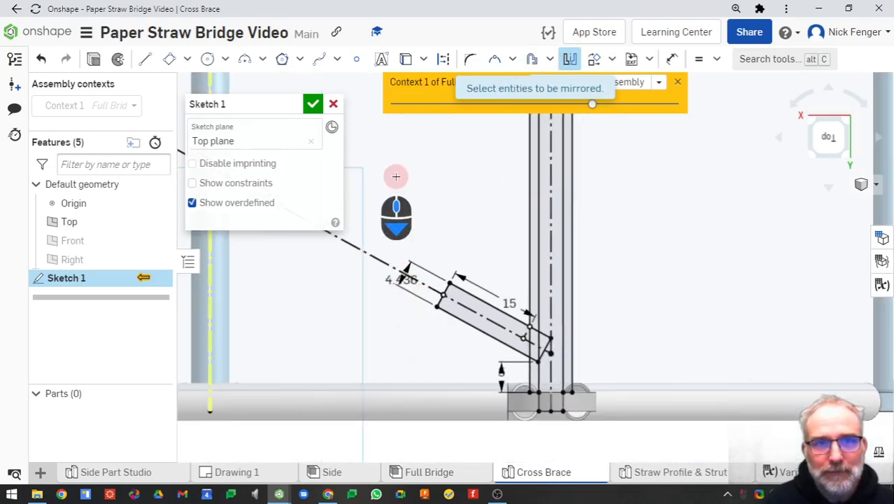
click(570, 61)
Restart Mirror with the middle construction line as mirror line and try once more to select the brace's inner centerline point
scroll(456, 348, down, 3)
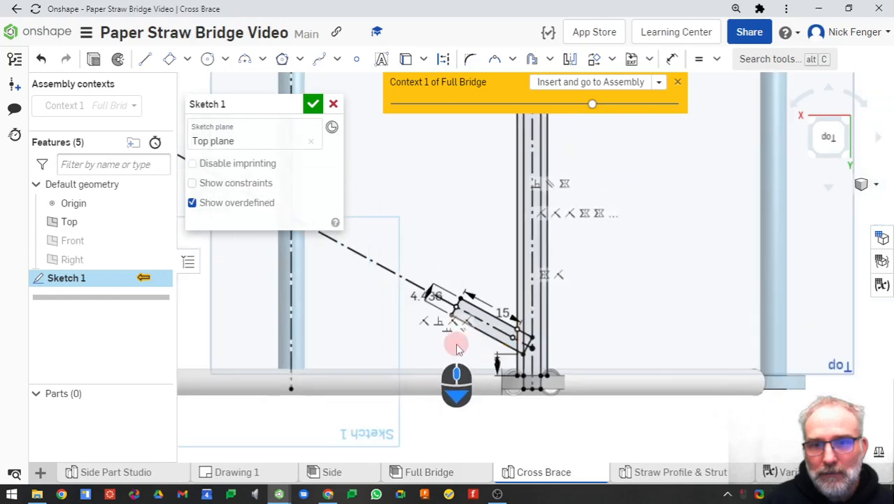
key(n)
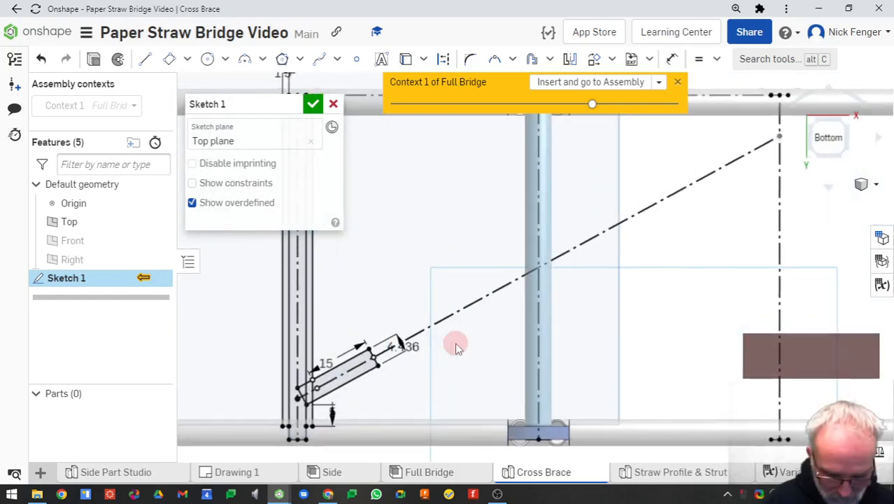
middle_drag(693, 390, 624, 354)
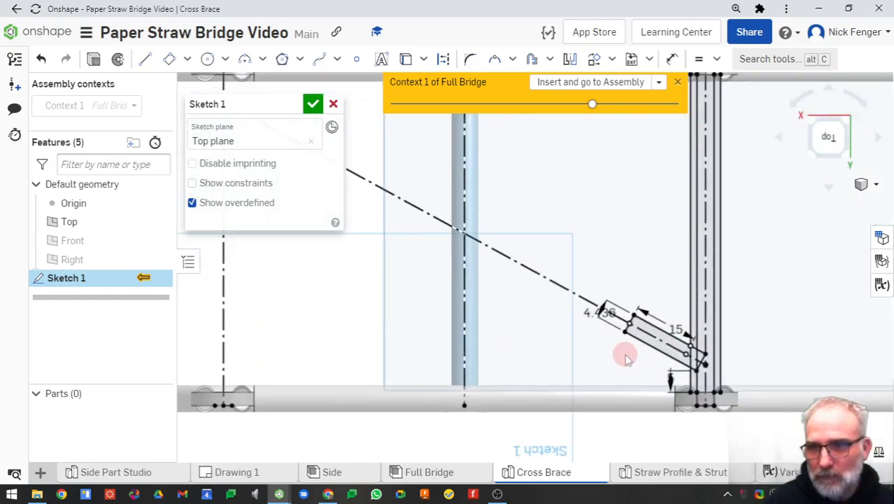
scroll(625, 353, up, 3)
scroll(567, 344, down, 4)
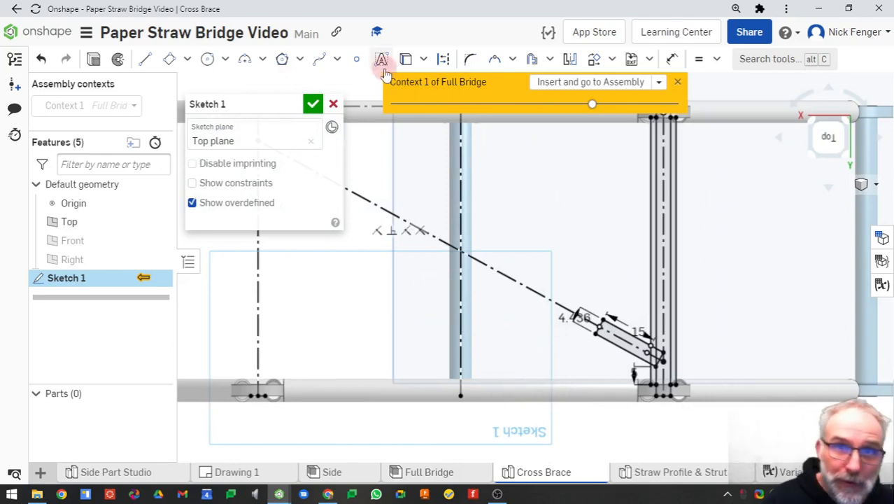
click(570, 58)
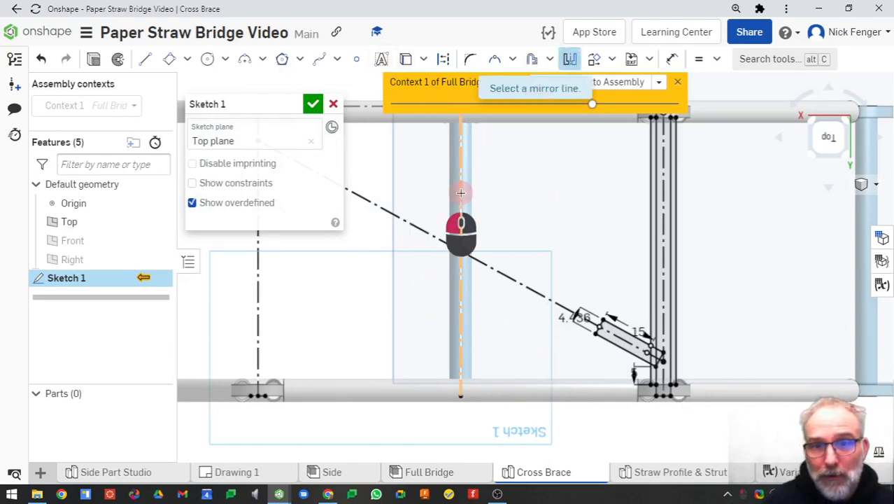
click(461, 193)
scroll(633, 331, down, 3)
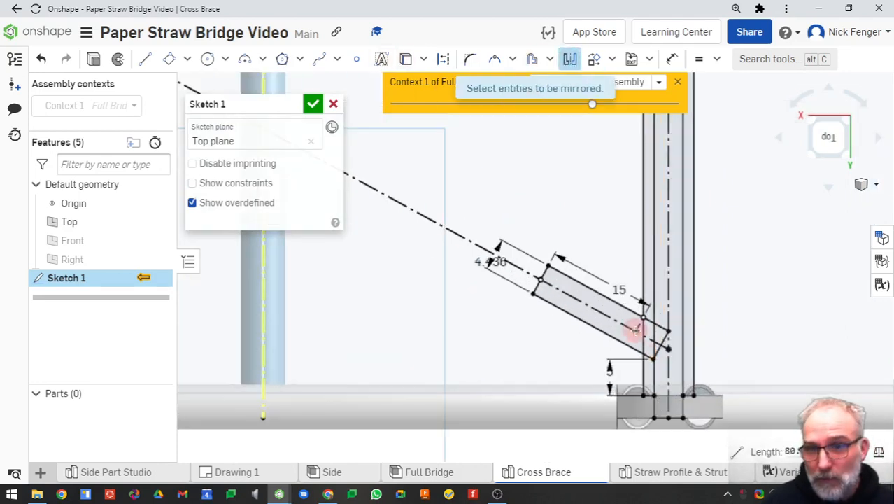
click(634, 330)
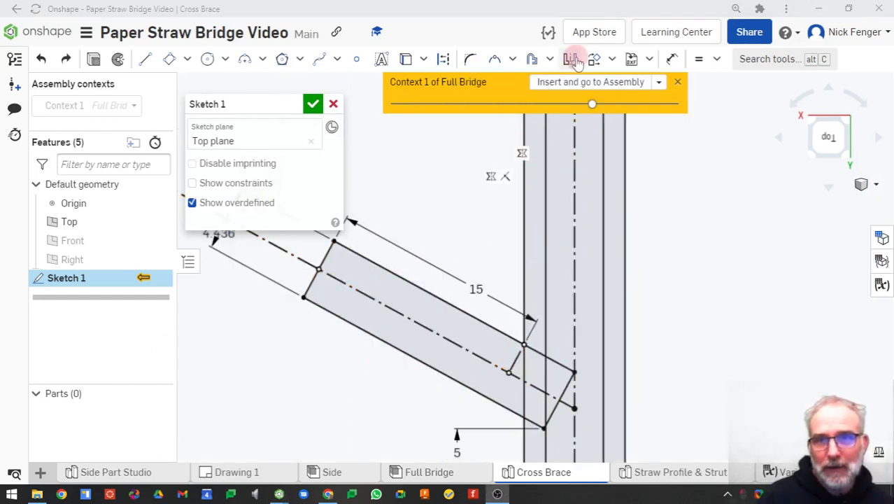
Redo the undone vertical construction line over the middle strut
scroll(455, 280, down, 3)
scroll(325, 326, down, 3)
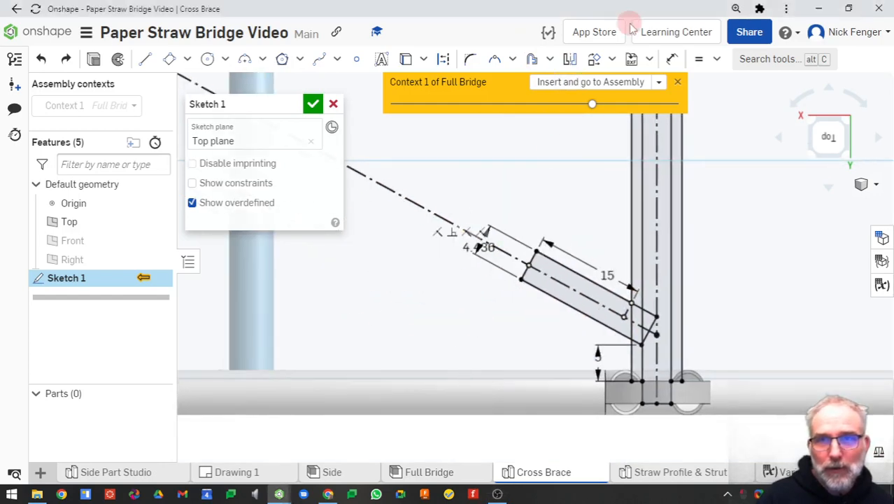
click(570, 62)
scroll(438, 306, down, 3)
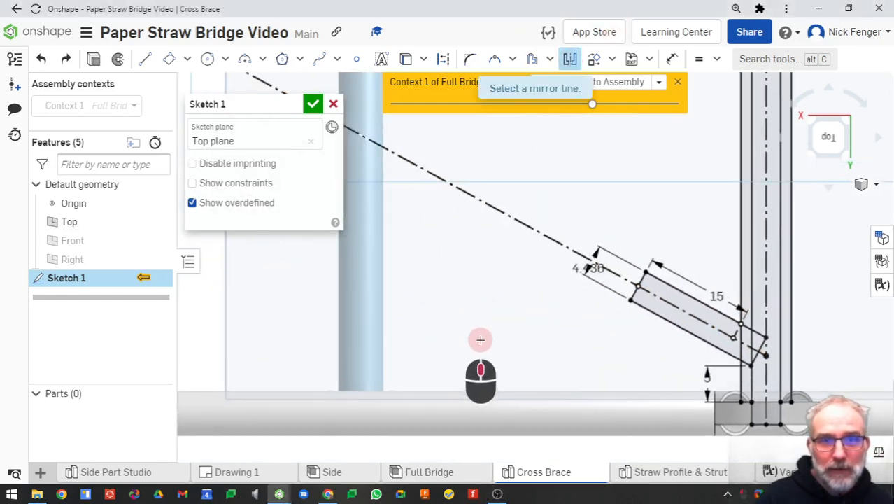
scroll(437, 306, down, 3)
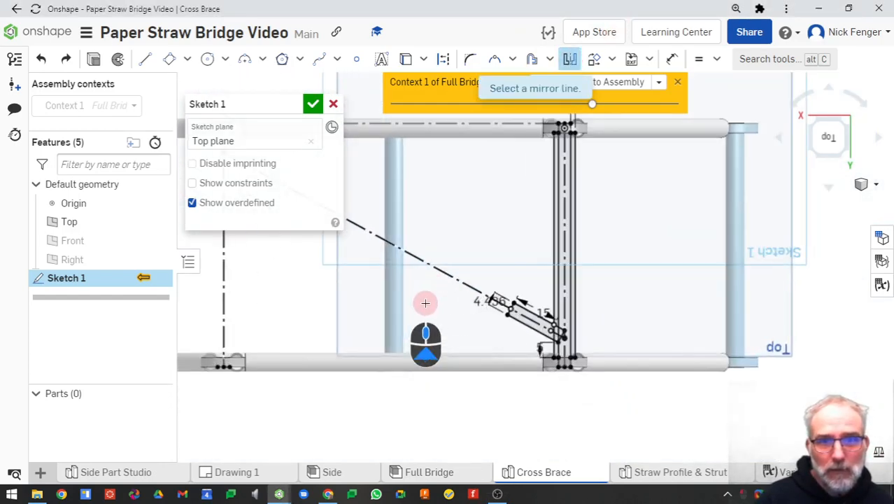
key(ctrl+y)
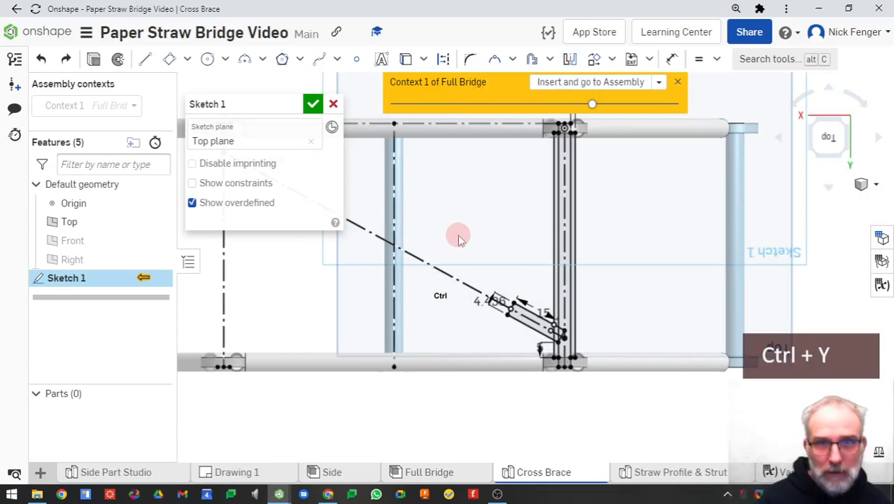
Mirror the two end points of the short perpendicular line on the brace's end about the middle construction line and finish the sketch
click(570, 59)
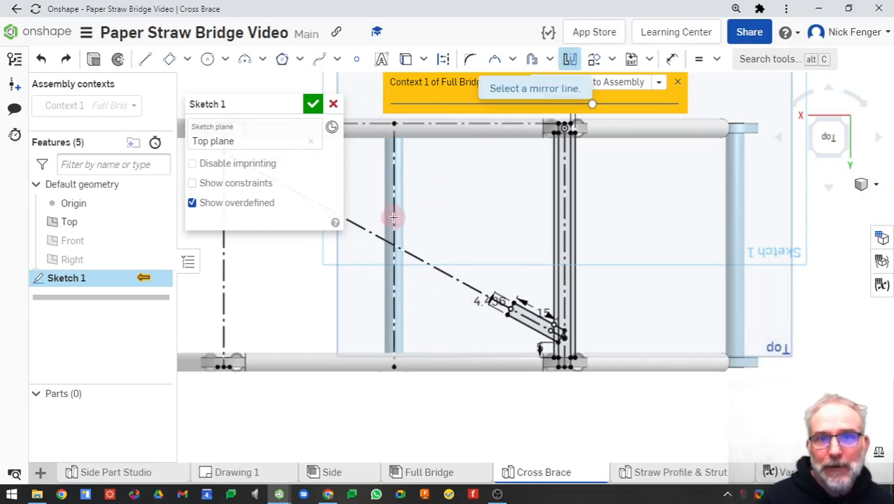
click(393, 204)
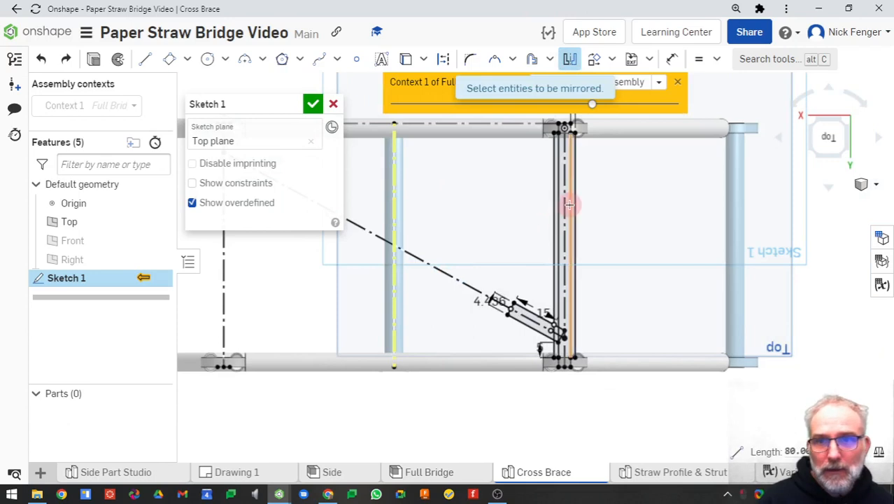
scroll(564, 328, up, 3)
scroll(564, 327, up, 3)
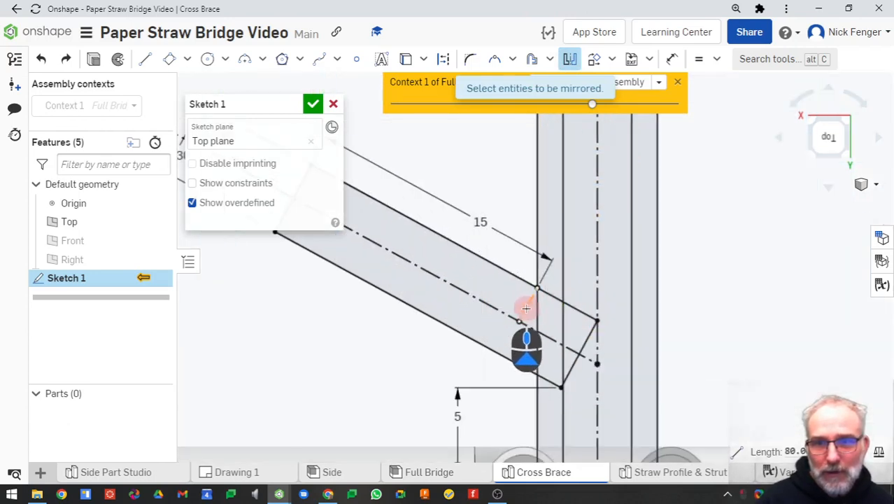
scroll(340, 310, down, 5)
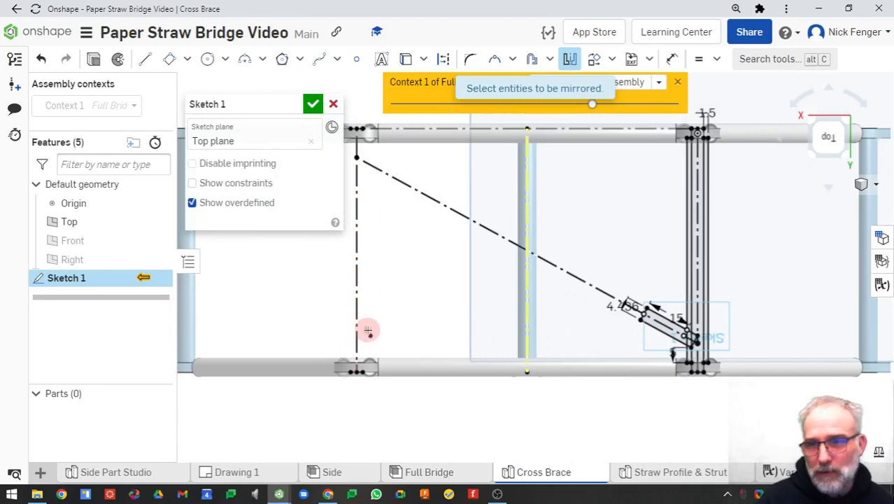
scroll(689, 342, up, 3)
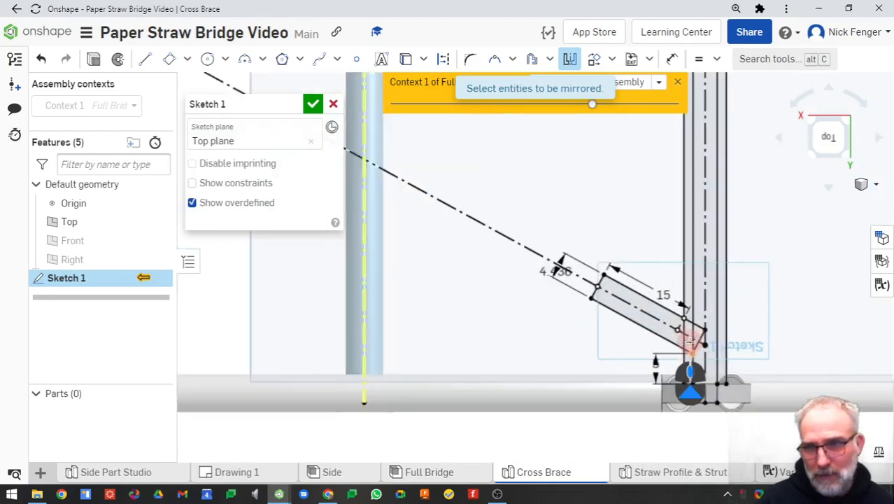
scroll(521, 344, down, 4)
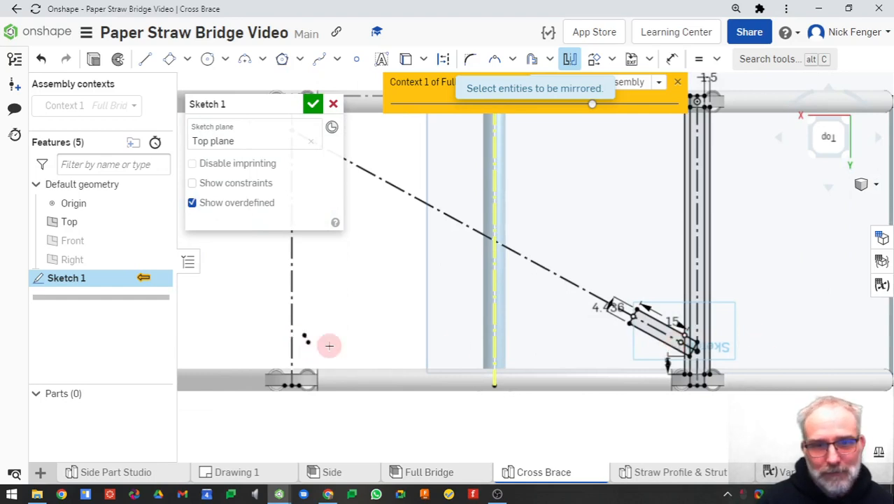
scroll(309, 342, up, 3)
scroll(708, 335, down, 3)
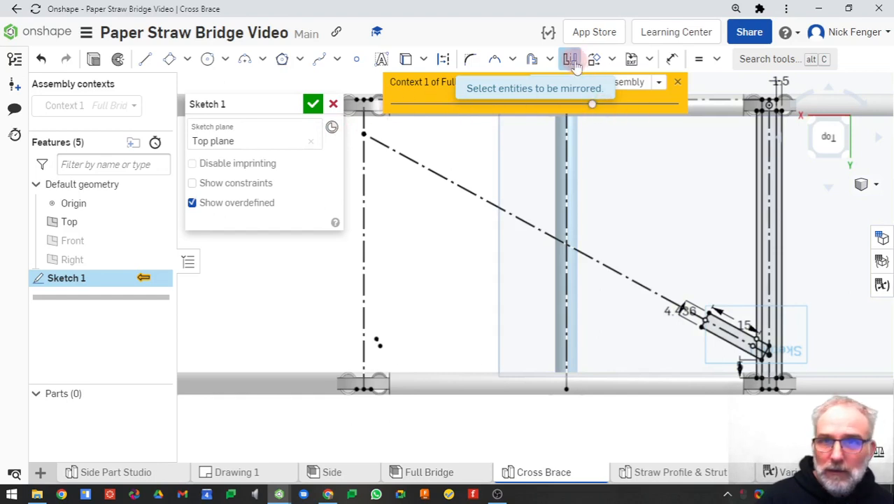
click(314, 105)
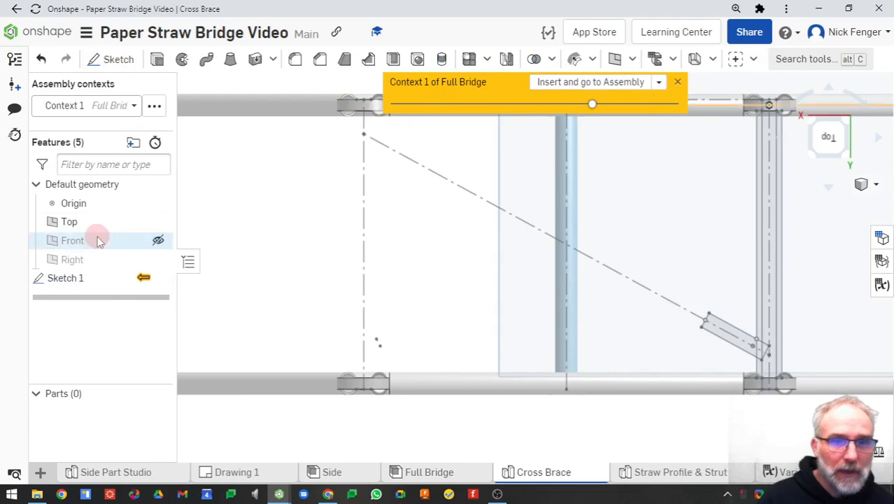
scroll(449, 273, down, 3)
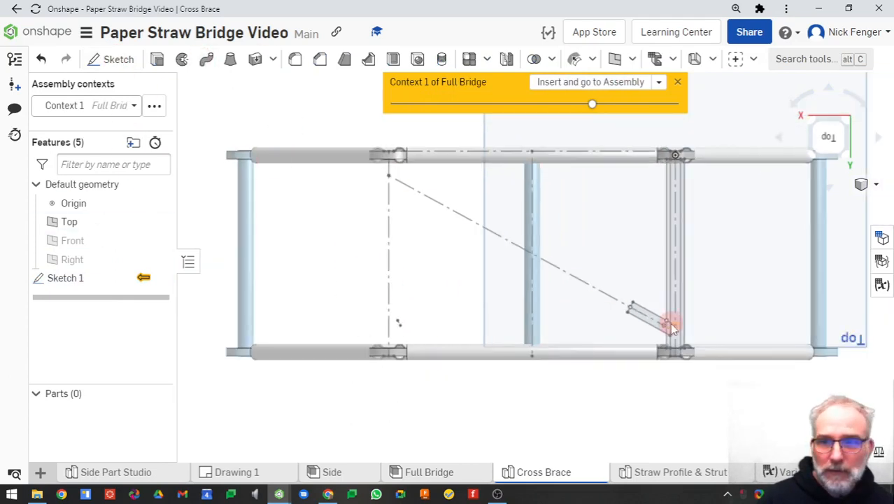
key(s)
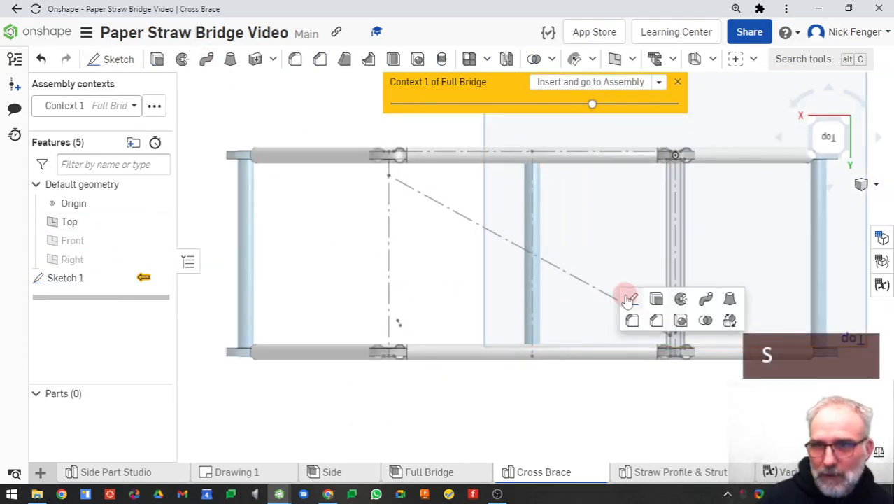
click(657, 301)
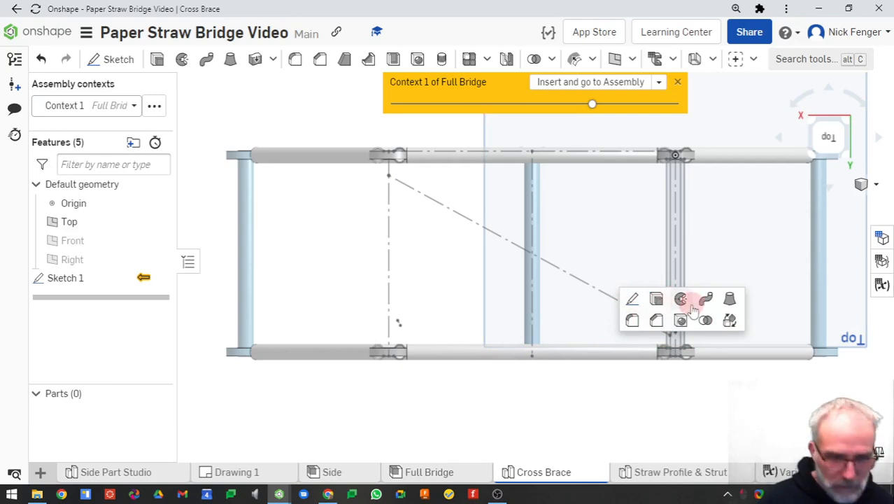
key(Escape)
scroll(671, 308, up, 4)
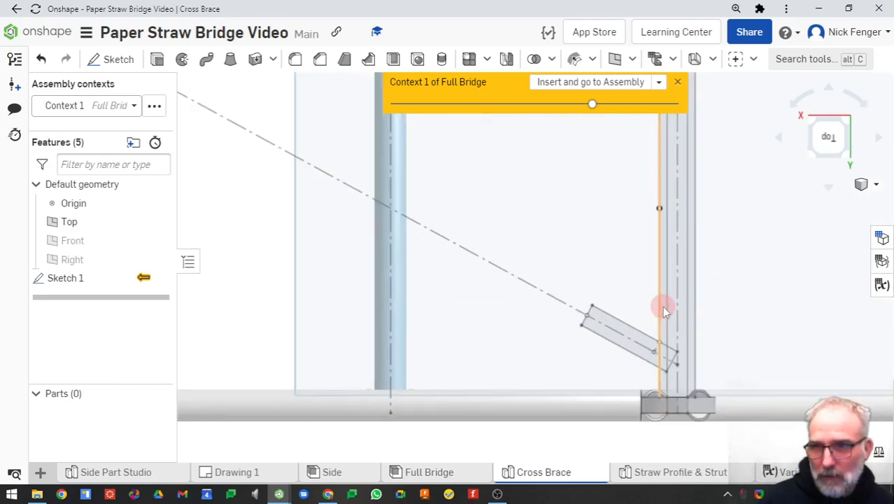
click(663, 306)
click(662, 318)
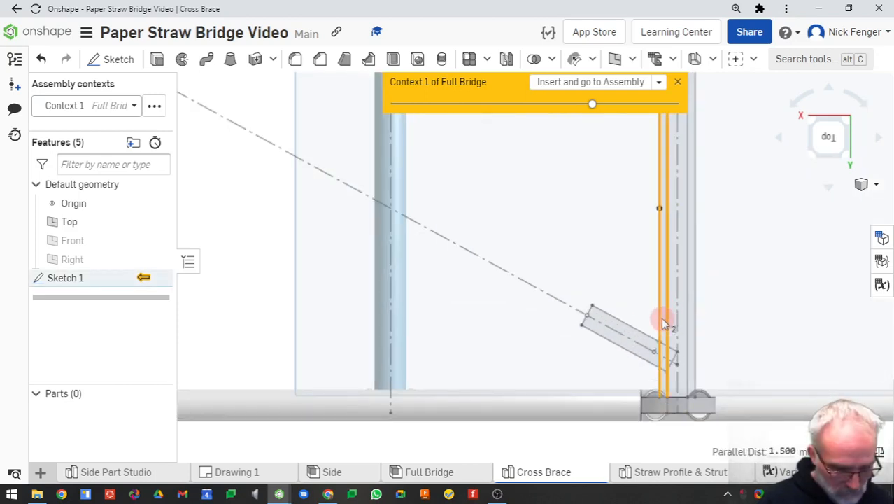
key(Escape)
Start a new solid Extrude and select all sketch regions of the cross strut and its angled brace tab
key(s)
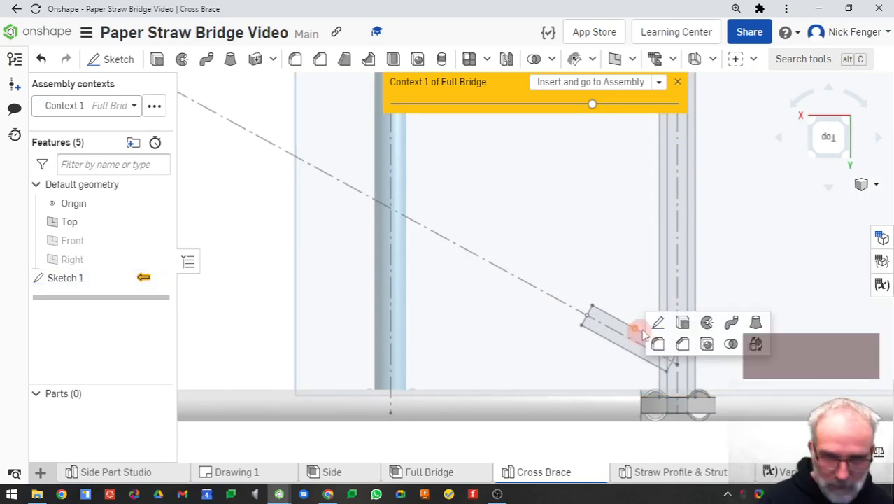
click(682, 323)
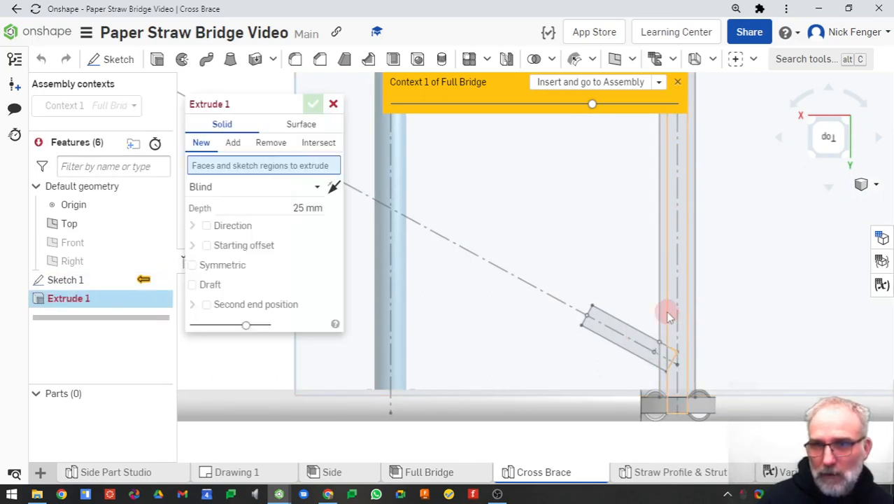
click(667, 316)
click(676, 319)
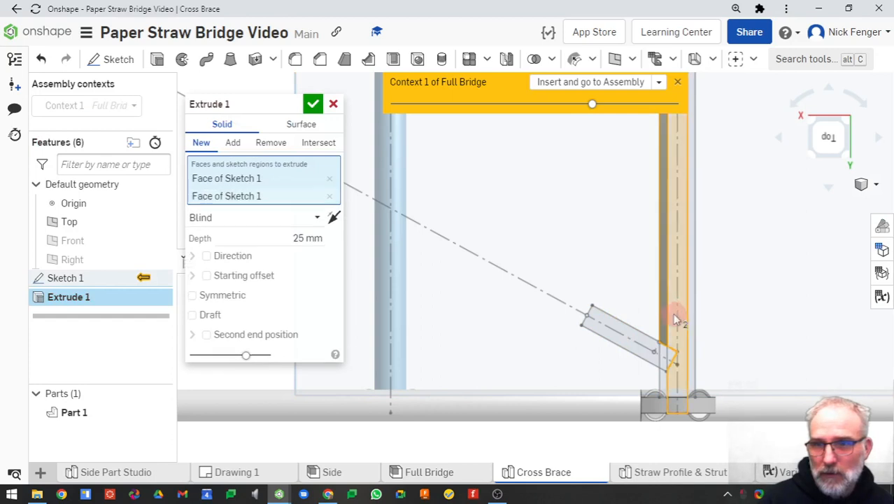
click(666, 352)
scroll(675, 371, up, 3)
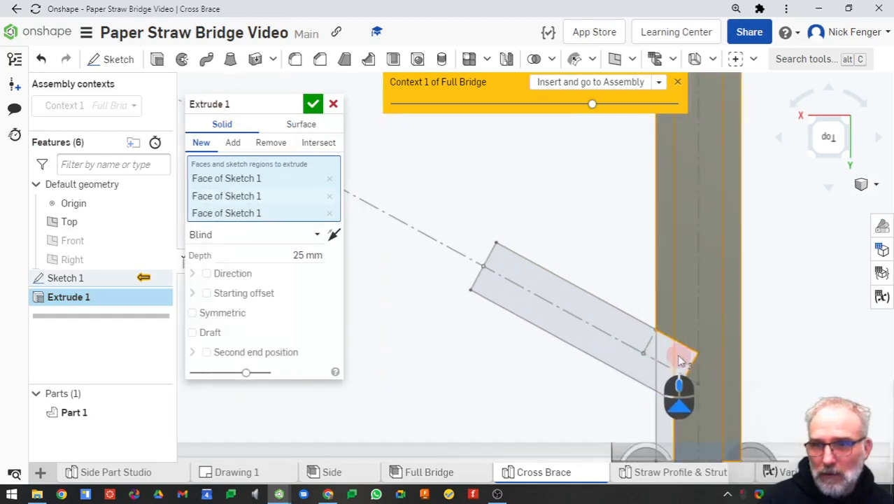
click(668, 362)
click(661, 401)
click(634, 343)
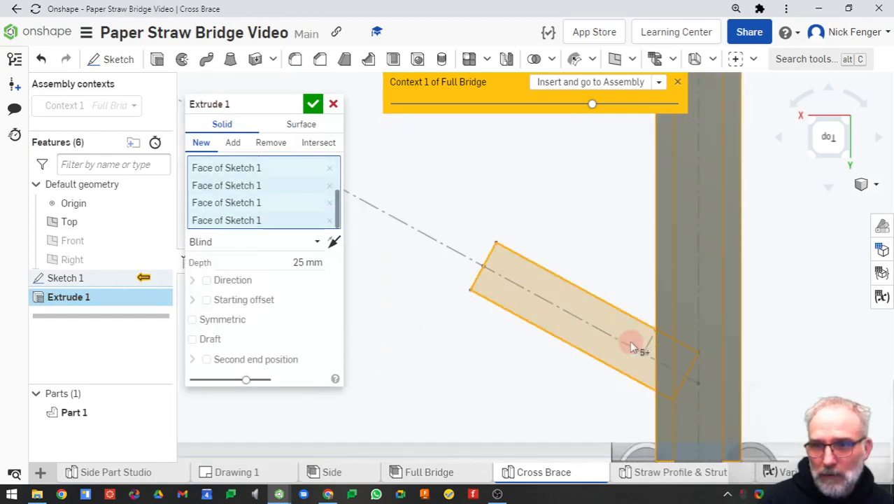
scroll(672, 336, down, 5)
middle_drag(742, 258, 727, 320)
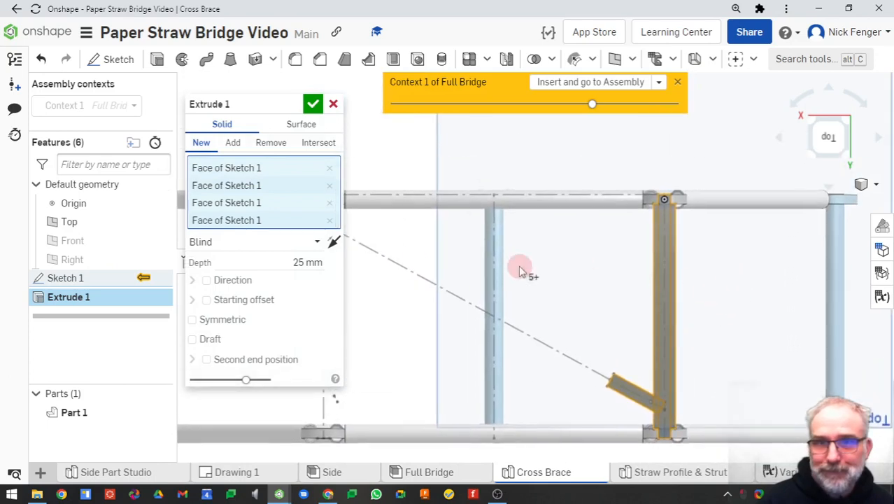
Set the extrude depth to the variable #node_wood_thickness, make it symmetric, and accept the extrusion
text(wo)
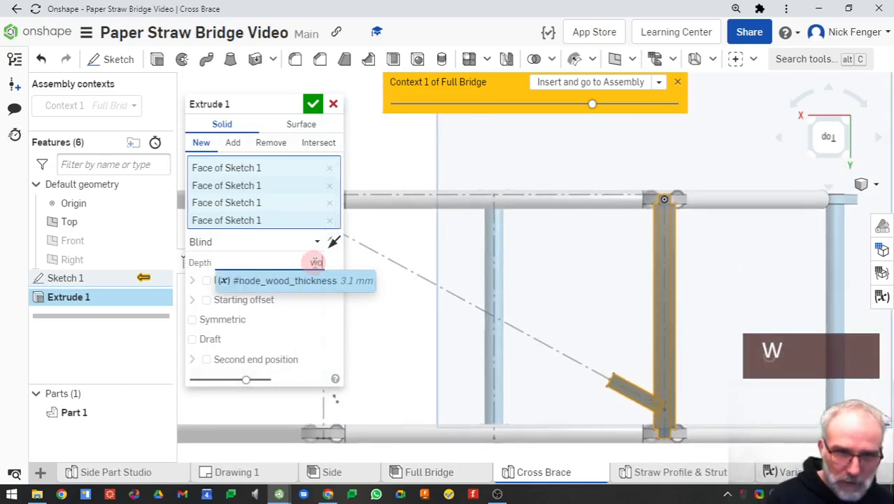
click(307, 283)
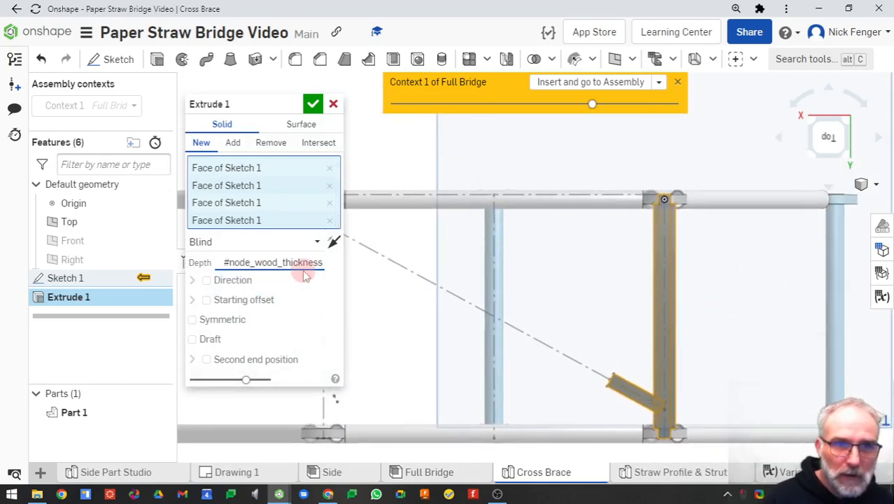
click(192, 321)
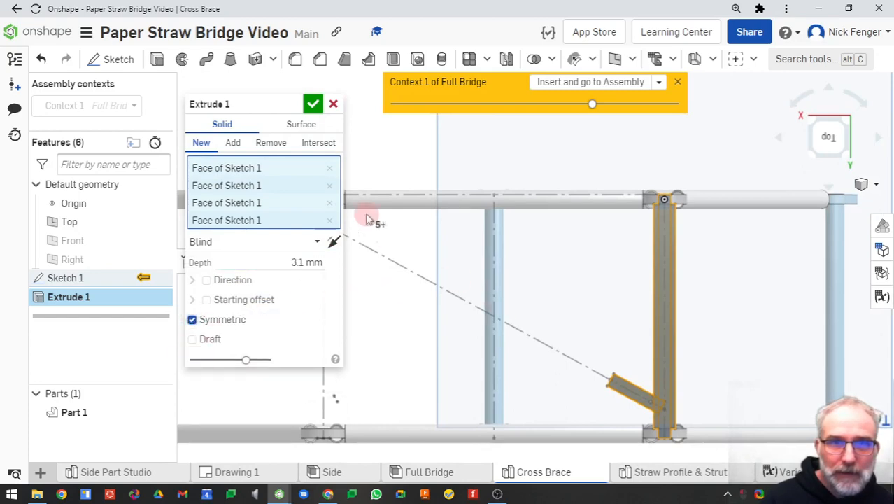
right_drag(586, 318, 553, 262)
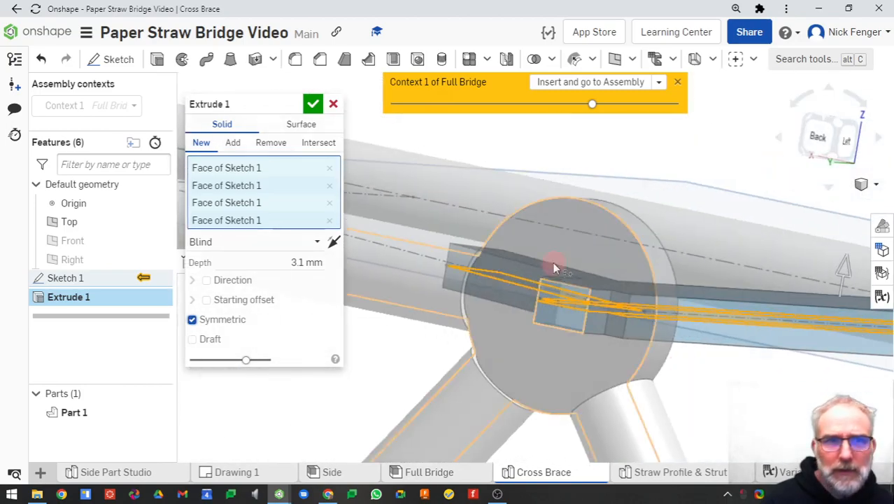
click(312, 104)
Rename the extruded part as Cross Brace Tab
scroll(526, 323, down, 3)
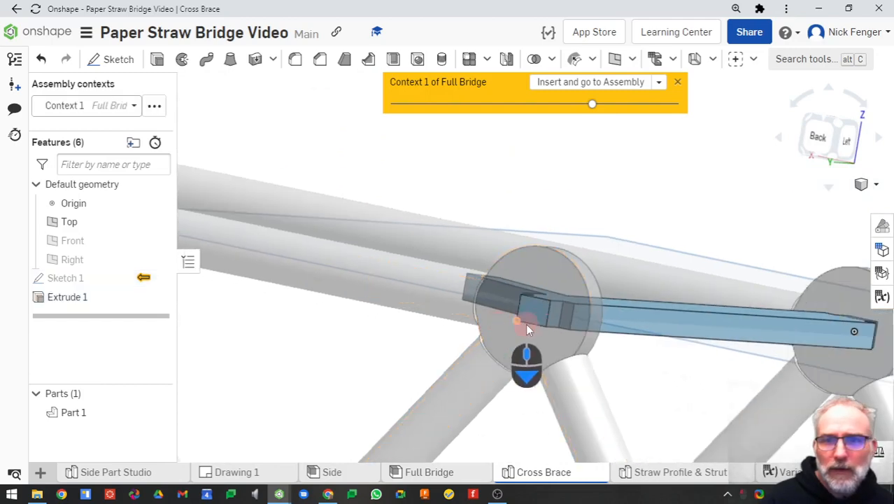
right_drag(527, 323, 555, 360)
scroll(555, 360, down, 3)
scroll(668, 322, down, 5)
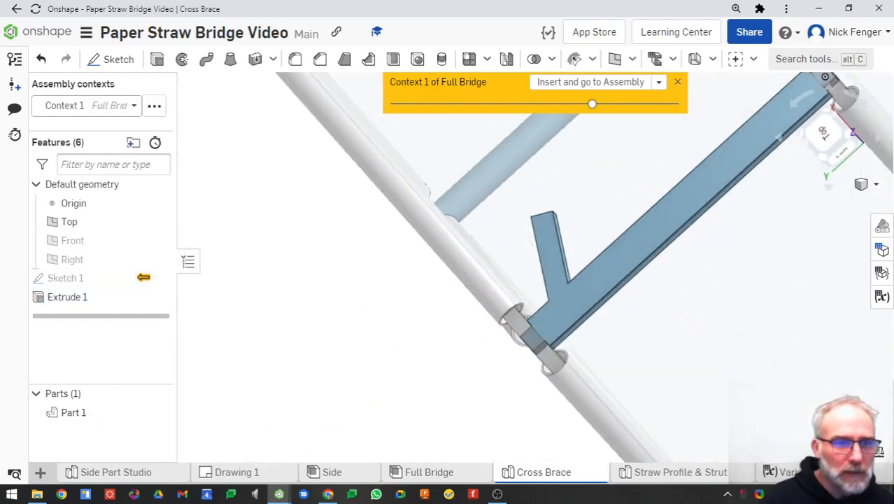
right_click(80, 412)
click(136, 208)
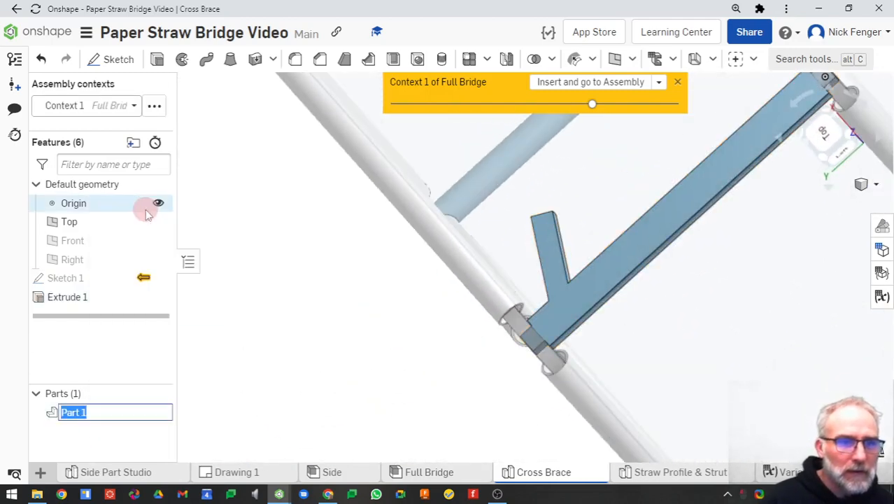
text(Ch)
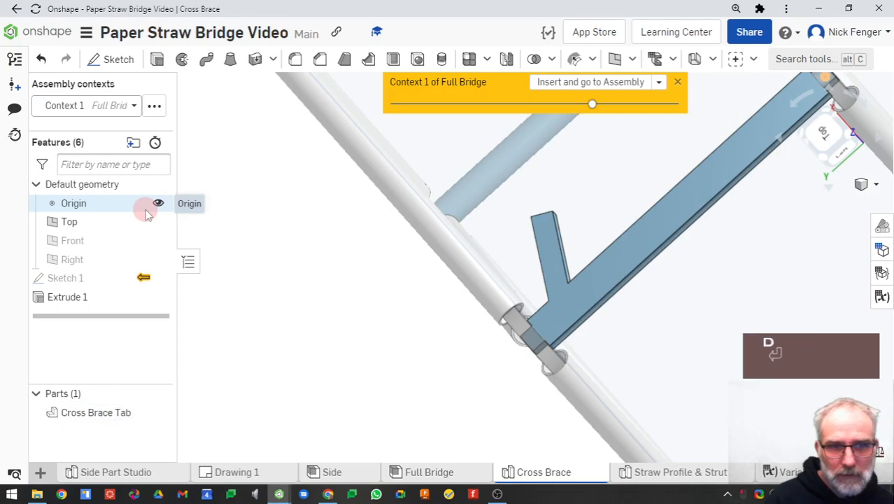
Show the hidden Sketch 1 again in the bridge context
scroll(567, 253, up, 3)
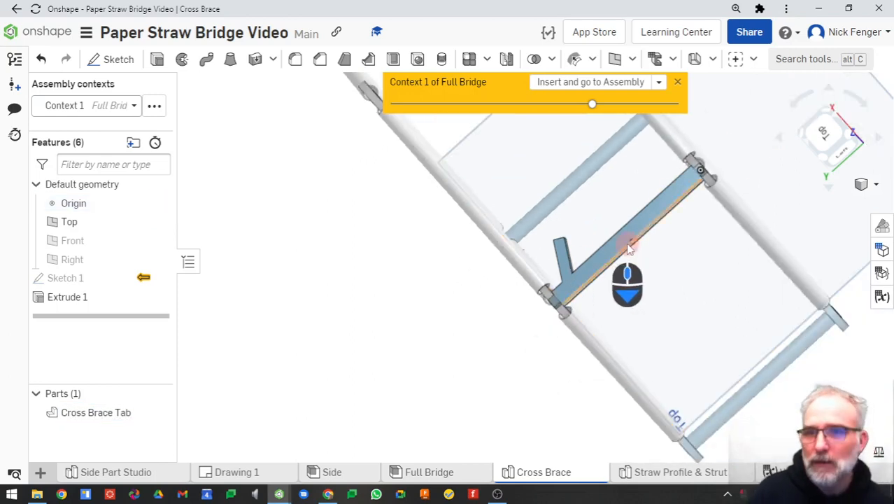
scroll(562, 246, down, 3)
right_drag(453, 245, 491, 243)
scroll(492, 244, down, 3)
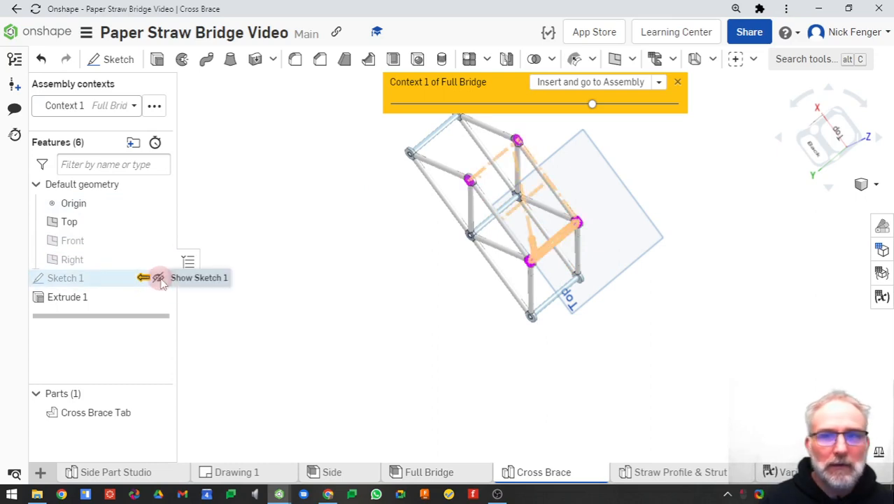
right_drag(413, 280, 410, 270)
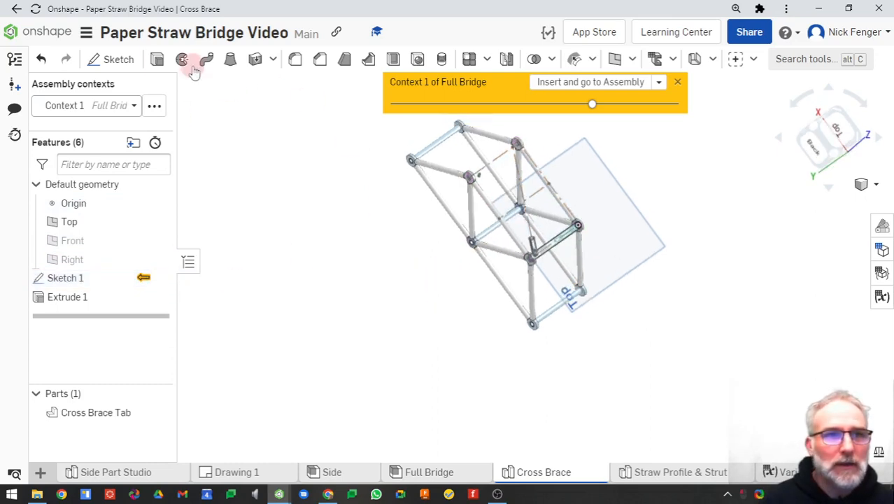
Create a new sketch on the Top plane and view it normal to the sketch plane
click(118, 60)
click(605, 269)
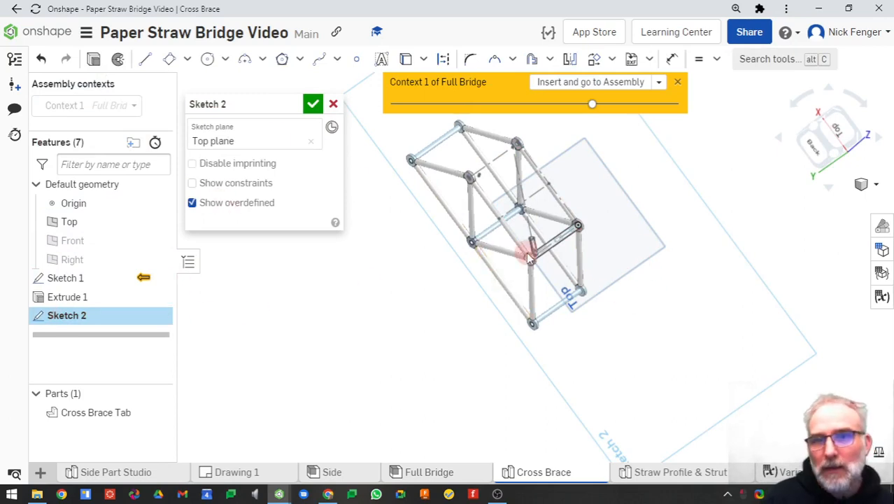
scroll(539, 241, up, 3)
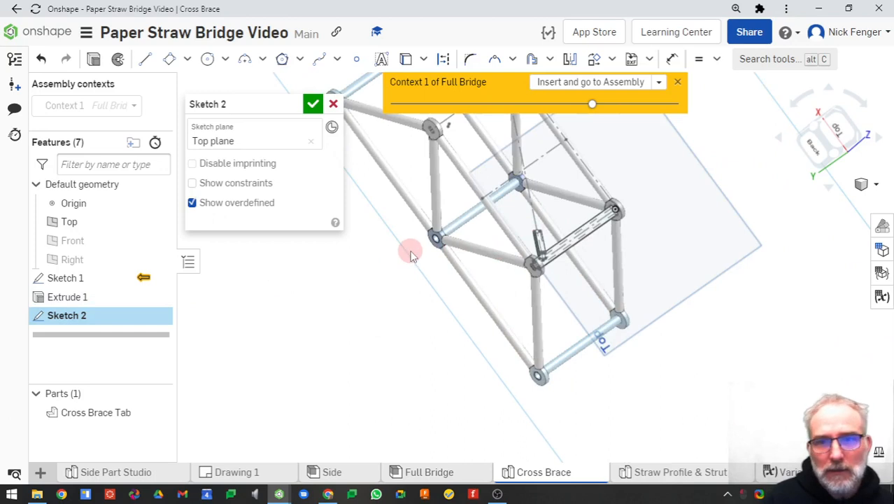
key(n)
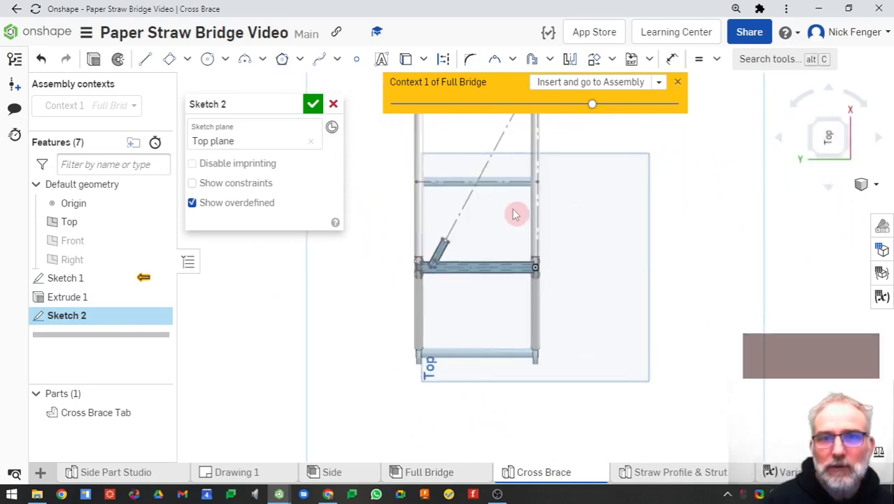
scroll(509, 233, up, 5)
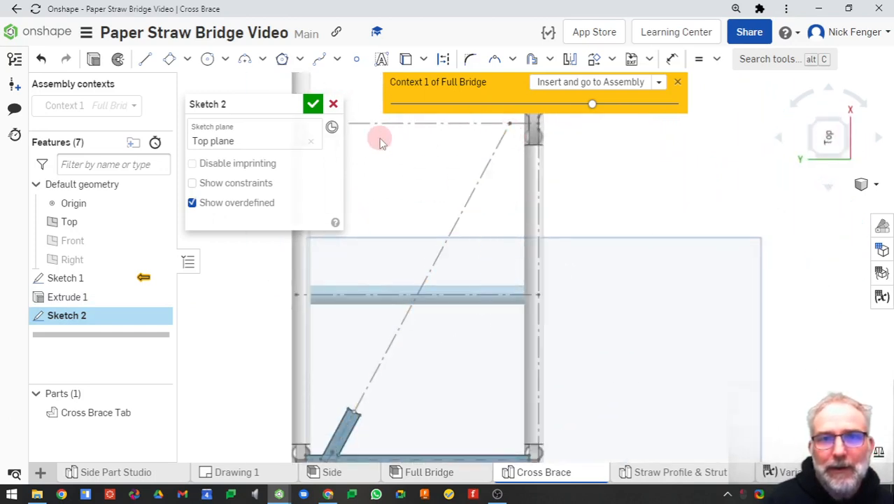
scroll(393, 356, down, 3)
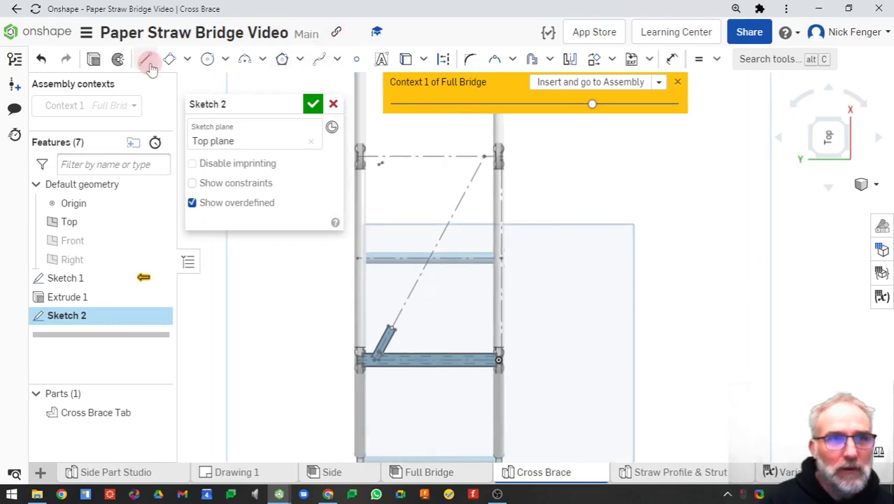
Draw a construction line along the diagonal centerline, from the tab's diagonal end to a point level with the mirrored reference point near the opposite node
key(q)
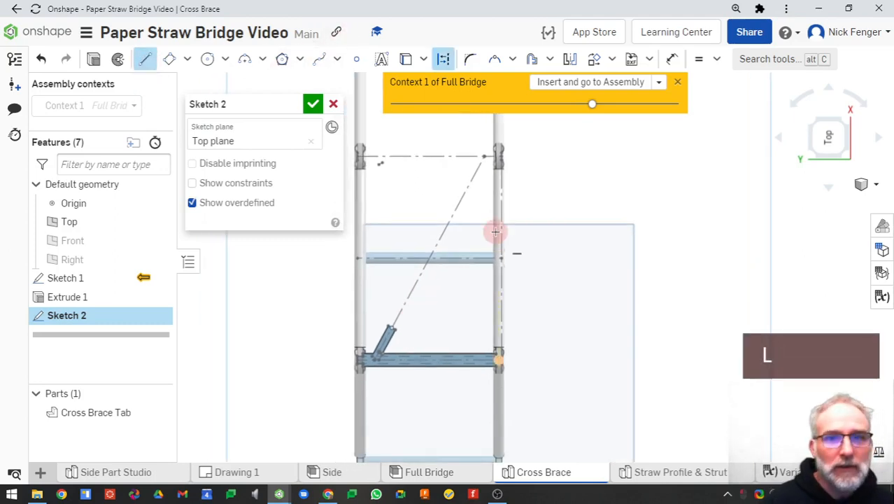
scroll(390, 300, up, 5)
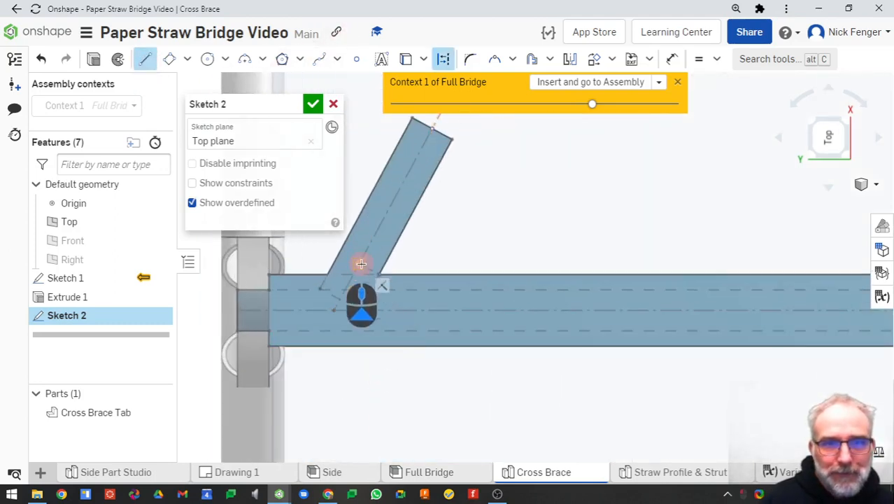
scroll(467, 253, down, 3)
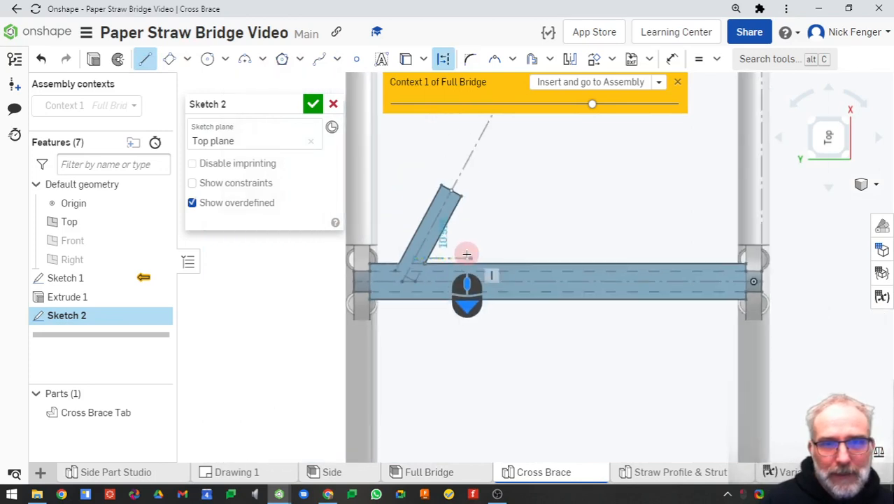
scroll(475, 300, up, 5)
middle_drag(516, 211, 566, 334)
middle_drag(580, 194, 594, 350)
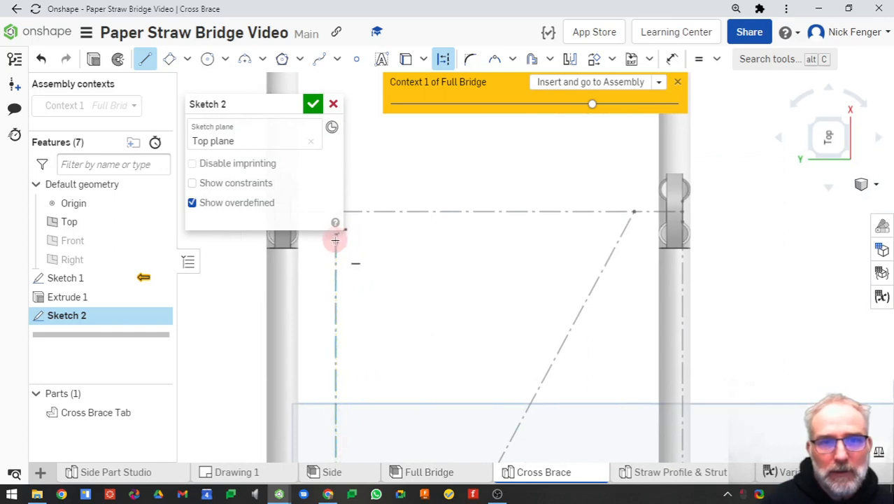
click(337, 234)
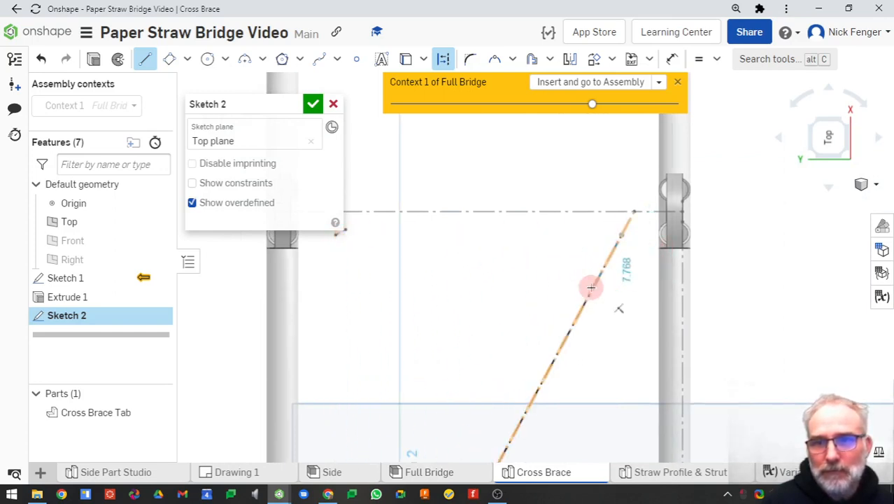
key(Escape)
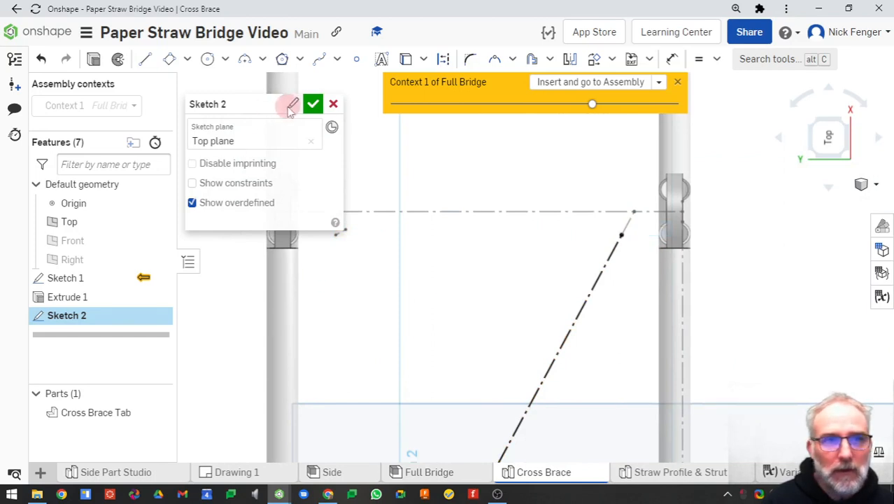
Rename the new sketch as Straw Sketch and accept it
click(264, 111)
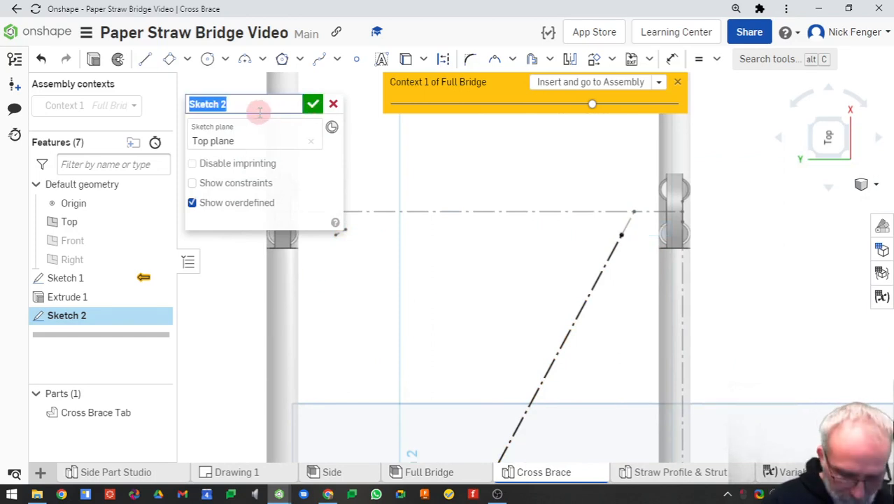
text(Straw S)
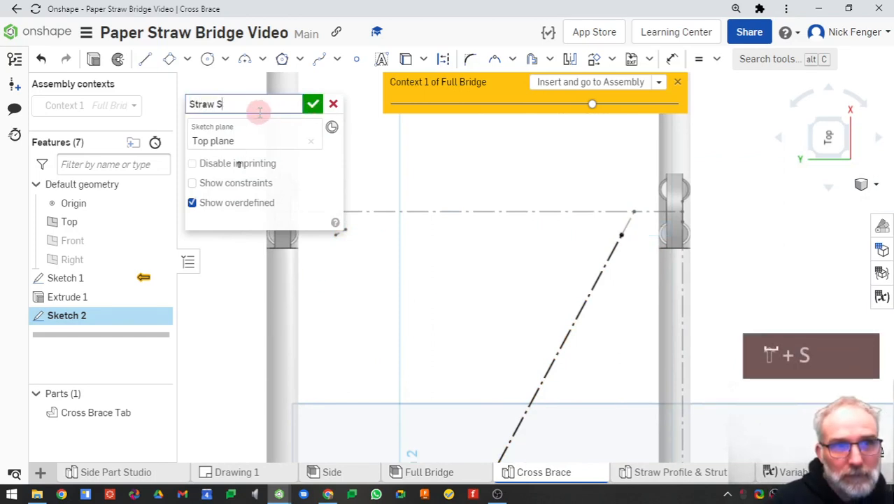
text(ketch)
key(Return)
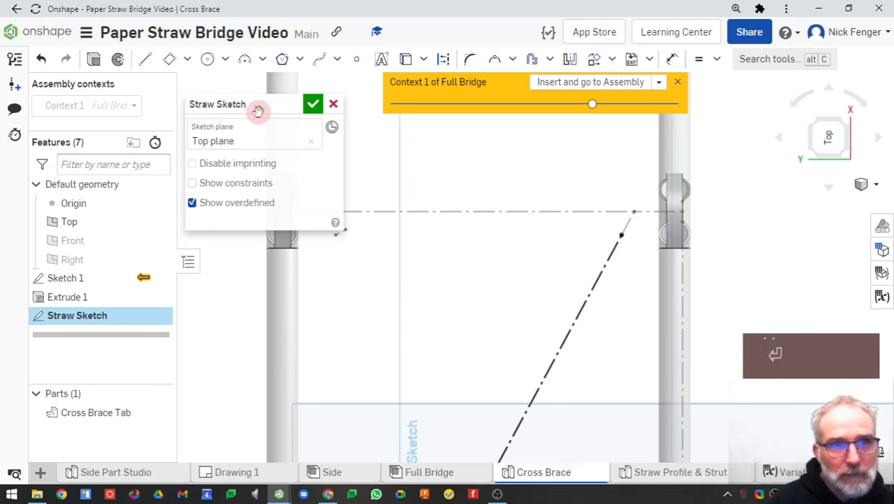
click(315, 105)
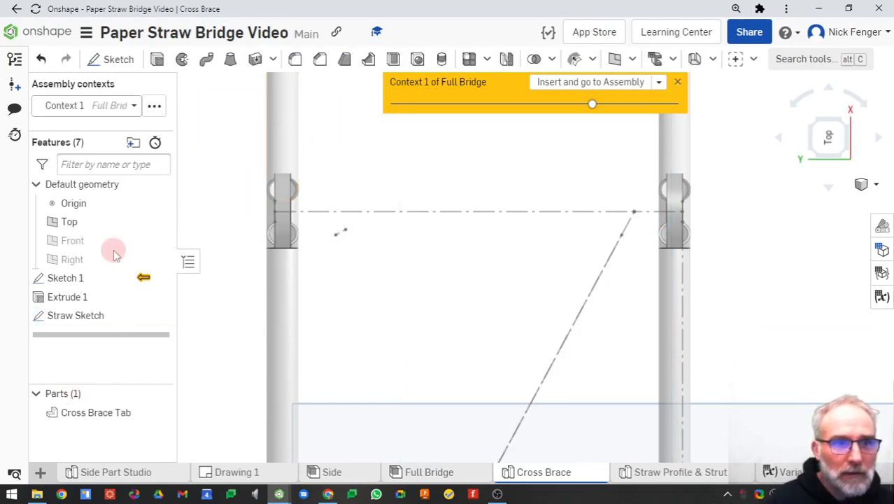
Create a frame along the diagonal line of Straw Sketch, using the Straw Profile sketch from Straw Profile & Strut in the current document
scroll(518, 290, down, 2)
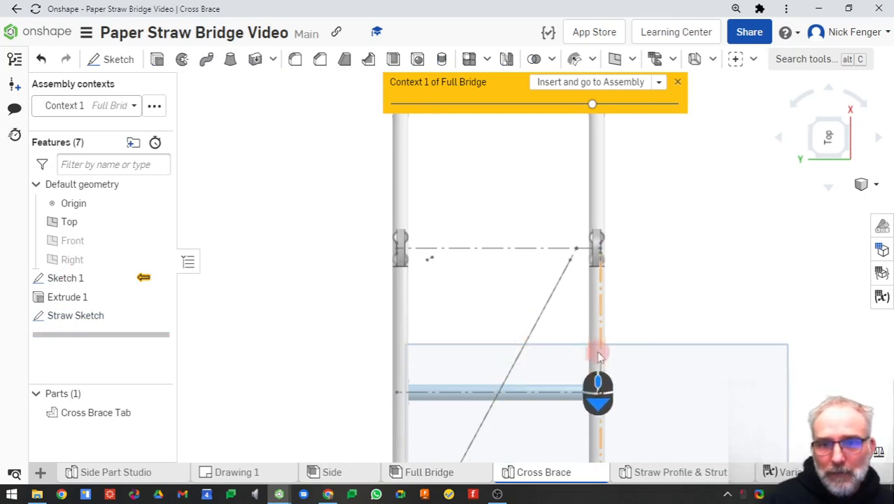
middle_drag(591, 350, 591, 255)
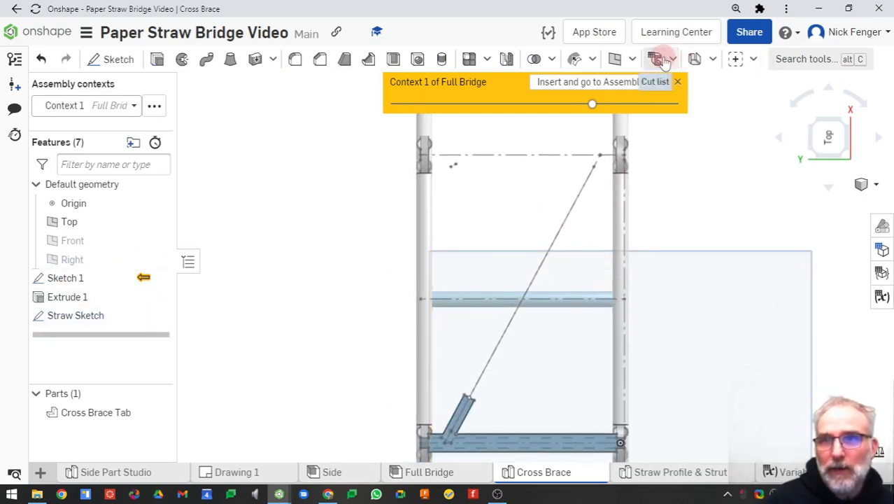
click(789, 60)
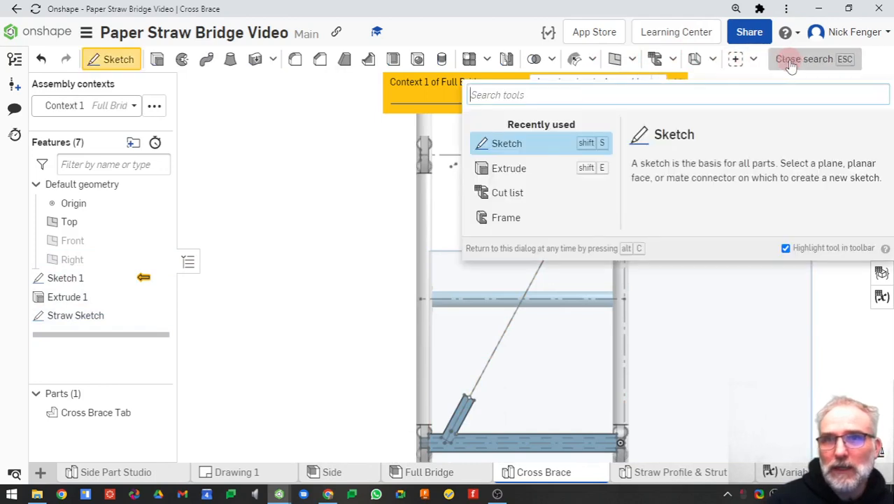
text(fra)
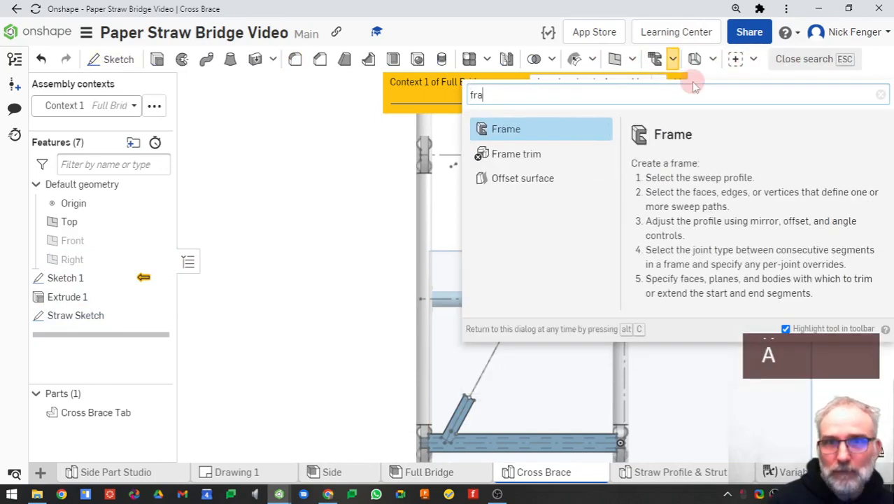
click(532, 131)
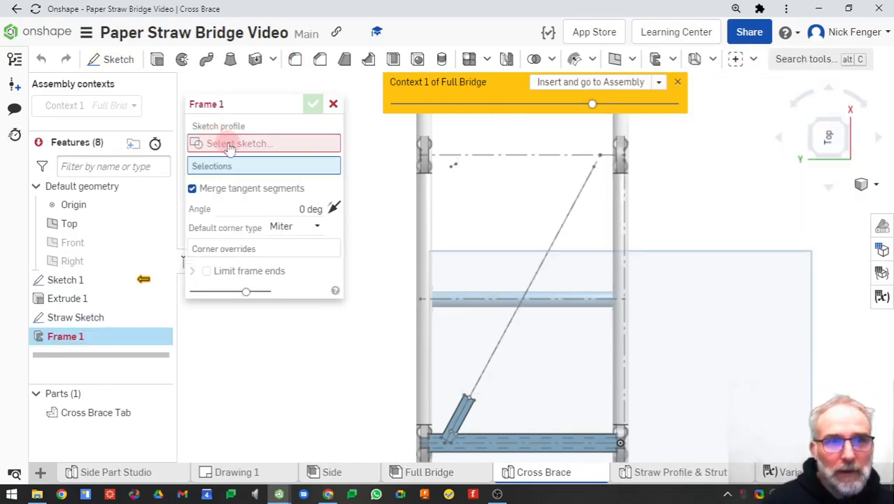
click(229, 144)
click(379, 136)
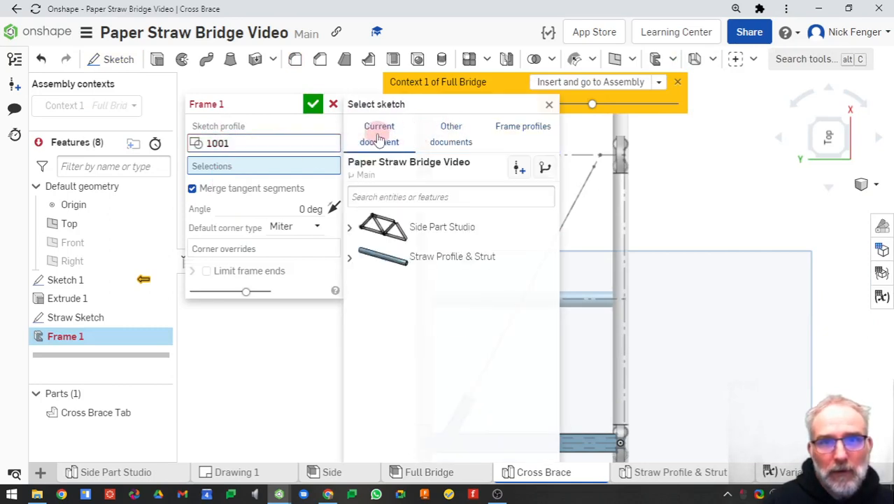
click(350, 255)
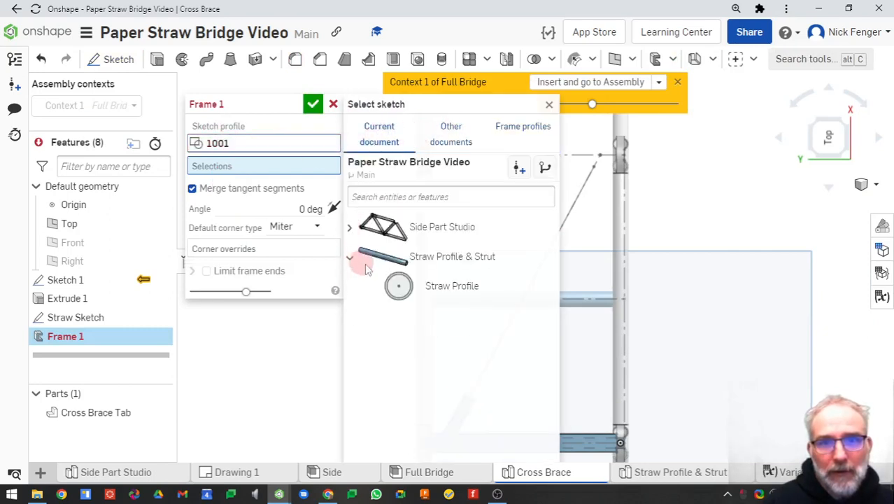
click(396, 286)
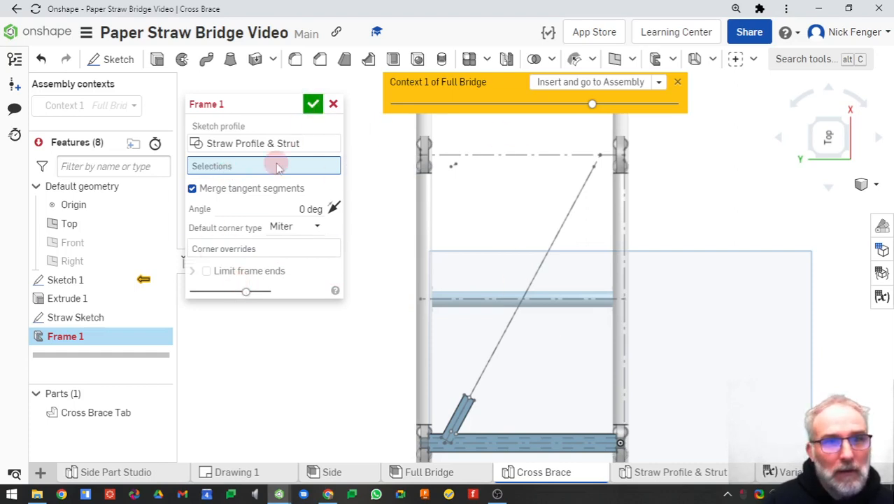
click(538, 267)
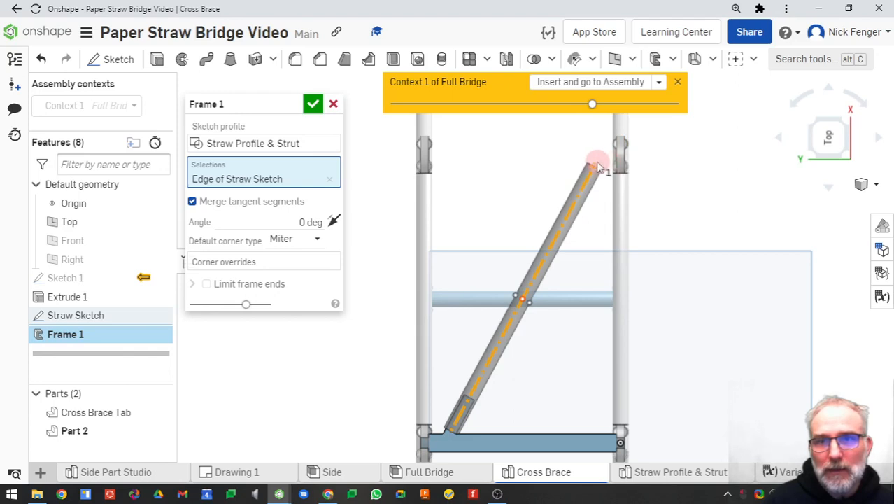
click(313, 107)
Examine the joint where the new diagonal straw fits over the cross brace tab
right_drag(519, 316, 524, 399)
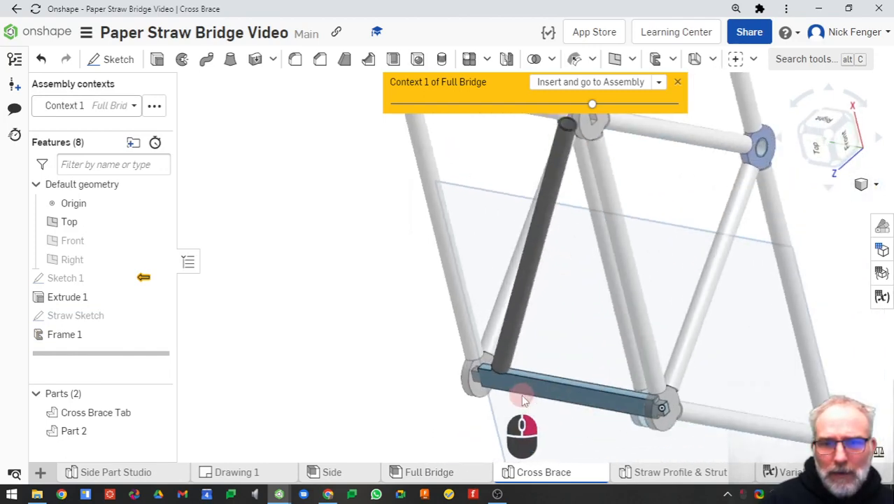
scroll(521, 394, up, 10)
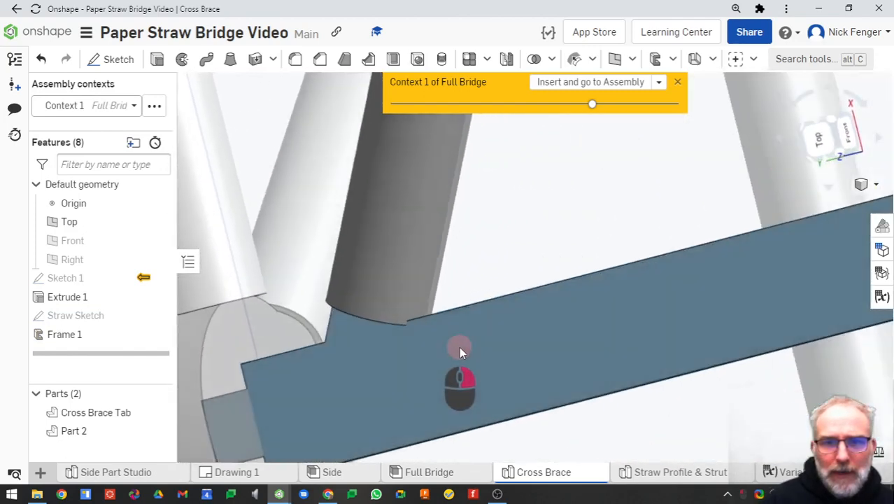
right_drag(459, 348, 484, 339)
mouse_move(398, 342)
right_down()
mouse_move(408, 342)
mouse_move(388, 345)
mouse_move(390, 353)
mouse_move(401, 346)
right_up()
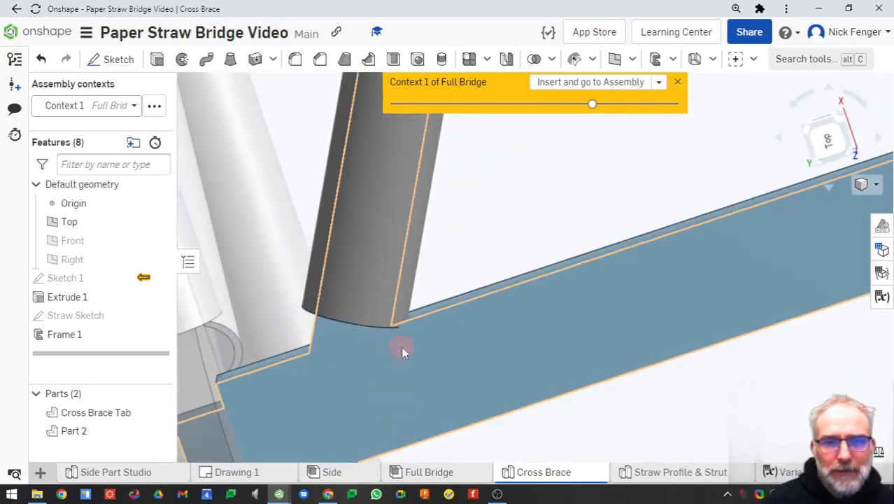
scroll(431, 351, down, 7)
scroll(548, 229, down, 3)
middle_drag(542, 256, 531, 355)
scroll(524, 301, down, 4)
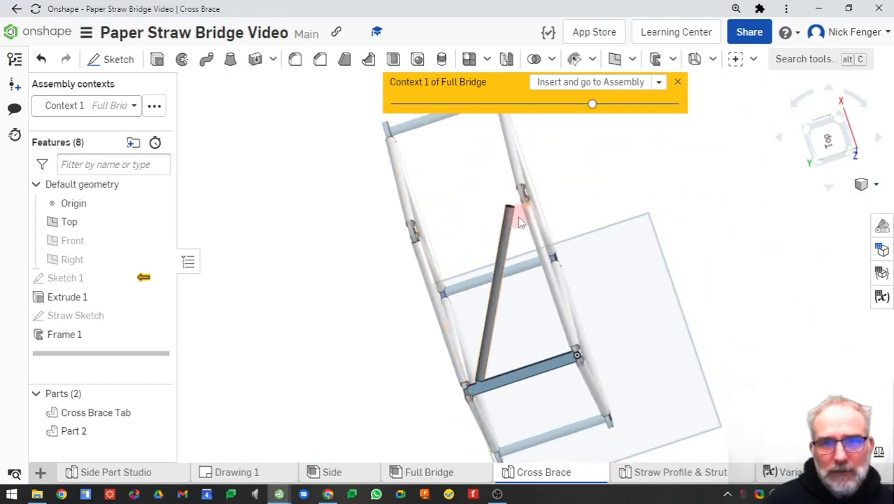
Examine the clearance between the straw's free end and the neighbouring node and straws of the bridge side
scroll(483, 382, up, 5)
scroll(484, 381, down, 4)
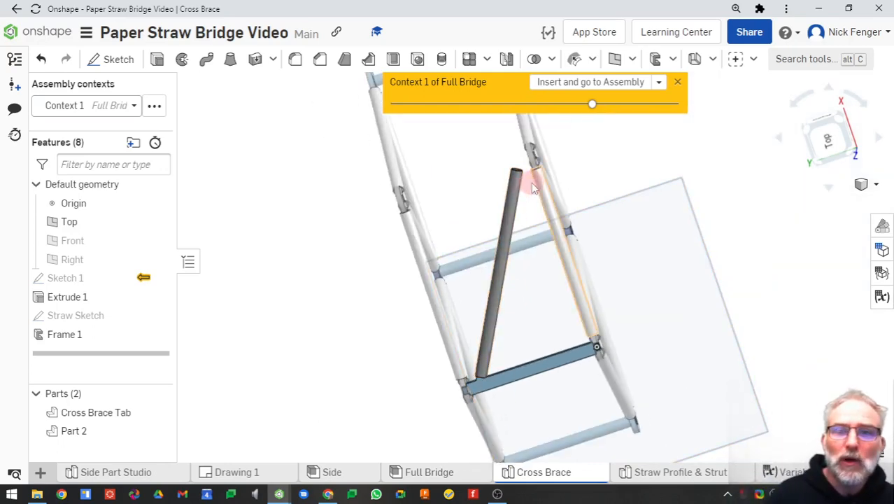
right_drag(533, 187, 517, 211)
scroll(515, 204, up, 5)
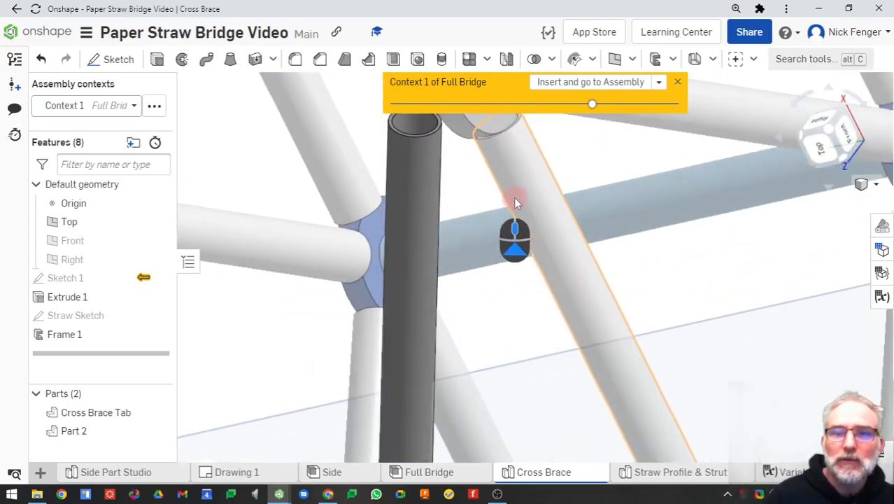
scroll(517, 274, down, 3)
scroll(488, 249, up, 6)
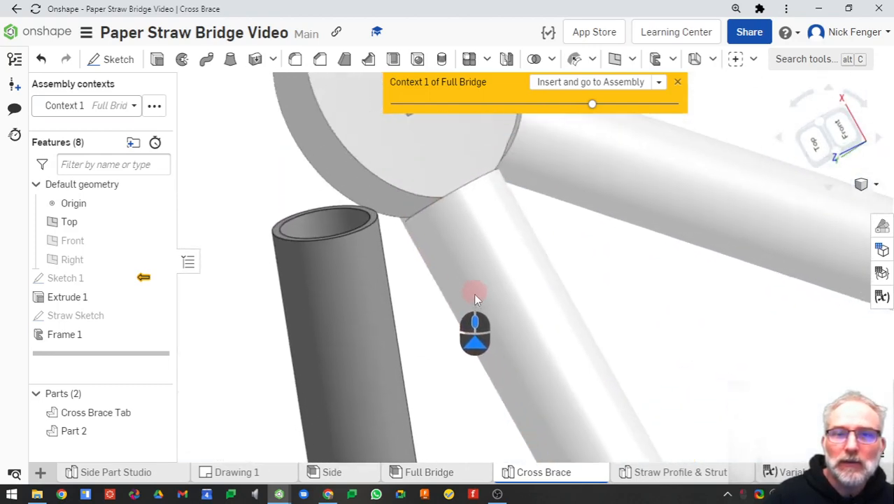
scroll(474, 295, down, 3)
scroll(429, 254, up, 6)
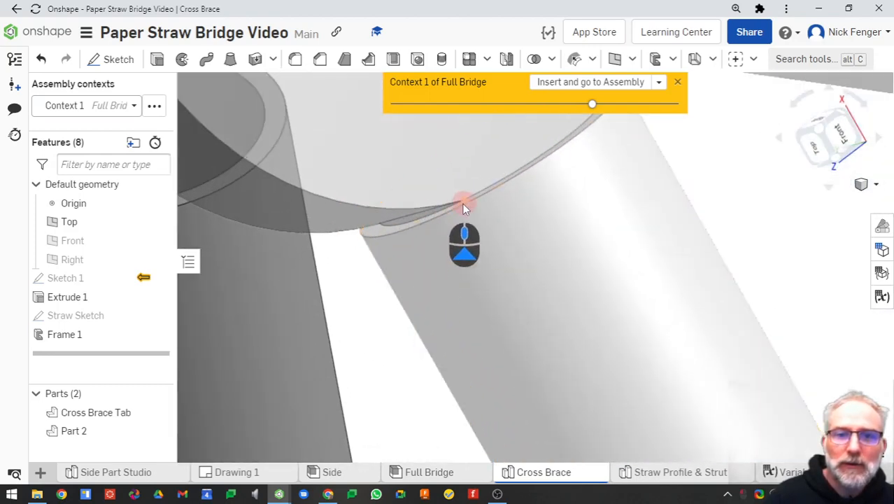
scroll(464, 338, down, 6)
right_drag(463, 341, 443, 338)
scroll(443, 338, down, 3)
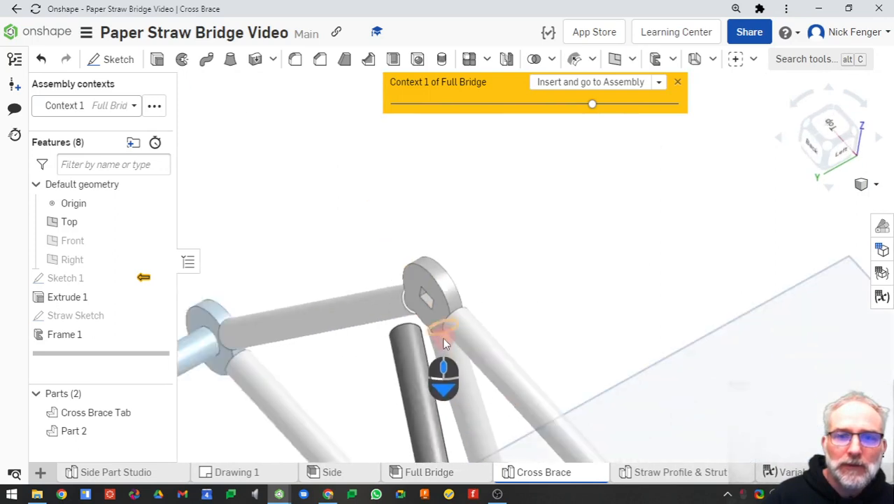
scroll(443, 343, down, 5)
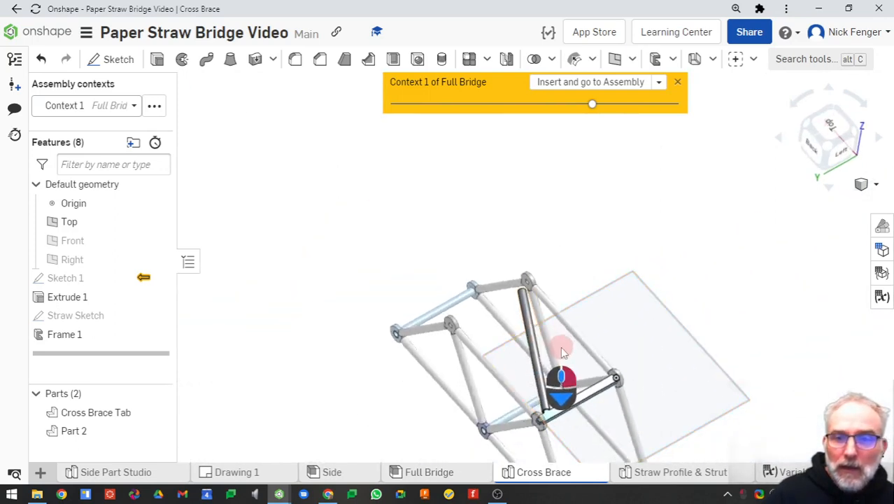
Look at the cross brace and diagonal straw within the whole bridge from directly above
right_drag(564, 352, 557, 362)
mouse_move(666, 339)
right_down()
mouse_move(635, 359)
mouse_move(671, 361)
mouse_move(689, 340)
mouse_move(677, 377)
mouse_move(659, 355)
mouse_move(671, 335)
right_up()
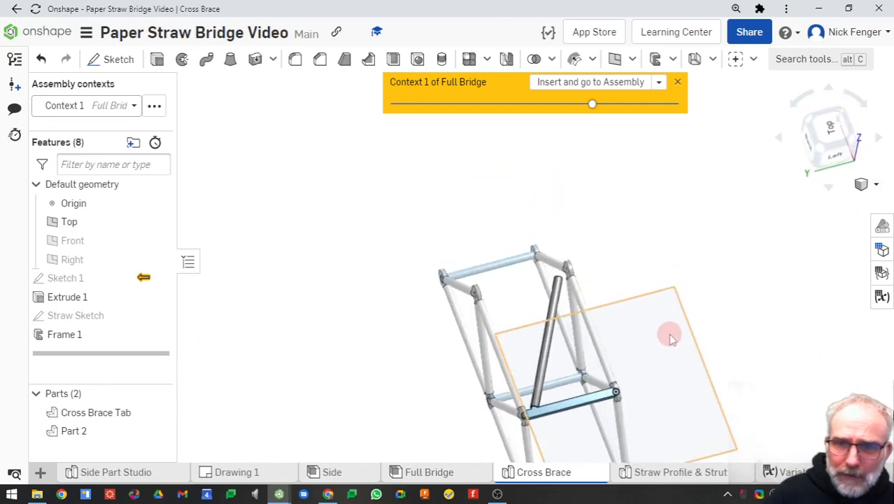
click(829, 133)
scroll(570, 337, down, 3)
middle_drag(570, 342, 497, 337)
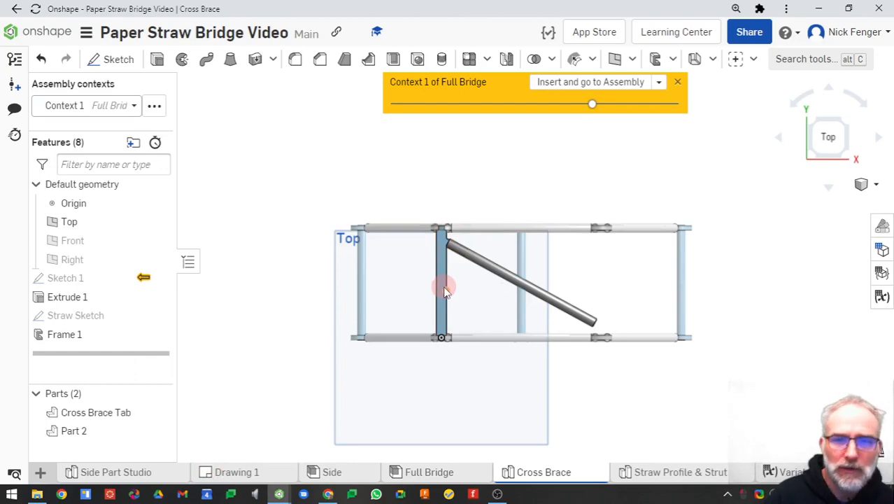
Switch to the Paper Straw Bridge 2-20-23 document and open its Cross Brace part studio for reference
key(alt+Tab)
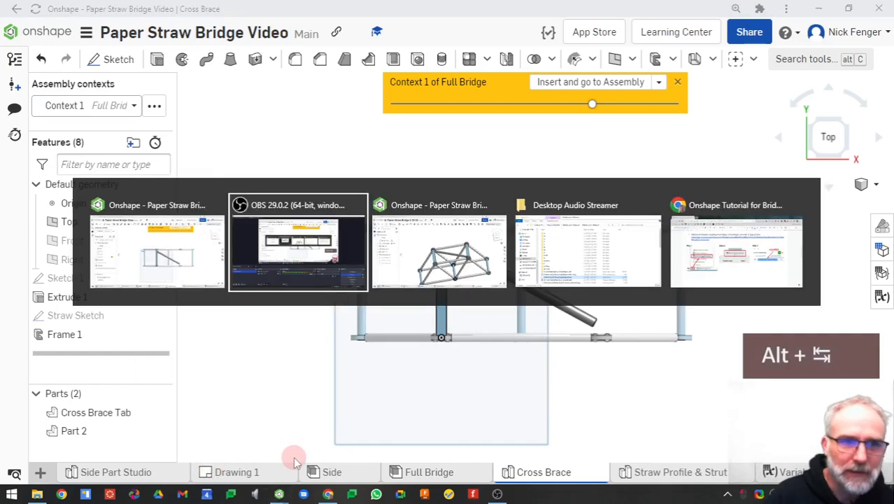
key(alt+Tab)
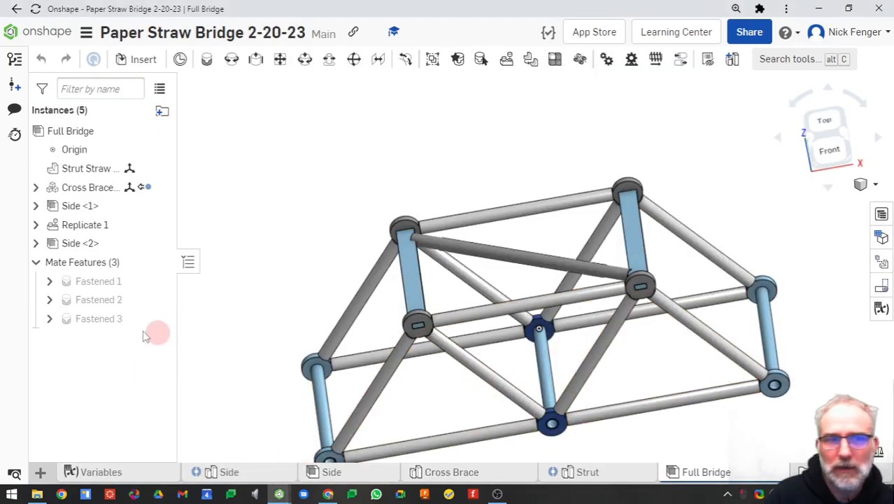
scroll(161, 344, down, 1)
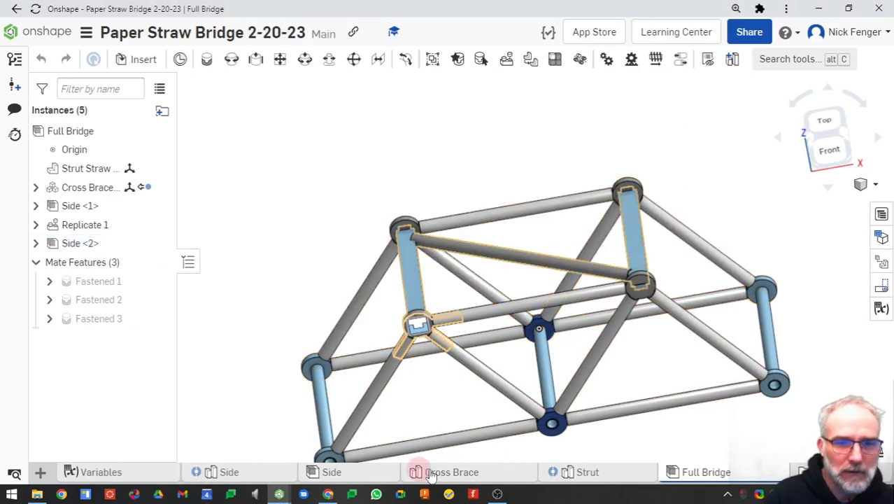
click(488, 473)
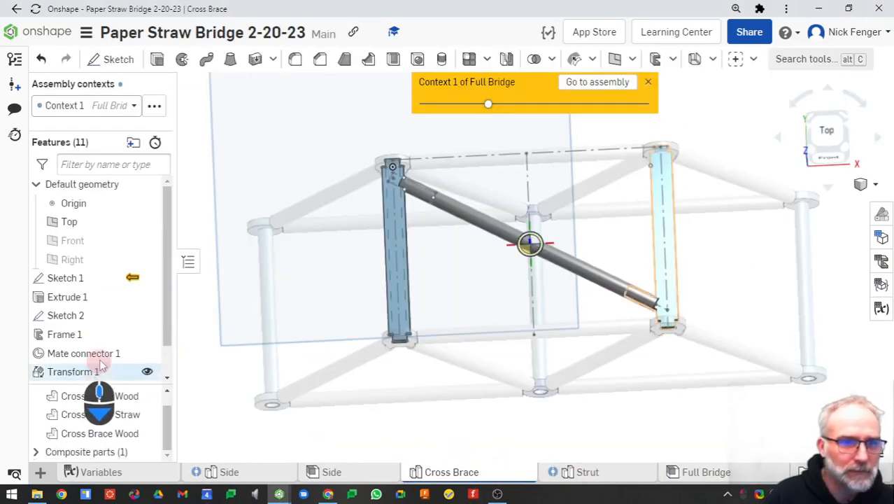
Switch back to the Paper Straw Bridge Video document and open Sheet2 of Drawing 1
scroll(165, 337, down, 2)
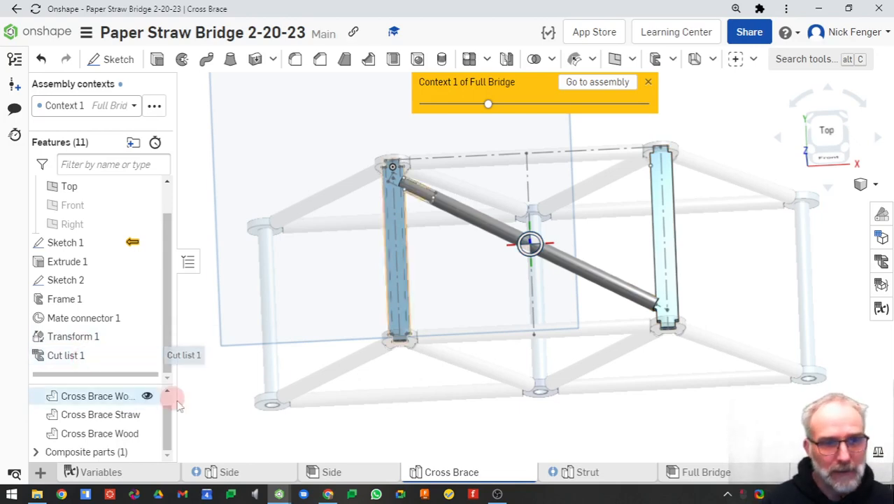
key(alt+grave)
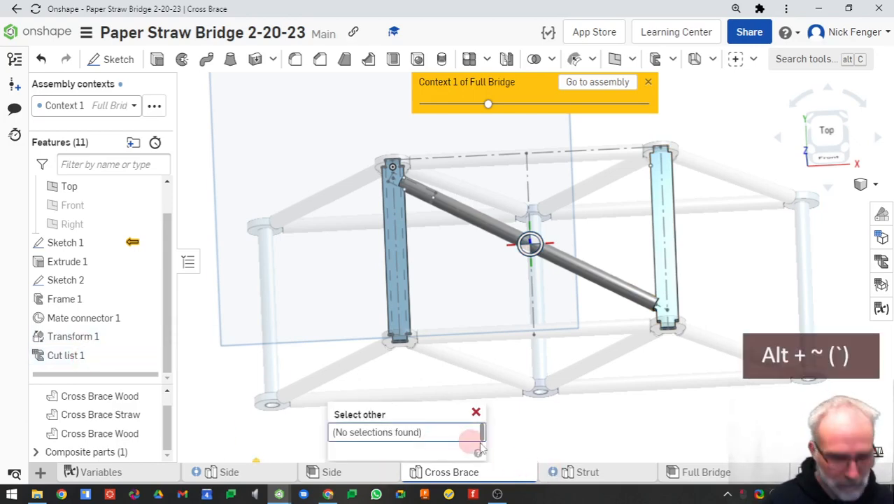
key(alt+Tab)
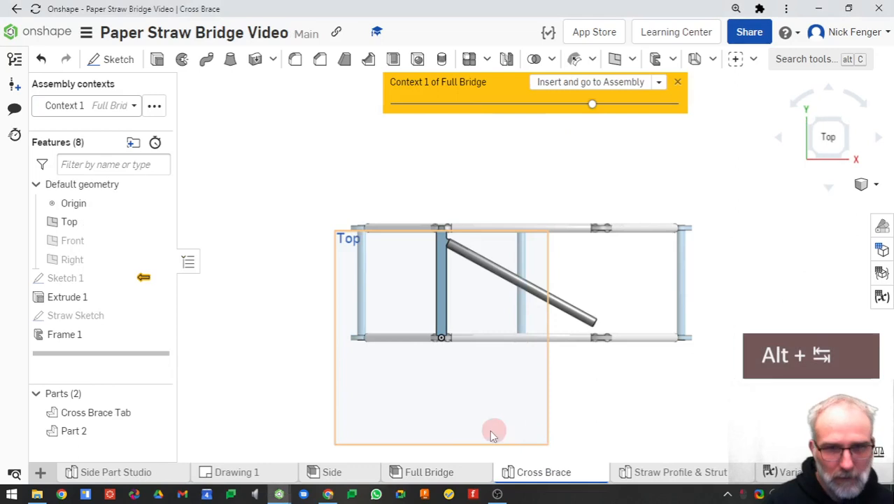
click(256, 473)
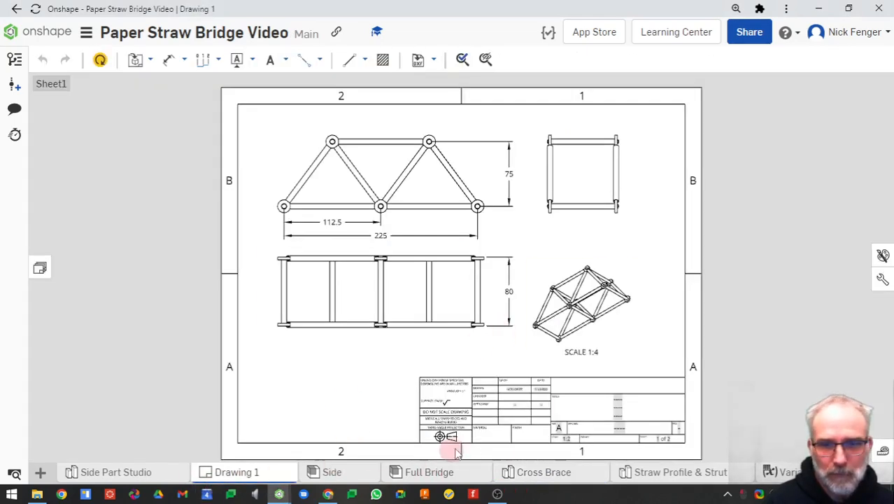
click(40, 270)
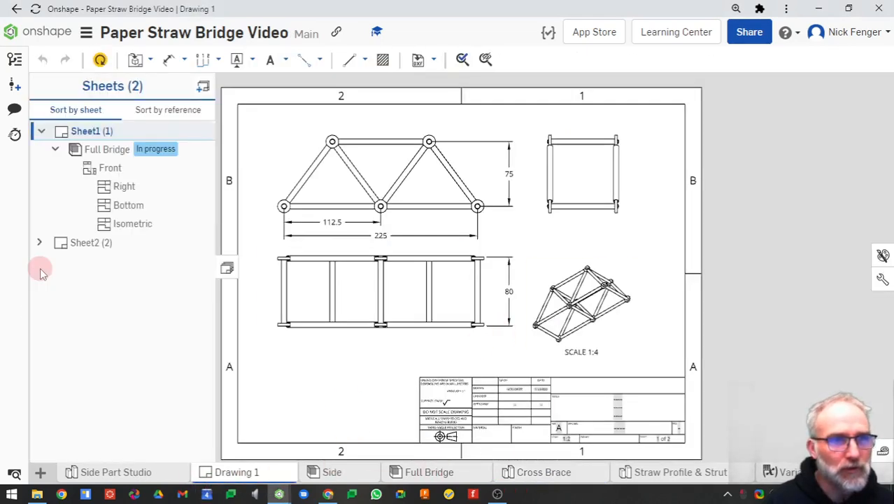
click(79, 242)
Examine the straw cut list and the parts table on Sheet2 against their numbered views
click(595, 326)
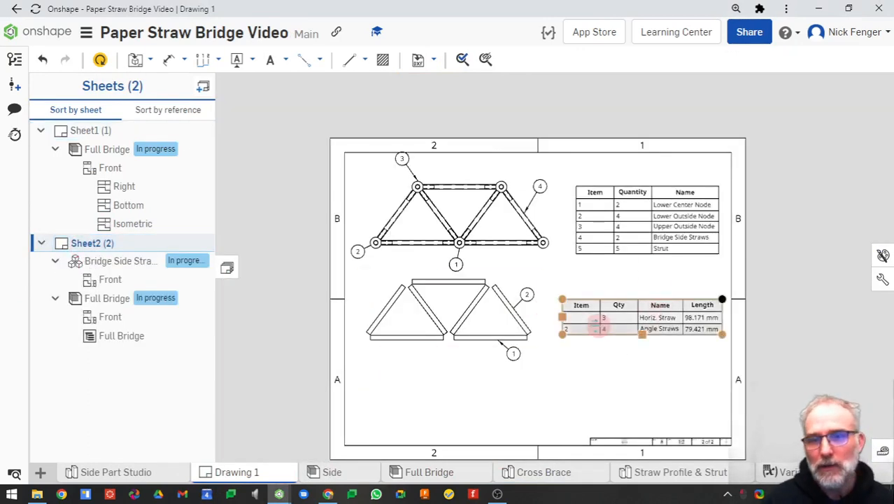
click(489, 329)
click(658, 320)
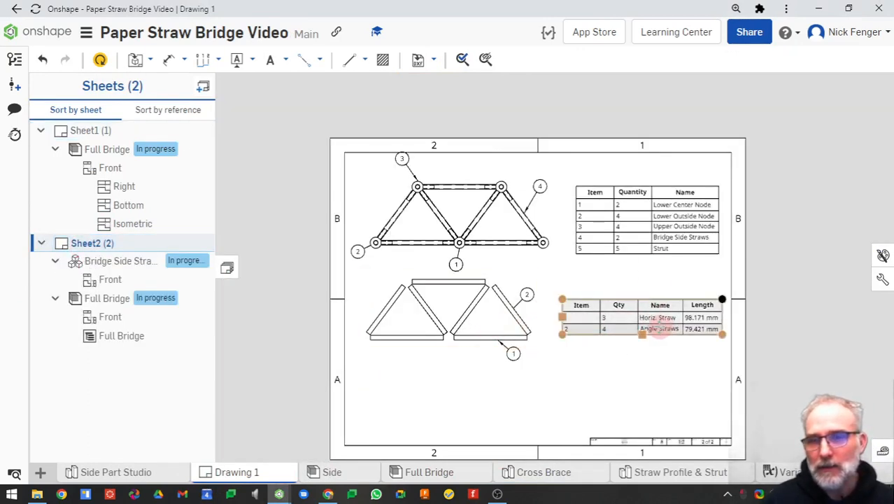
click(631, 311)
click(417, 306)
click(583, 320)
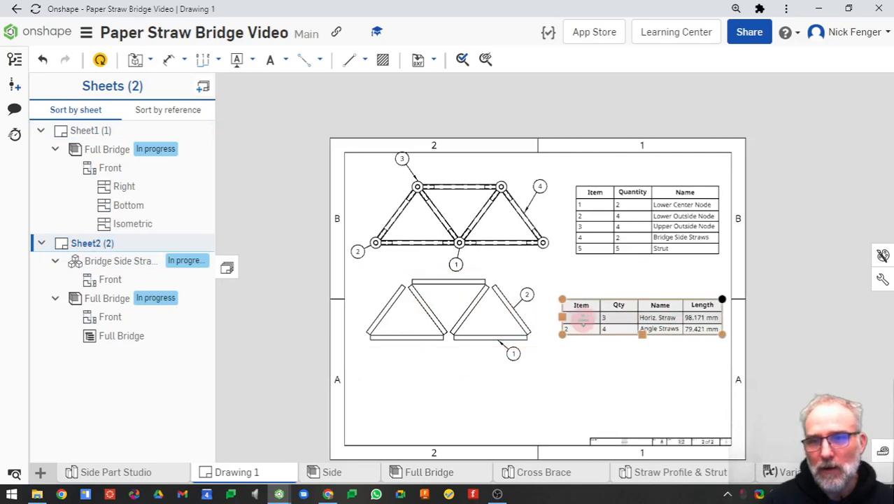
click(595, 203)
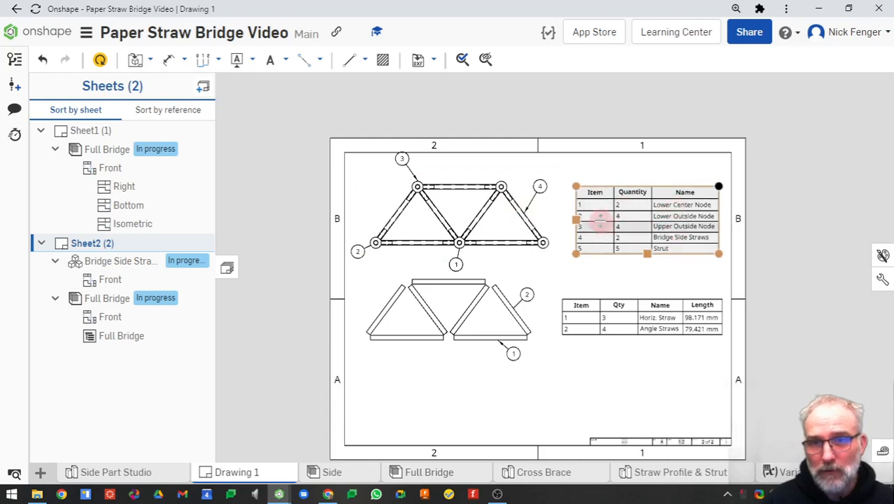
click(557, 343)
click(507, 305)
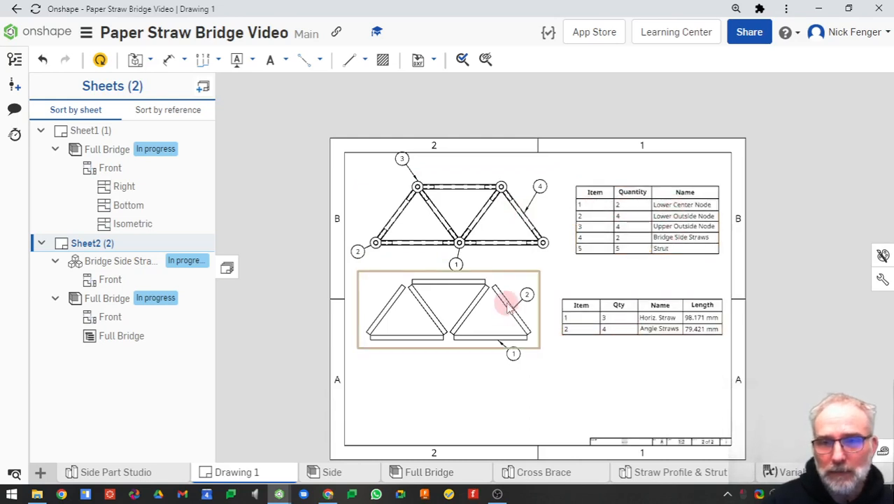
click(594, 335)
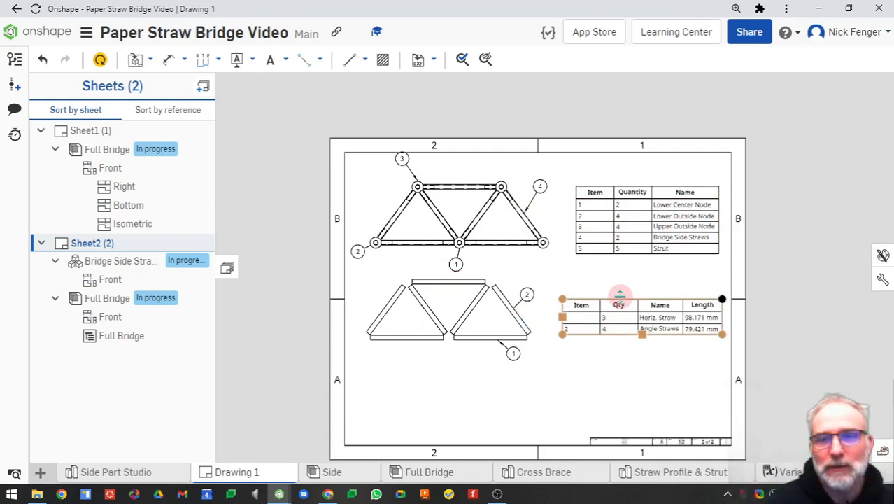
click(632, 209)
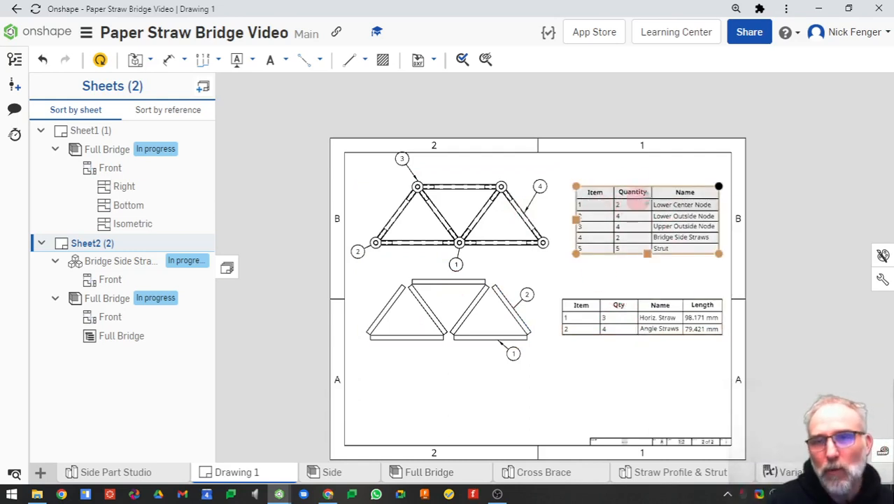
click(593, 318)
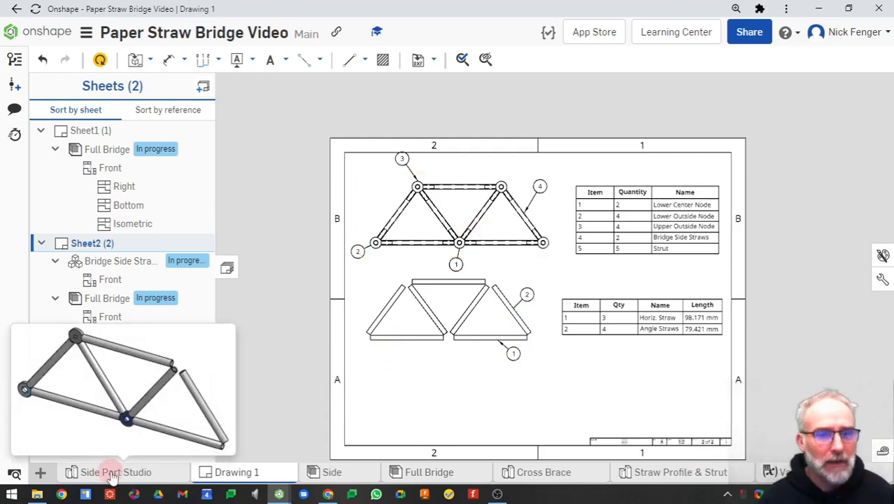
Reopen the Cross Brace part studio and look closely at the tab and diagonal straw
click(161, 474)
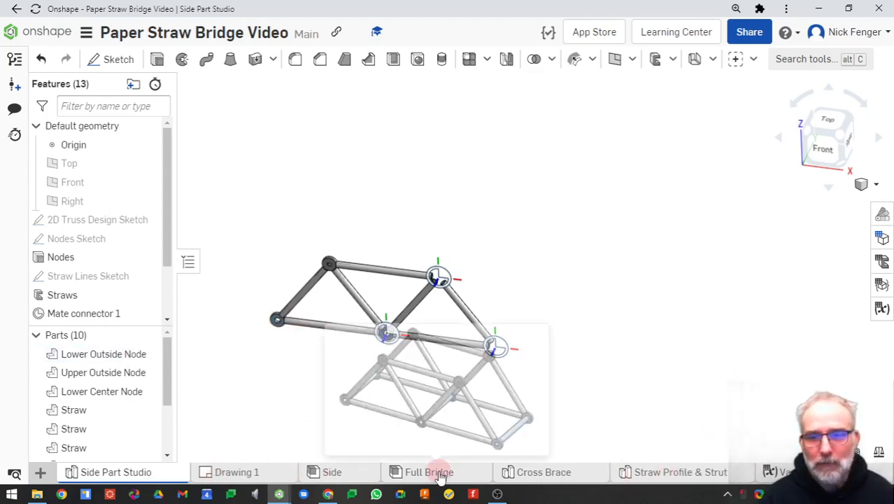
click(538, 472)
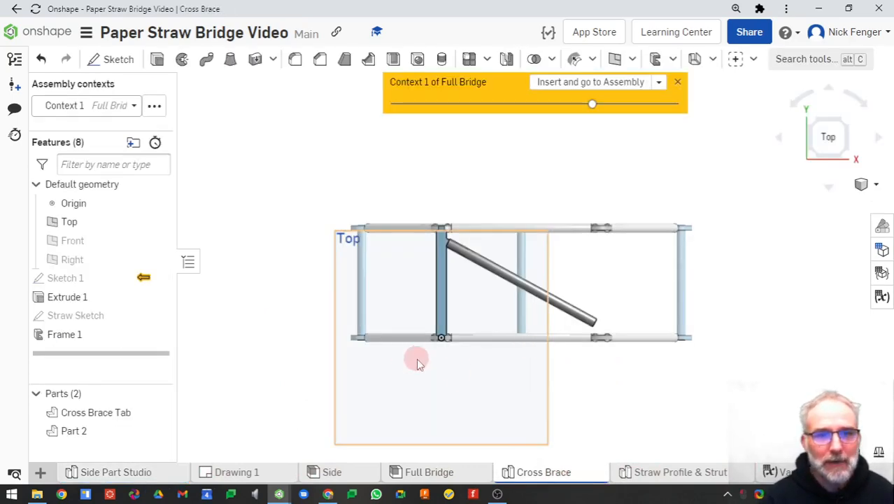
scroll(463, 337, down, 5)
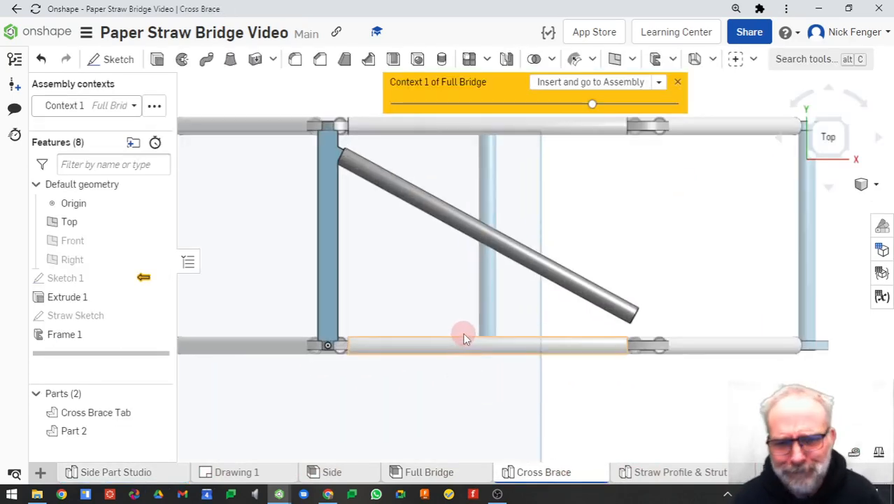
In the Paper Straw Bridge 2-20-23 document, step through the Cross Brace features after Frame 1 and examine the settings of Transform 1
key(alt+Tab)
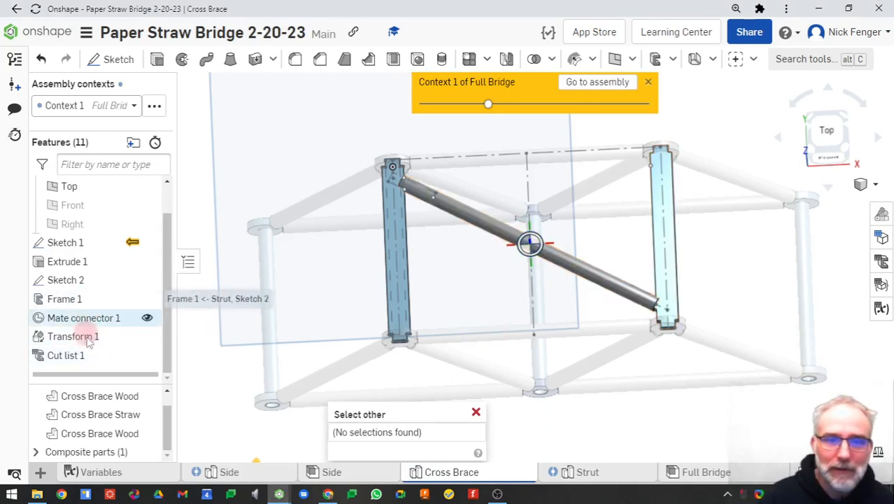
drag(87, 374, 89, 315)
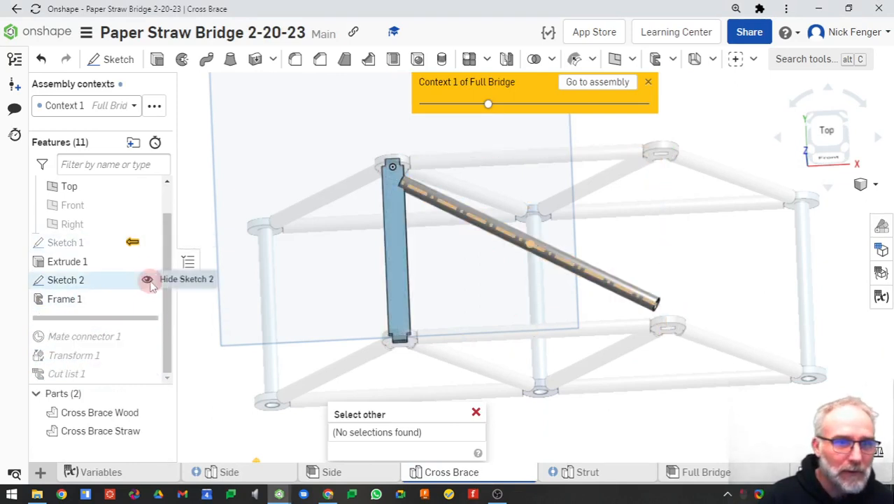
click(147, 279)
drag(113, 318, 80, 337)
double_click(79, 338)
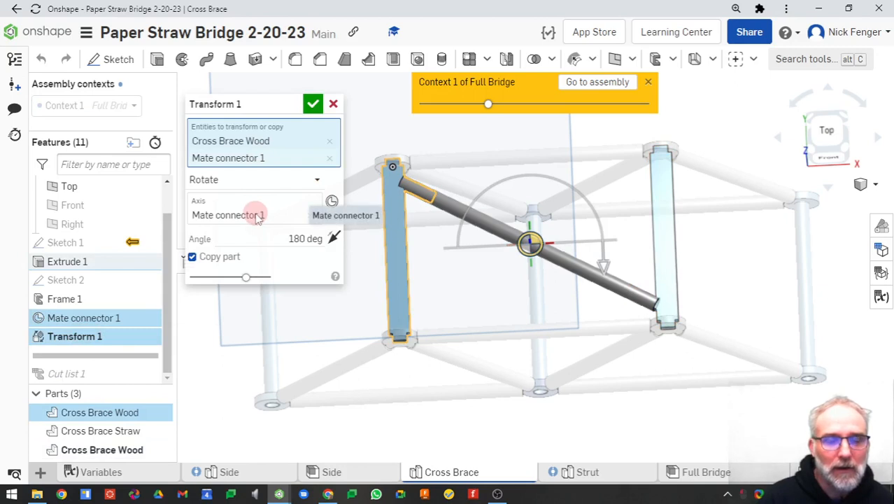
click(334, 105)
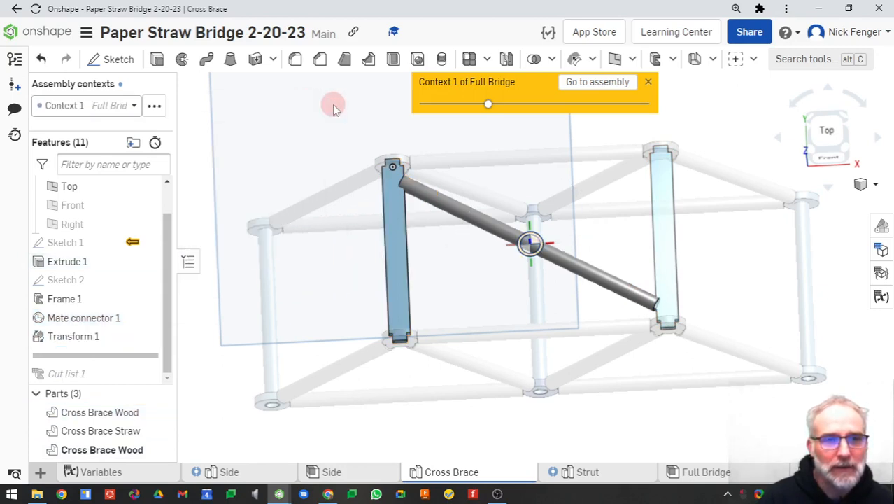
Back in the Paper Straw Bridge Video document, show Sketch 1 and Straw Sketch and hide both parts of the Cross Brace studio
key(alt+Tab)
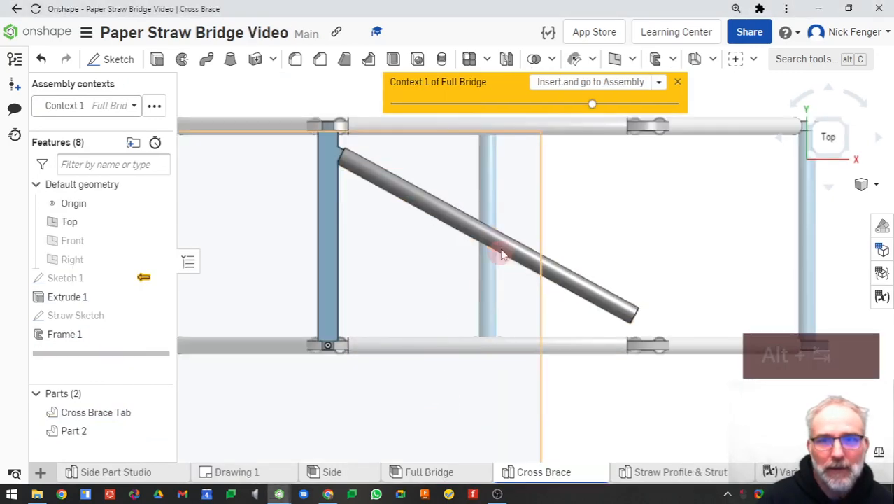
click(160, 277)
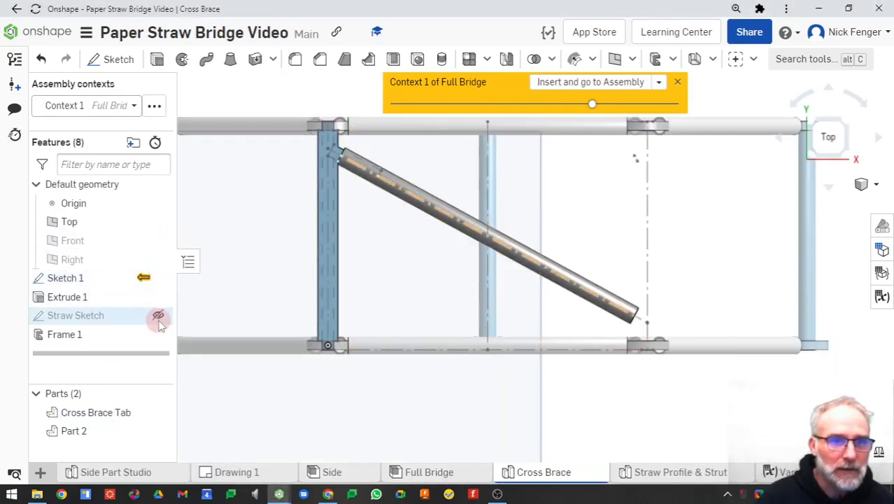
click(158, 315)
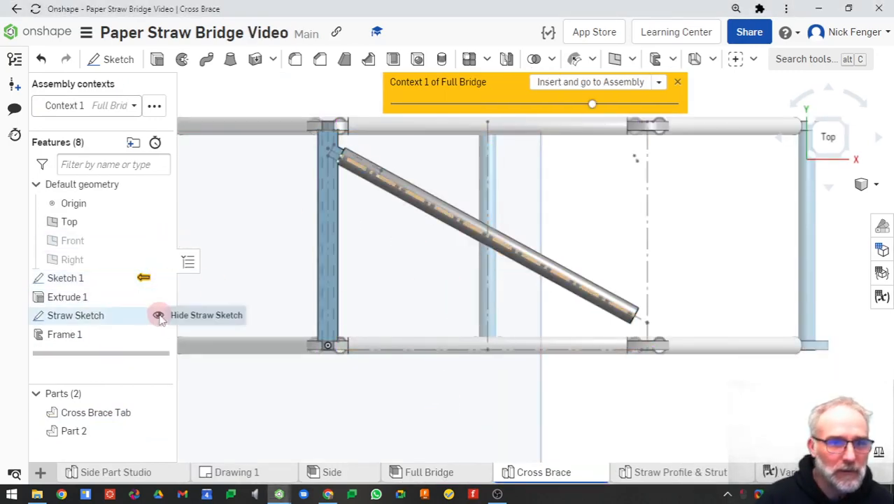
click(160, 393)
click(494, 232)
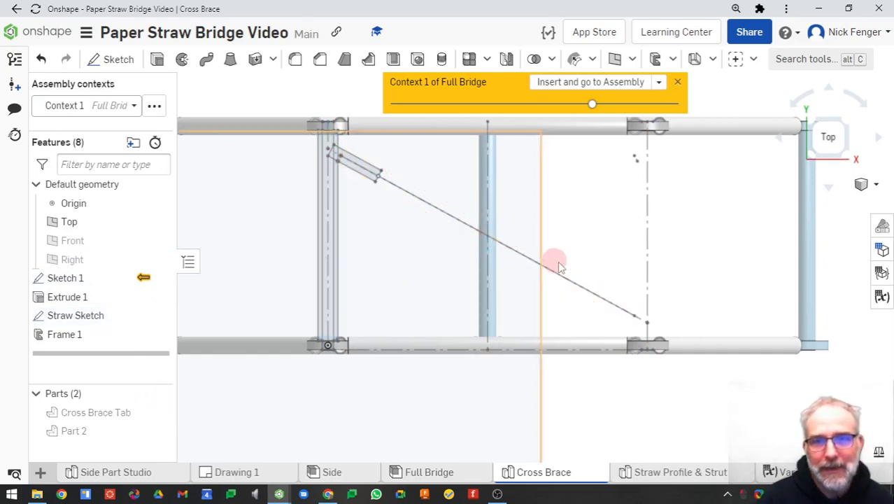
click(494, 239)
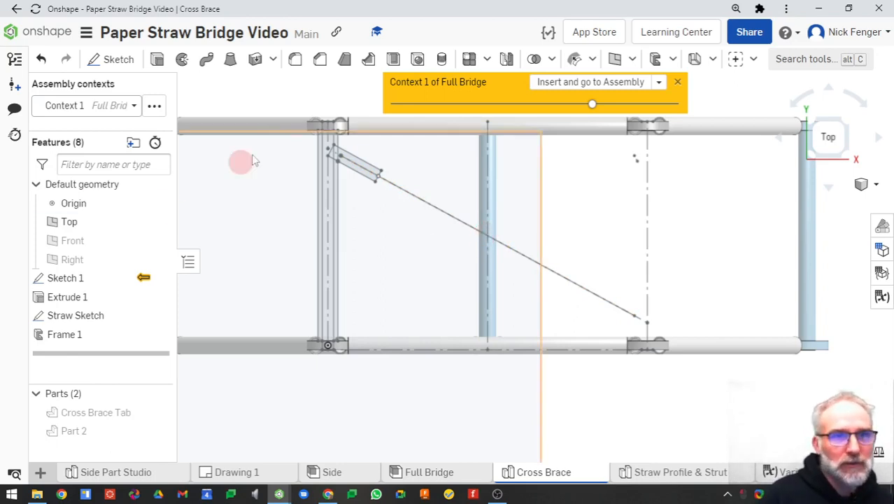
Start a mate connector on an entity with the Cross Brace Tab as its owner part
key(ctrl+m)
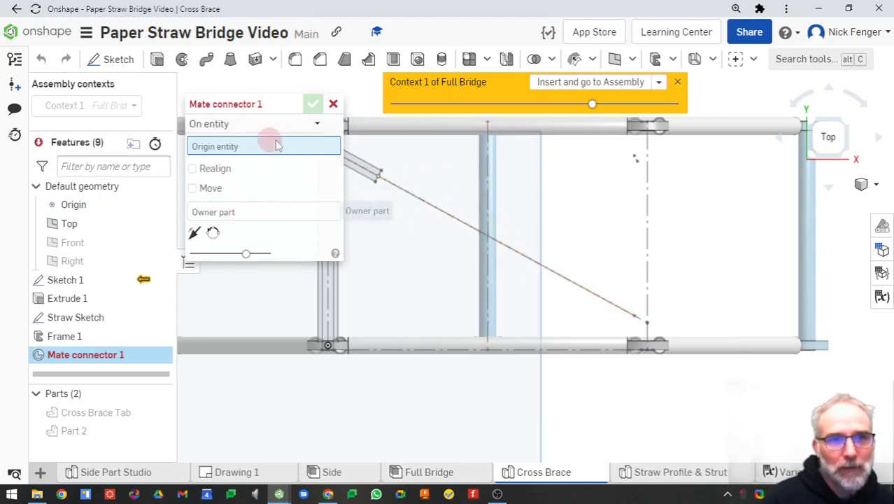
scroll(488, 272, up, 3)
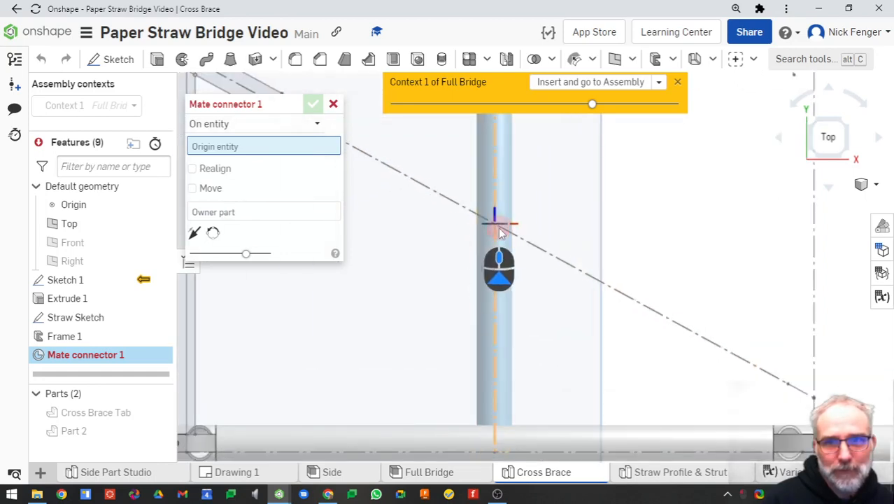
scroll(347, 272, down, 3)
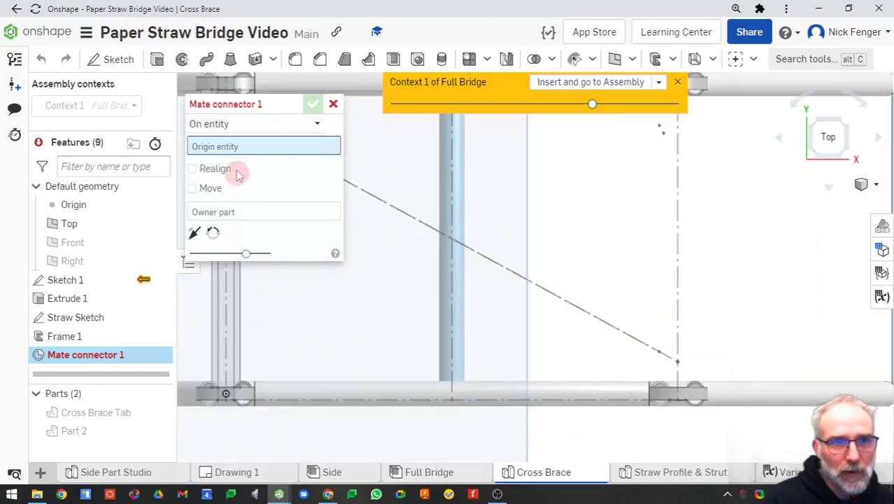
click(236, 214)
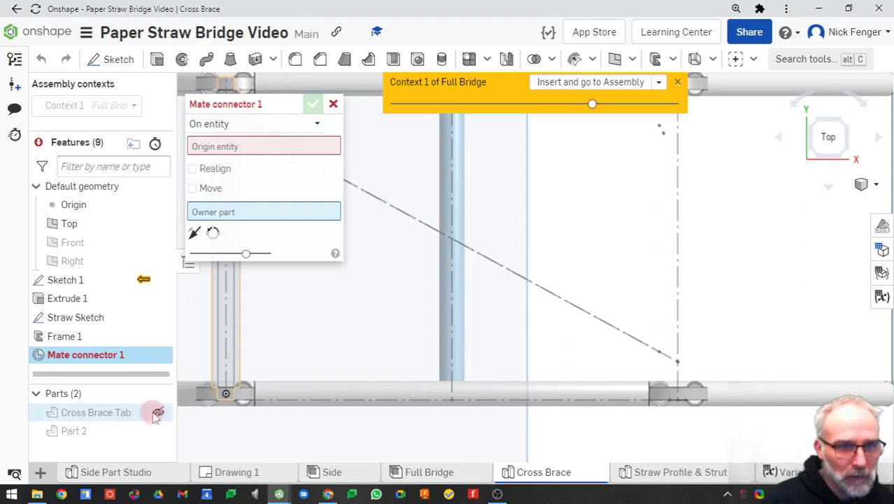
click(129, 415)
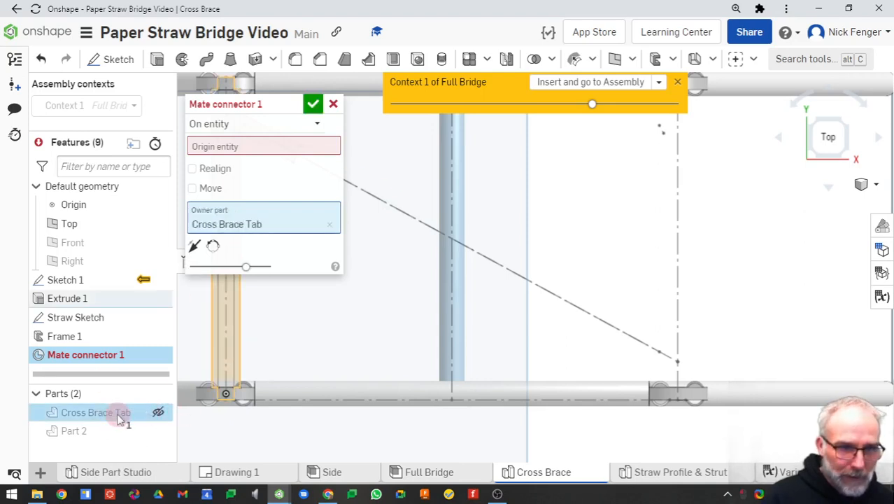
Set the mate connector's origin to the midpoint of Sketch 1's middle construction line, where the diagonal straw line crosses it
click(235, 148)
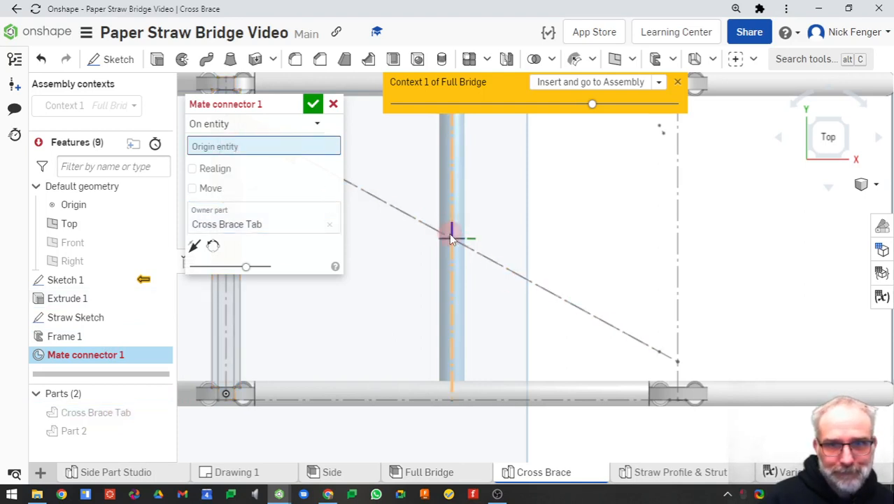
scroll(453, 238, down, 3)
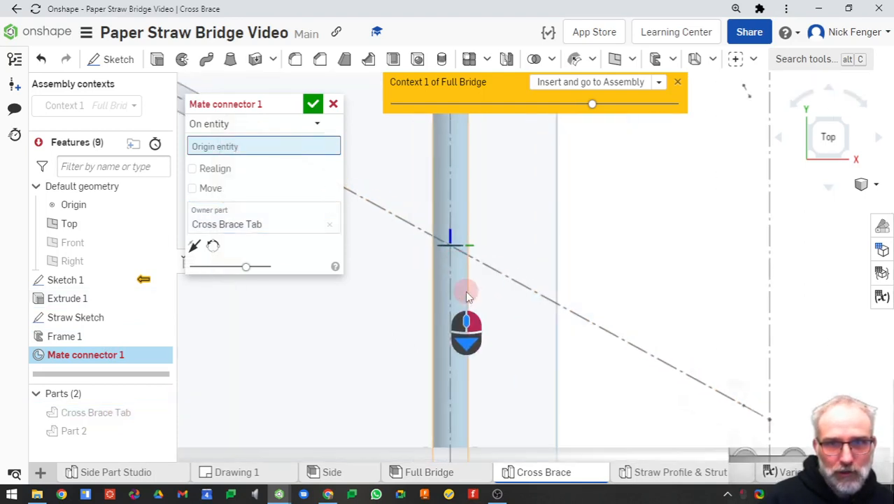
right_drag(467, 292, 467, 262)
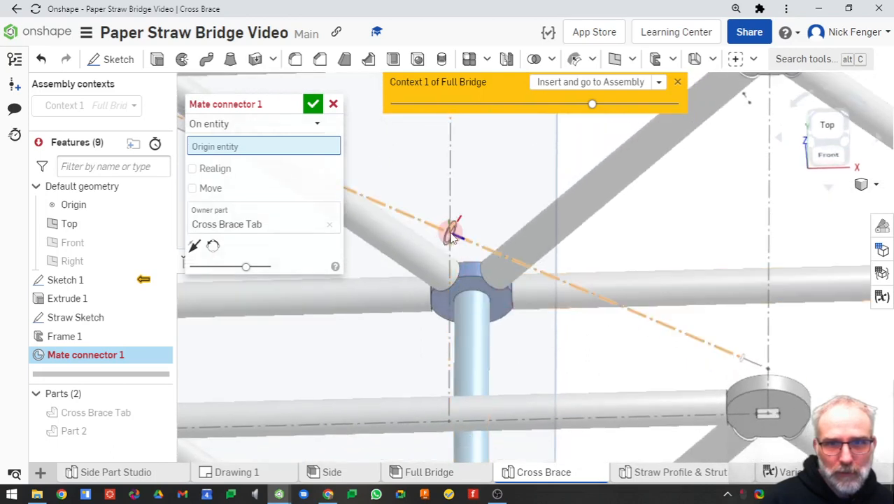
scroll(476, 288, up, 1)
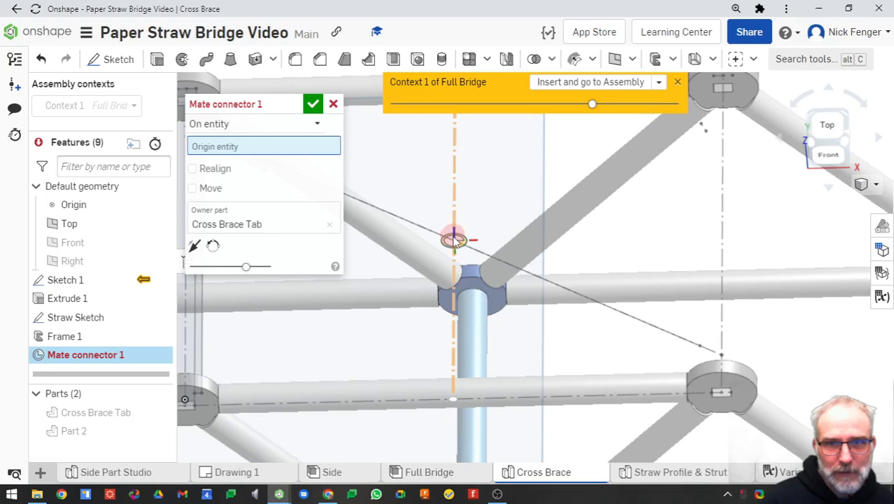
click(454, 241)
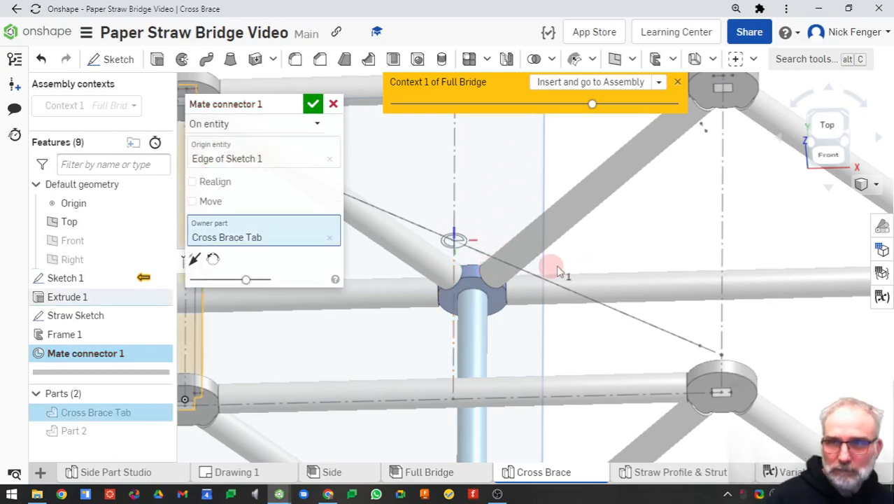
scroll(559, 260, up, 3)
right_drag(545, 266, 542, 306)
click(330, 237)
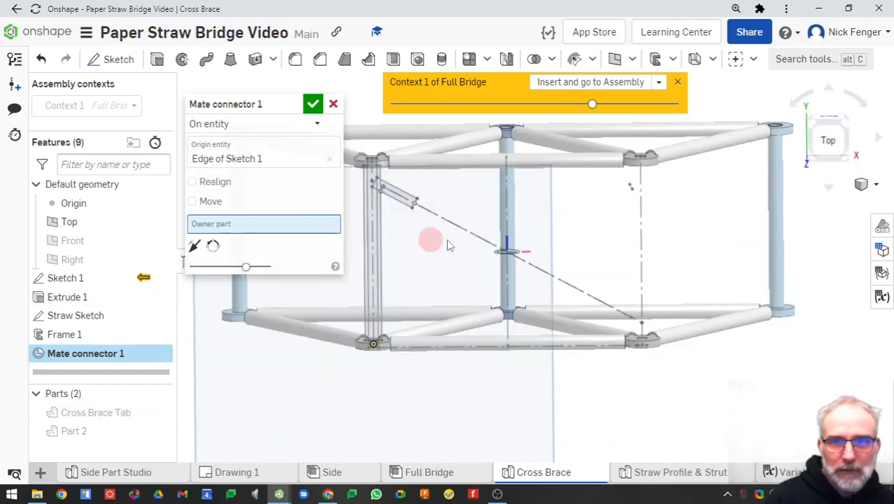
scroll(511, 253, down, 3)
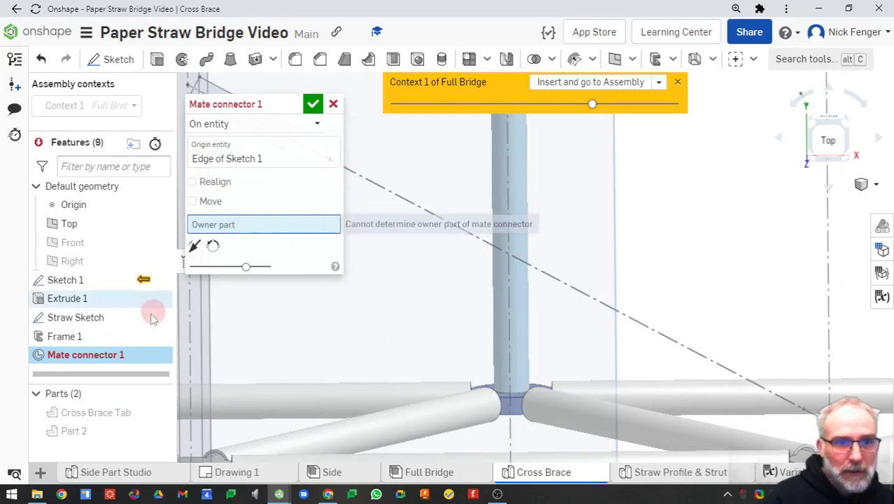
click(117, 414)
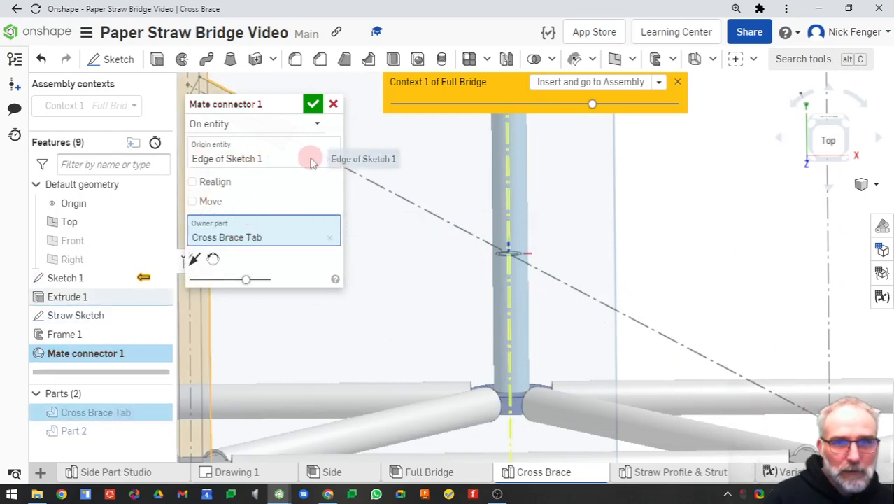
click(329, 162)
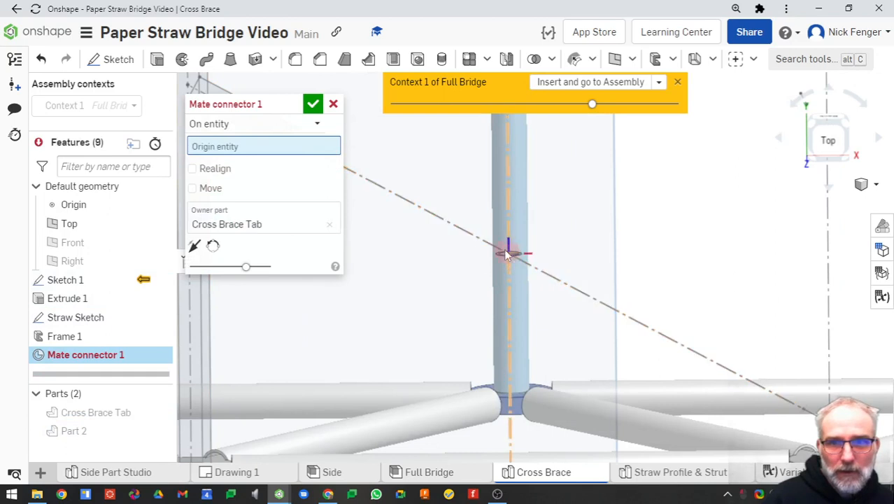
scroll(511, 252, up, 2)
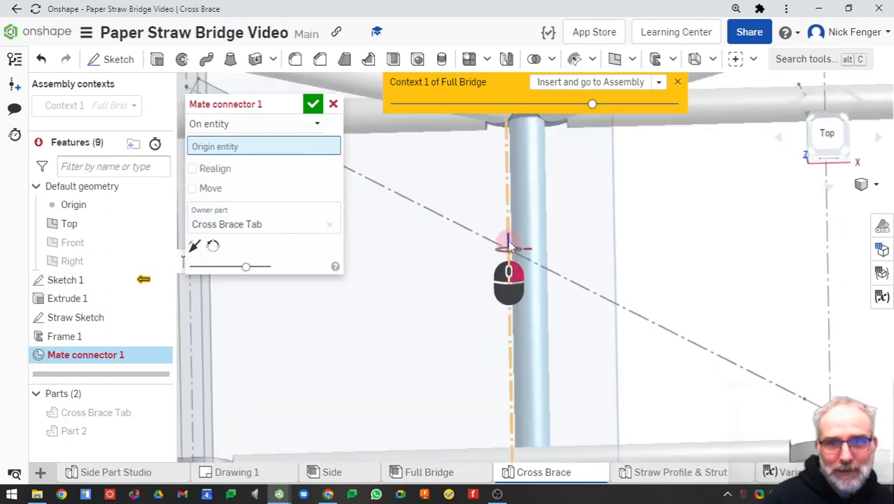
scroll(509, 253, down, 1)
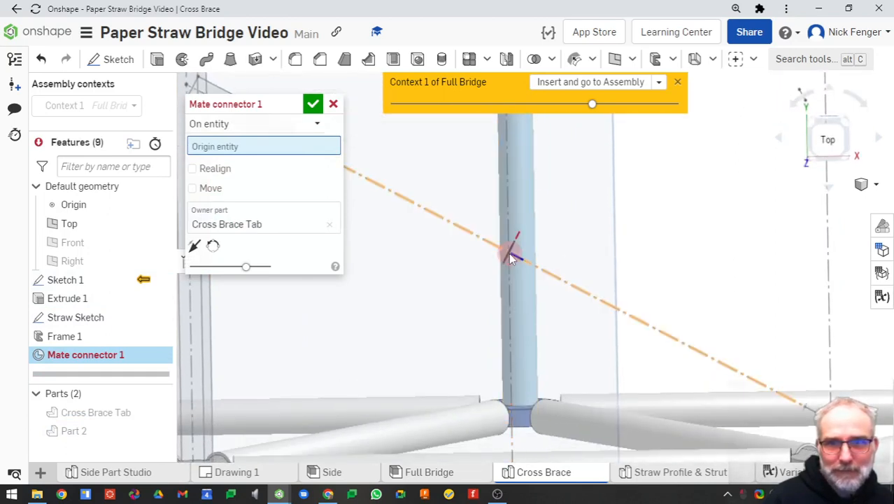
click(509, 253)
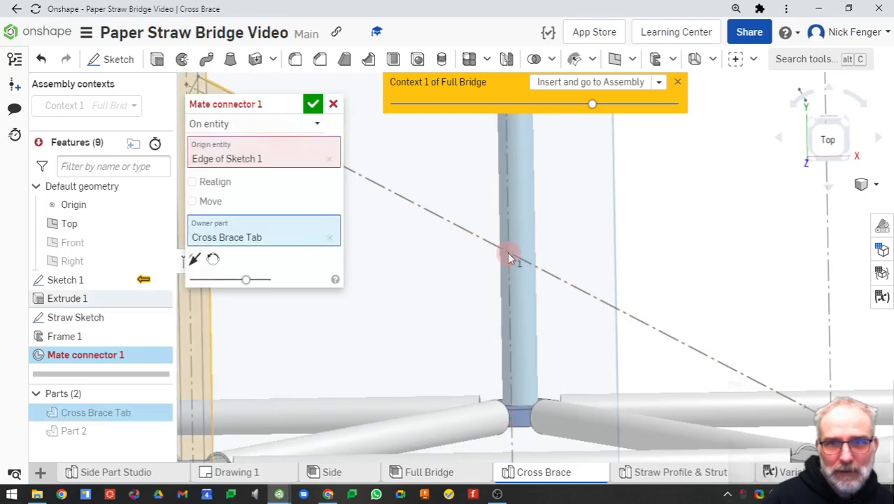
click(194, 259)
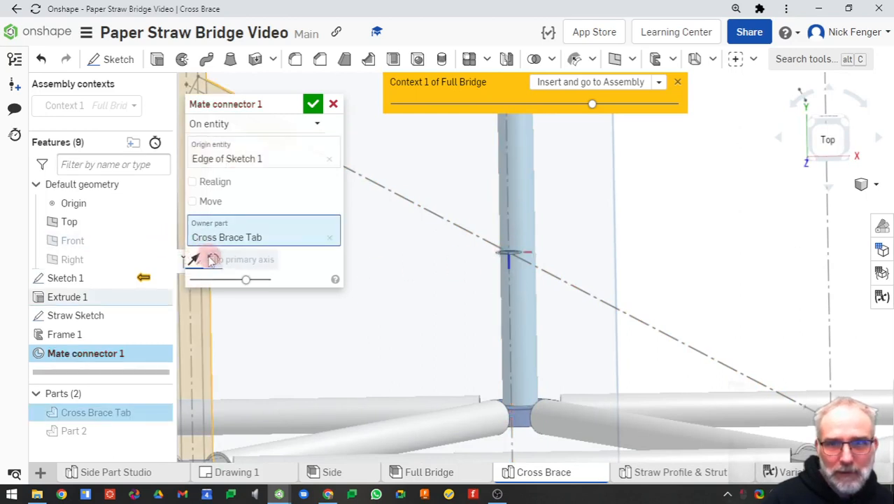
click(195, 259)
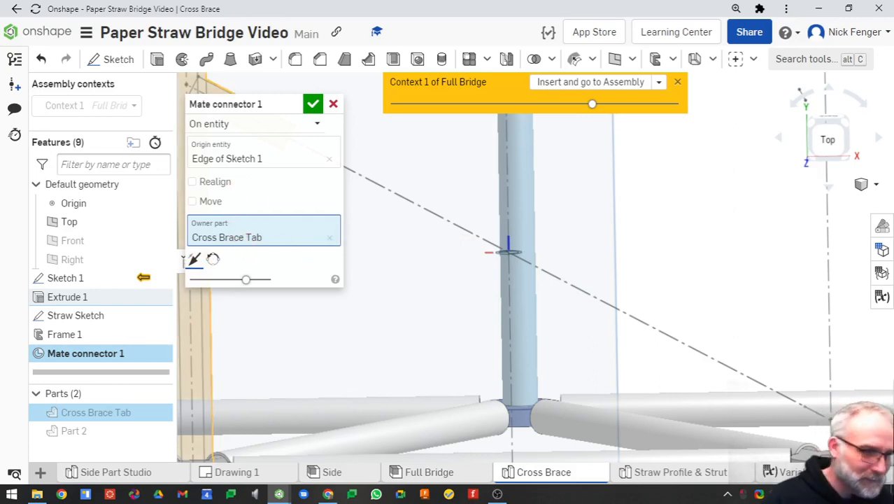
key(Escape)
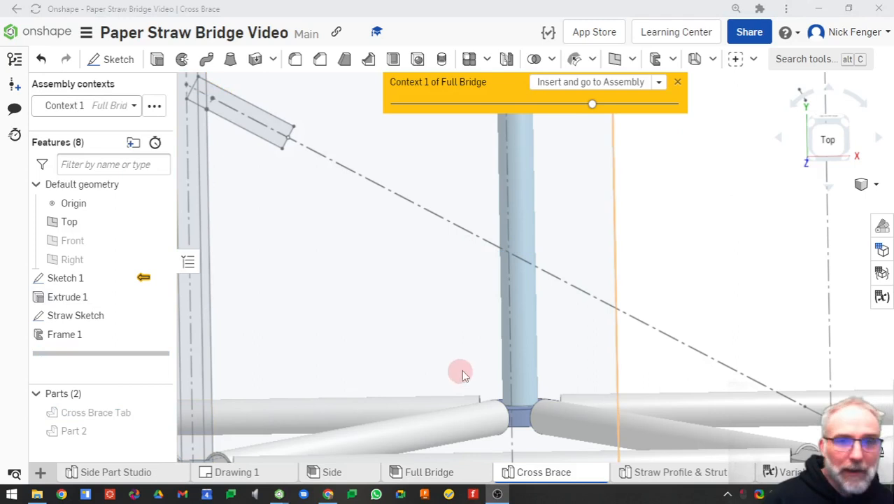
Add a point to Straw Sketch at the middle of the diagonal line, where it crosses Sketch 1's middle construction line
double_click(83, 320)
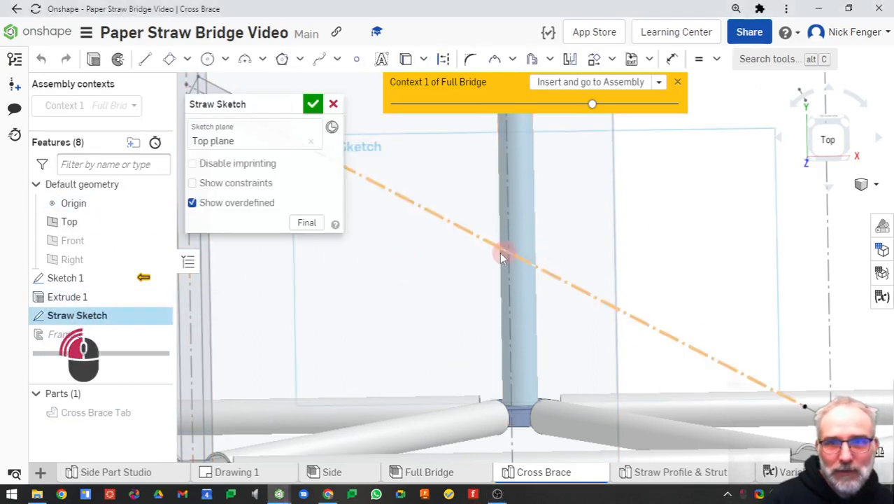
click(356, 59)
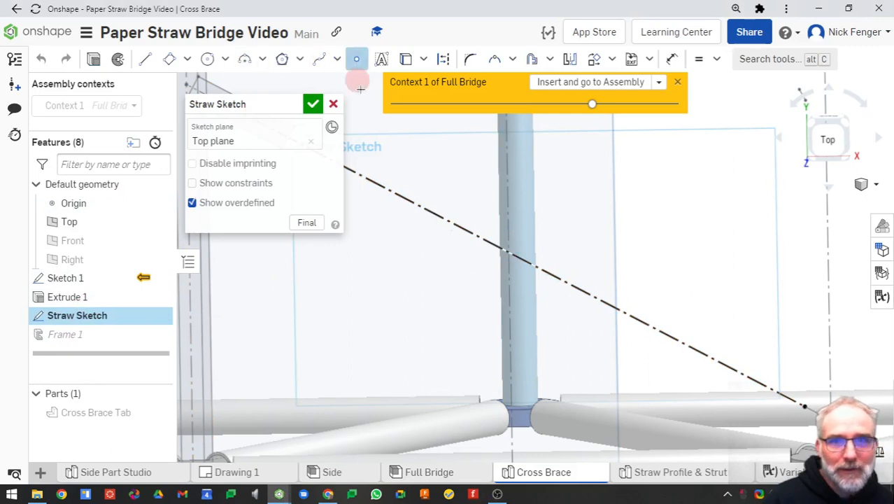
click(506, 252)
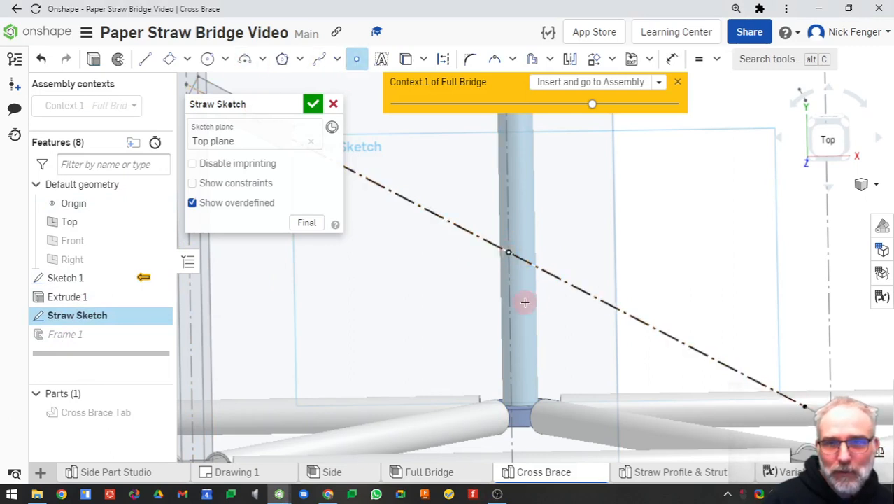
click(313, 103)
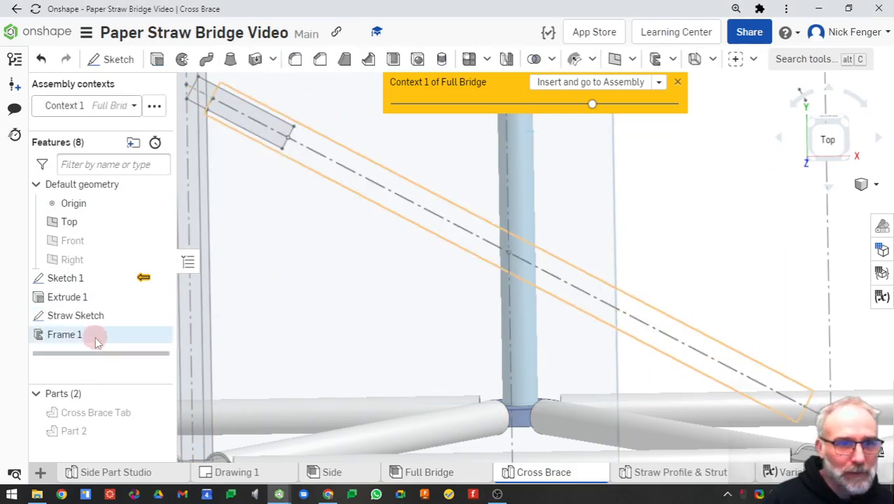
Create a mate connector on Straw Sketch's new central point, with the Cross Brace Tab as its owner part
key(ctrl+m)
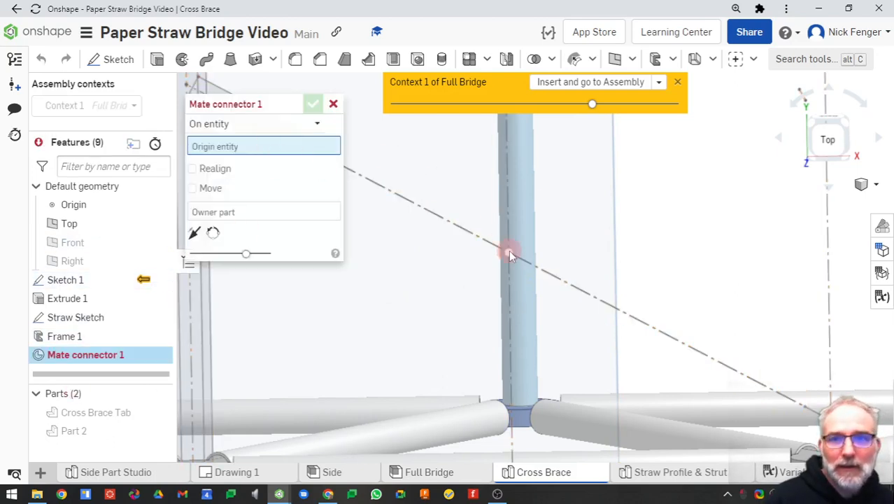
click(238, 217)
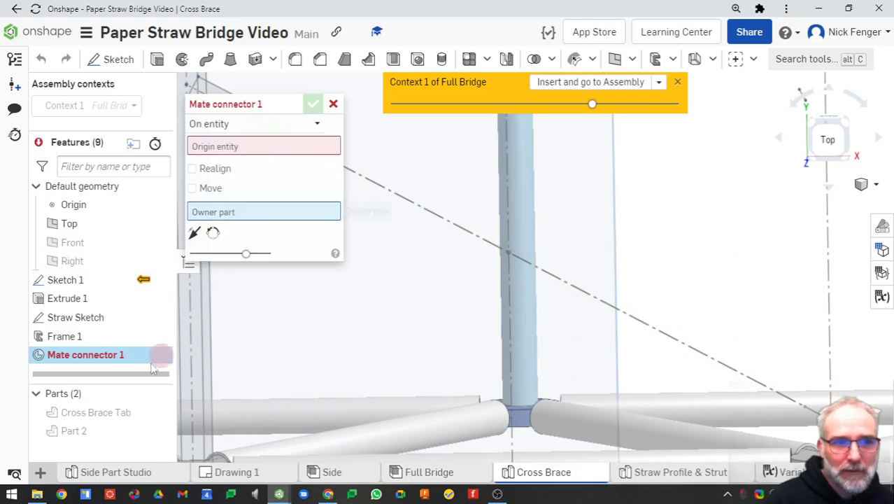
click(111, 413)
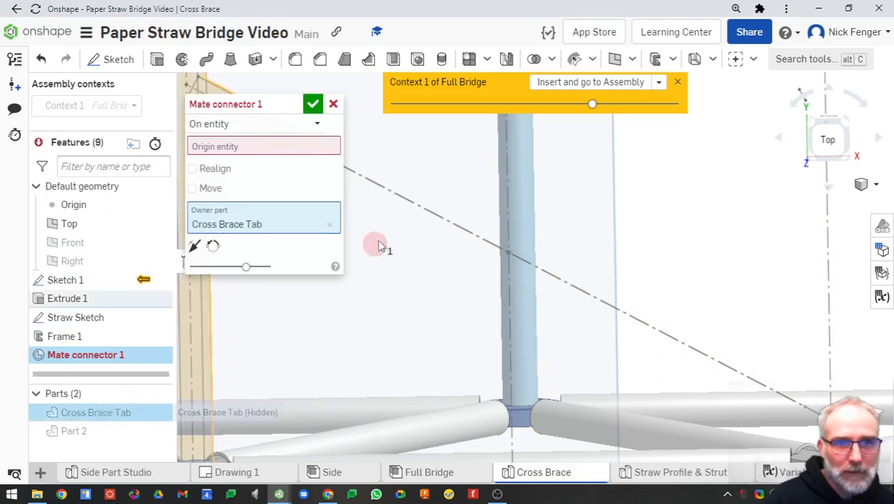
click(275, 148)
click(510, 254)
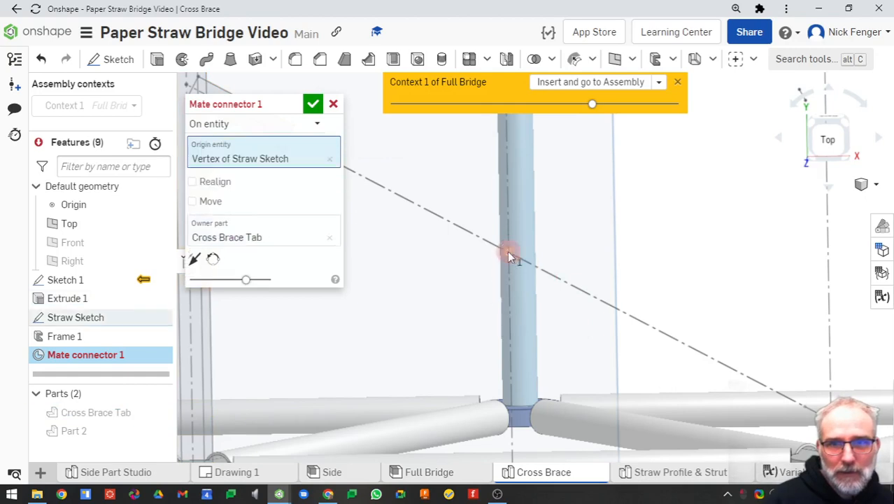
mouse_move(465, 286)
right_down()
mouse_move(434, 286)
mouse_move(441, 215)
mouse_move(443, 263)
mouse_move(468, 264)
right_up()
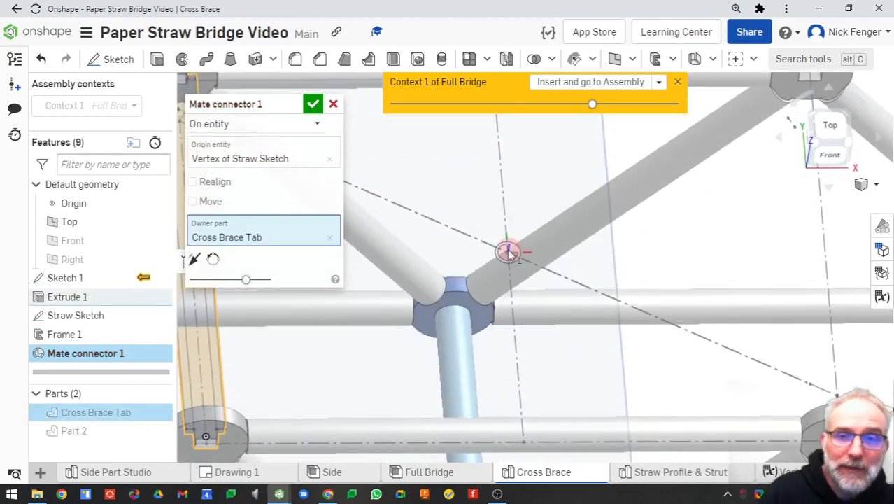
click(312, 104)
Reopen Straw Sketch to examine the central point on the diagonal line, and close the sketch
right_drag(449, 266, 423, 245)
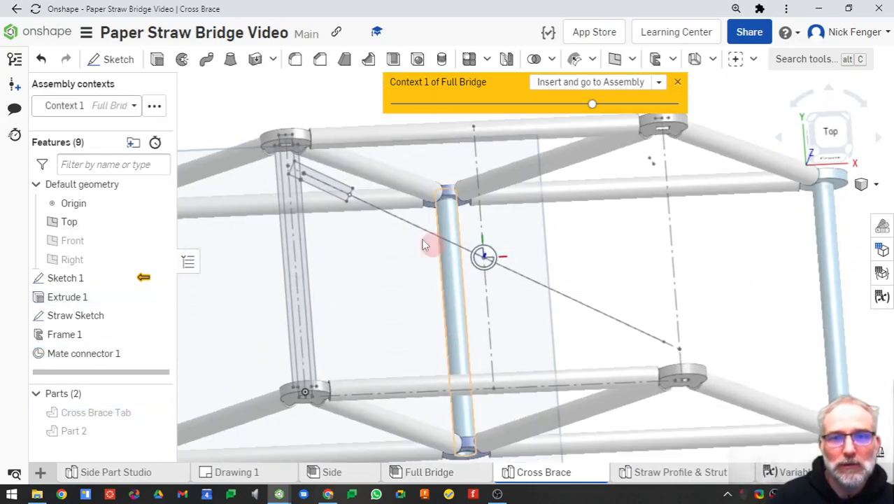
double_click(105, 319)
scroll(478, 249, up, 5)
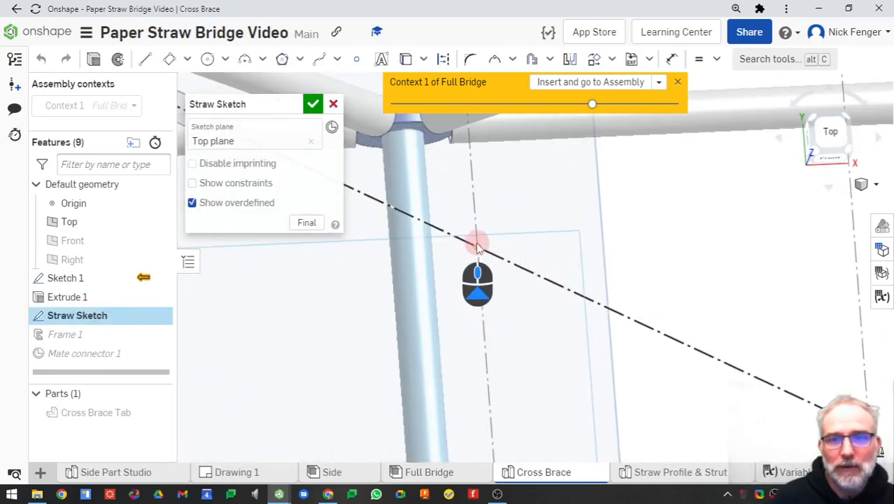
click(358, 60)
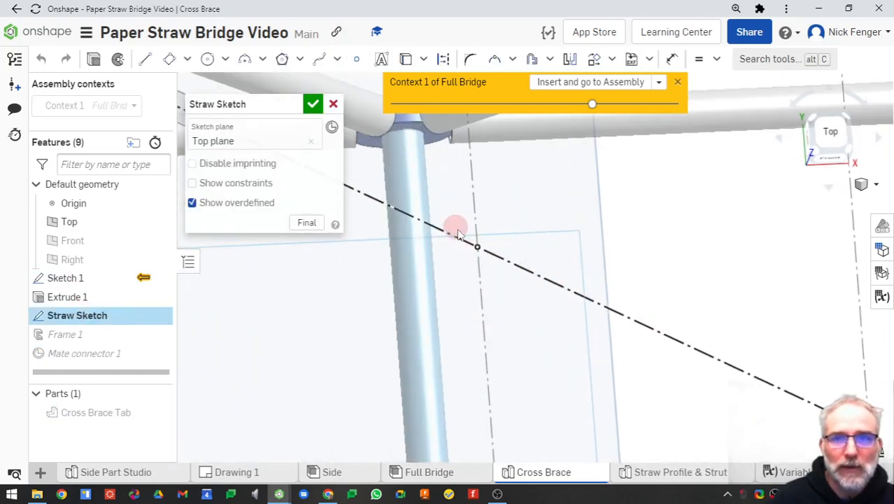
click(313, 104)
scroll(475, 246, down, 10)
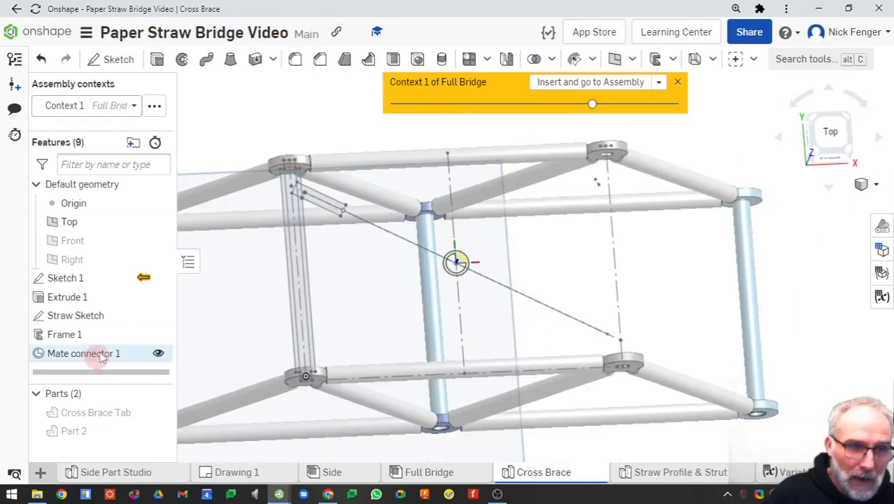
Use Transform to make a copy of the Cross Brace Tab rotated 180 degrees about Mate connector 1
click(783, 64)
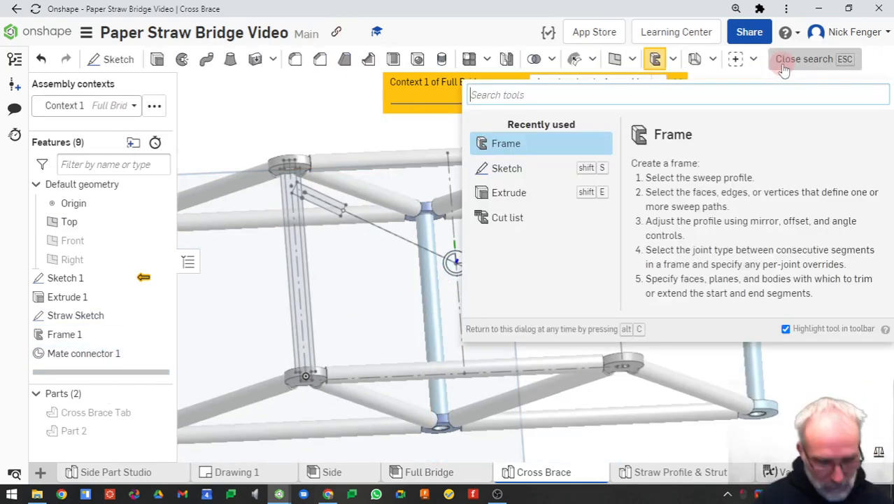
text(tra)
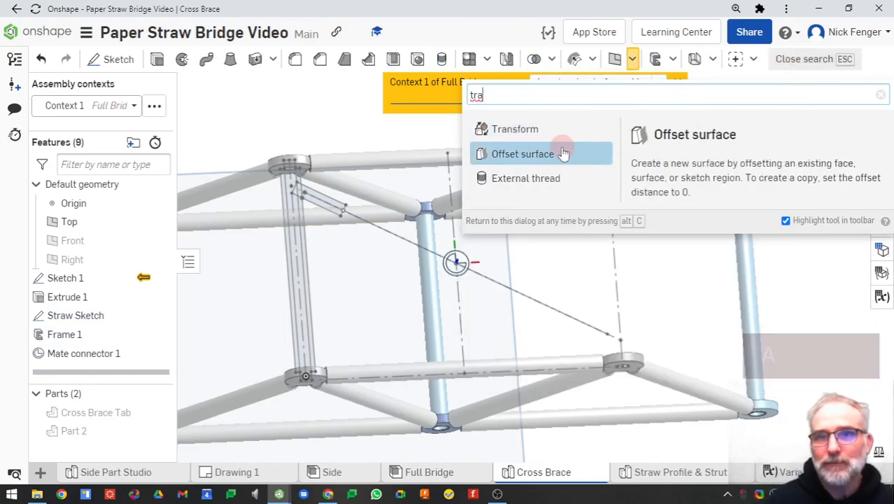
click(503, 129)
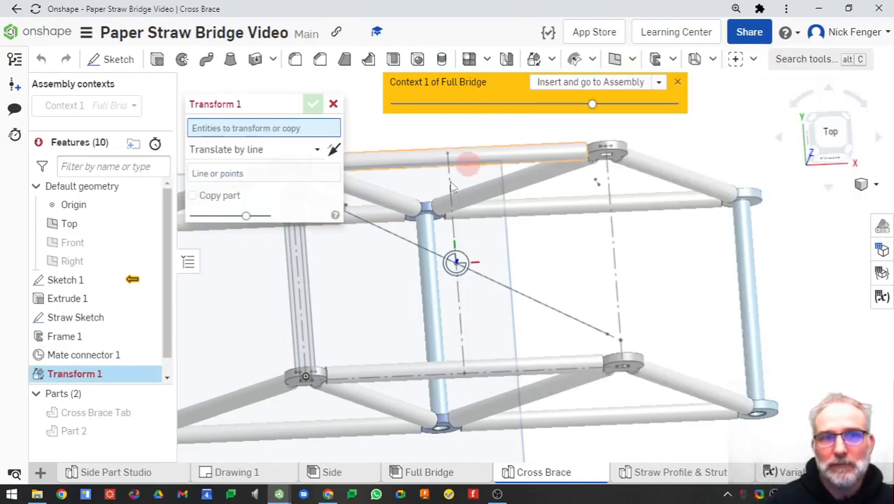
click(280, 151)
click(209, 247)
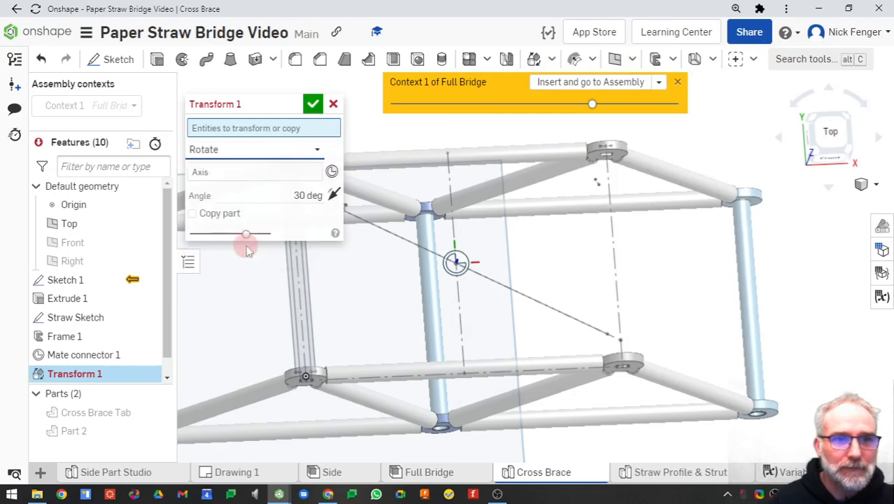
click(119, 412)
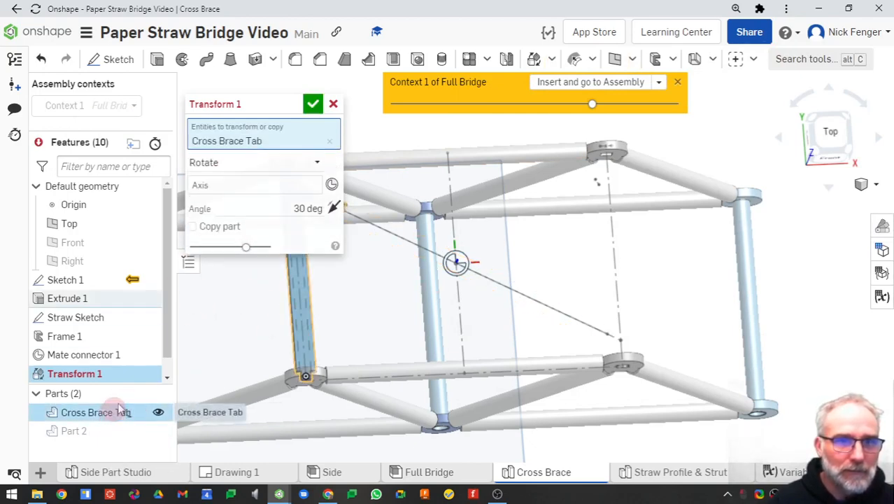
click(255, 184)
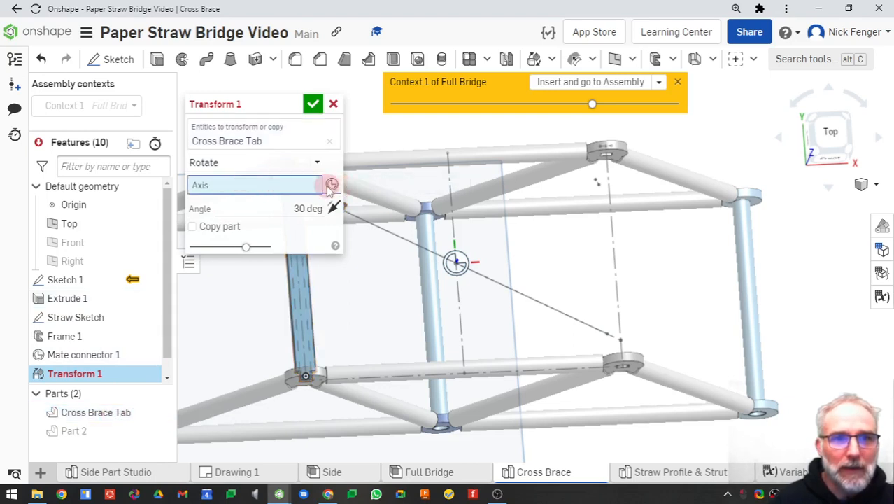
click(455, 263)
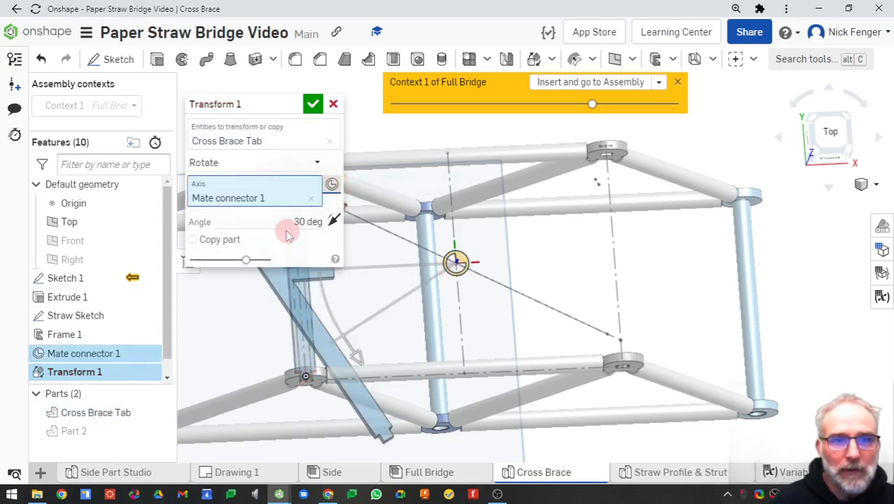
text(180)
key(Return)
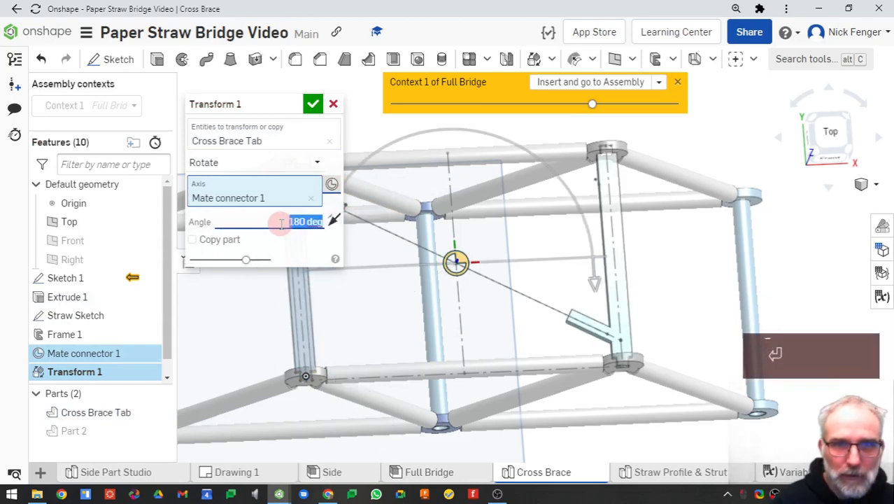
click(207, 239)
click(313, 105)
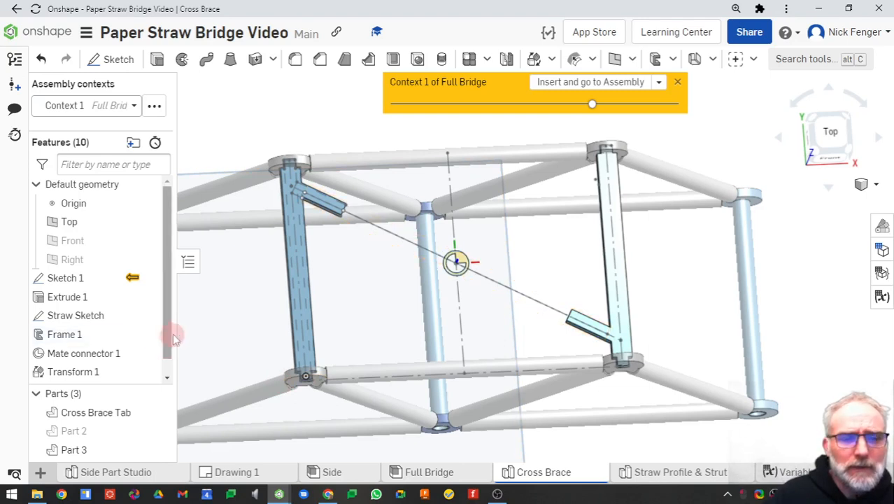
Show the hidden diagonal straw part, Part 2, and rename it Straw
scroll(168, 365, down, 1)
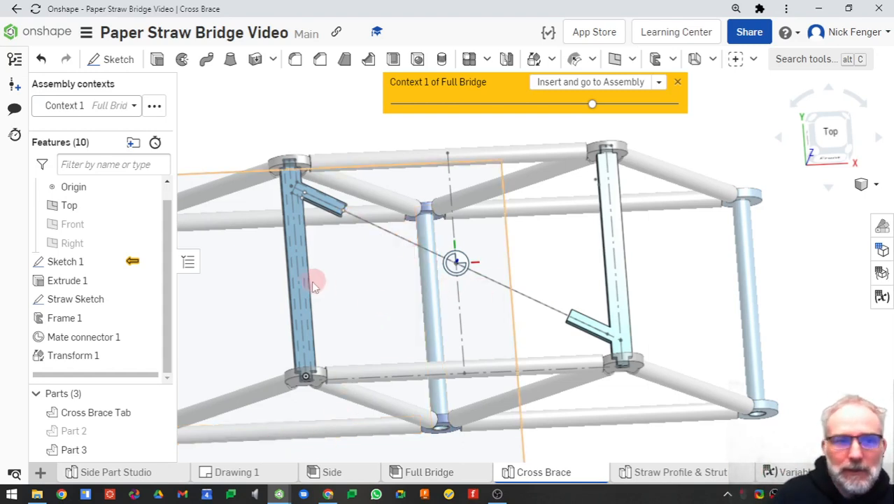
click(158, 431)
right_click(77, 432)
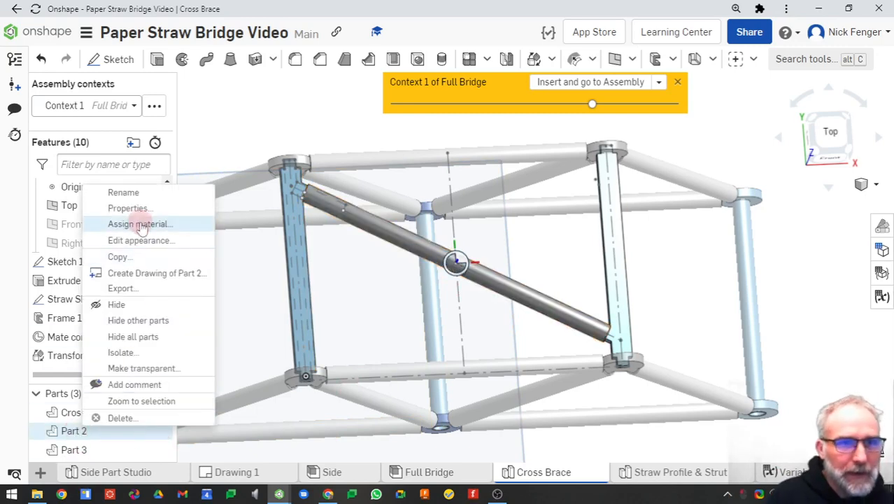
click(140, 193)
text(Straw)
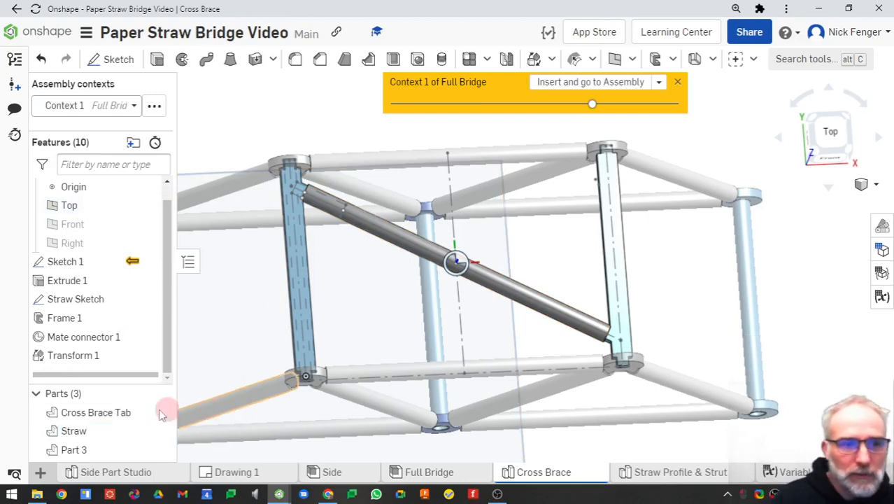
Rename both wooden tab parts, Cross Brace Tab and Part 3, to Cross Brace w/ Tab in their shared properties
click(97, 454)
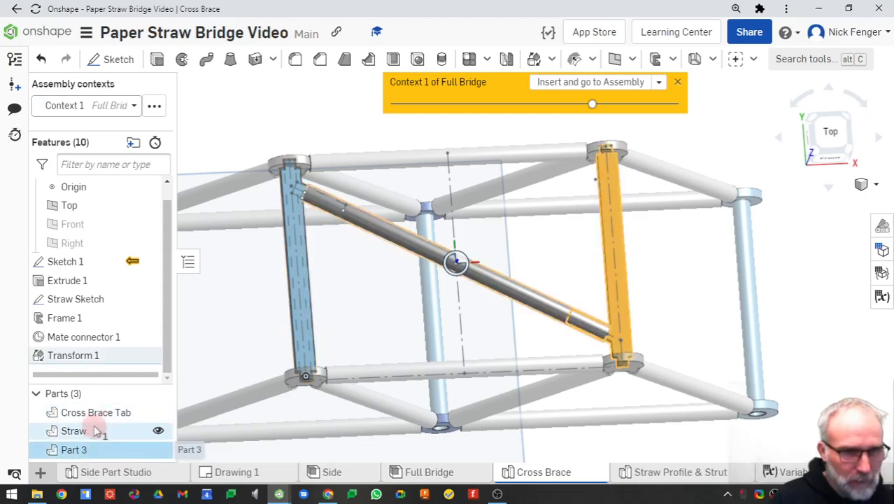
click(105, 413)
right_click(117, 414)
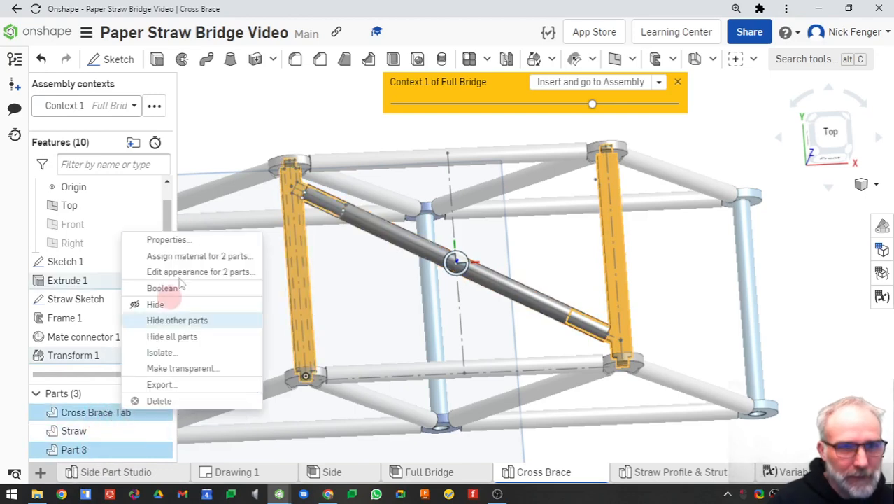
click(184, 239)
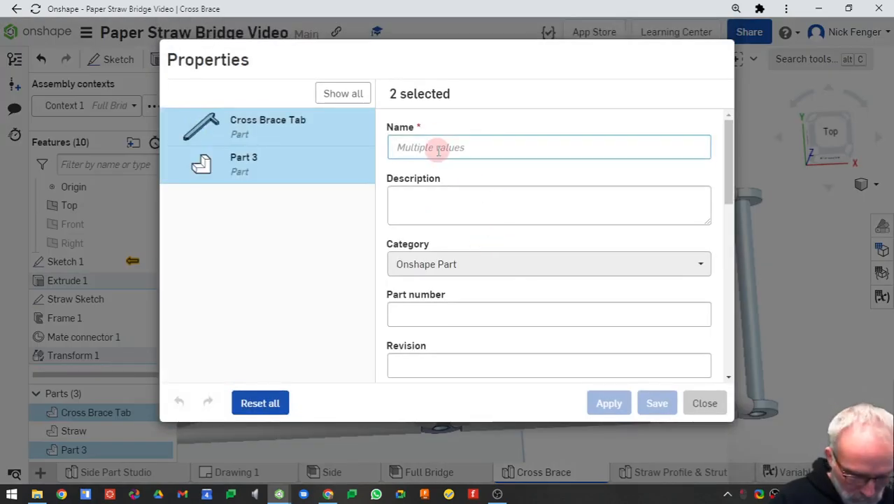
text(Cross Brace w/ Tab)
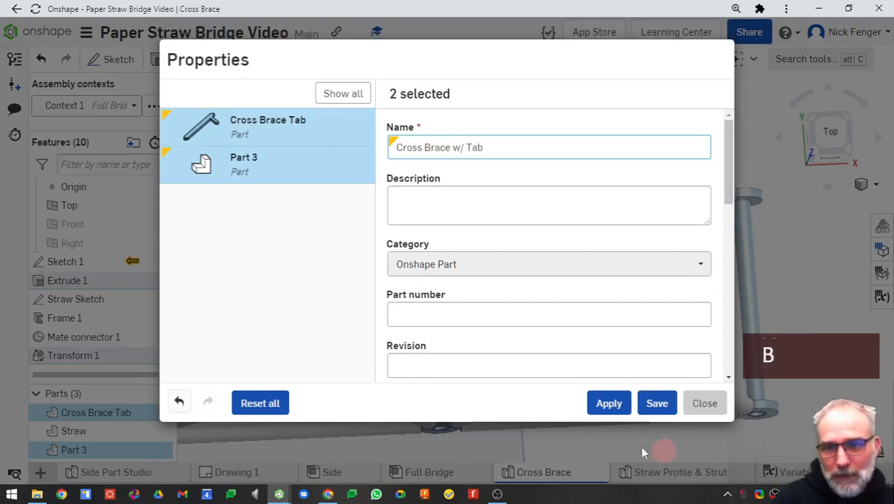
click(621, 406)
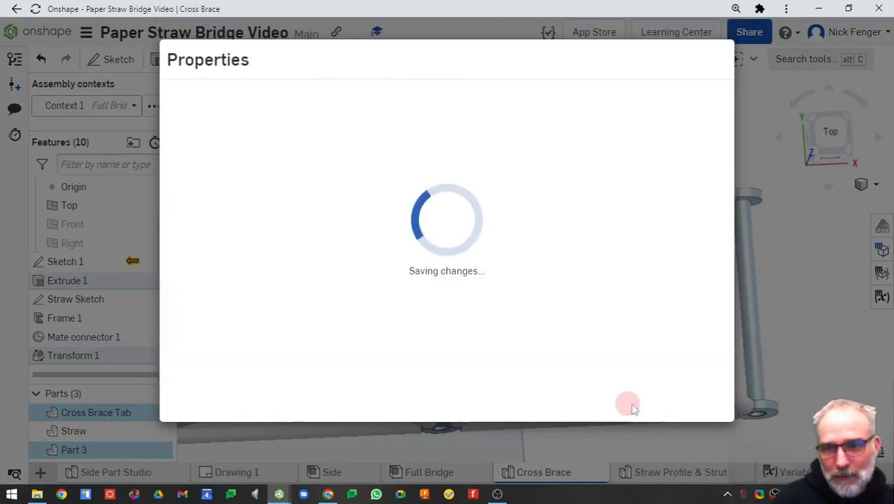
click(704, 404)
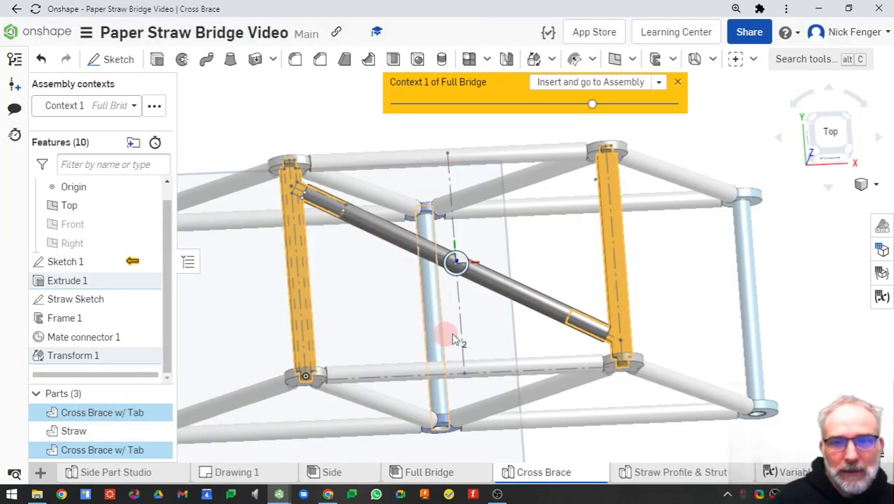
Hide Sketch 1 and Straw Sketch so only the solid cross brace parts show, and clear the selection
right_drag(485, 341, 485, 314)
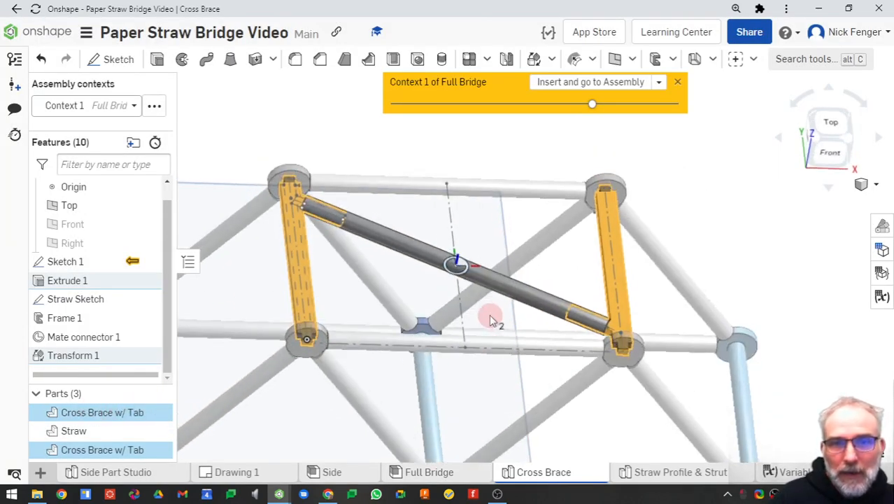
click(146, 261)
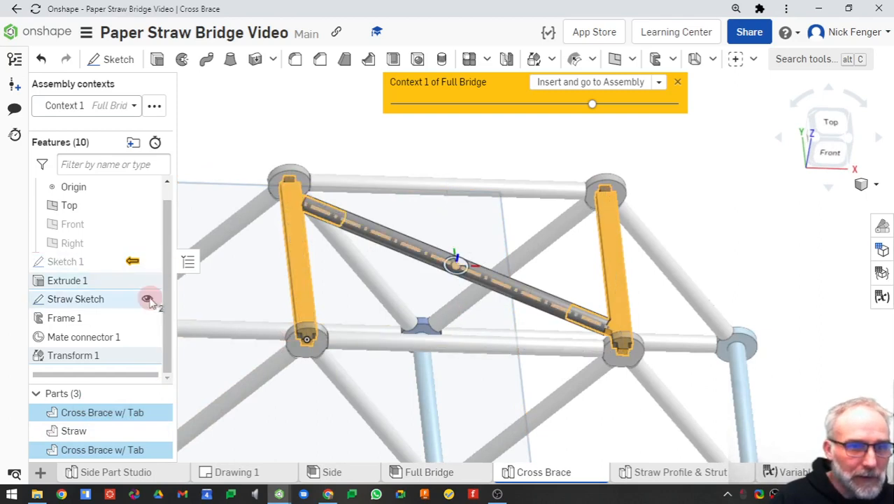
click(147, 300)
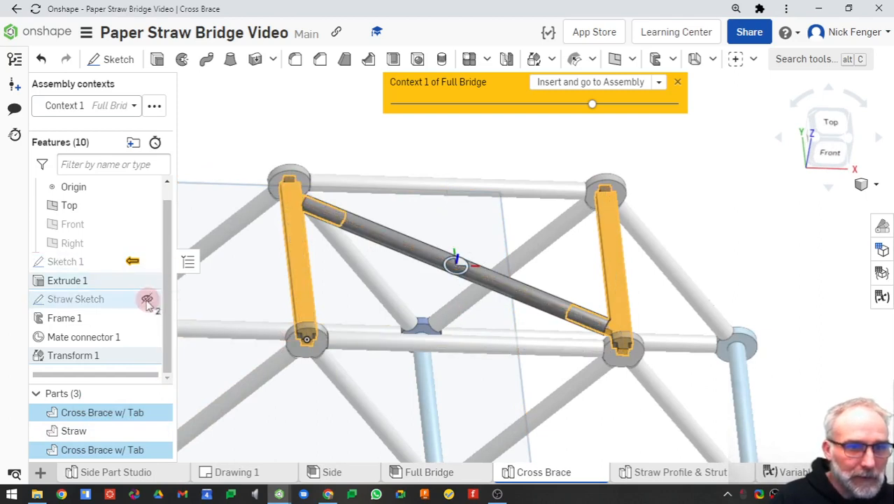
click(258, 301)
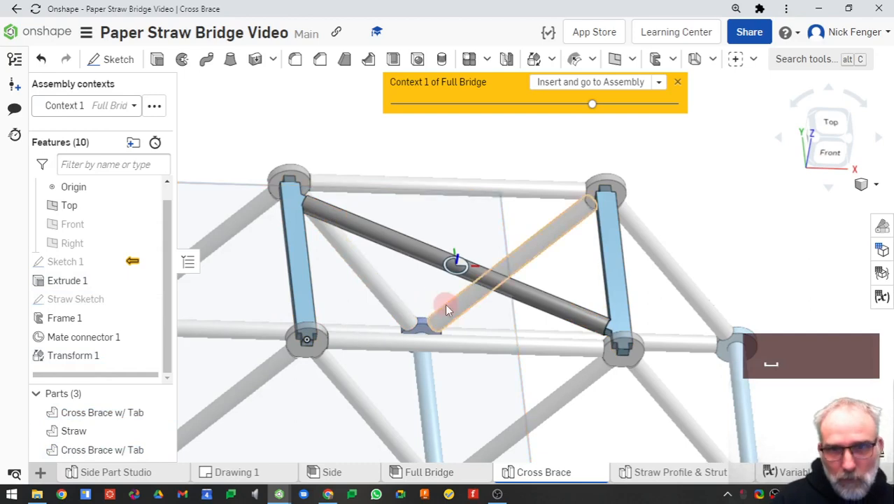
right_drag(448, 306, 447, 295)
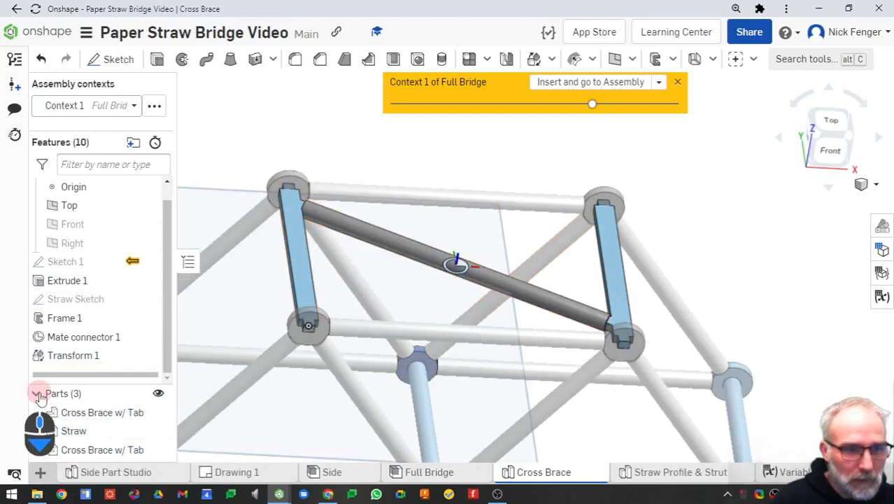
right_drag(515, 314, 612, 165)
click(571, 84)
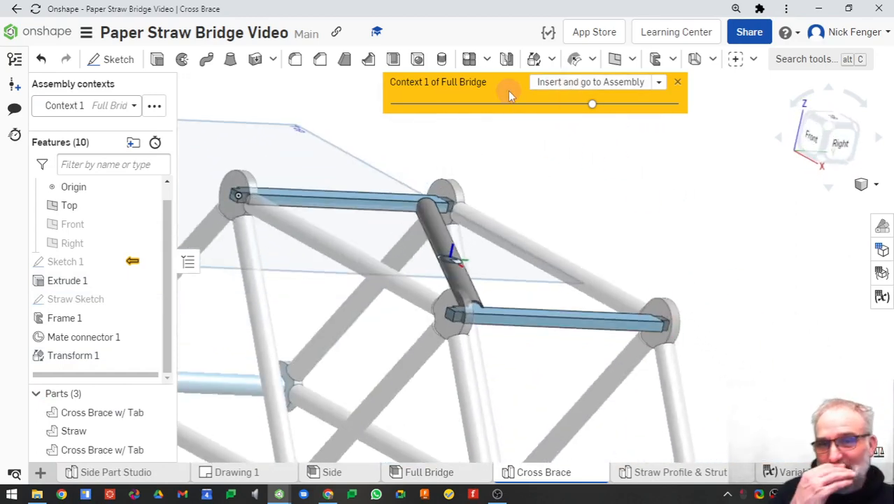
scroll(537, 231, down, 5)
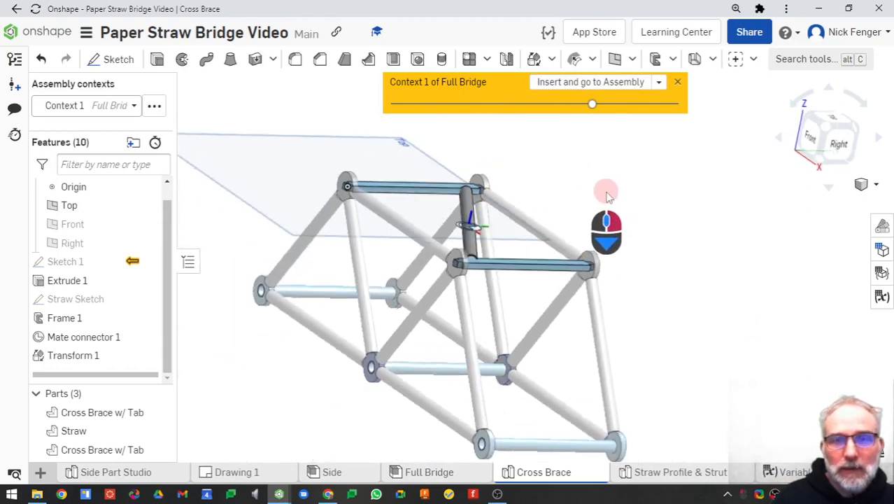
right_drag(607, 195, 262, 294)
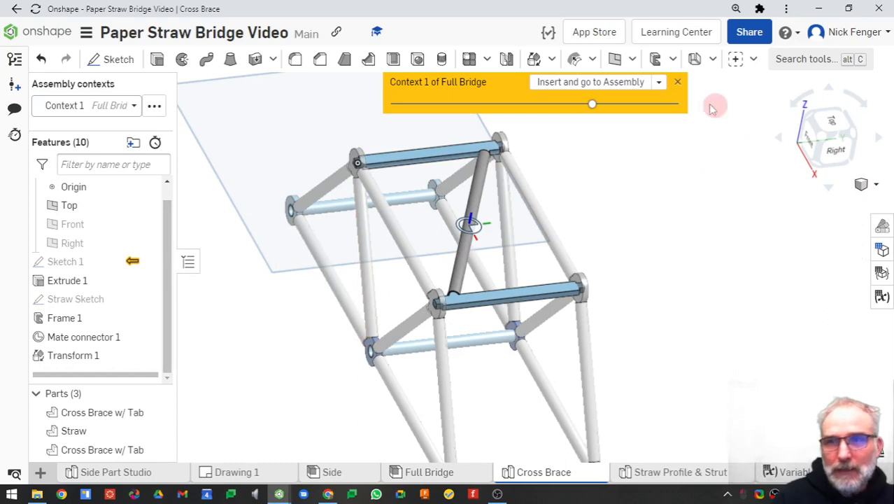
Start a Cut list with individually chosen frames: the diagonal Straw and both Cross Brace w/ Tab parts
click(672, 60)
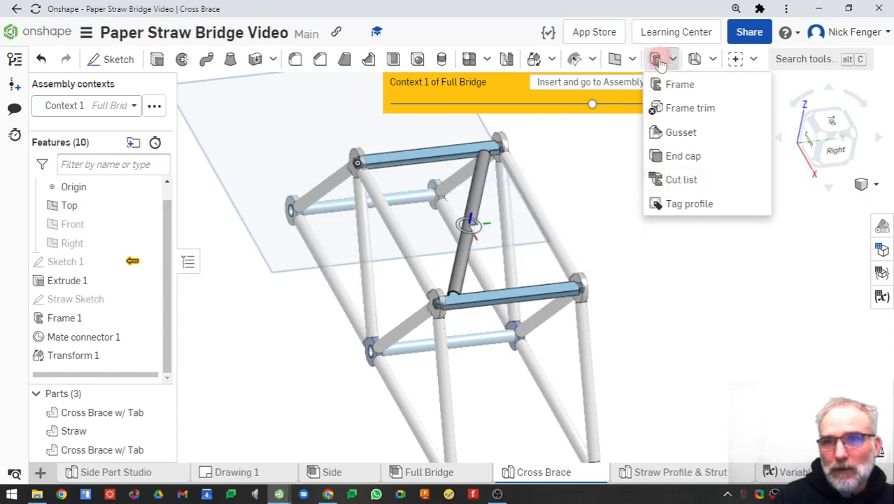
click(677, 179)
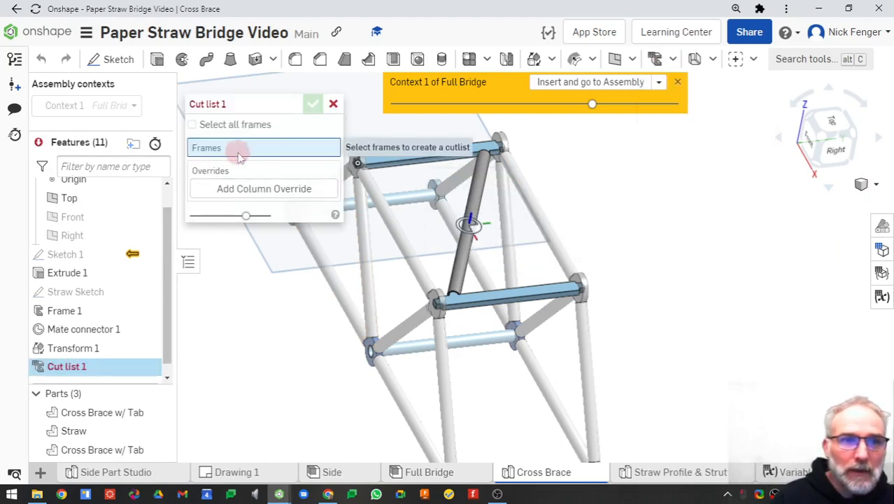
click(193, 124)
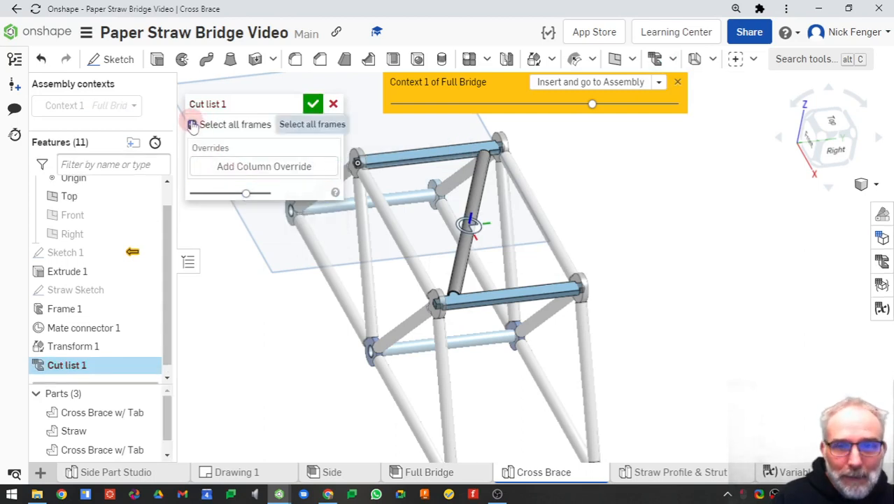
click(192, 124)
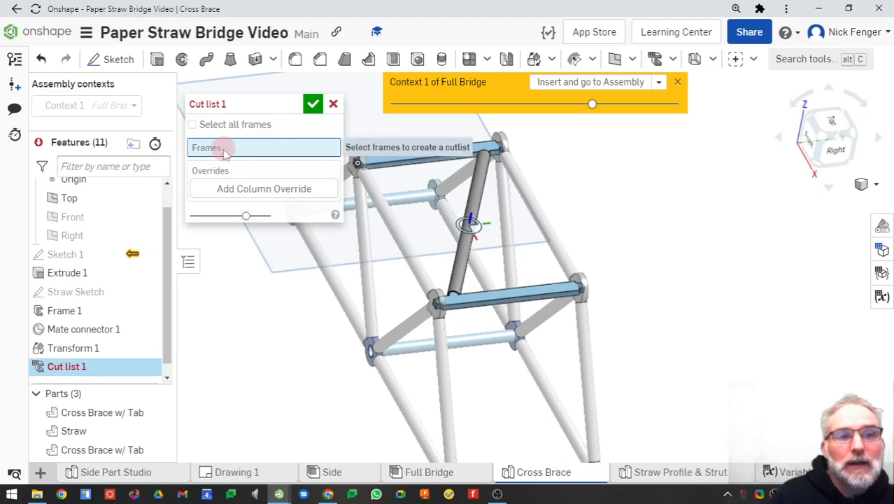
click(476, 198)
click(446, 153)
click(512, 293)
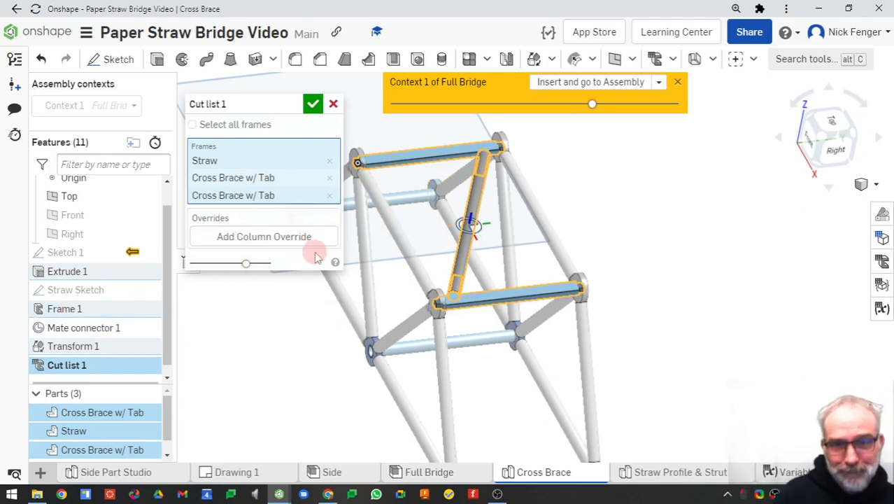
Add a column override for the two tab parts, setting column Name to the value Cross Brace w/ Tab
click(276, 238)
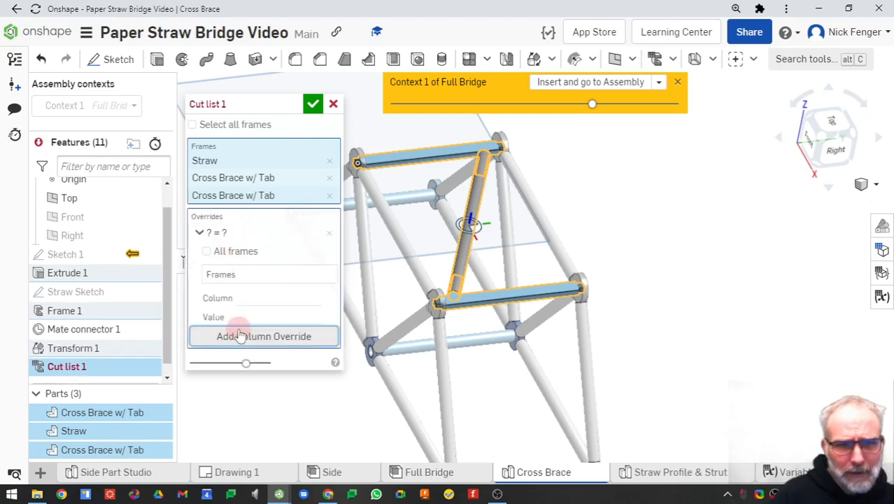
click(249, 297)
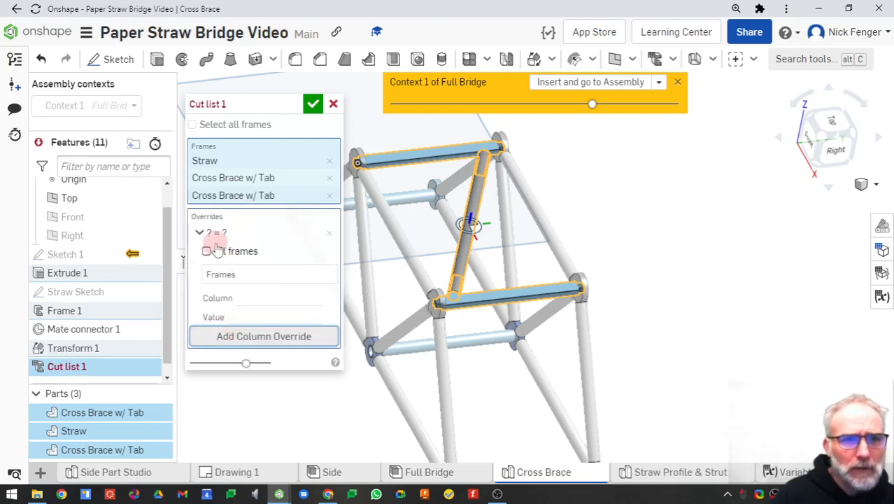
click(233, 275)
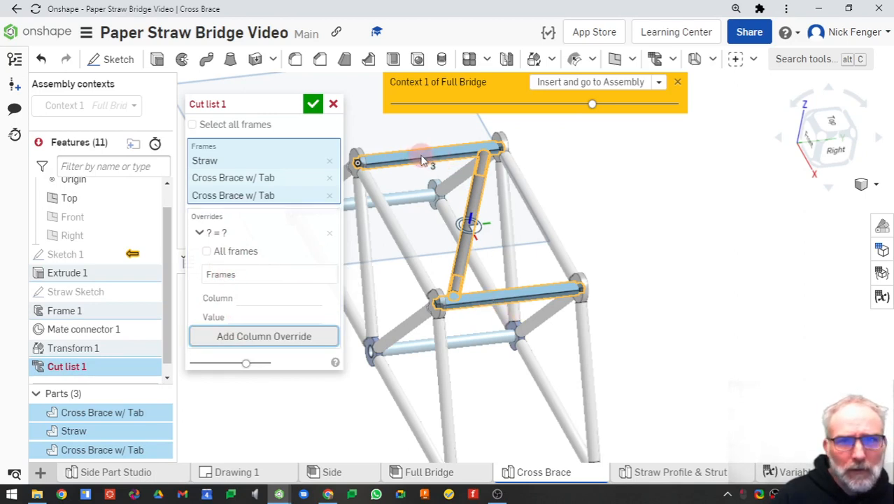
click(255, 274)
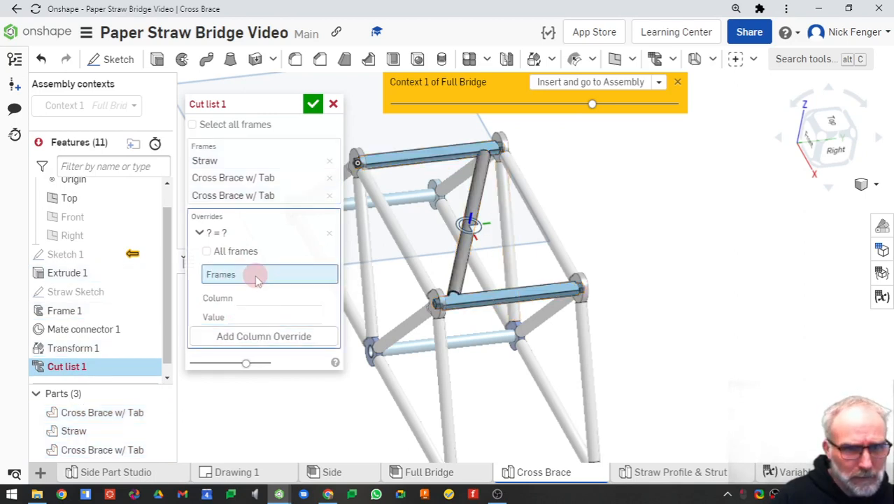
click(404, 166)
click(465, 307)
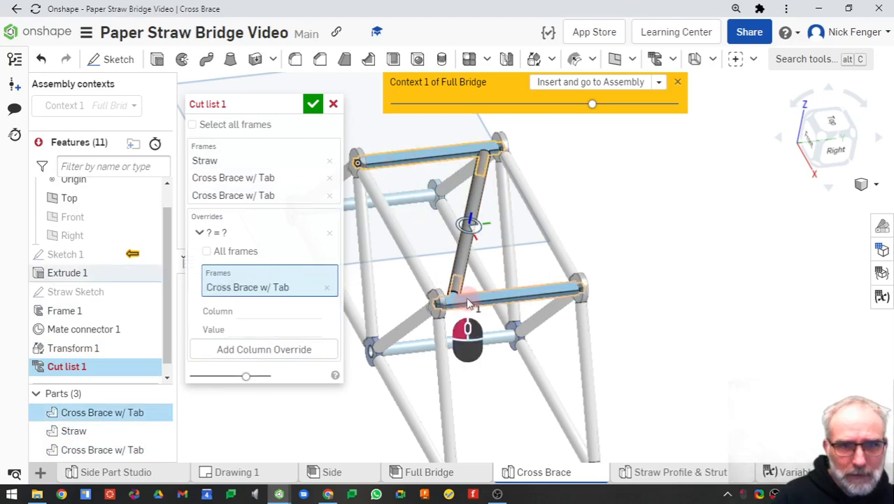
click(255, 337)
text(Name)
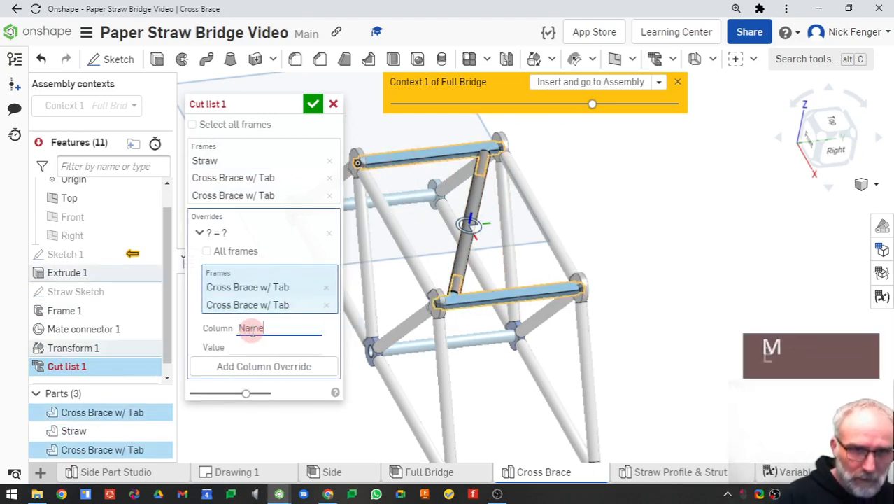
key(Tab)
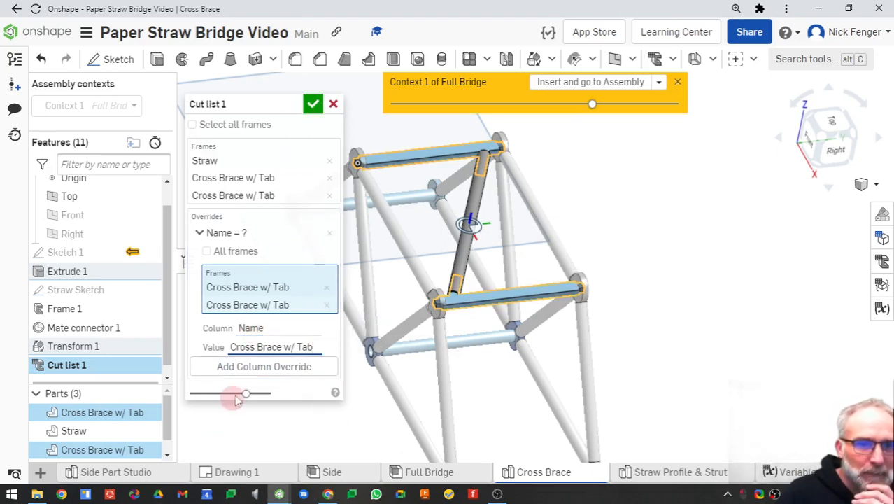
Add a second column override for the Straw only, setting column Name to Cross Brace Straw, and finish the cut list
click(243, 365)
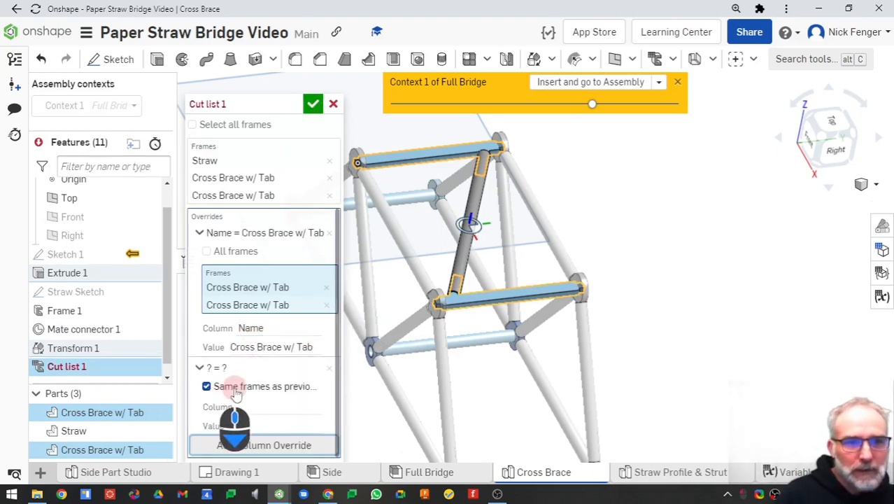
click(206, 384)
scroll(260, 397, down, 1)
click(260, 394)
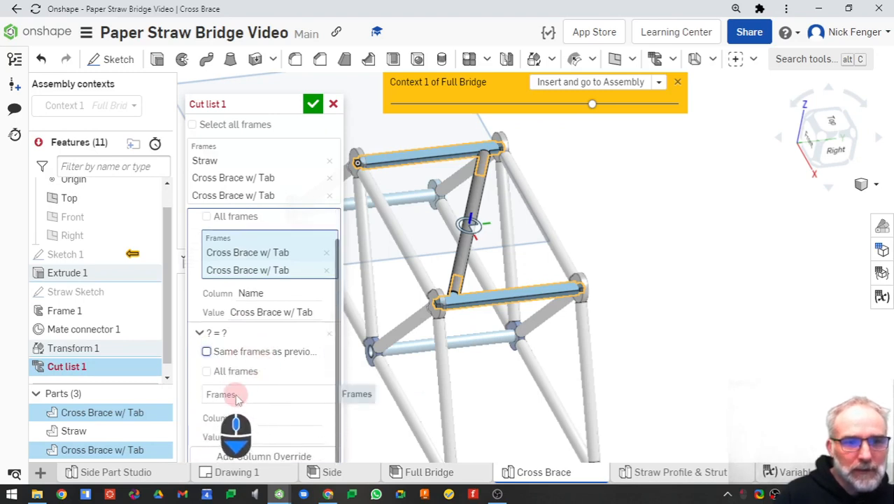
click(373, 347)
scroll(280, 412, down, 1)
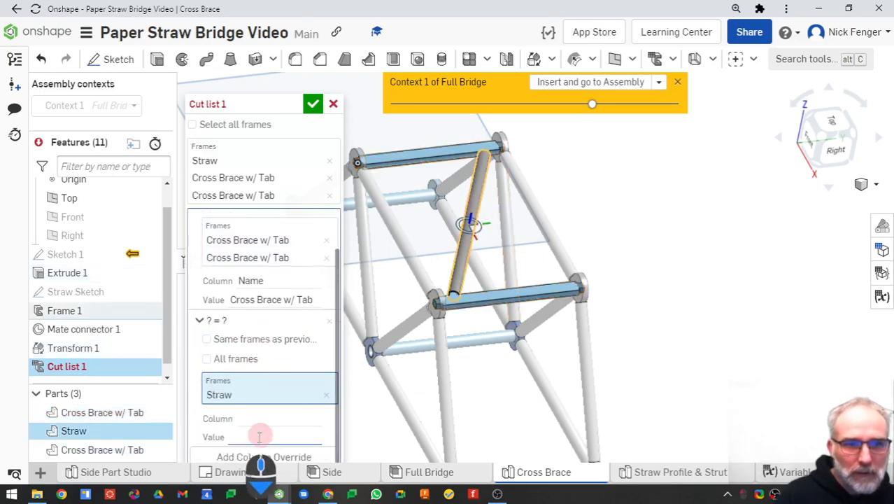
click(249, 419)
text(Nam)
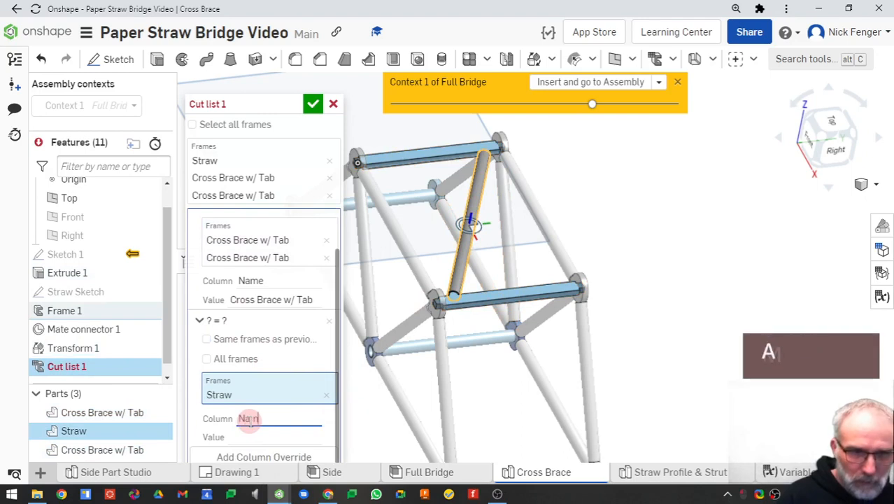
text(e)
click(272, 435)
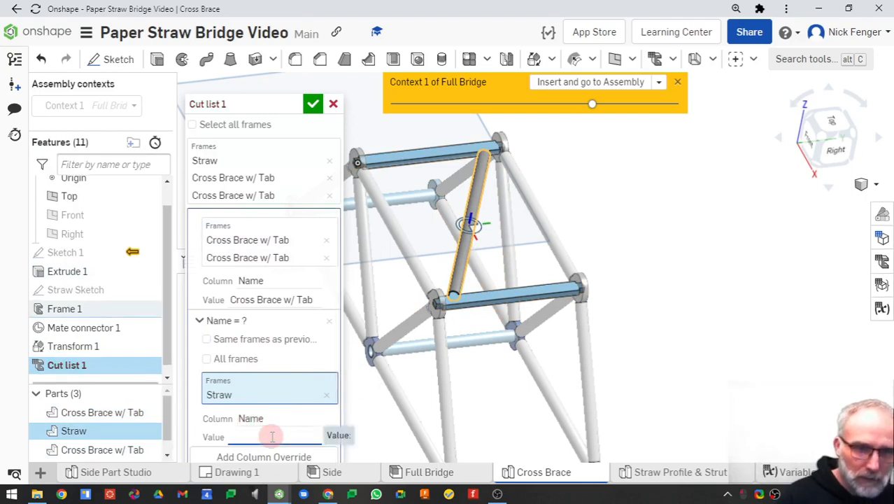
text(Cross Br)
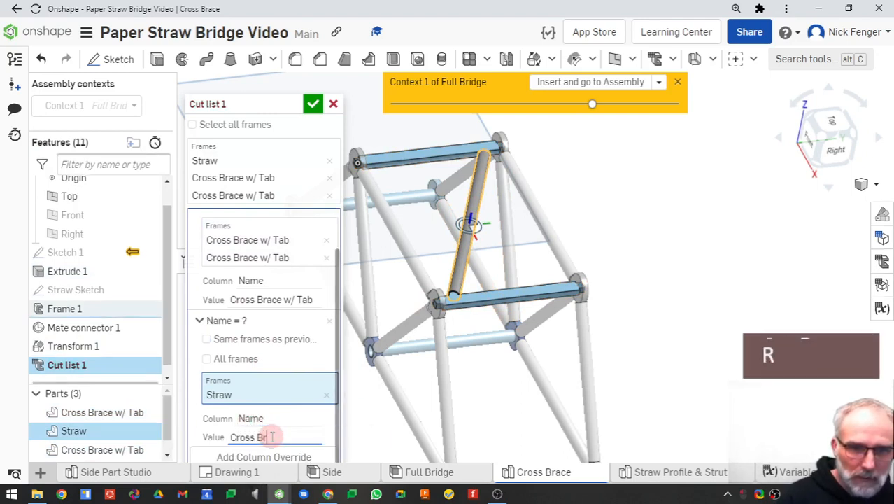
text(ace Straw)
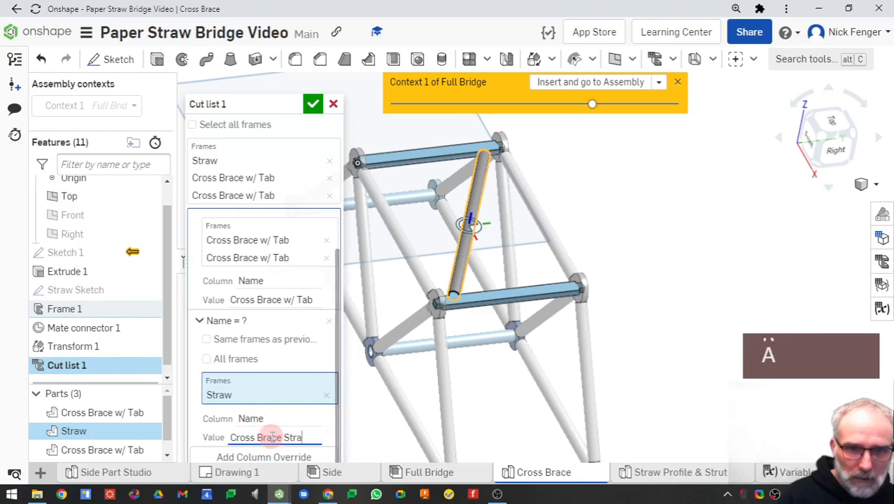
click(312, 105)
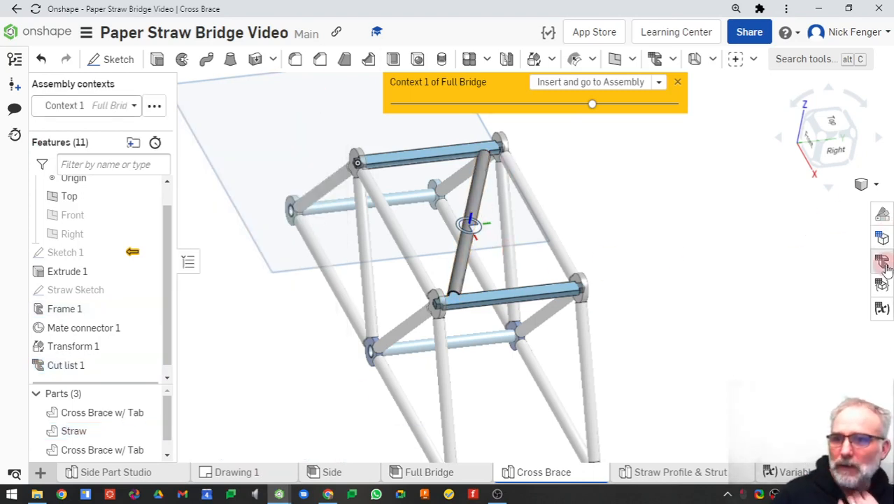
Show the cut list table and hide its Angle 1 and Angle 2 columns
click(883, 239)
drag(722, 203, 811, 200)
right_click(785, 138)
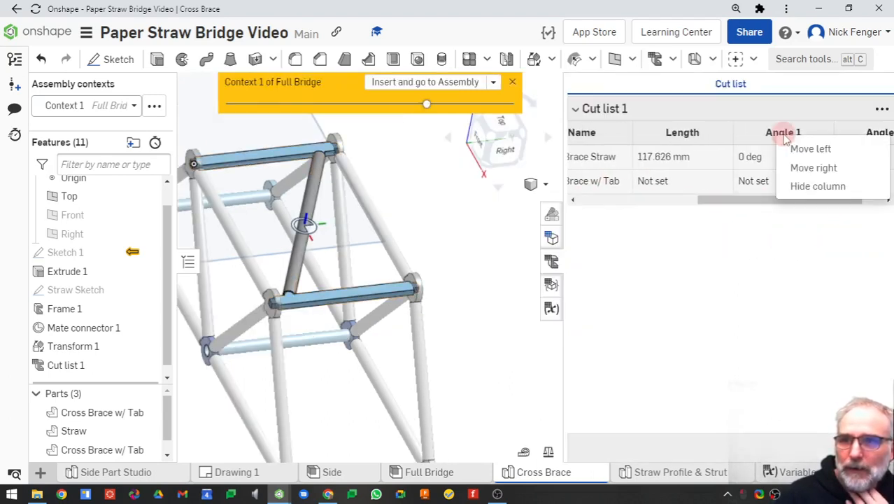
click(804, 185)
right_click(834, 142)
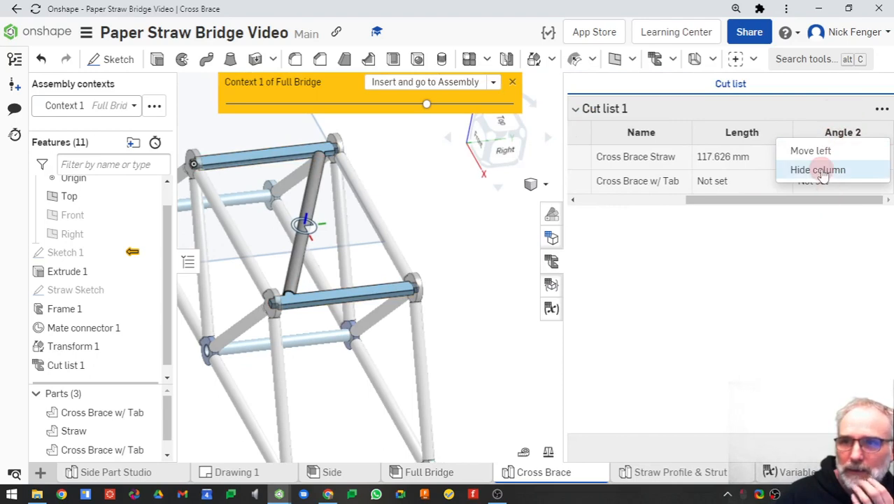
click(815, 169)
drag(800, 200, 672, 180)
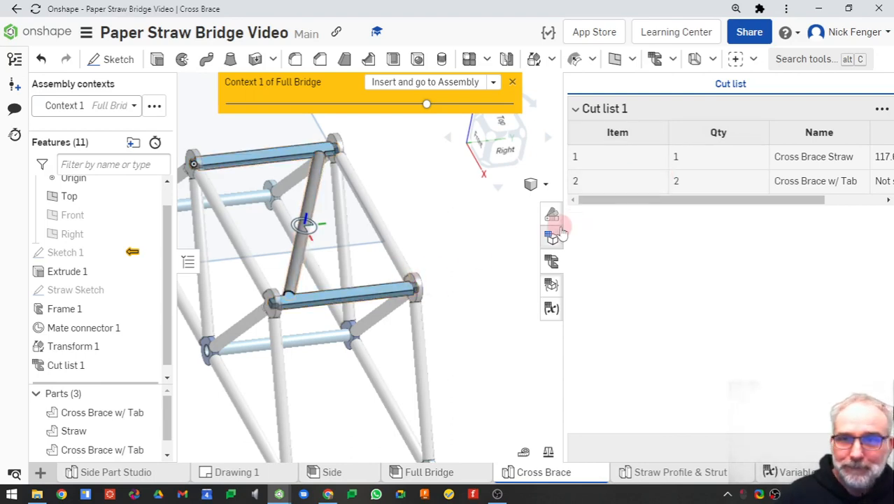
Rename the cut list's composite part as Cross Brace
scroll(168, 418, down, 1)
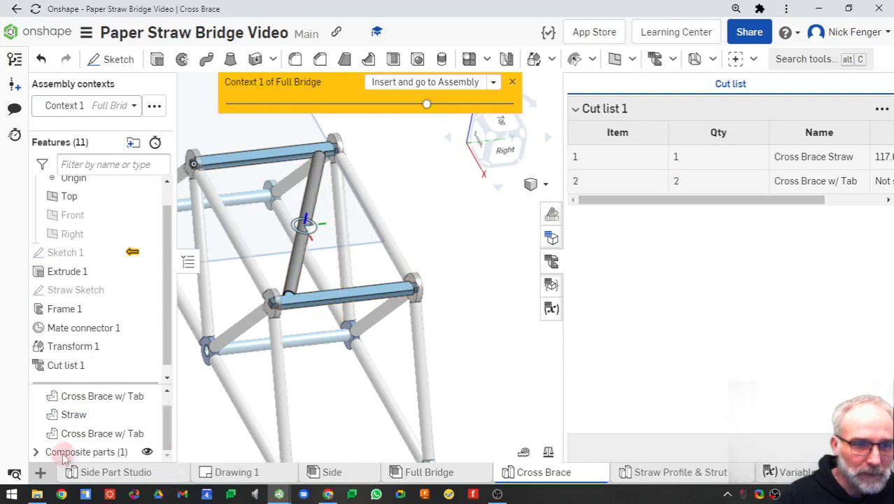
scroll(40, 451, down, 1)
right_click(90, 453)
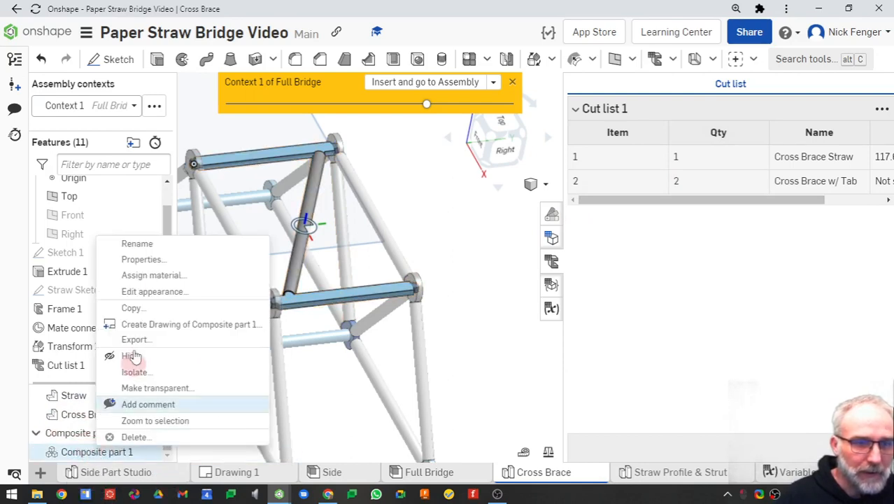
click(149, 244)
text(Cr)
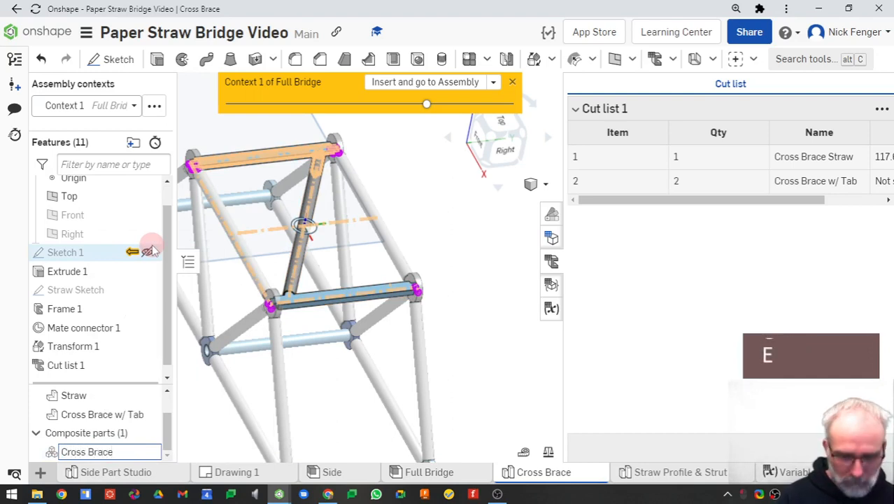
text(oss Brace)
key(Return)
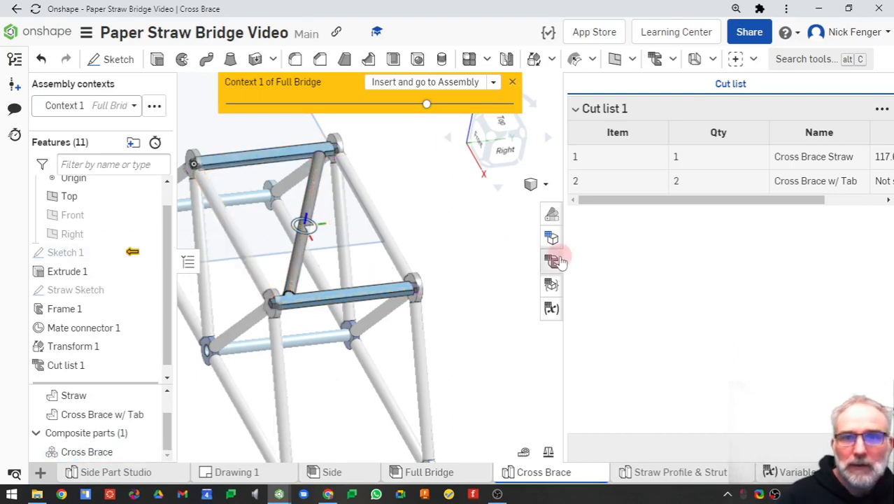
Try hiding the Straw and one Cross Brace w/ Tab part, show both again, and clear the composite selection
click(87, 452)
click(148, 414)
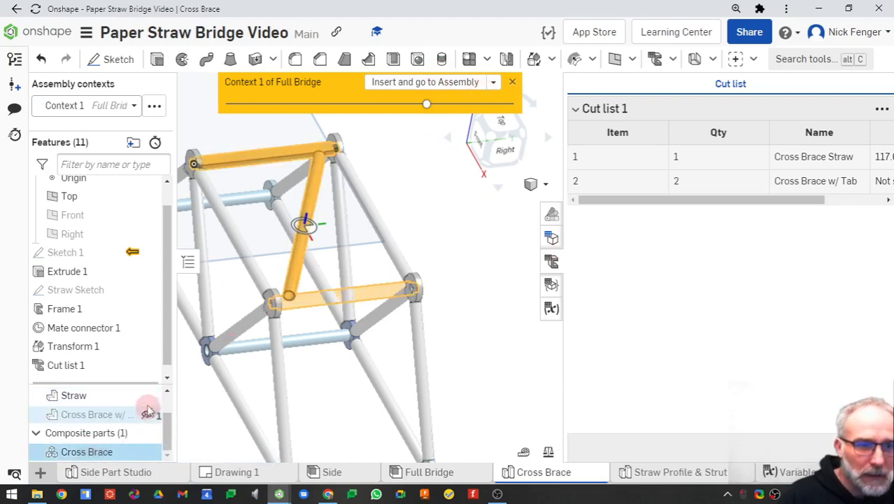
click(147, 395)
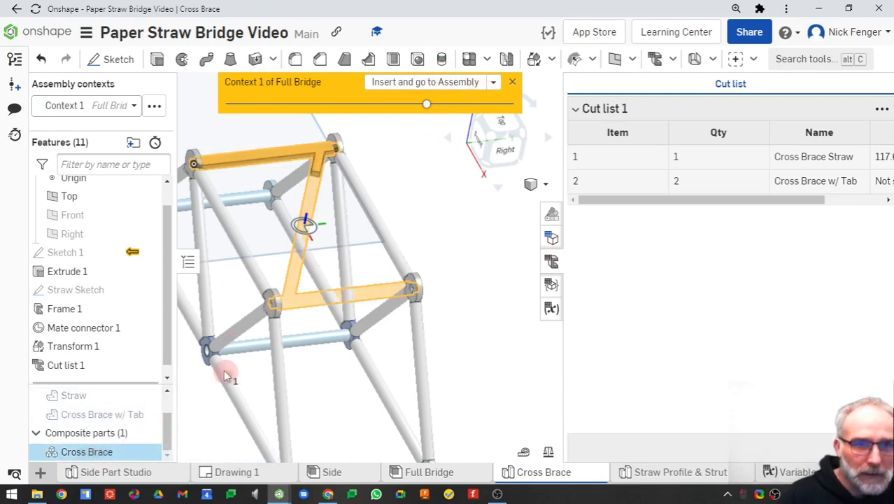
click(147, 395)
click(147, 414)
click(77, 454)
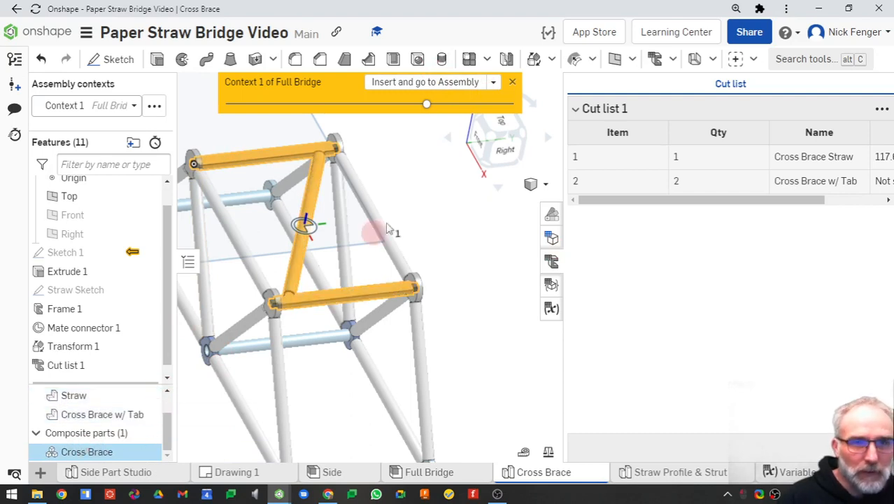
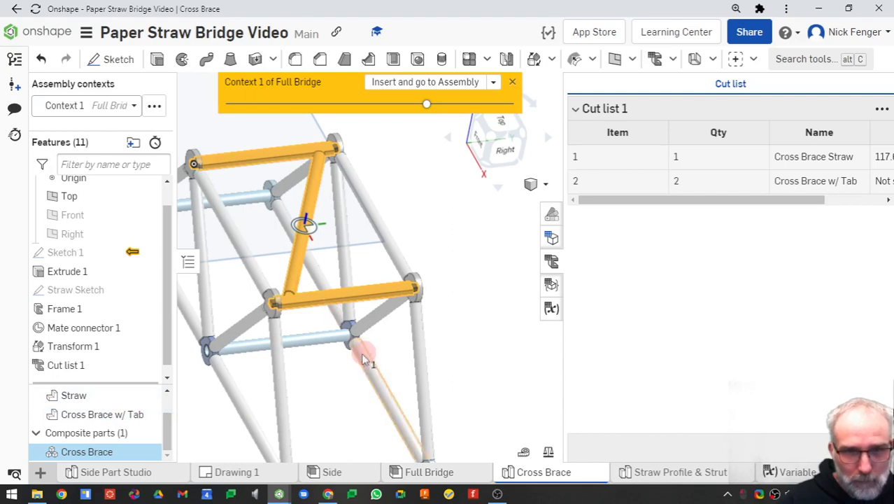
key(space)
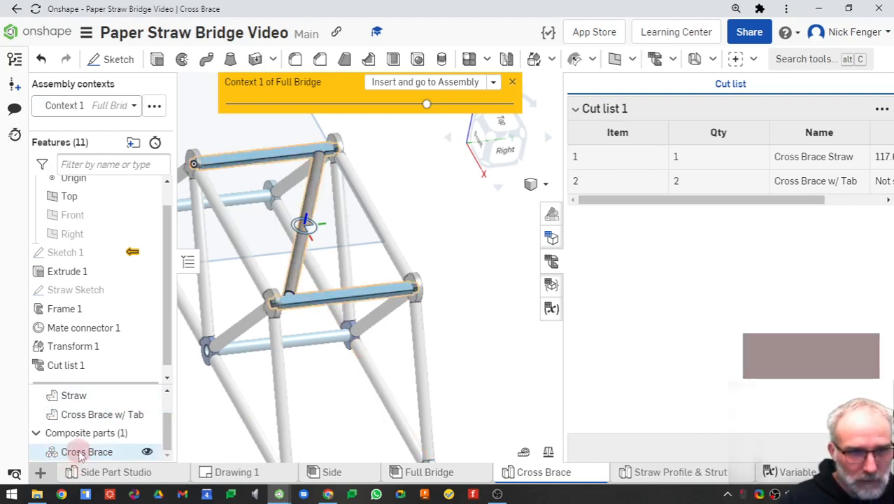
Insert the Cross Brace composite part into the Full Bridge assembly and go to that assembly
click(77, 451)
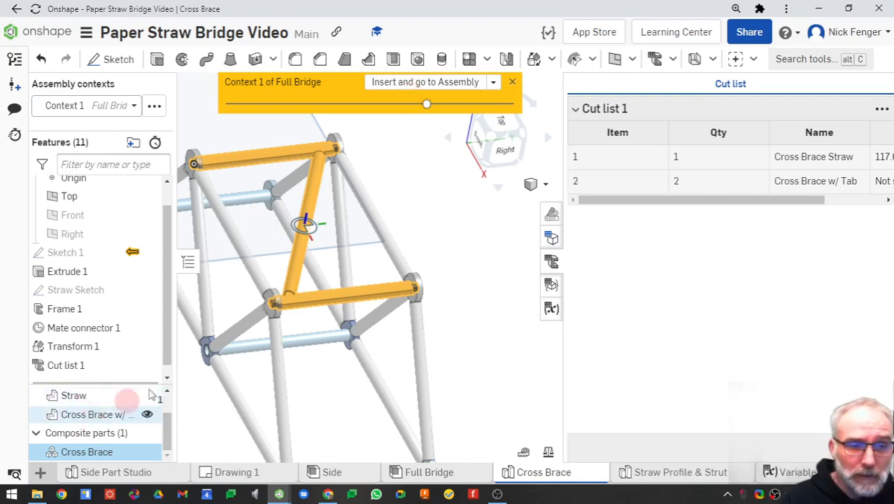
click(447, 84)
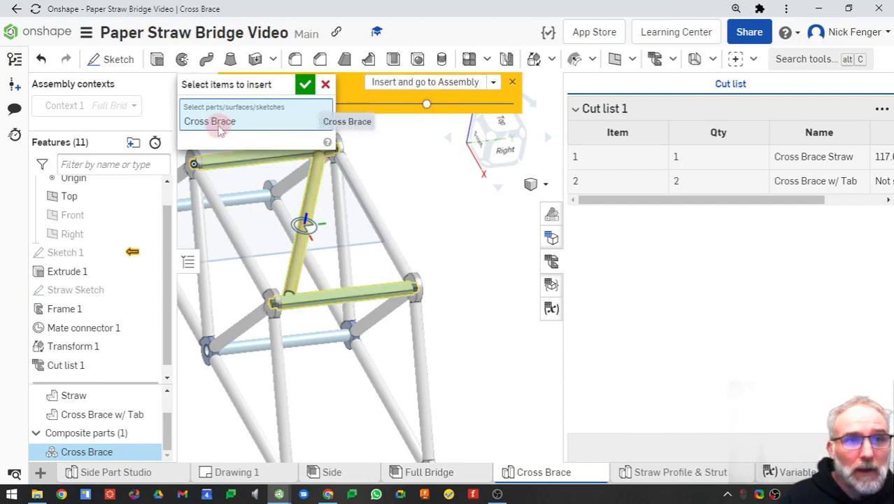
click(305, 85)
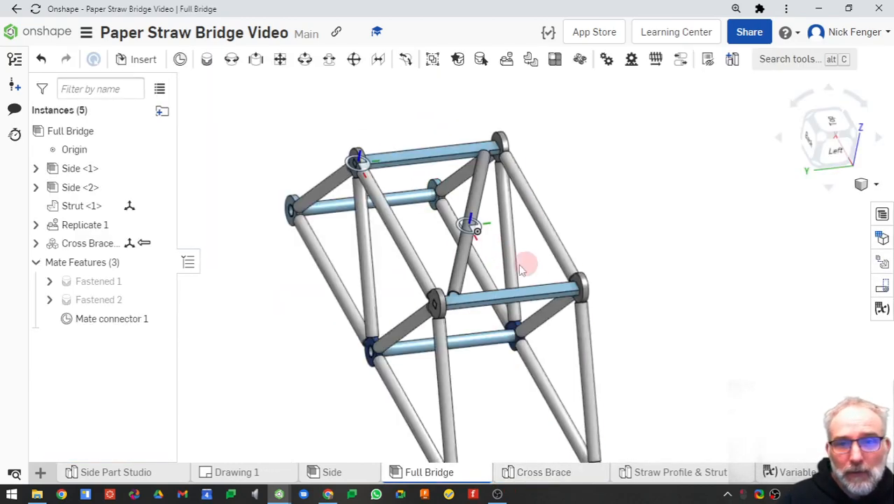
Test whether the inserted cross brace moves away from the bridge sides, and undo the move
right_drag(447, 265, 475, 275)
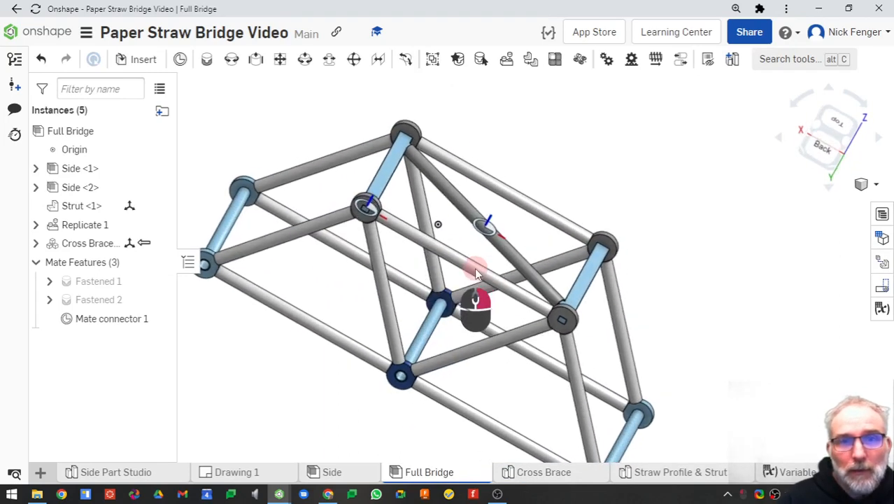
drag(459, 207, 553, 156)
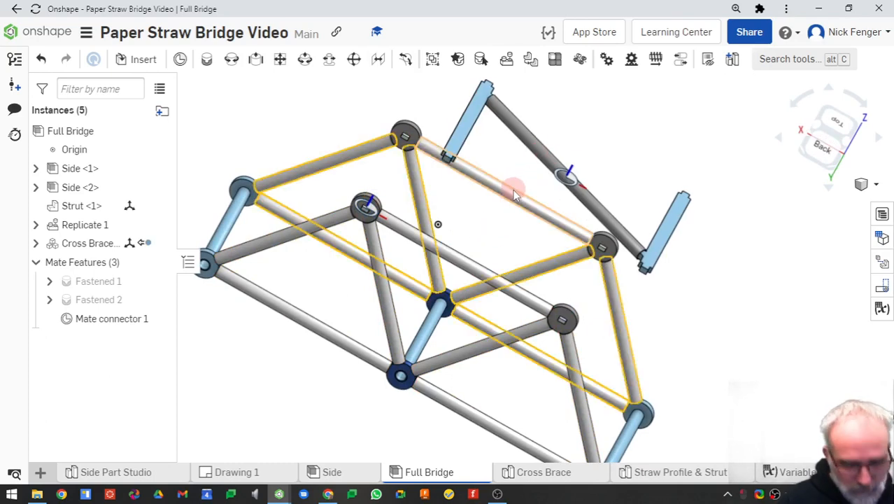
key(ctrl+z)
Try to group all instances of the full bridge so they stay fixed relative to each other
right_drag(592, 209, 577, 160)
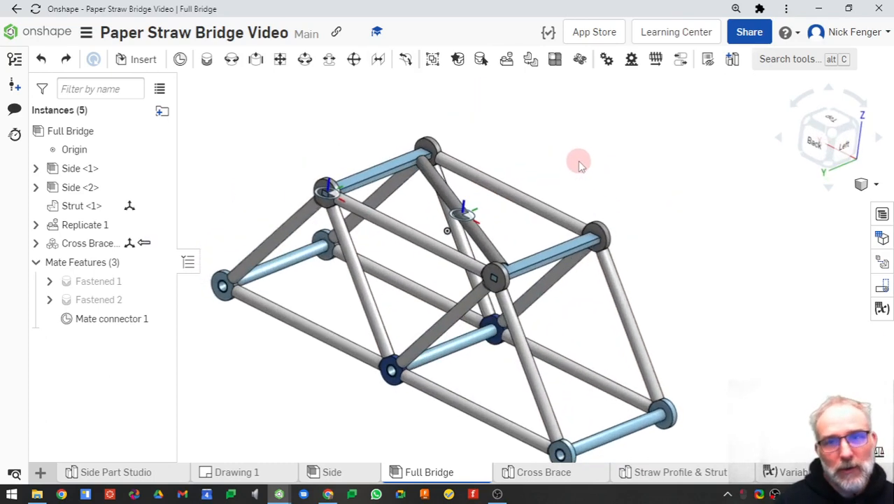
scroll(600, 229, down, 3)
scroll(615, 245, up, 5)
scroll(546, 295, down, 3)
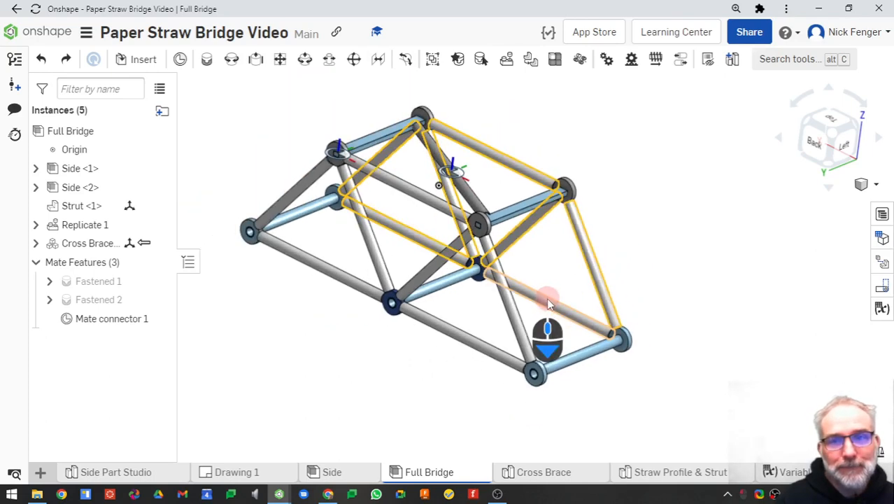
middle_drag(726, 229, 695, 268)
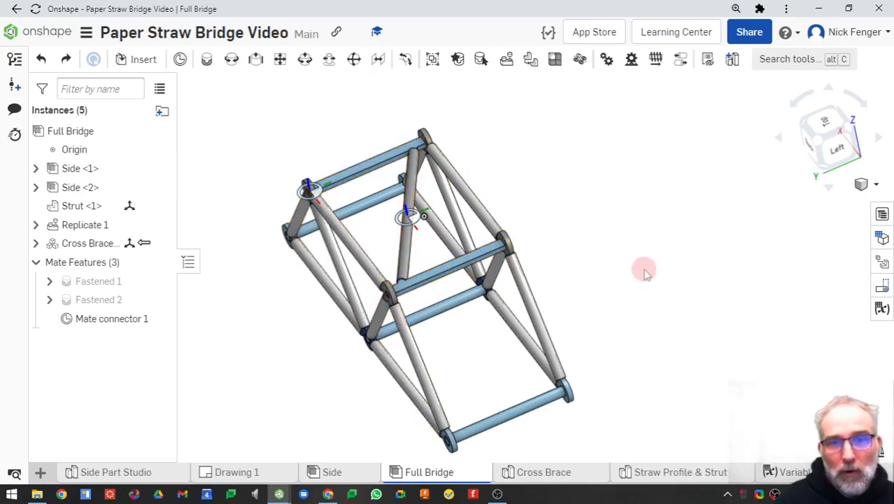
drag(237, 104, 676, 458)
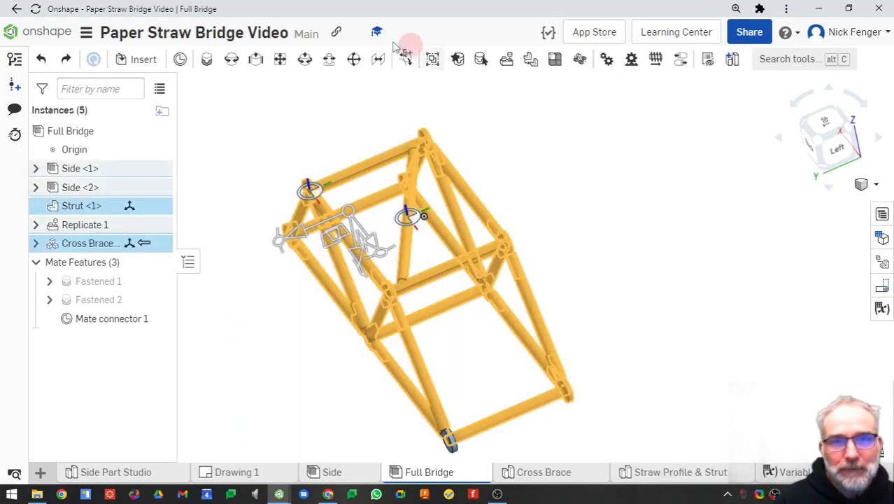
click(430, 62)
click(312, 105)
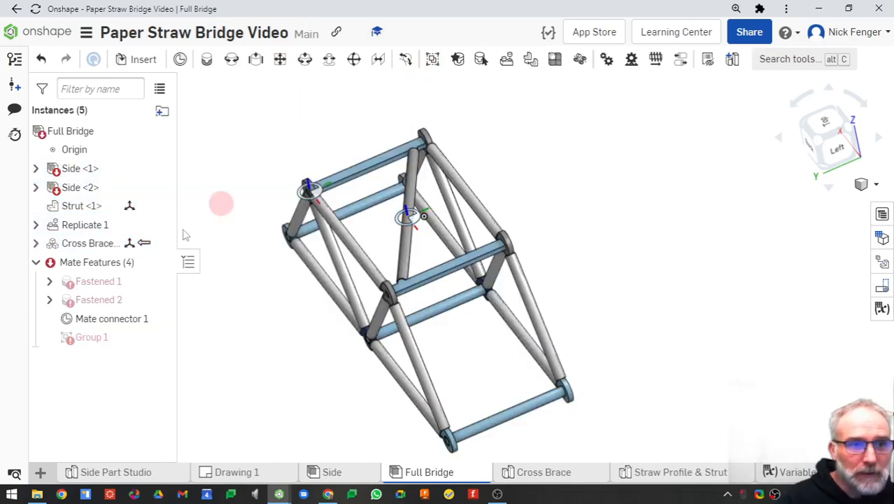
Suppress the Fastened 1 and Fastened 2 mates of the bridge assembly
right_drag(255, 324, 275, 304)
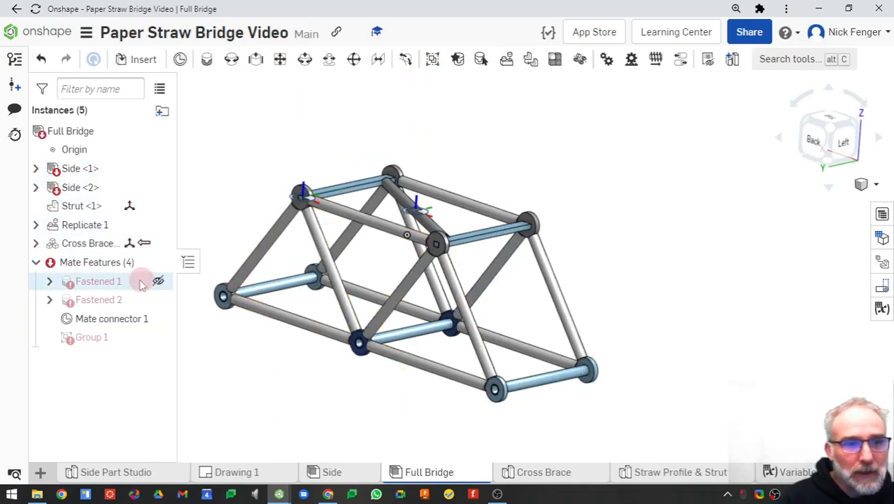
right_click(102, 282)
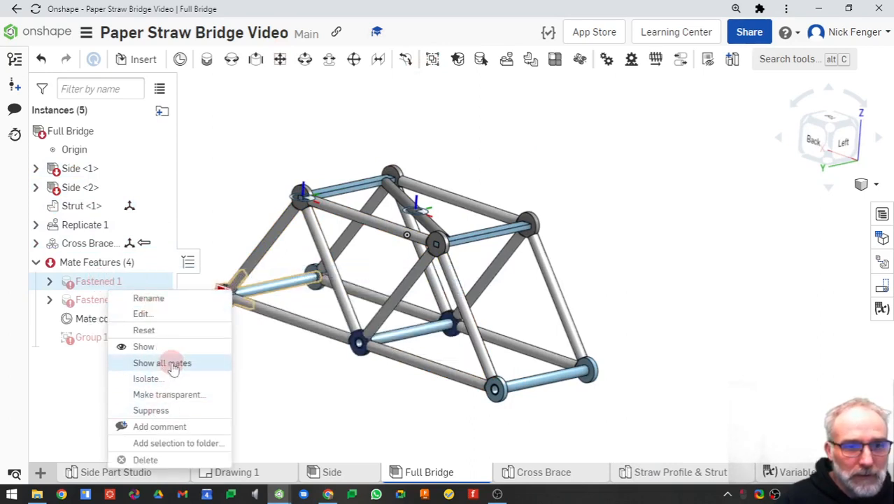
click(151, 410)
right_click(100, 300)
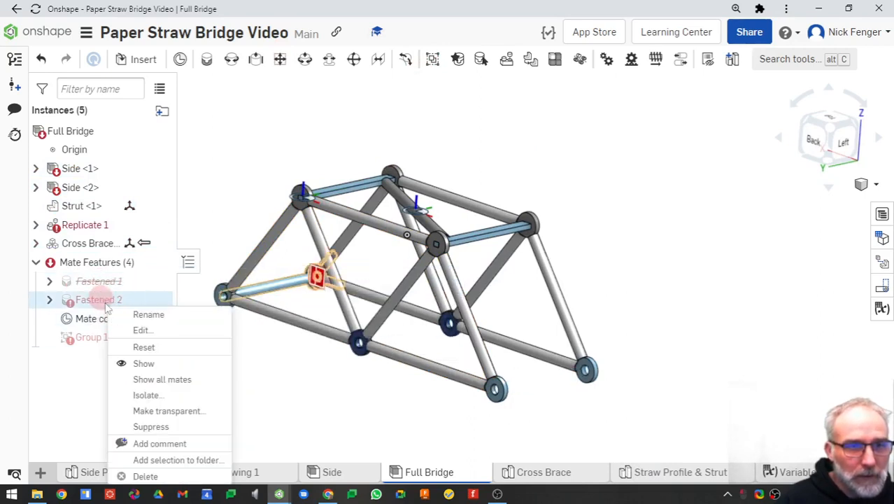
click(159, 427)
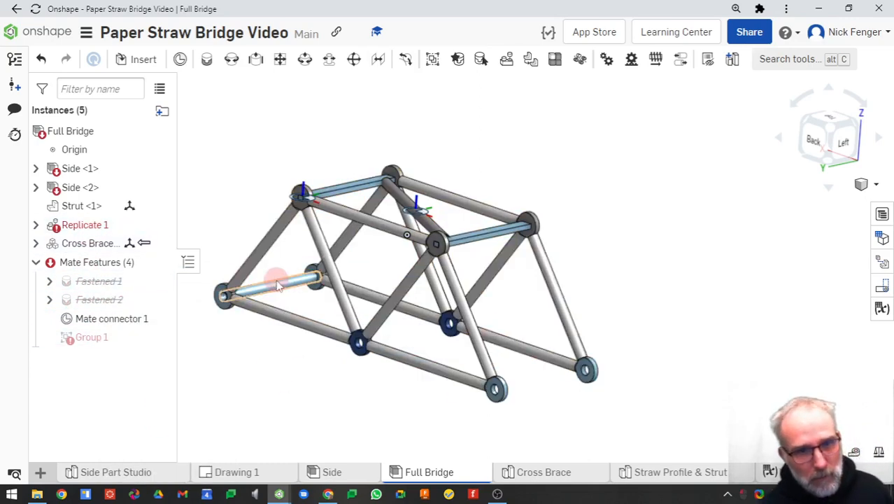
Undo the suppression of both Fastened mates and the grouping of the bridge instances
key(ctrl+z)
key(ctrl+z)
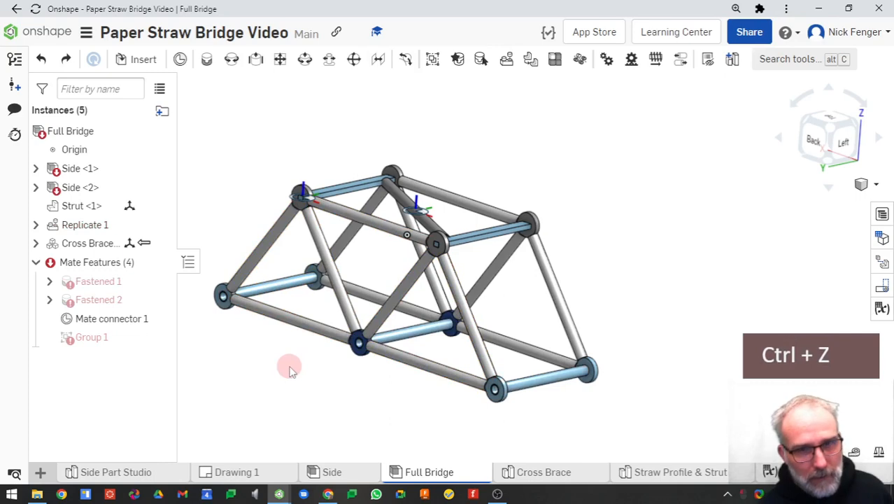
key(ctrl+z)
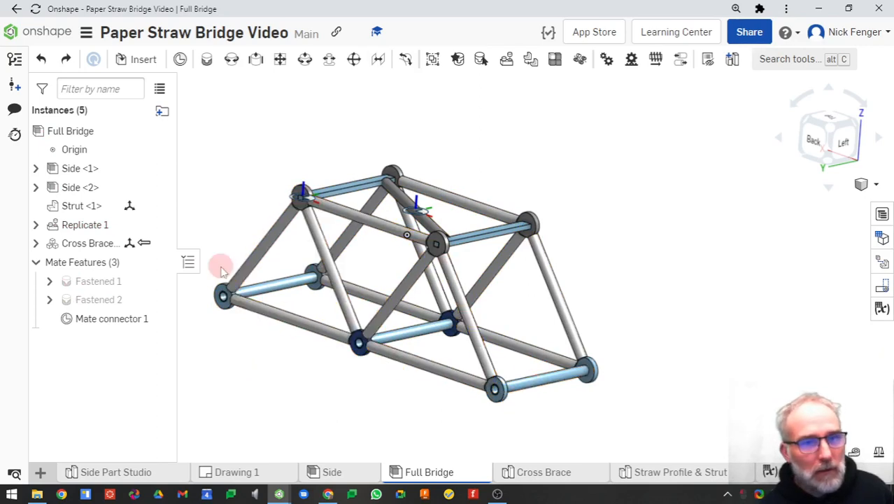
Try to group Side <1>, Side <2> and the Cross Brace composite part, leaving out the struts
click(279, 225)
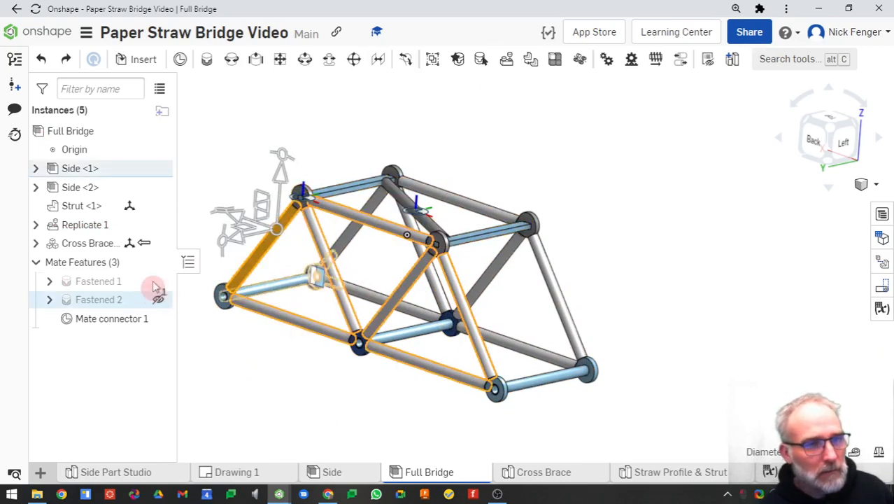
right_click(68, 192)
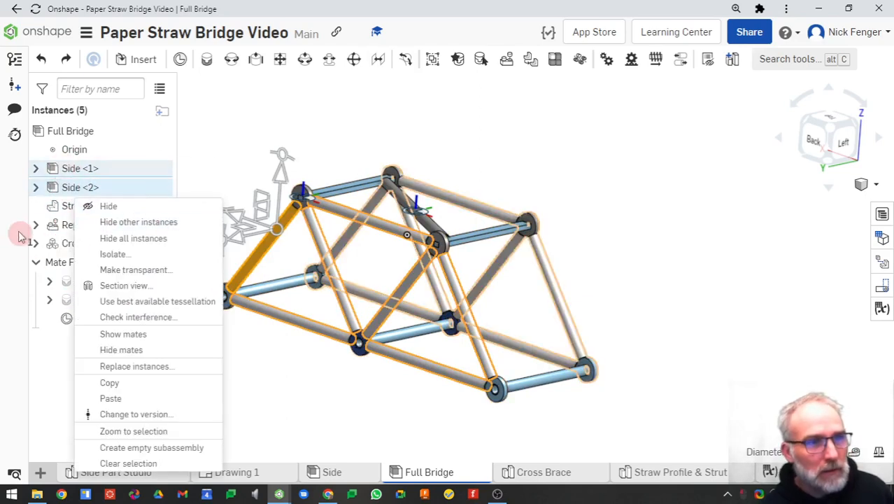
click(237, 168)
click(132, 190)
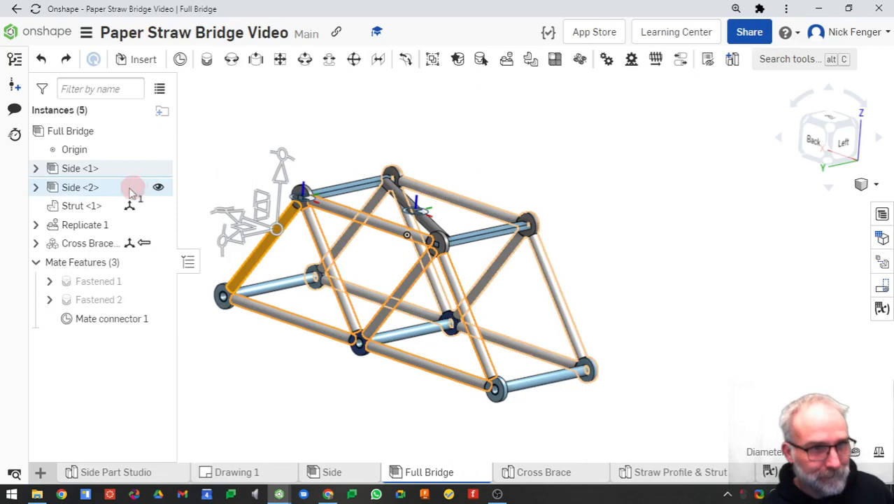
click(89, 191)
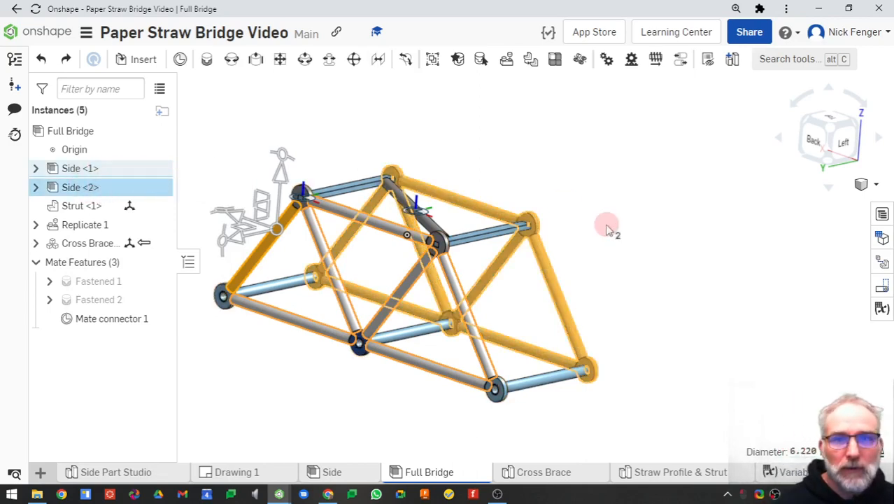
right_drag(608, 227, 594, 238)
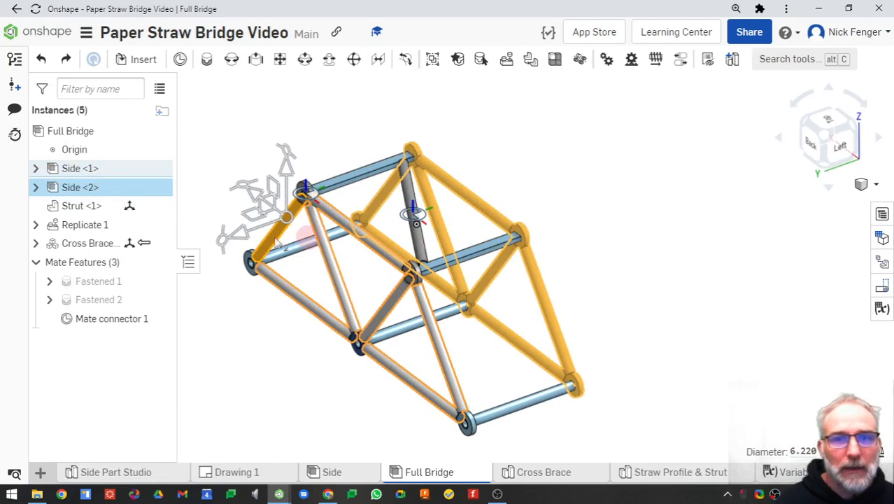
click(73, 248)
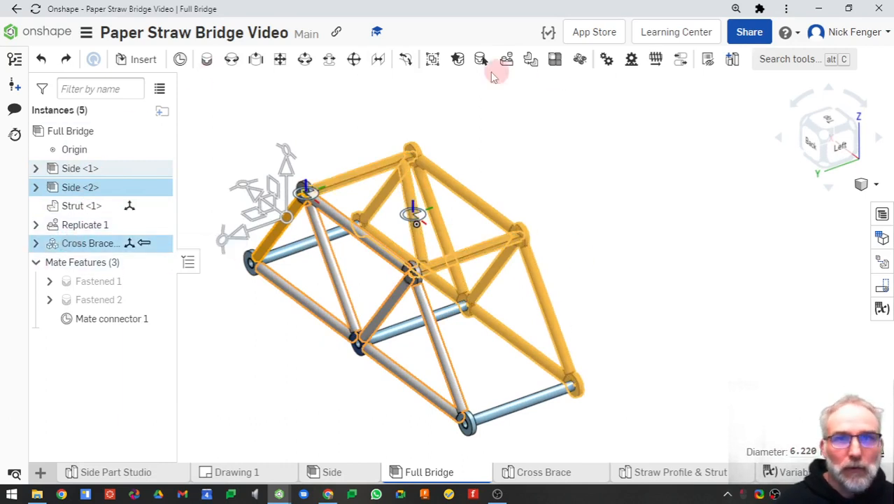
click(431, 59)
click(313, 105)
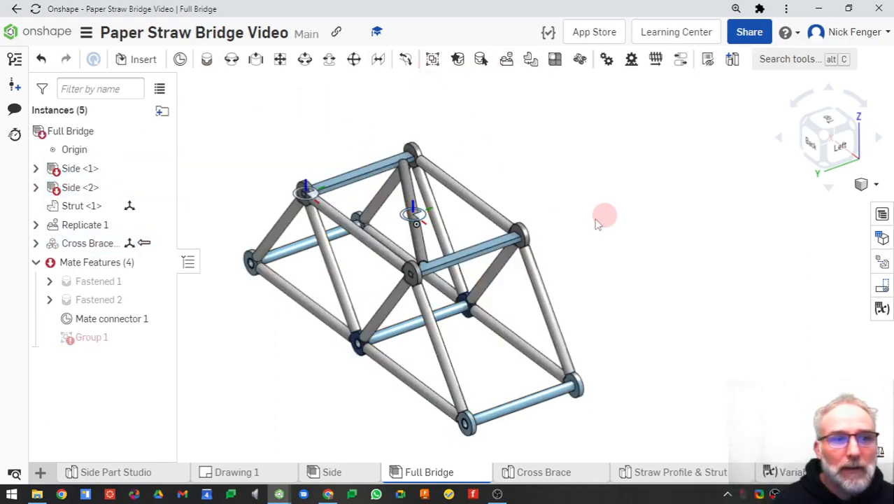
Remove the Group 1 feature and move the Cross Brace composite part clear of the bridge
right_click(94, 342)
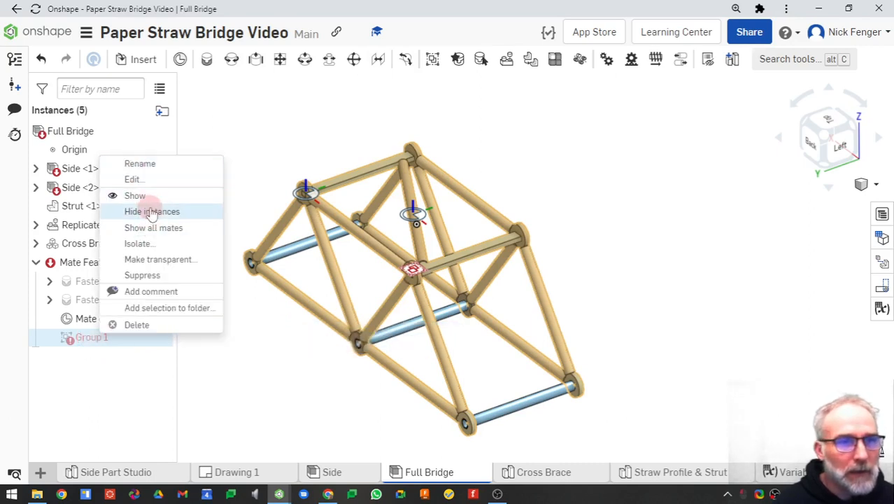
click(143, 274)
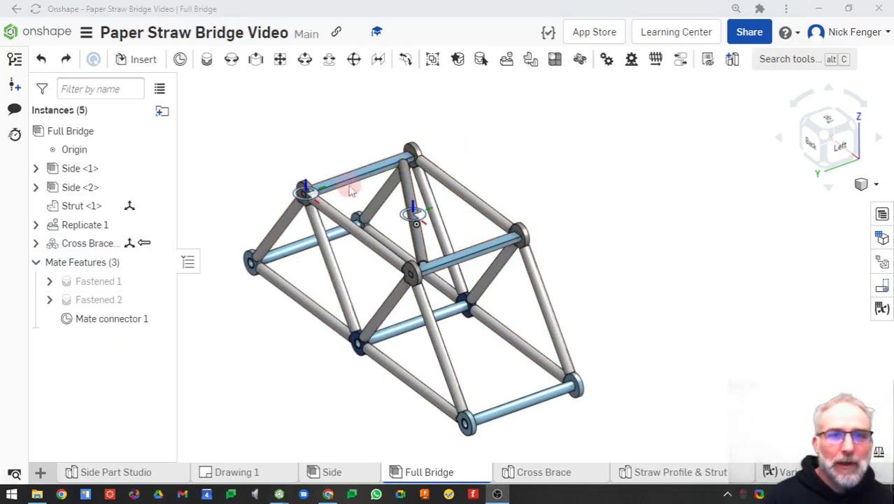
drag(352, 191, 361, 138)
right_drag(534, 147, 502, 166)
drag(381, 115, 571, 163)
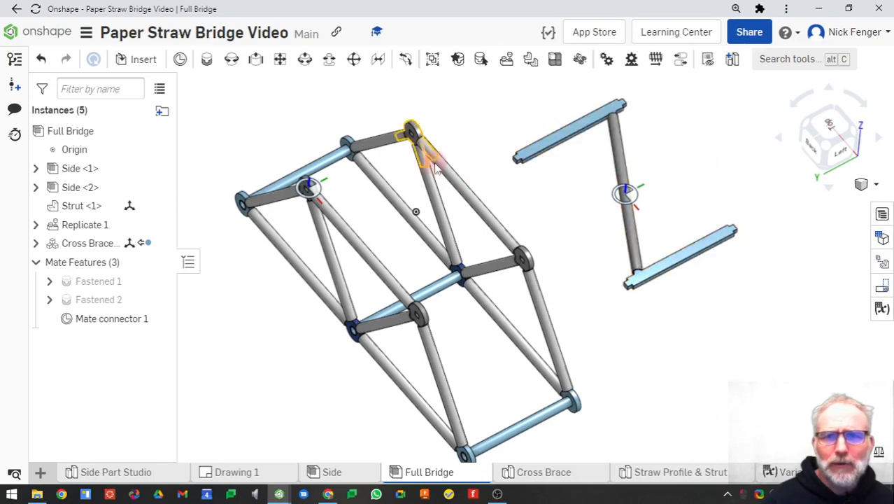
right_drag(504, 190, 583, 147)
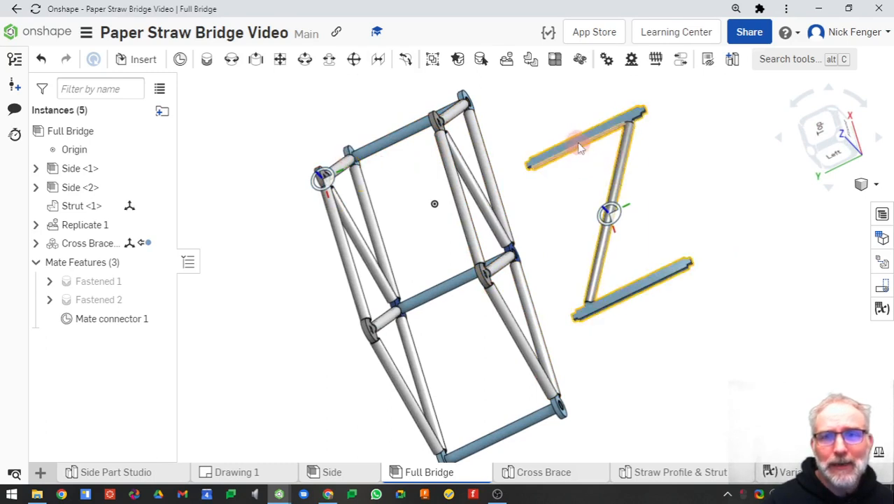
mouse_move(577, 143)
mouse_down()
mouse_move(539, 149)
mouse_move(572, 159)
mouse_up()
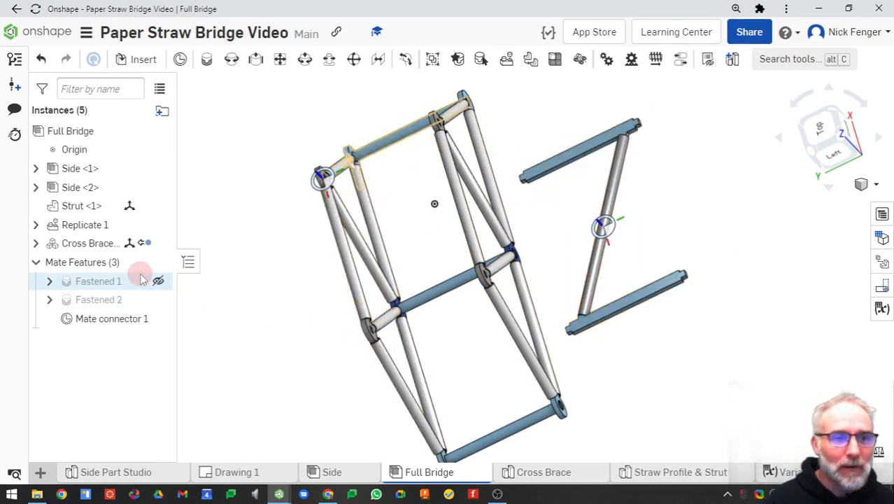
right_drag(439, 180, 413, 168)
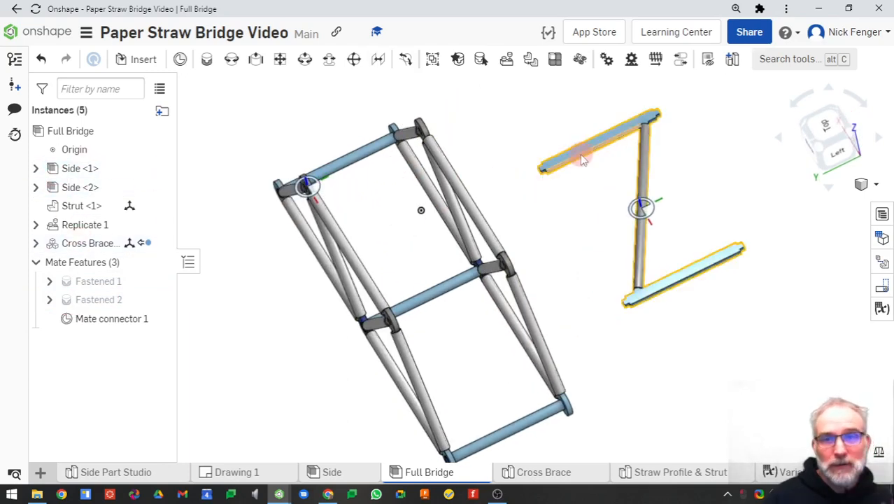
right_drag(567, 200, 256, 62)
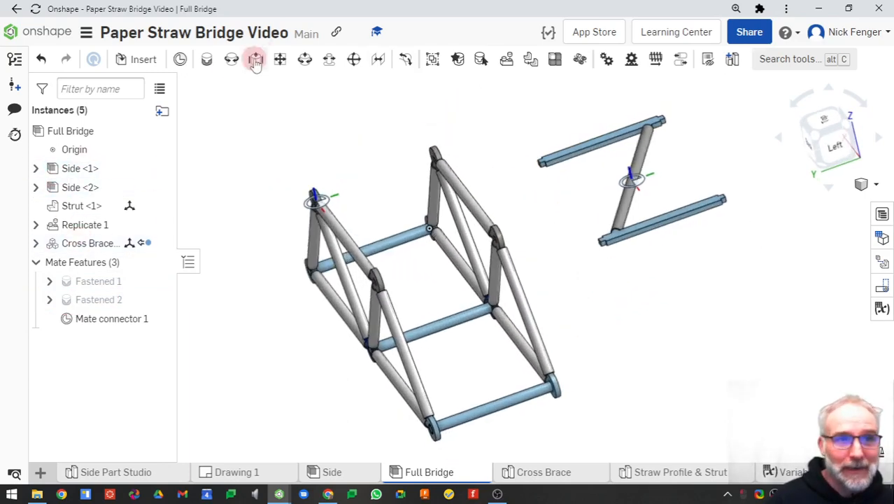
Add a Fastened mate between the tab end of the Cross Brace and the slot in the near upper gusset
click(208, 62)
right_drag(513, 170, 584, 176)
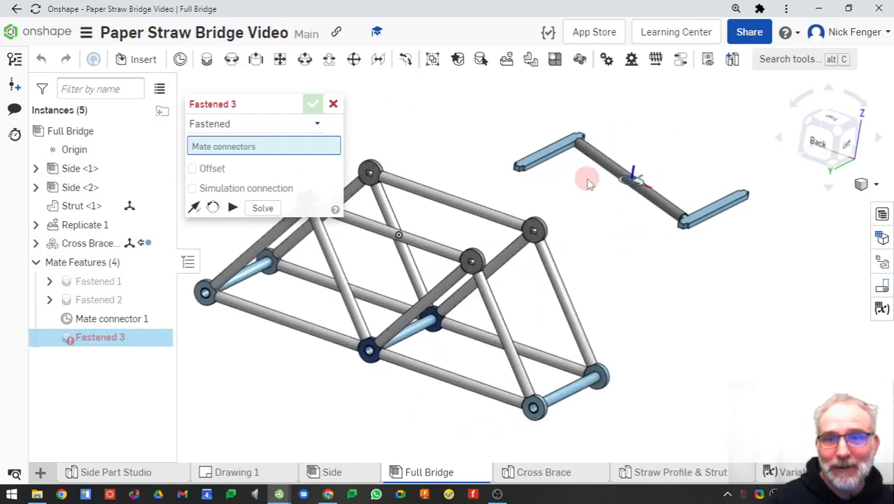
scroll(754, 261, down, 5)
scroll(752, 261, down, 3)
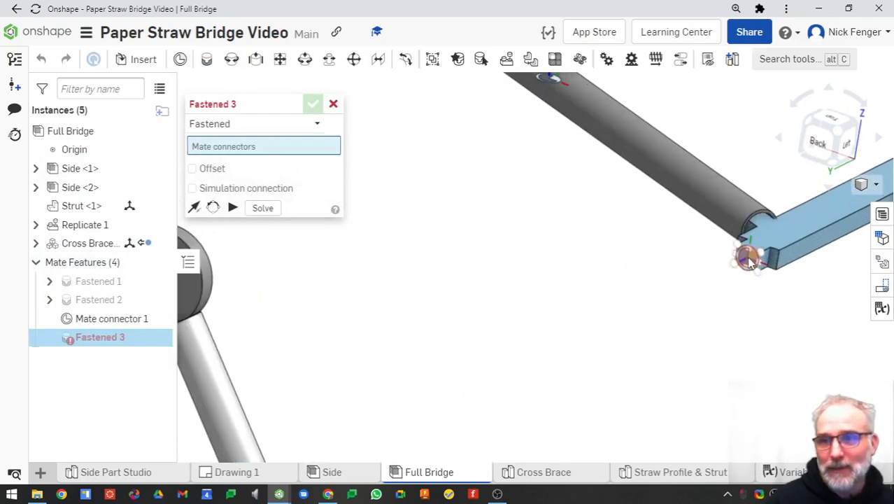
click(746, 258)
scroll(426, 323, up, 6)
scroll(393, 241, down, 5)
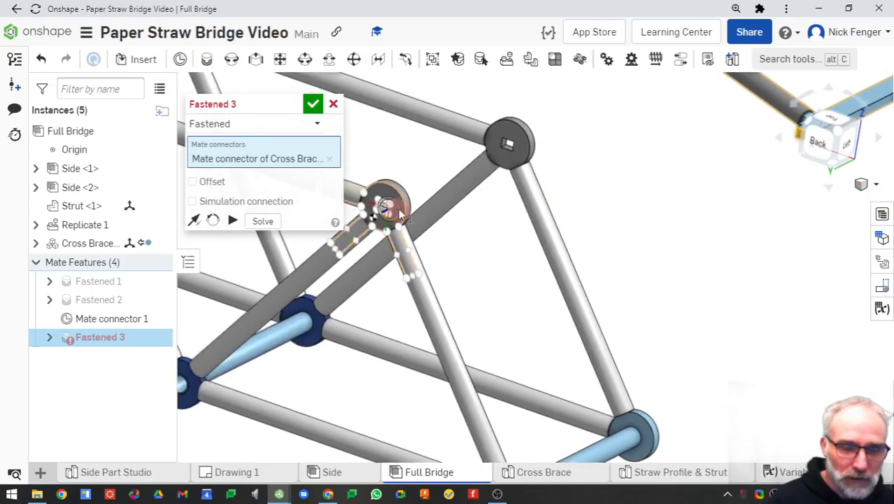
scroll(402, 214, down, 2)
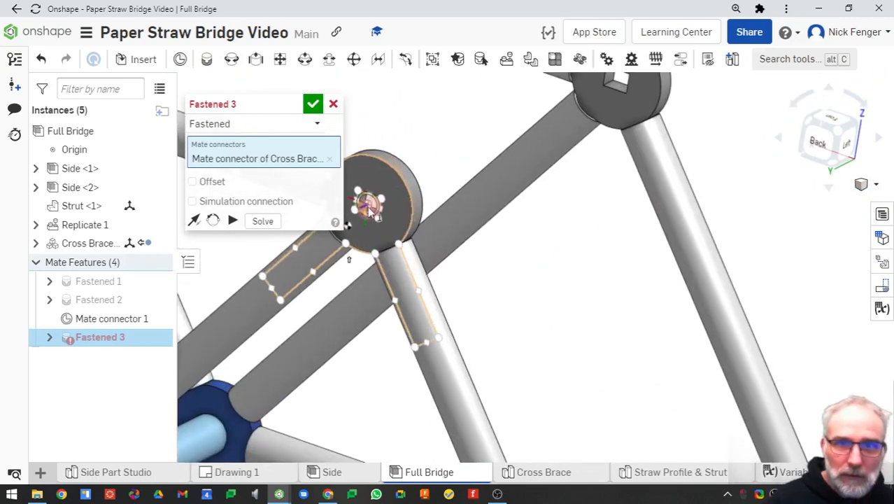
click(369, 209)
scroll(469, 211, up, 3)
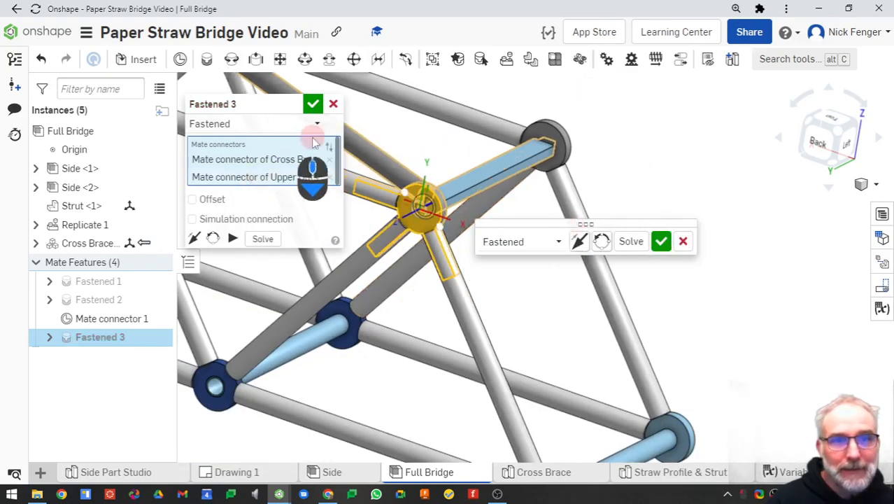
click(314, 104)
scroll(489, 186, up, 5)
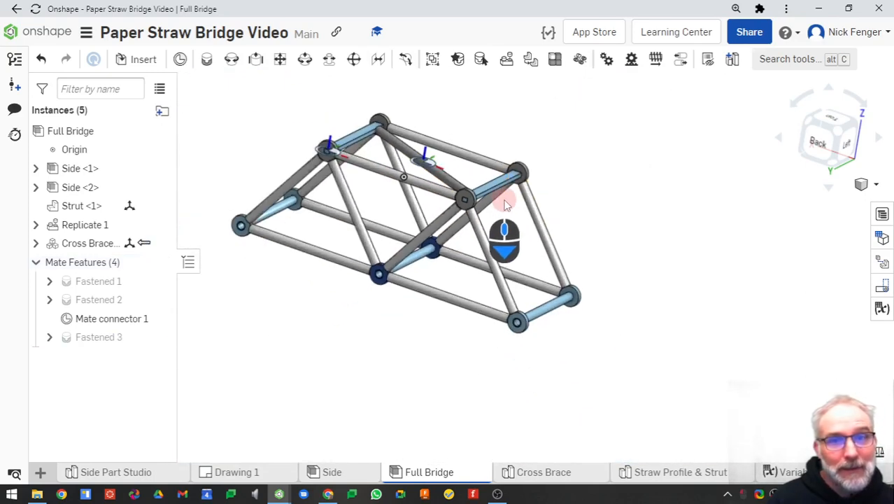
Examine the cross brace's fit from several sides and move the bridge to test whether its parts travel together
right_drag(624, 201, 643, 200)
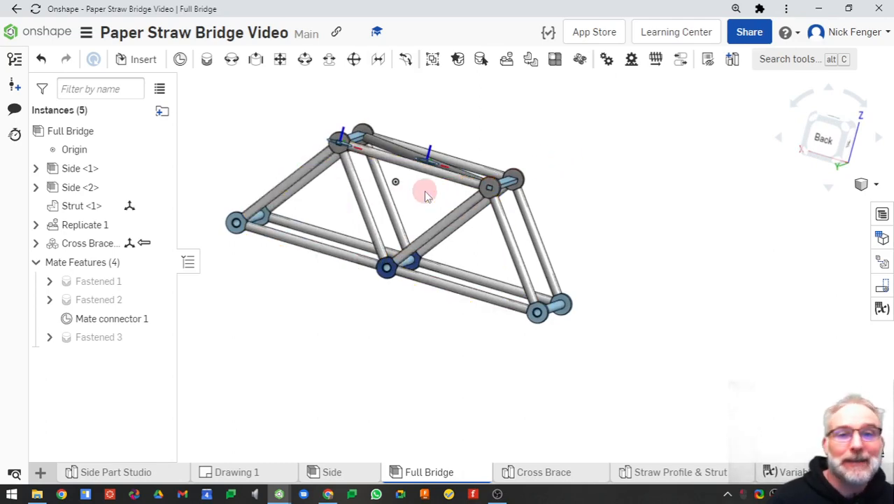
right_drag(425, 192, 427, 202)
scroll(429, 200, down, 4)
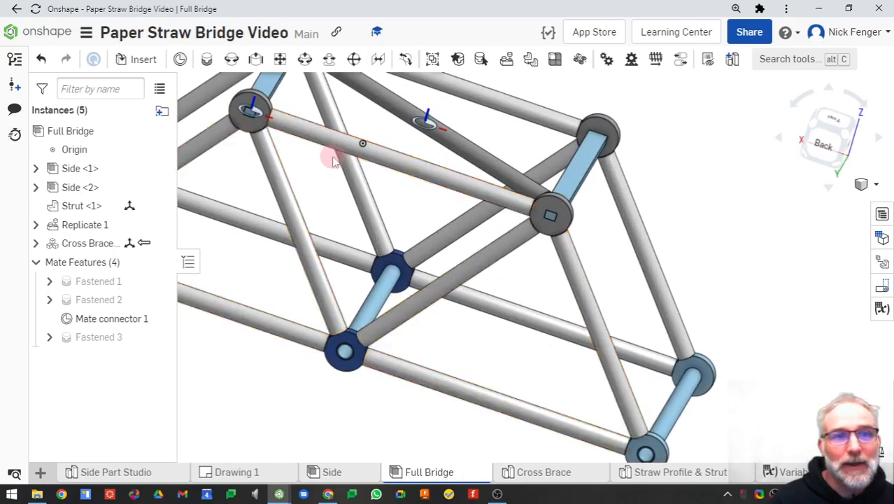
scroll(357, 164, down, 5)
drag(435, 180, 507, 180)
right_drag(507, 181, 511, 177)
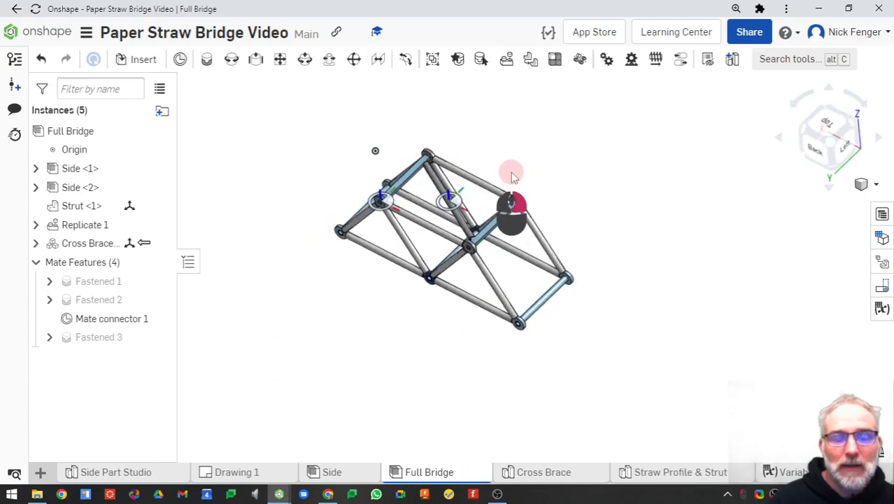
scroll(508, 178, down, 3)
scroll(475, 184, up, 5)
Hide the mate connectors in the Full Bridge assembly and review the bridge from above and from the side
key(k)
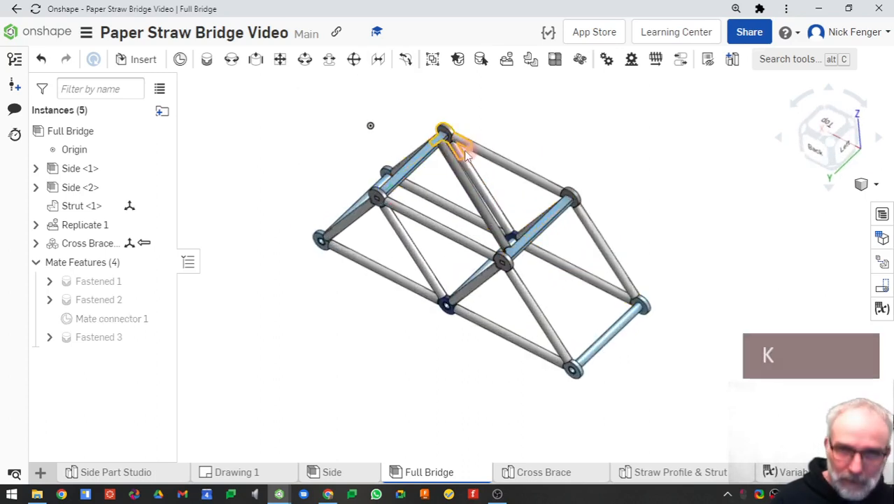
scroll(673, 120, down, 3)
right_drag(594, 188, 595, 223)
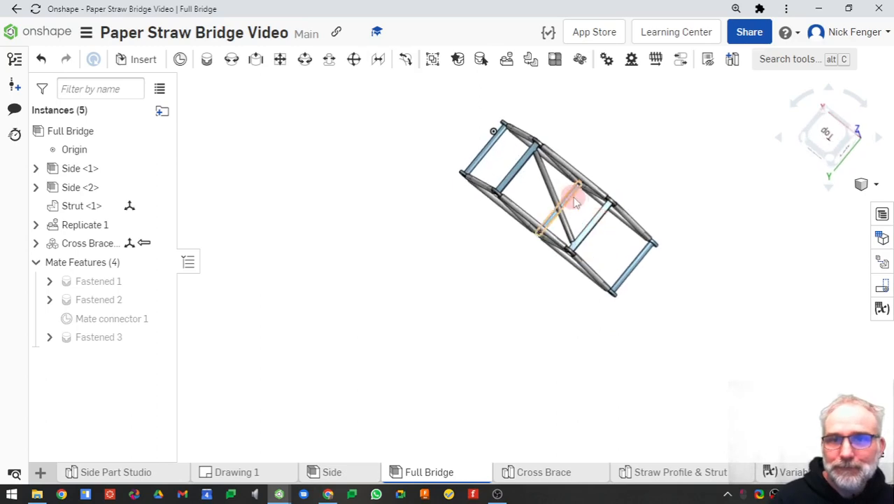
scroll(575, 202, up, 4)
right_drag(510, 196, 528, 160)
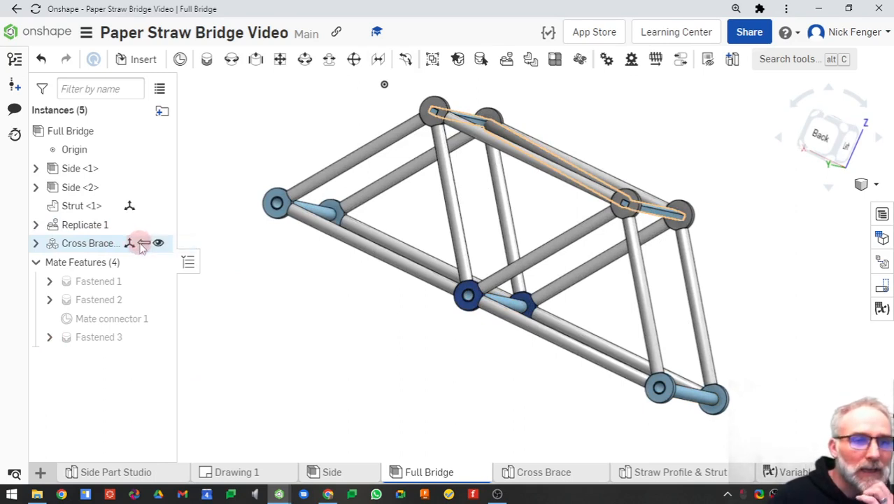
Update Context 1 of the Cross Brace instance in the Full Bridge assembly
click(36, 244)
click(131, 244)
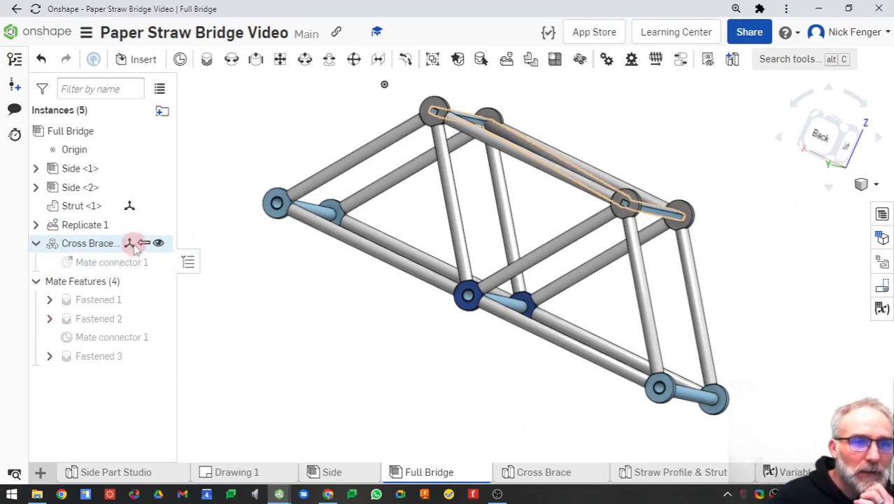
right_click(149, 245)
mouse_move(210, 219)
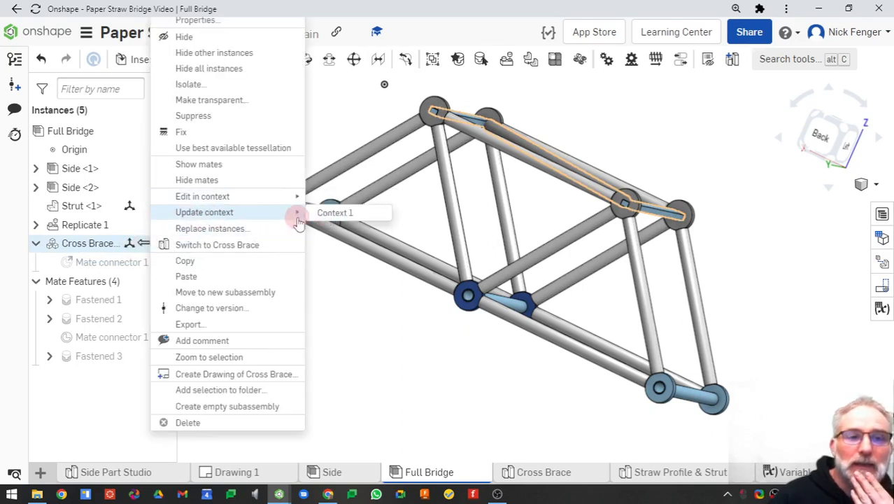
click(345, 215)
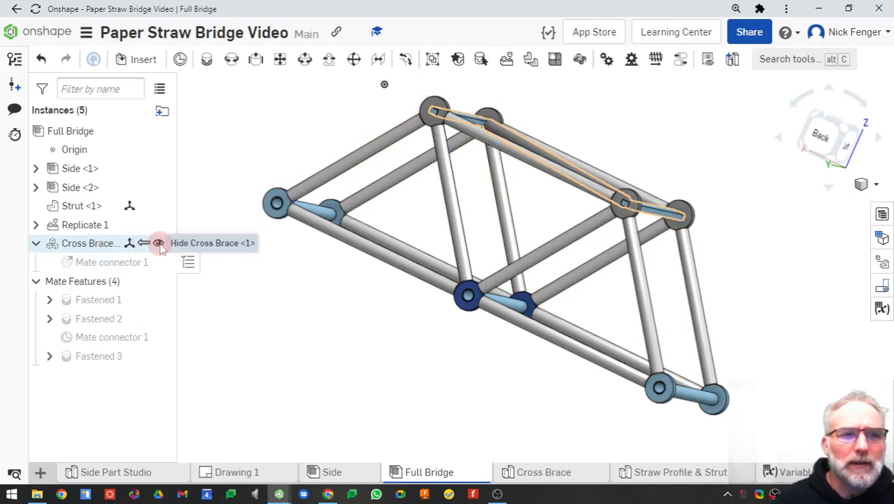
Edit the Cross Brace in Context 1 and close the cut list table to view it within the bridge
right_click(124, 245)
mouse_move(185, 197)
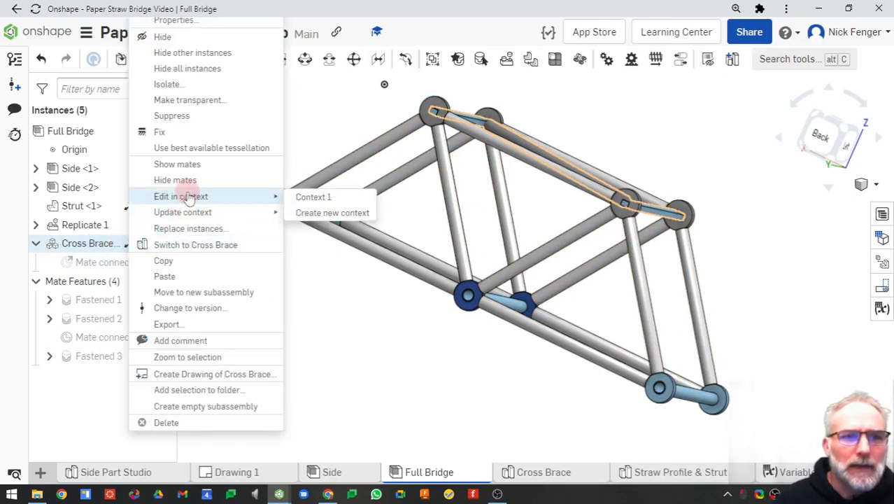
click(332, 198)
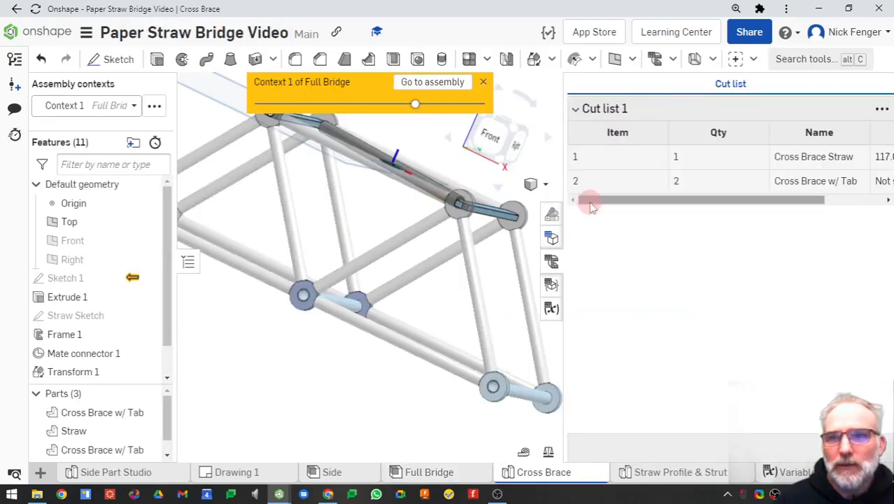
click(553, 264)
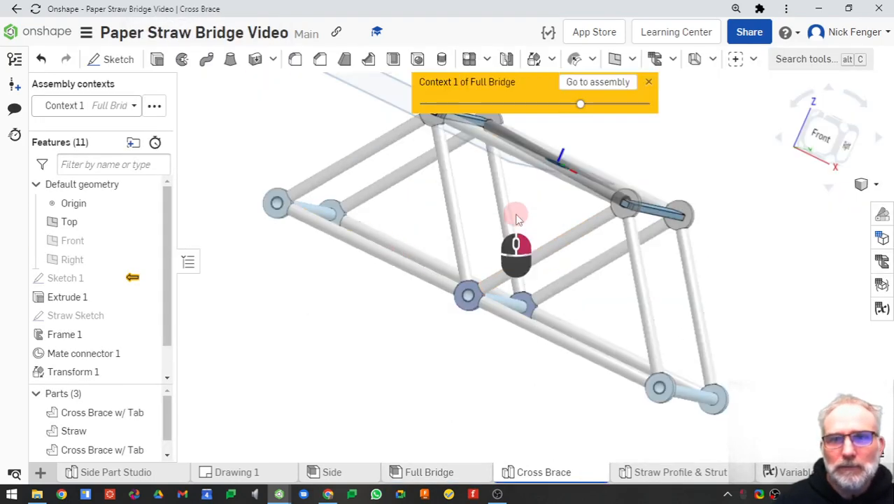
right_drag(514, 249, 550, 330)
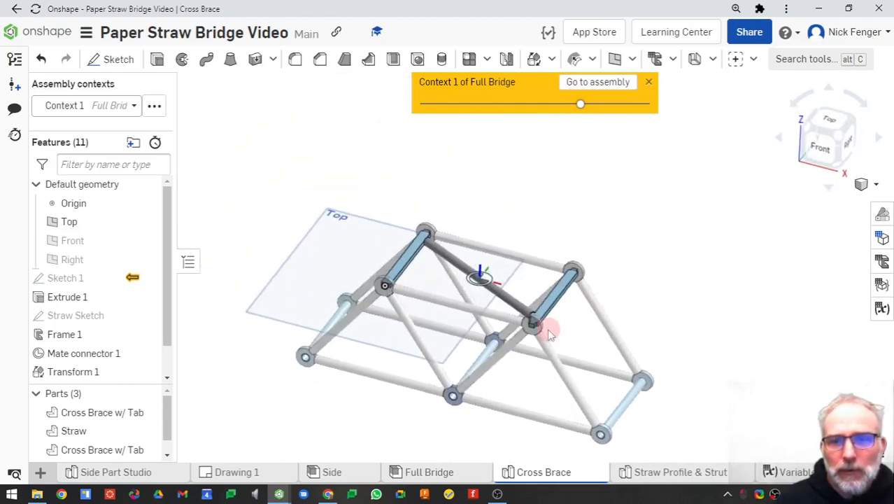
scroll(545, 320, down, 5)
scroll(448, 343, up, 5)
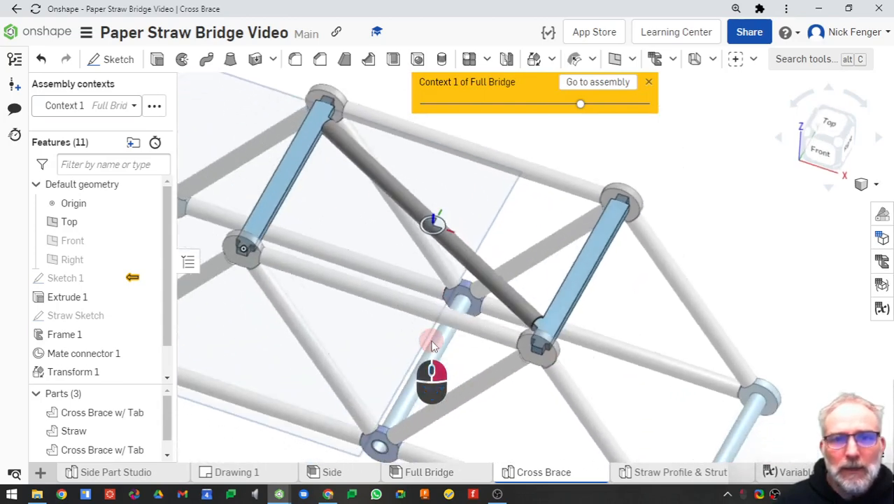
right_drag(356, 192, 425, 237)
Set the Cross Brace's assembly context to None and show Sketch 1
click(121, 106)
click(77, 135)
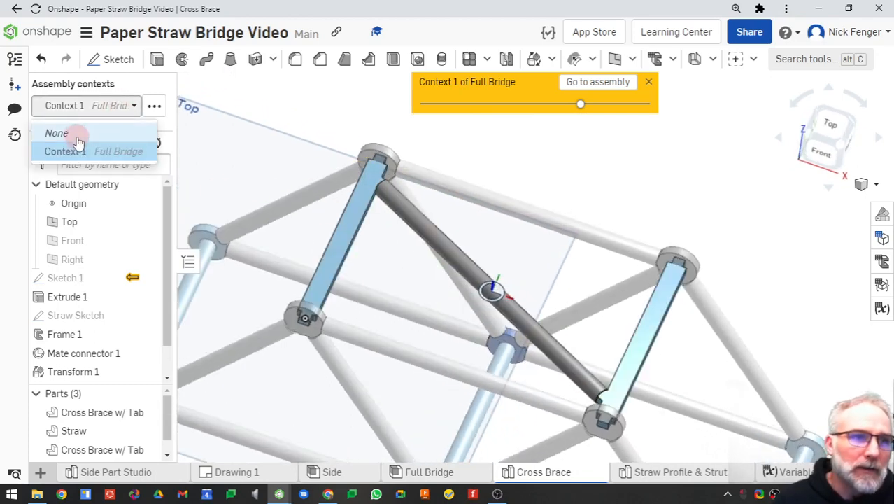
scroll(387, 302, down, 3)
right_drag(388, 305, 397, 272)
right_drag(405, 341, 349, 362)
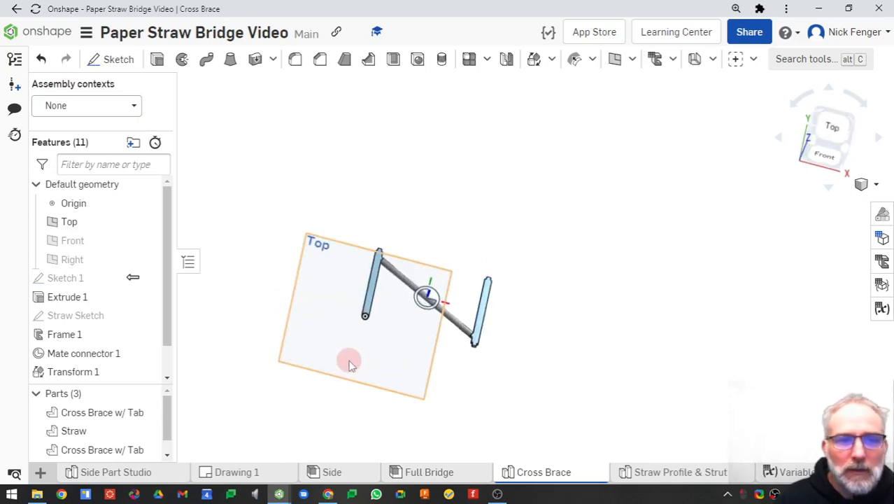
scroll(360, 321, up, 3)
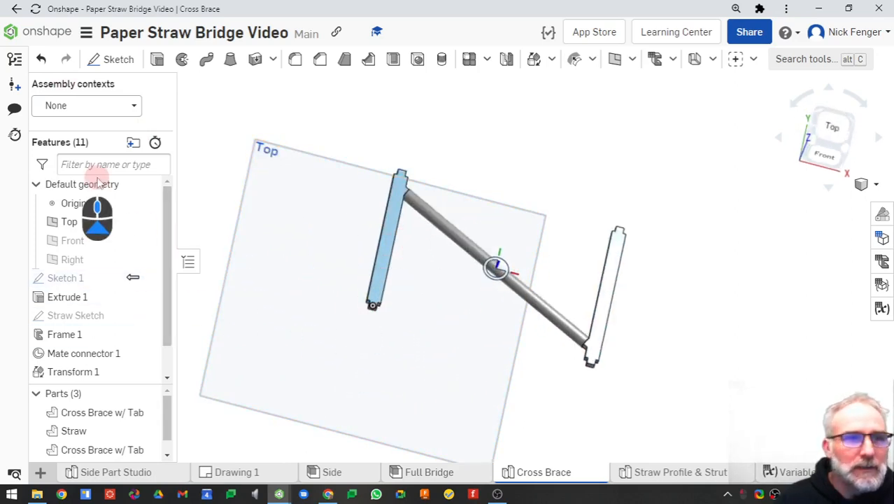
click(133, 278)
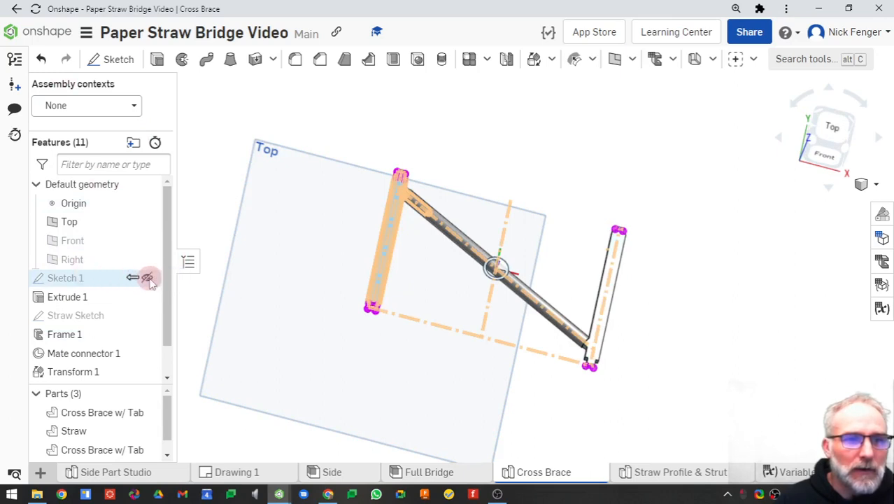
click(148, 278)
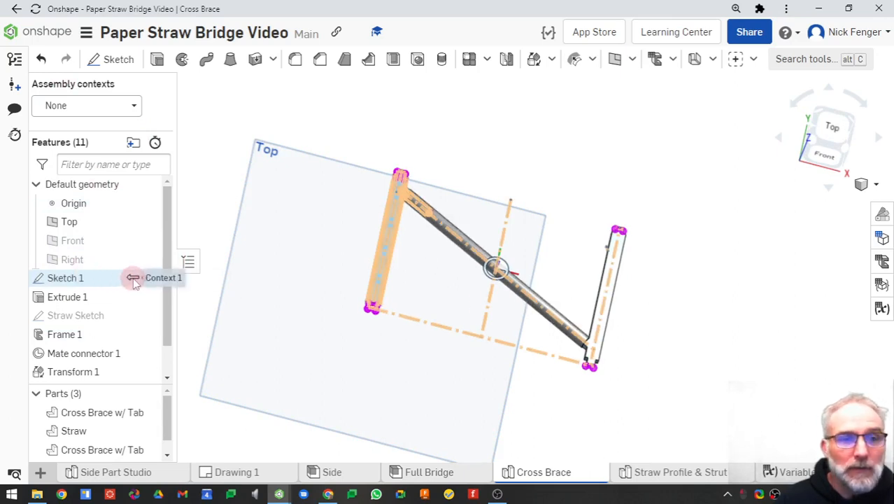
Switch the assembly context back to Context 1 of Full Bridge
click(124, 105)
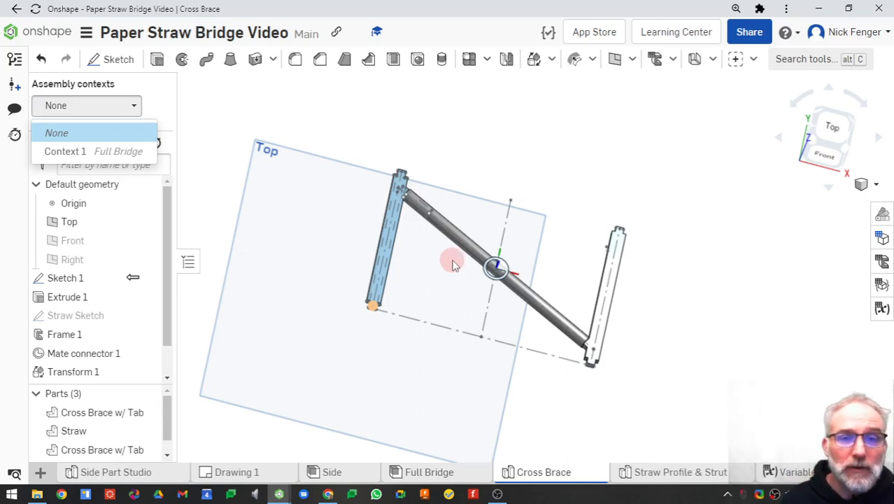
click(104, 154)
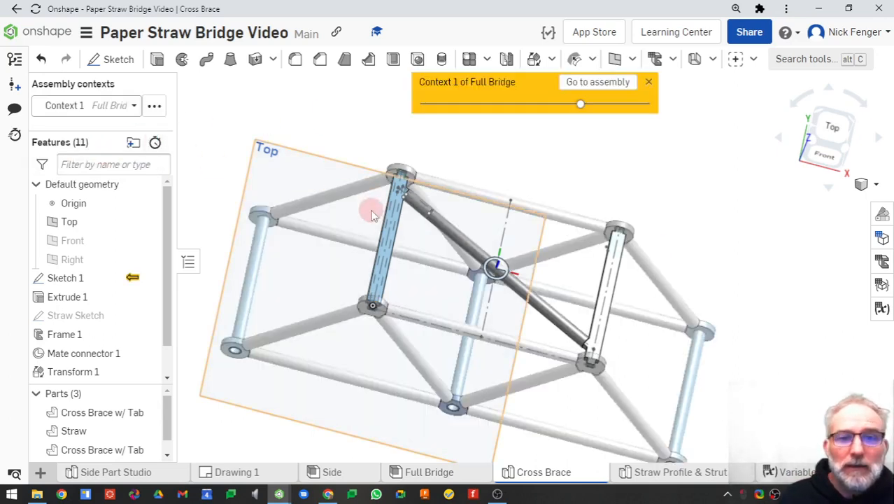
scroll(393, 336, down, 3)
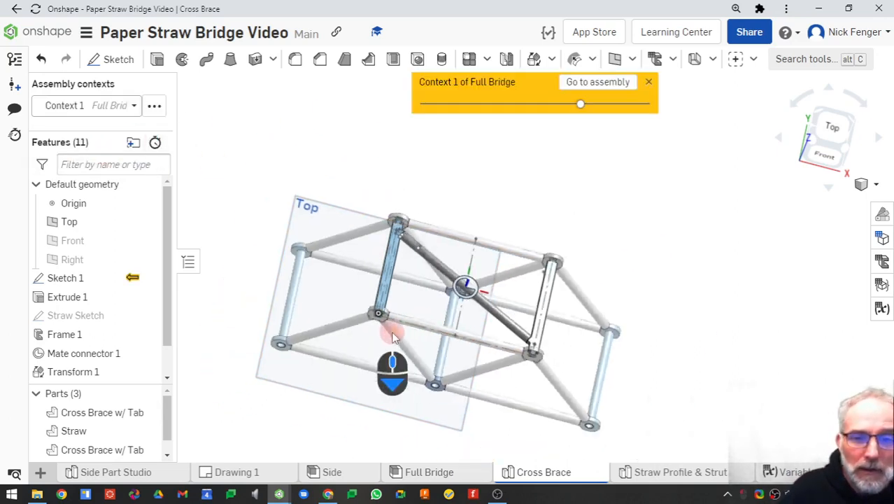
Examine the Cross Brace's fit between the top joints of the bridge in Context 1 from several angles
right_drag(429, 338, 431, 299)
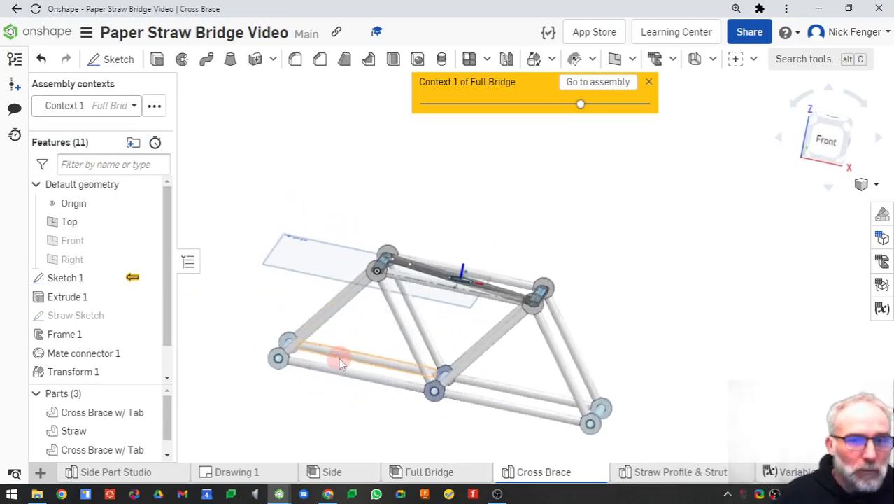
scroll(379, 330, down, 3)
right_drag(468, 317, 419, 237)
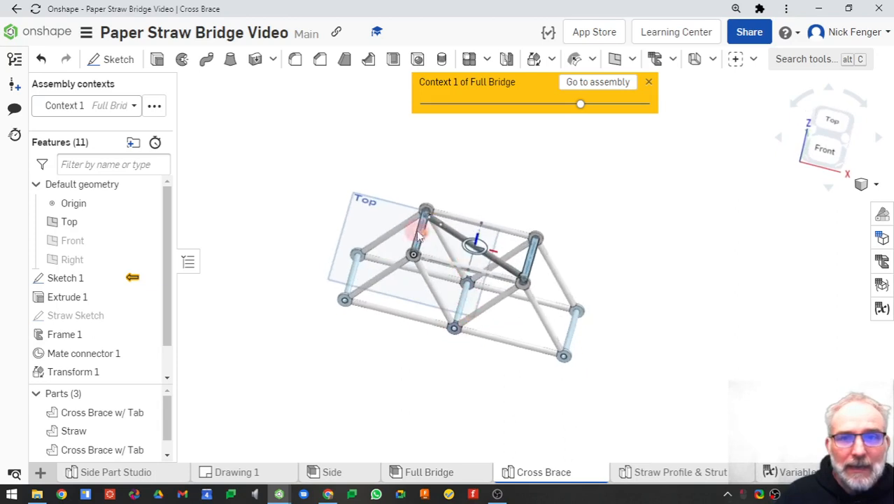
scroll(413, 239, down, 2)
scroll(483, 304, up, 5)
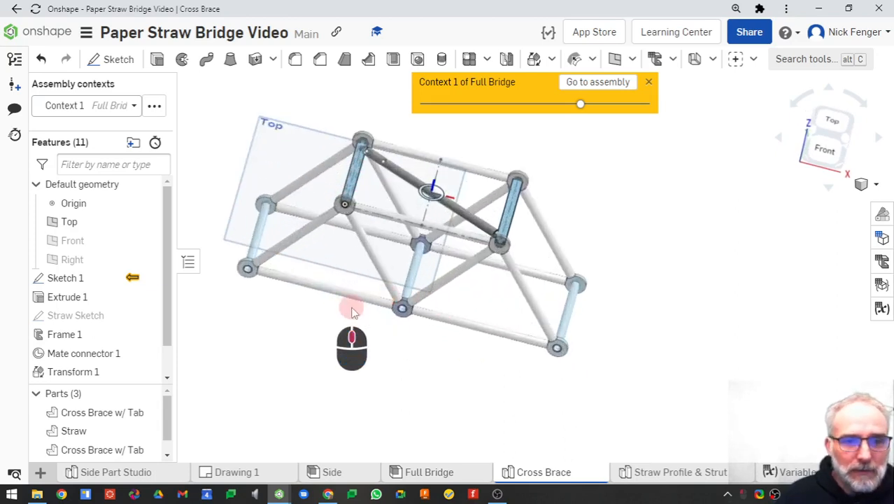
middle_drag(352, 309, 412, 300)
right_drag(411, 304, 475, 261)
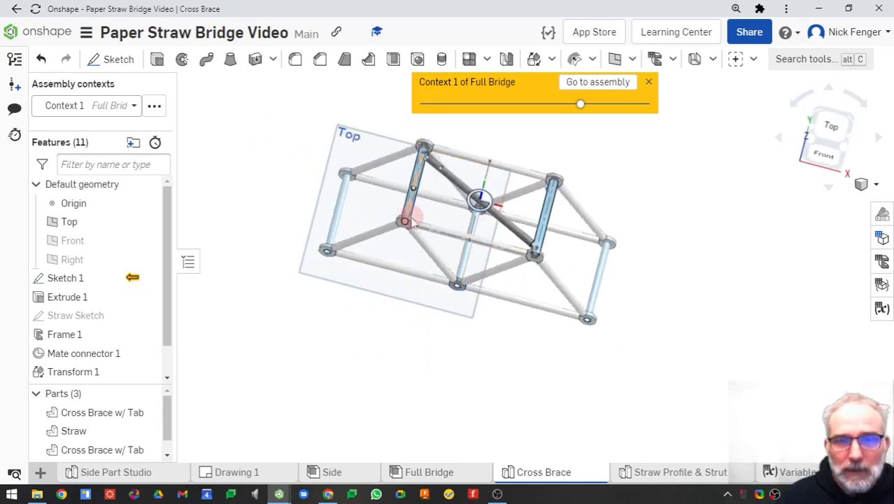
middle_drag(412, 291, 395, 326)
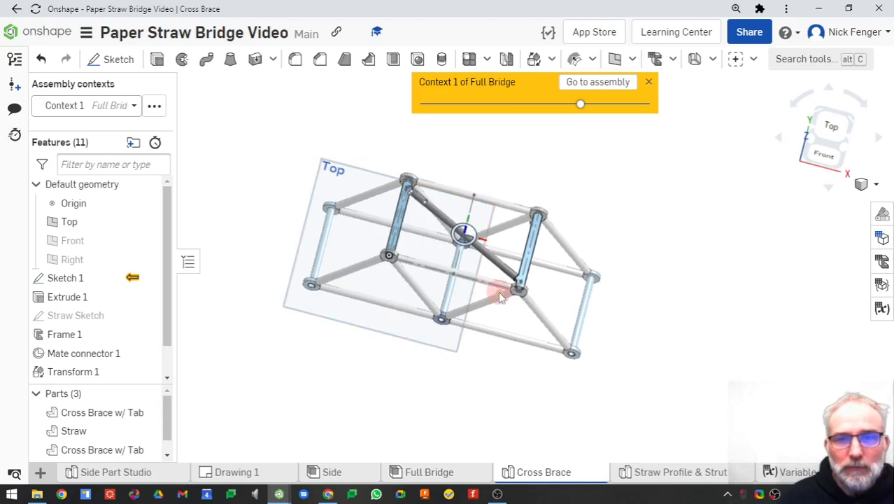
scroll(489, 292, up, 3)
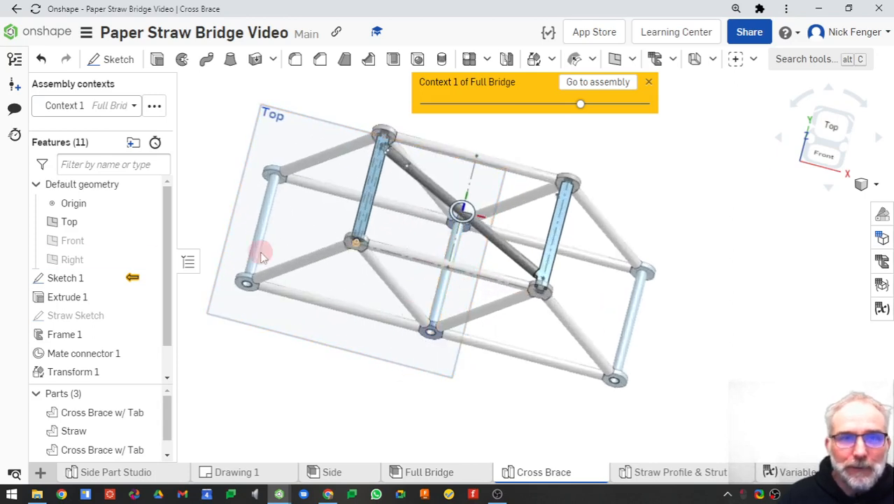